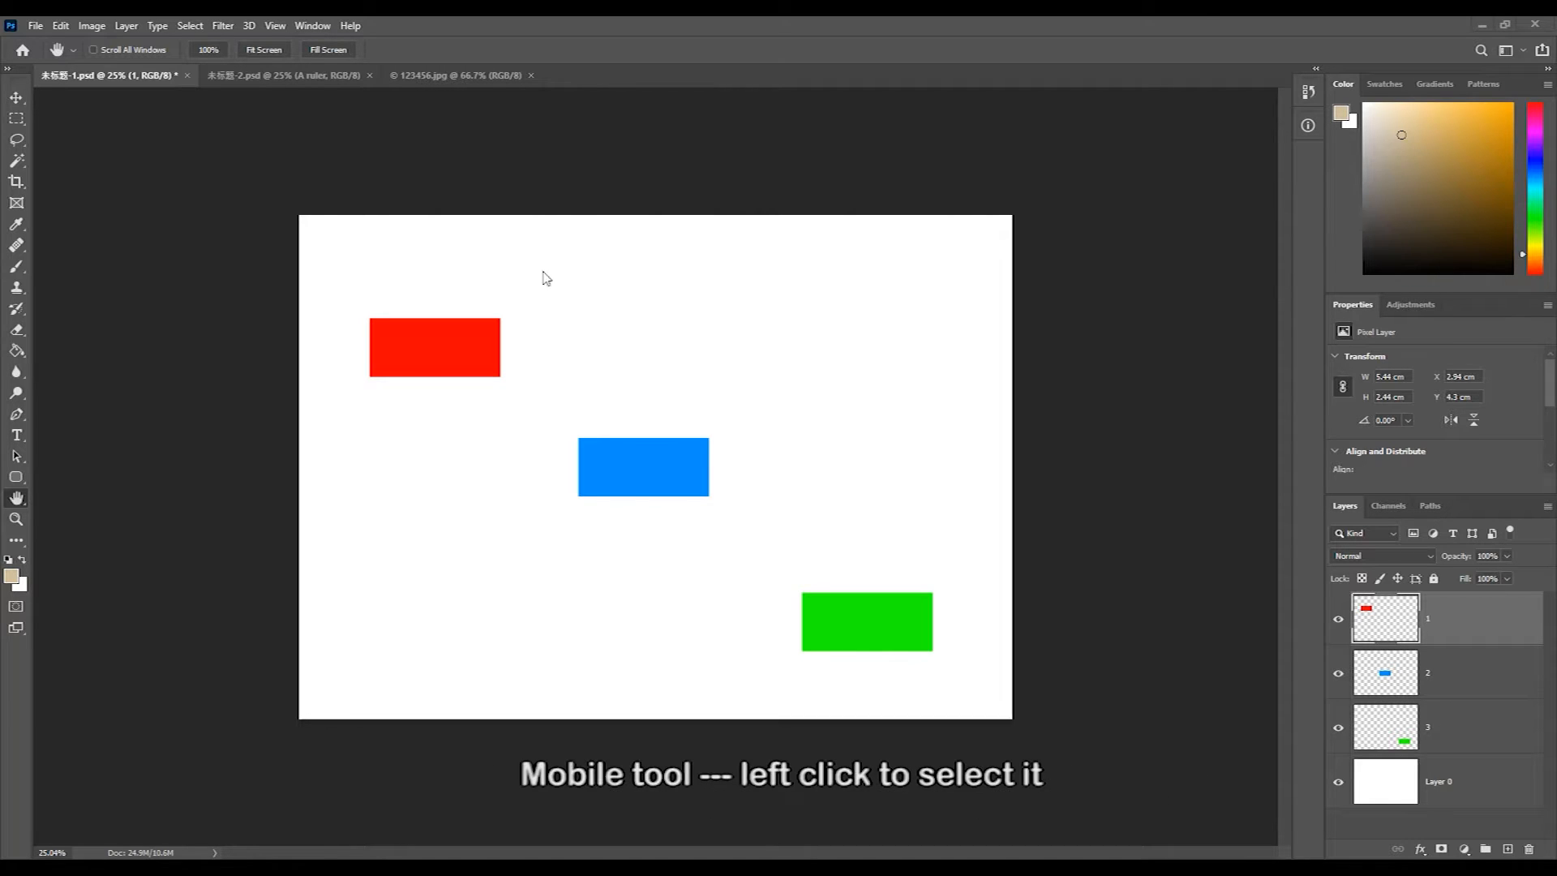
- Activate the Move tool and shift the red rectangle on layer 1 to about X 2.4 cm, Y 4.1 cm
{"action": "left_click", "coordinate": [16, 97]}
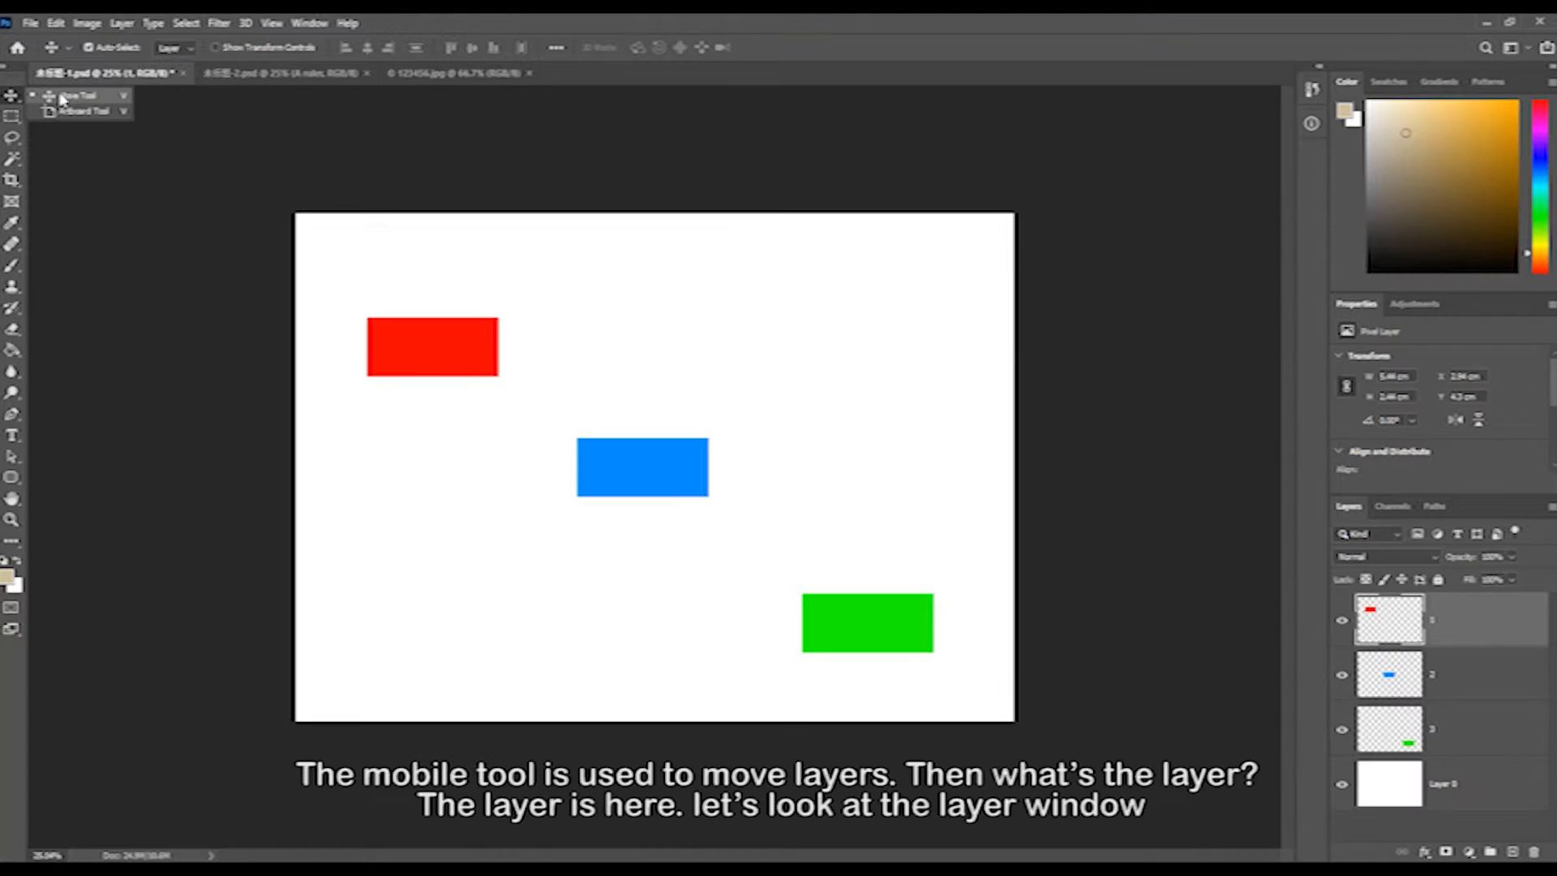
{"action": "left_click", "coordinate": [62, 97]}
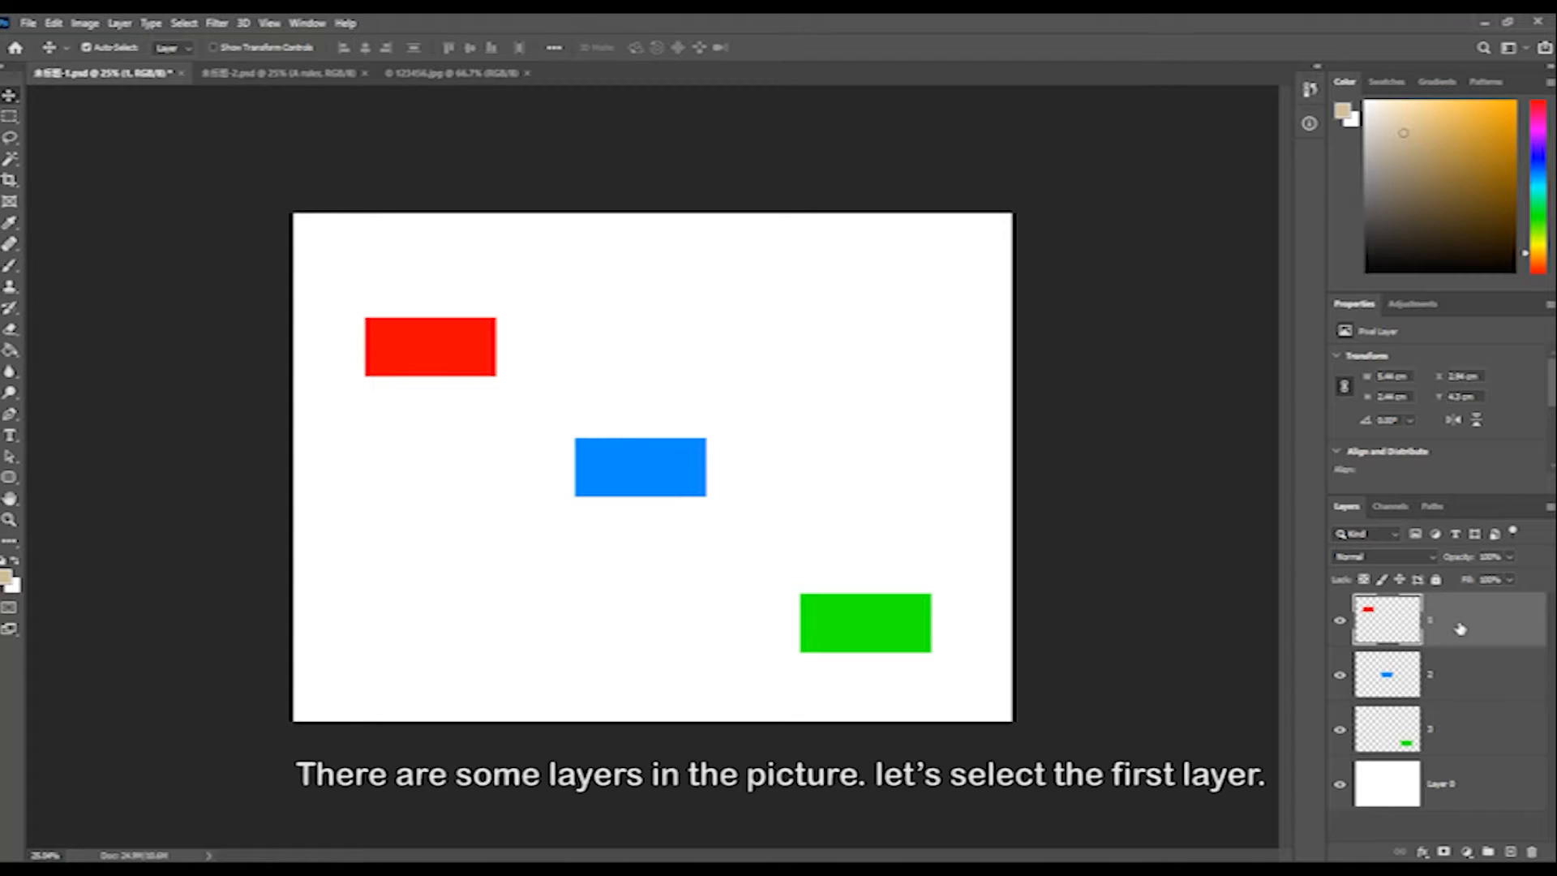
{"action": "mouse_move", "coordinate": [438, 351]}
{"action": "left_mouse_down"}
{"action": "mouse_move", "coordinate": [775, 454]}
{"action": "mouse_move", "coordinate": [487, 460]}
{"action": "mouse_move", "coordinate": [699, 324]}
{"action": "mouse_move", "coordinate": [698, 670]}
{"action": "mouse_move", "coordinate": [573, 345]}
{"action": "mouse_move", "coordinate": [805, 358]}
{"action": "mouse_move", "coordinate": [429, 347]}
{"action": "left_mouse_up"}
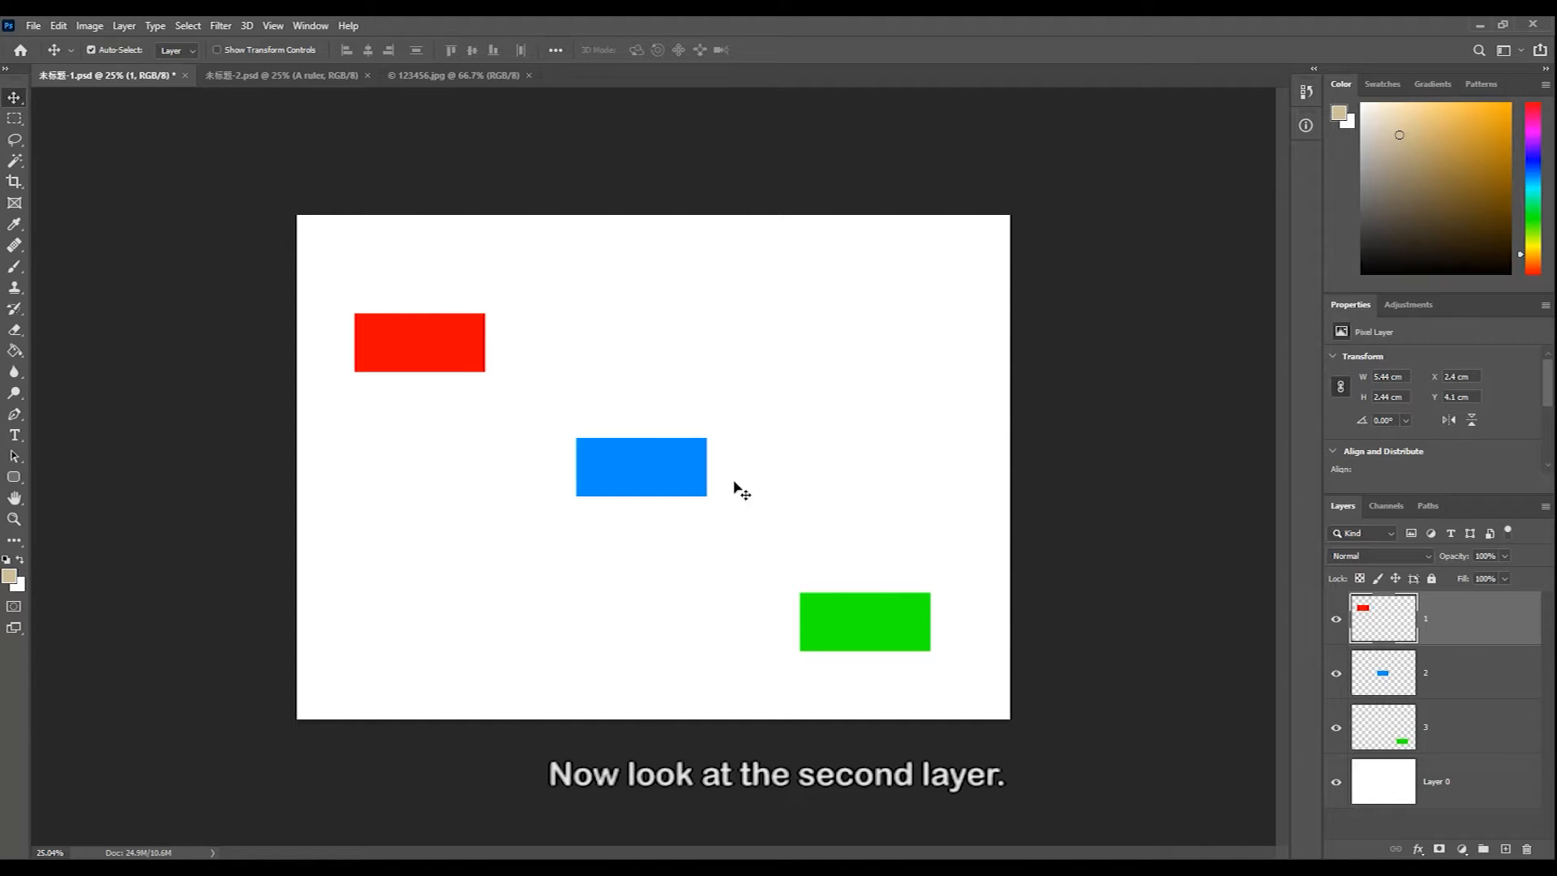
- Move the blue rectangle on layer 2 to about X 11.19 cm, Y 9.96 cm and the green one on layer 3 to about X 21.29 cm, Y 16.19 cm
{"action": "left_click", "coordinate": [1470, 674]}
{"action": "mouse_move", "coordinate": [648, 448]}
{"action": "left_mouse_down"}
{"action": "mouse_move", "coordinate": [616, 302]}
{"action": "mouse_move", "coordinate": [520, 506]}
{"action": "mouse_move", "coordinate": [542, 438]}
{"action": "mouse_move", "coordinate": [637, 464]}
{"action": "left_mouse_up"}
{"action": "left_click", "coordinate": [1484, 728]}
{"action": "mouse_move", "coordinate": [909, 629]}
{"action": "left_mouse_down"}
{"action": "mouse_move", "coordinate": [746, 519]}
{"action": "mouse_move", "coordinate": [882, 409]}
{"action": "mouse_move", "coordinate": [903, 639]}
{"action": "left_mouse_up"}
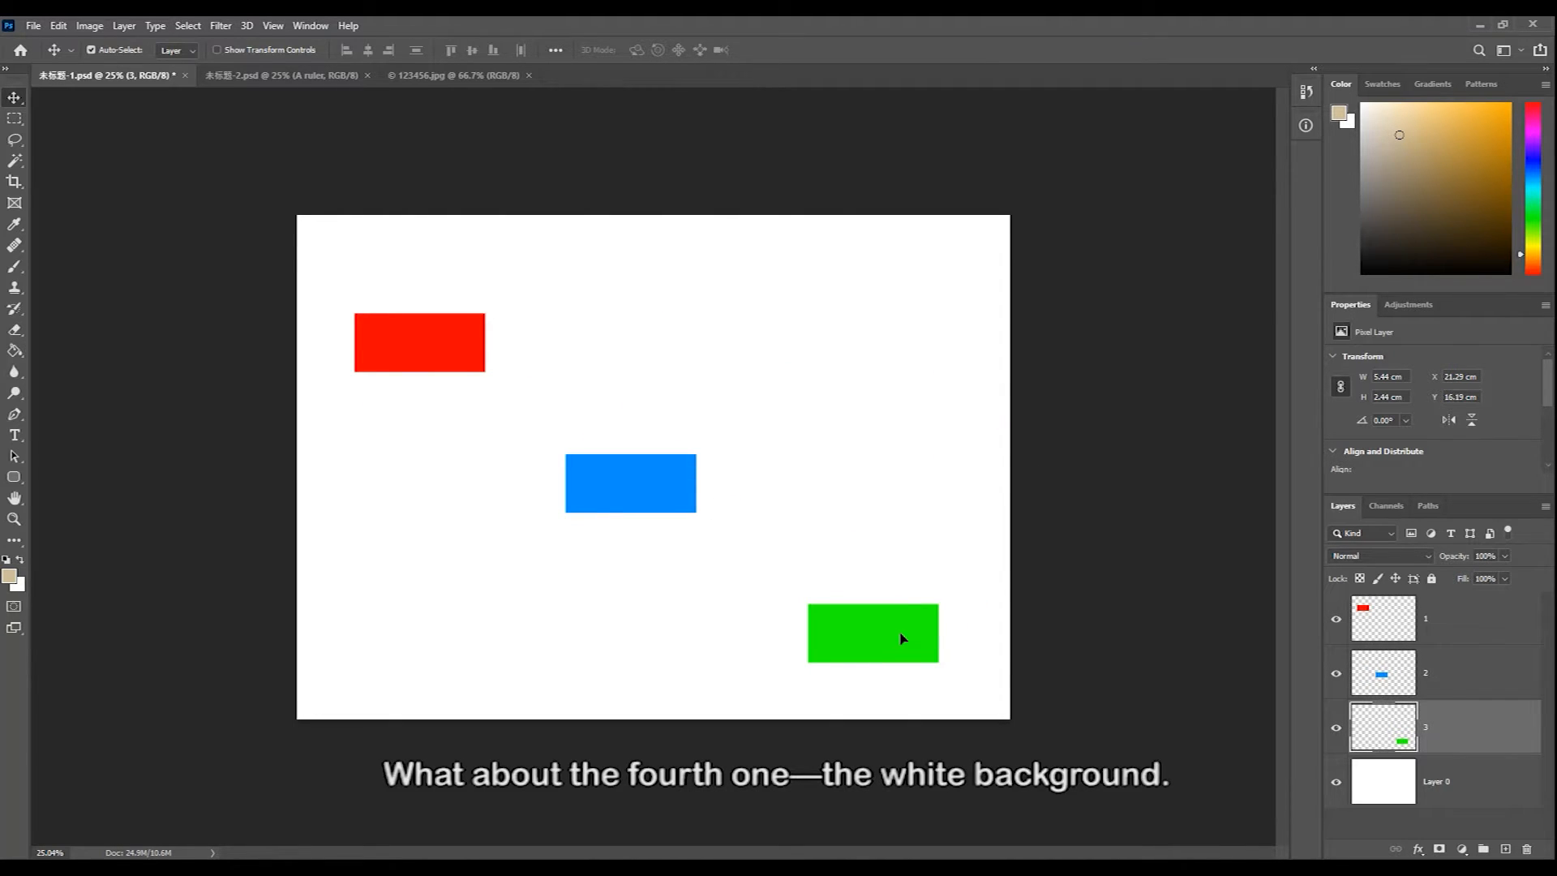
- Select the white background on Layer 0 and try moving it across the canvas
{"action": "left_click", "coordinate": [1484, 787]}
{"action": "left_click_drag", "start_coordinate": [859, 467], "coordinate": [824, 466]}
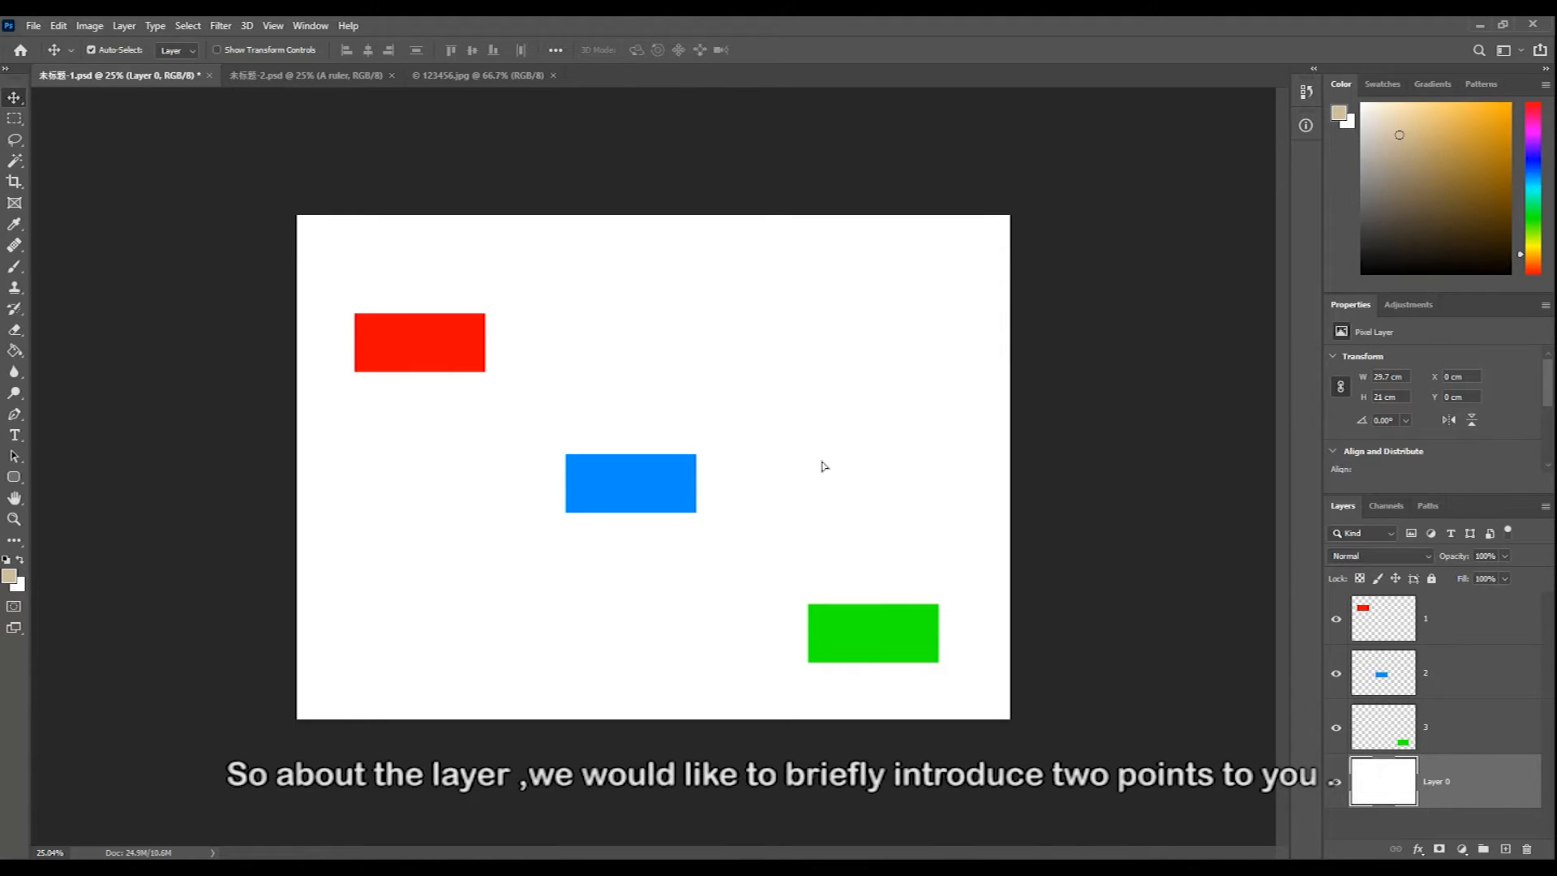
- Move the red rectangle to about X 2.44 cm, Y 3.18 cm and the blue one to about X 12.13 cm, Y 10.5 cm
{"action": "left_click_drag", "start_coordinate": [476, 362], "coordinate": [442, 320]}
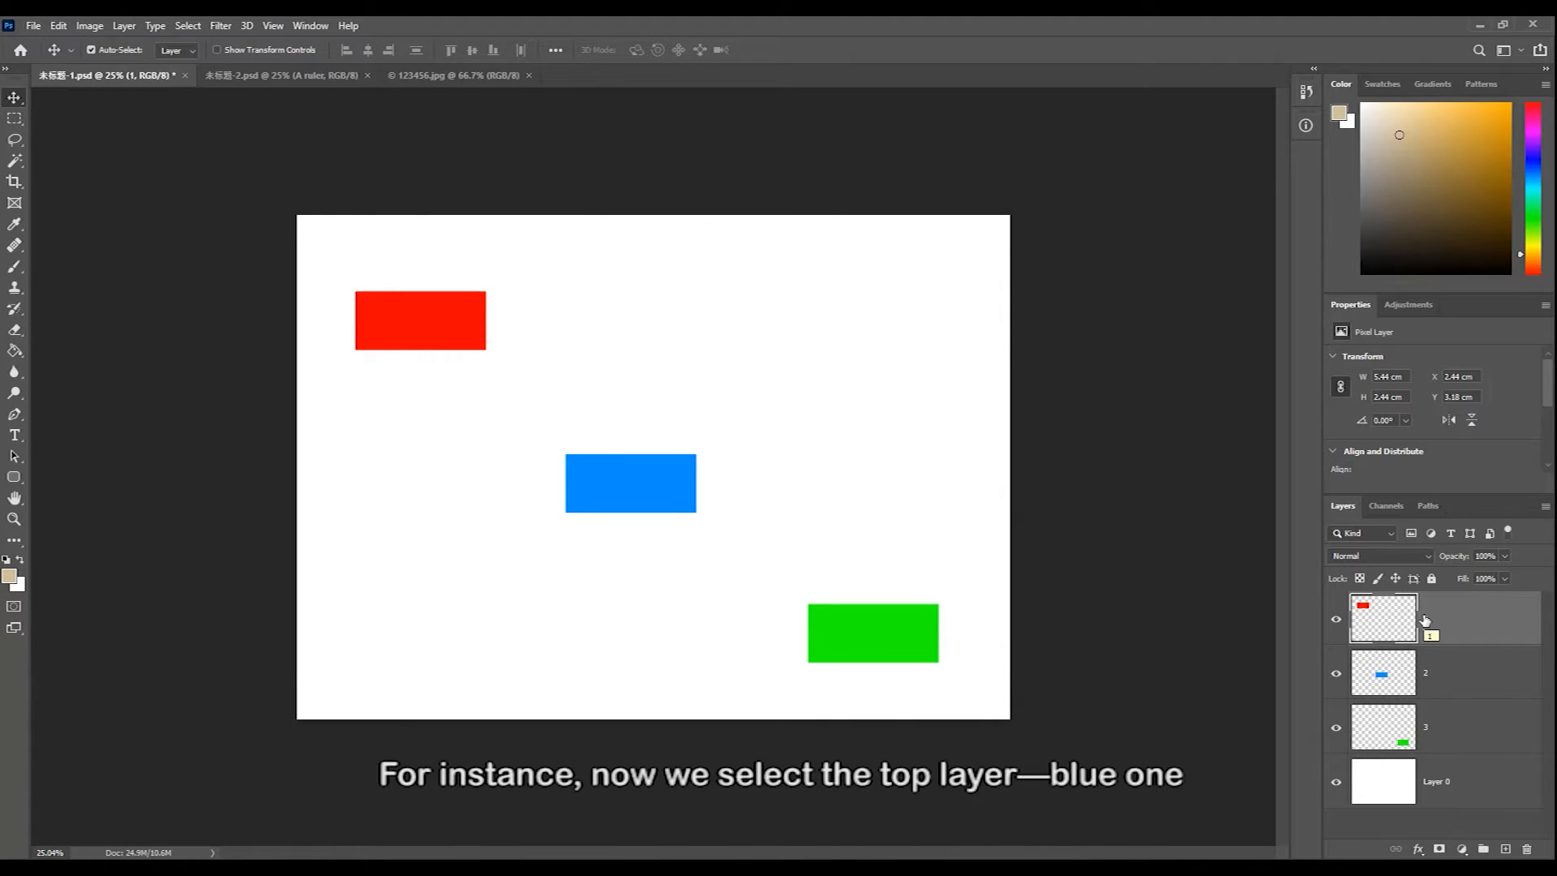
{"action": "left_click", "coordinate": [644, 494]}
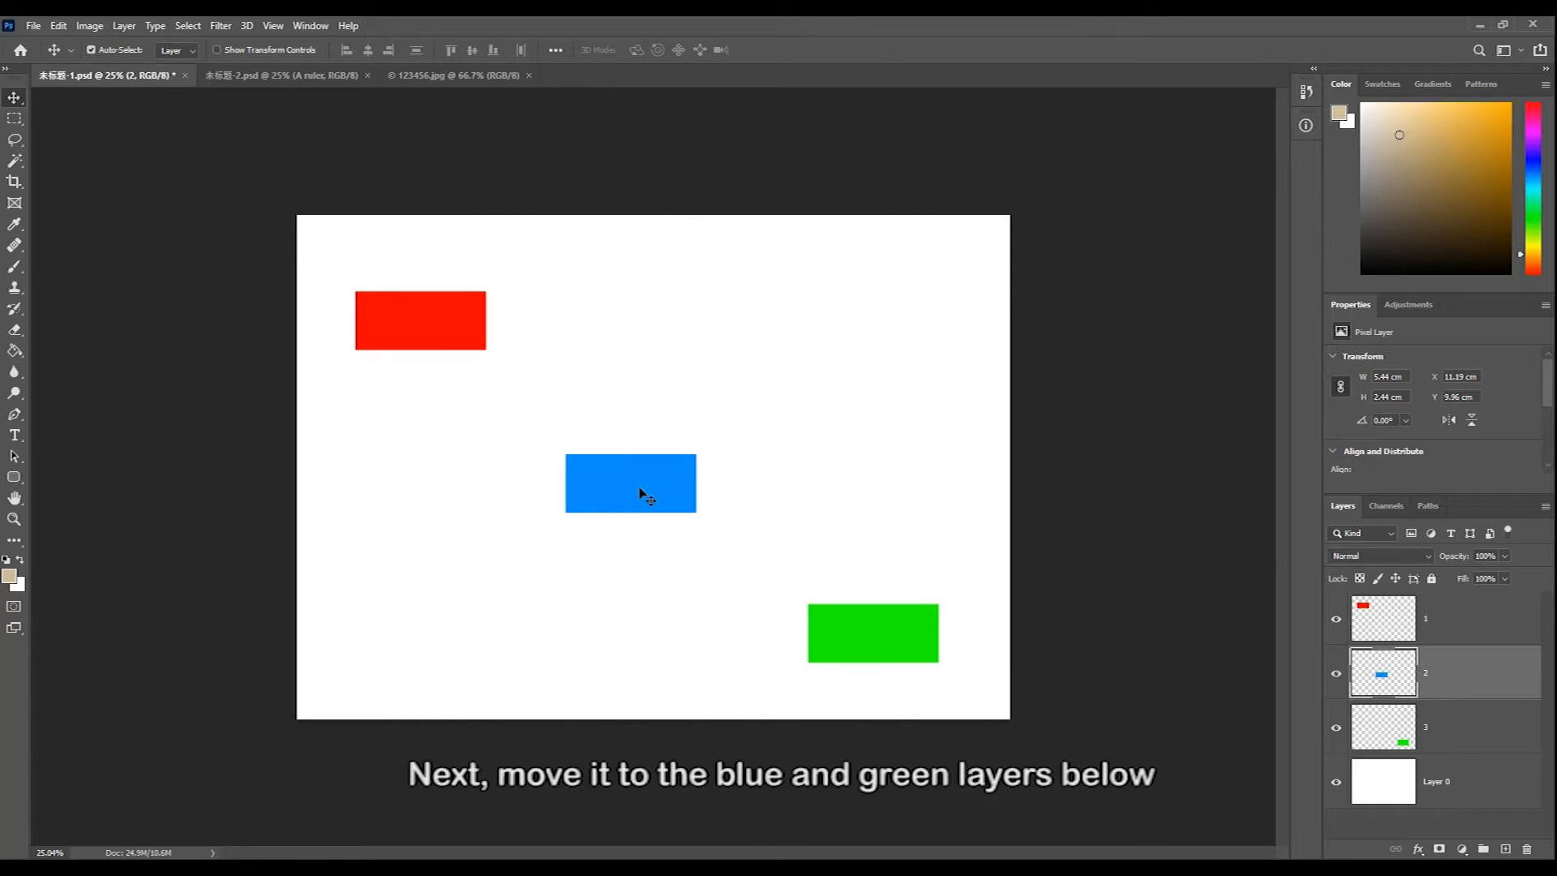
{"action": "mouse_move", "coordinate": [640, 489]}
{"action": "left_mouse_down"}
{"action": "mouse_move", "coordinate": [811, 608]}
{"action": "mouse_move", "coordinate": [813, 629]}
{"action": "mouse_move", "coordinate": [633, 484]}
{"action": "left_mouse_up"}
- Reorder the layer stack so that layer 1 with the red rectangle sits directly below layer 3
{"action": "left_click", "coordinate": [438, 339]}
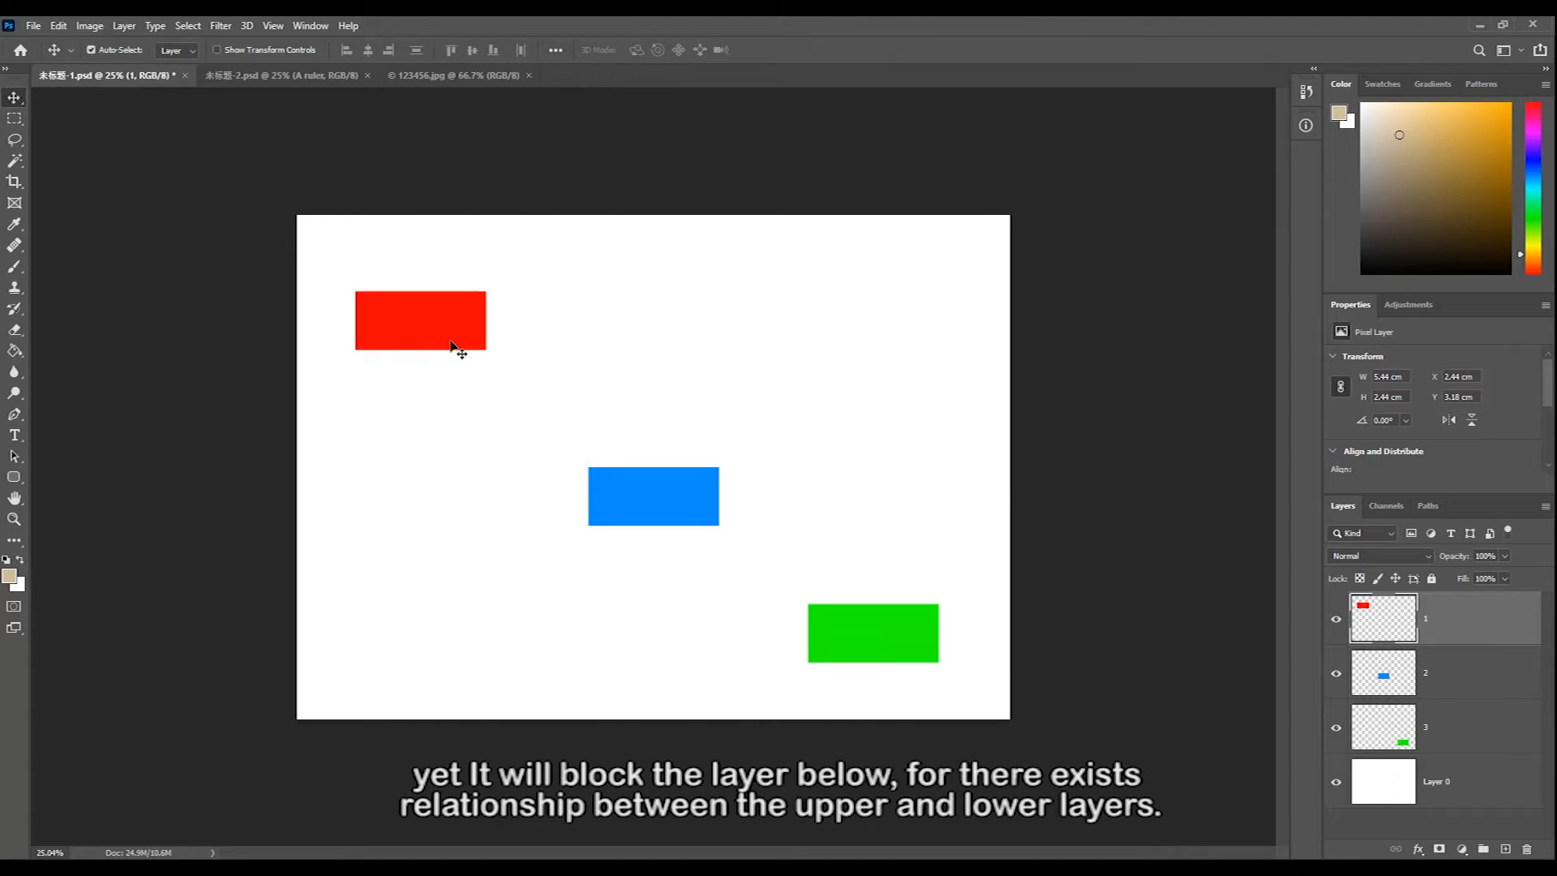
{"action": "left_click_drag", "start_coordinate": [1477, 624], "coordinate": [1470, 741]}
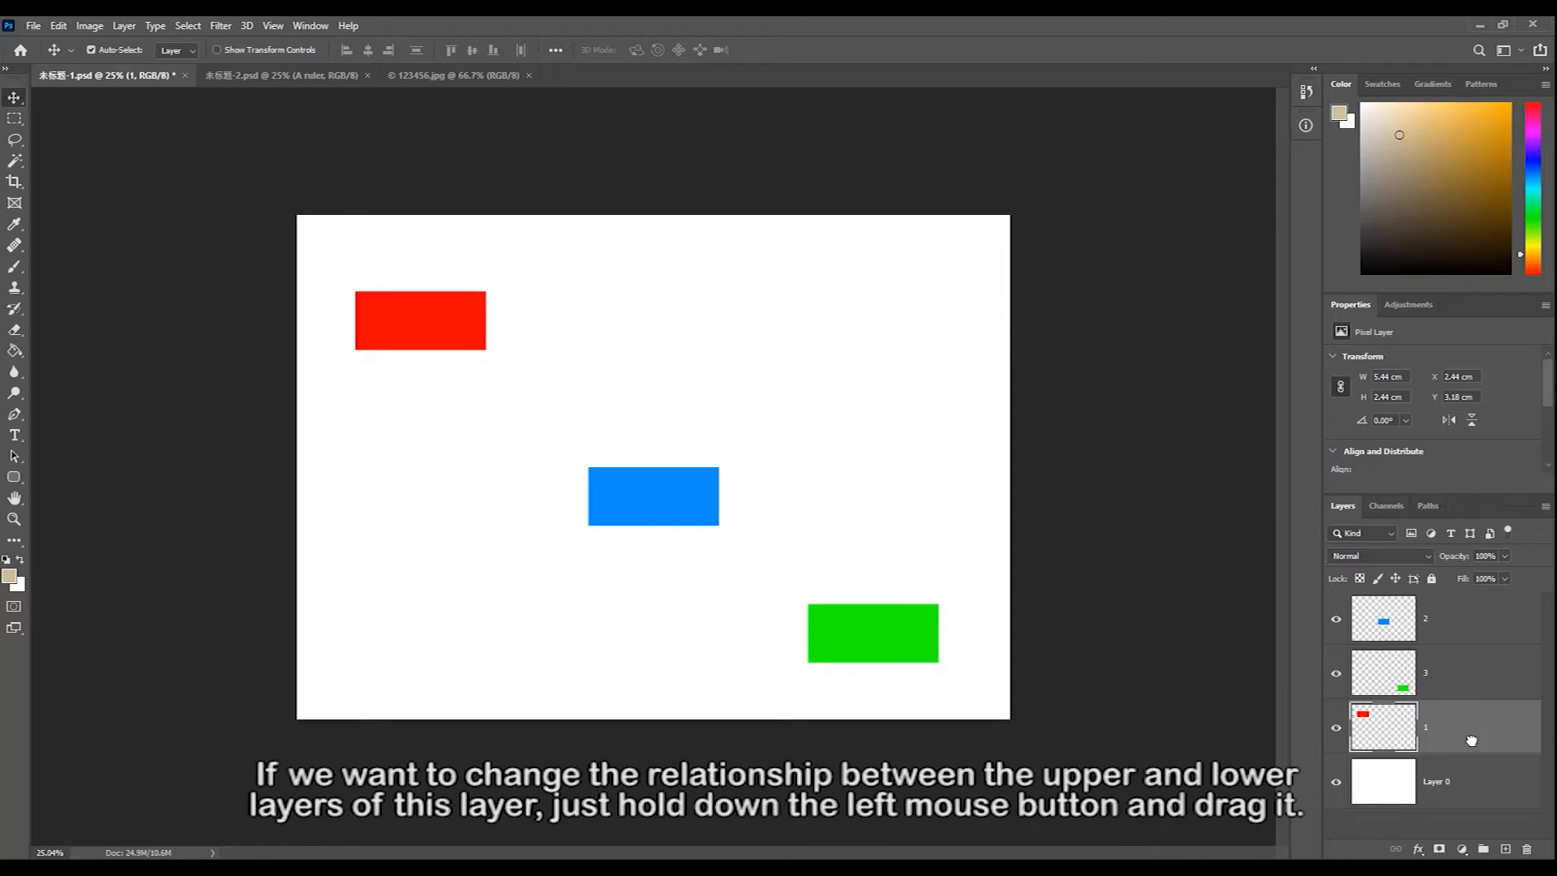
- Pass the blue rectangle over the red one, placing it at about X 11.73 cm, Y 10.17 cm; move green to about X 20.55 cm, Y 15.62 cm
{"action": "left_click", "coordinate": [648, 502]}
{"action": "left_click_drag", "start_coordinate": [649, 504], "coordinate": [497, 350]}
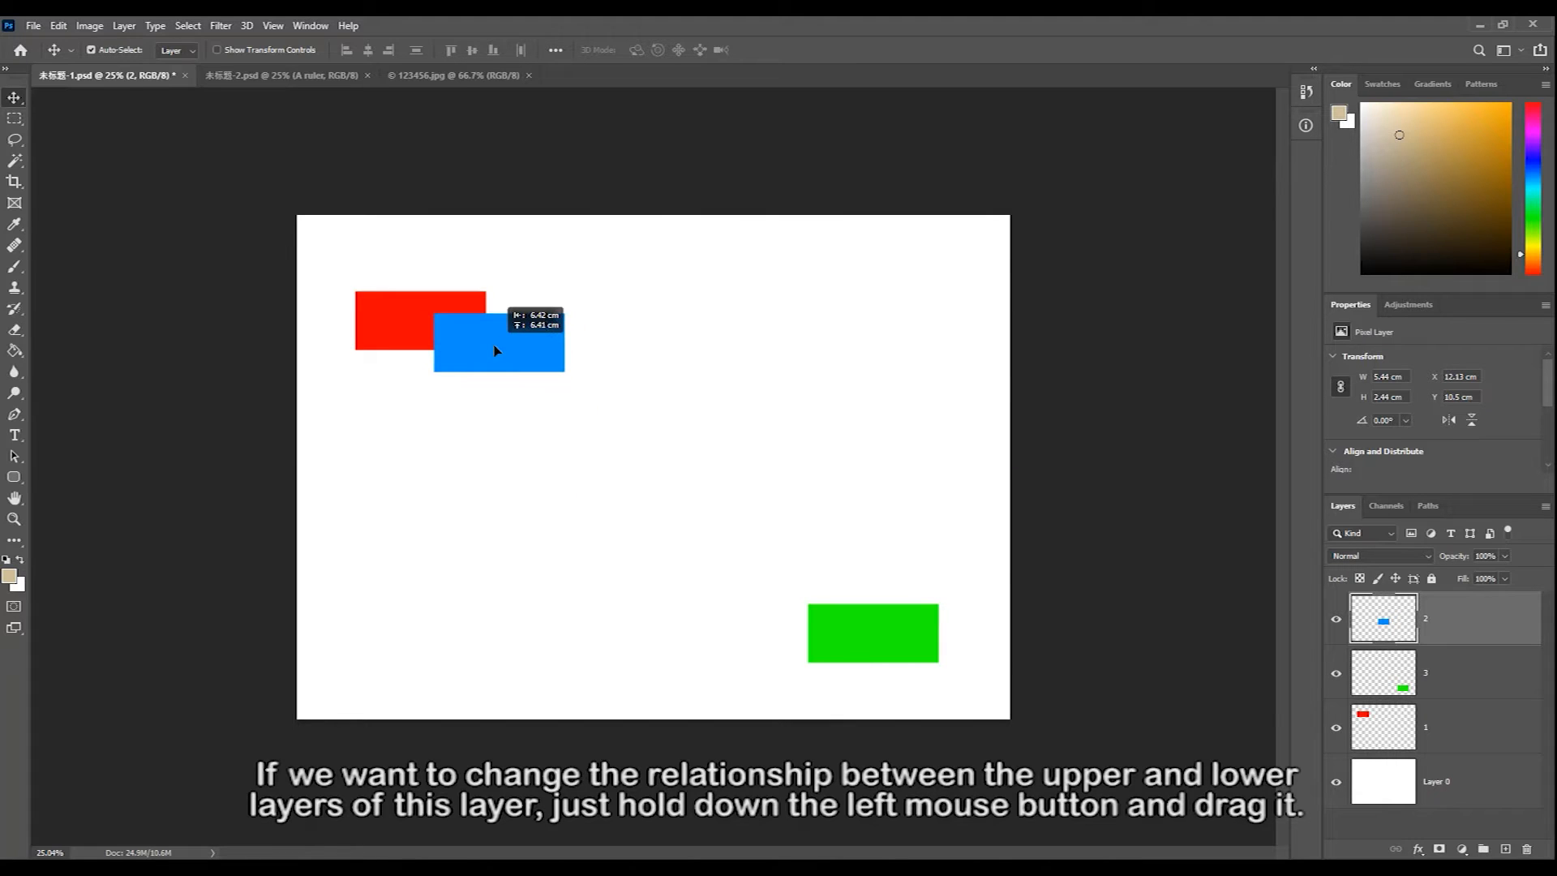
{"action": "left_click_drag", "start_coordinate": [495, 346], "coordinate": [639, 491]}
{"action": "mouse_move", "coordinate": [890, 641]}
{"action": "left_mouse_down"}
{"action": "mouse_move", "coordinate": [868, 603]}
{"action": "mouse_move", "coordinate": [519, 351]}
{"action": "mouse_move", "coordinate": [390, 328]}
{"action": "mouse_move", "coordinate": [451, 330]}
{"action": "mouse_move", "coordinate": [639, 506]}
{"action": "mouse_move", "coordinate": [870, 629]}
{"action": "left_mouse_up"}
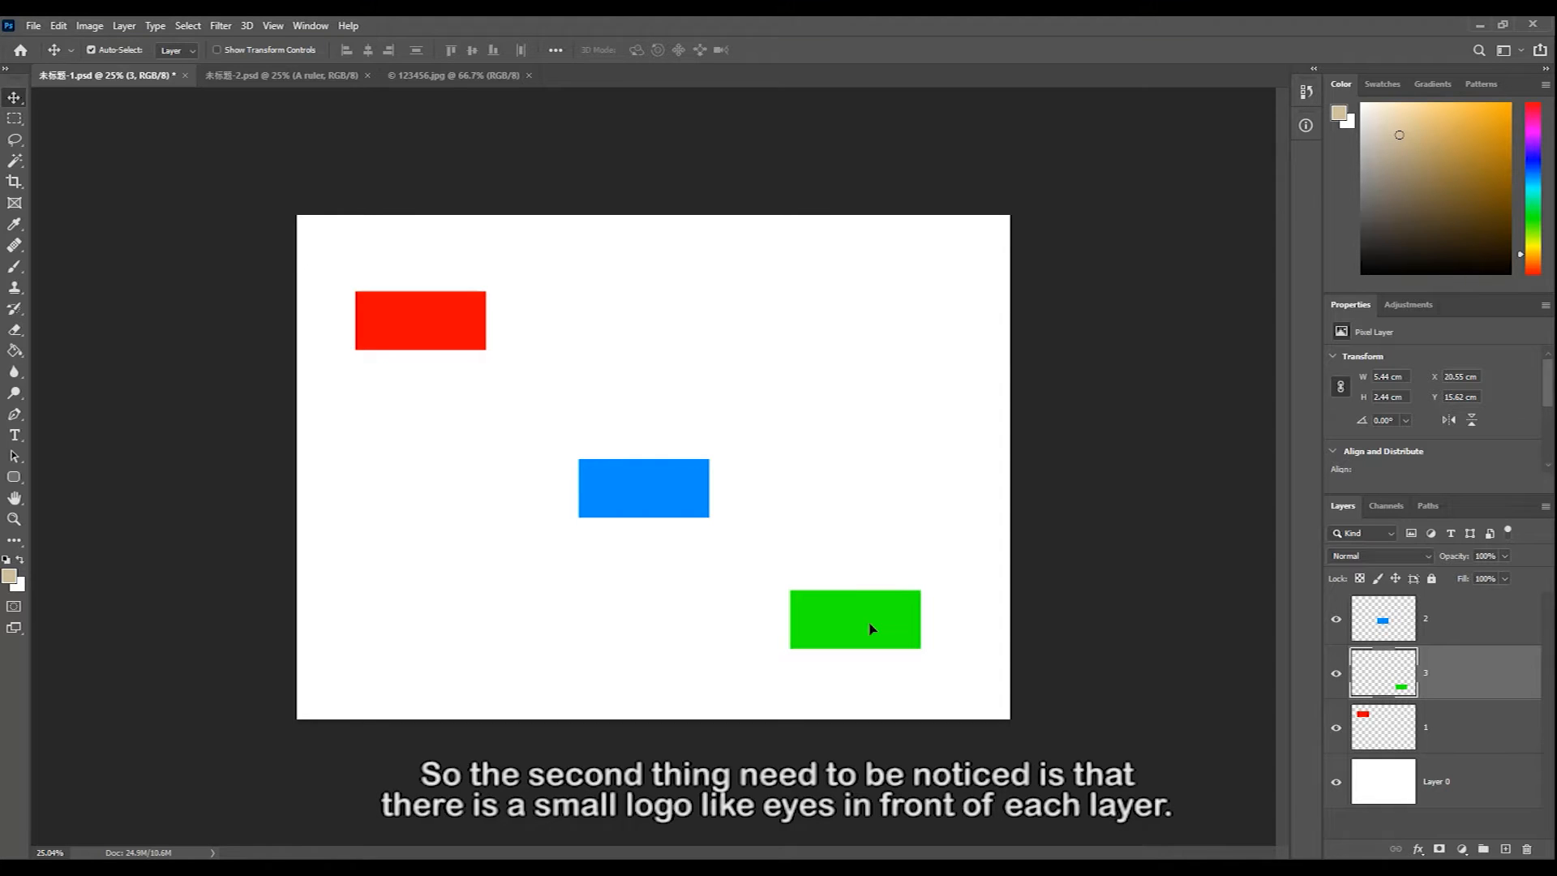
- Hide and show again layers 2, 3 and 1, one after another
{"action": "left_click", "coordinate": [1336, 622]}
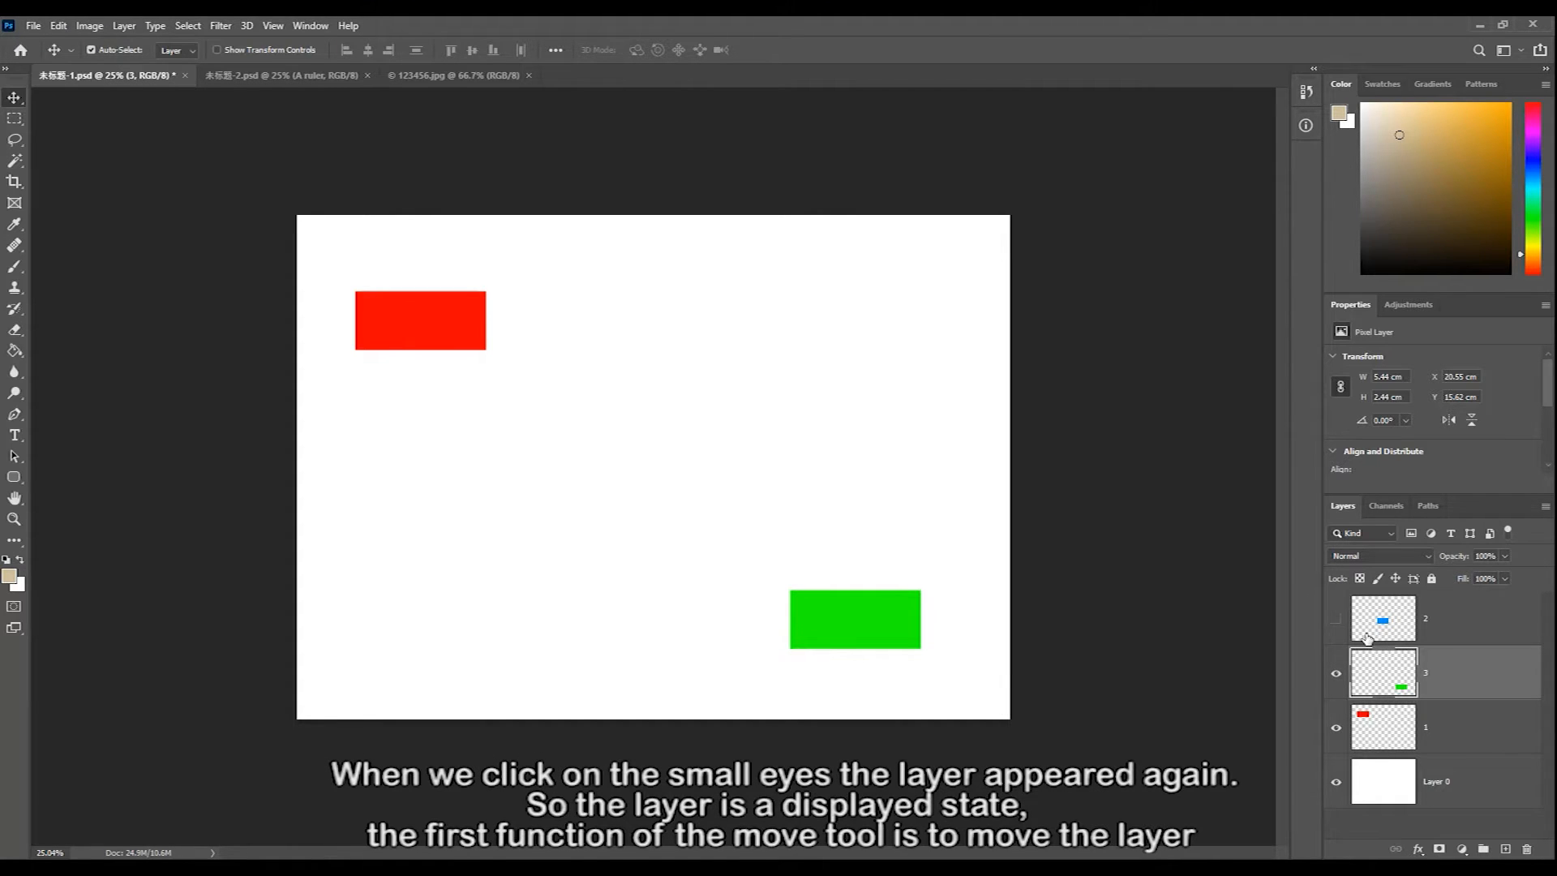
{"action": "left_click", "coordinate": [1336, 621]}
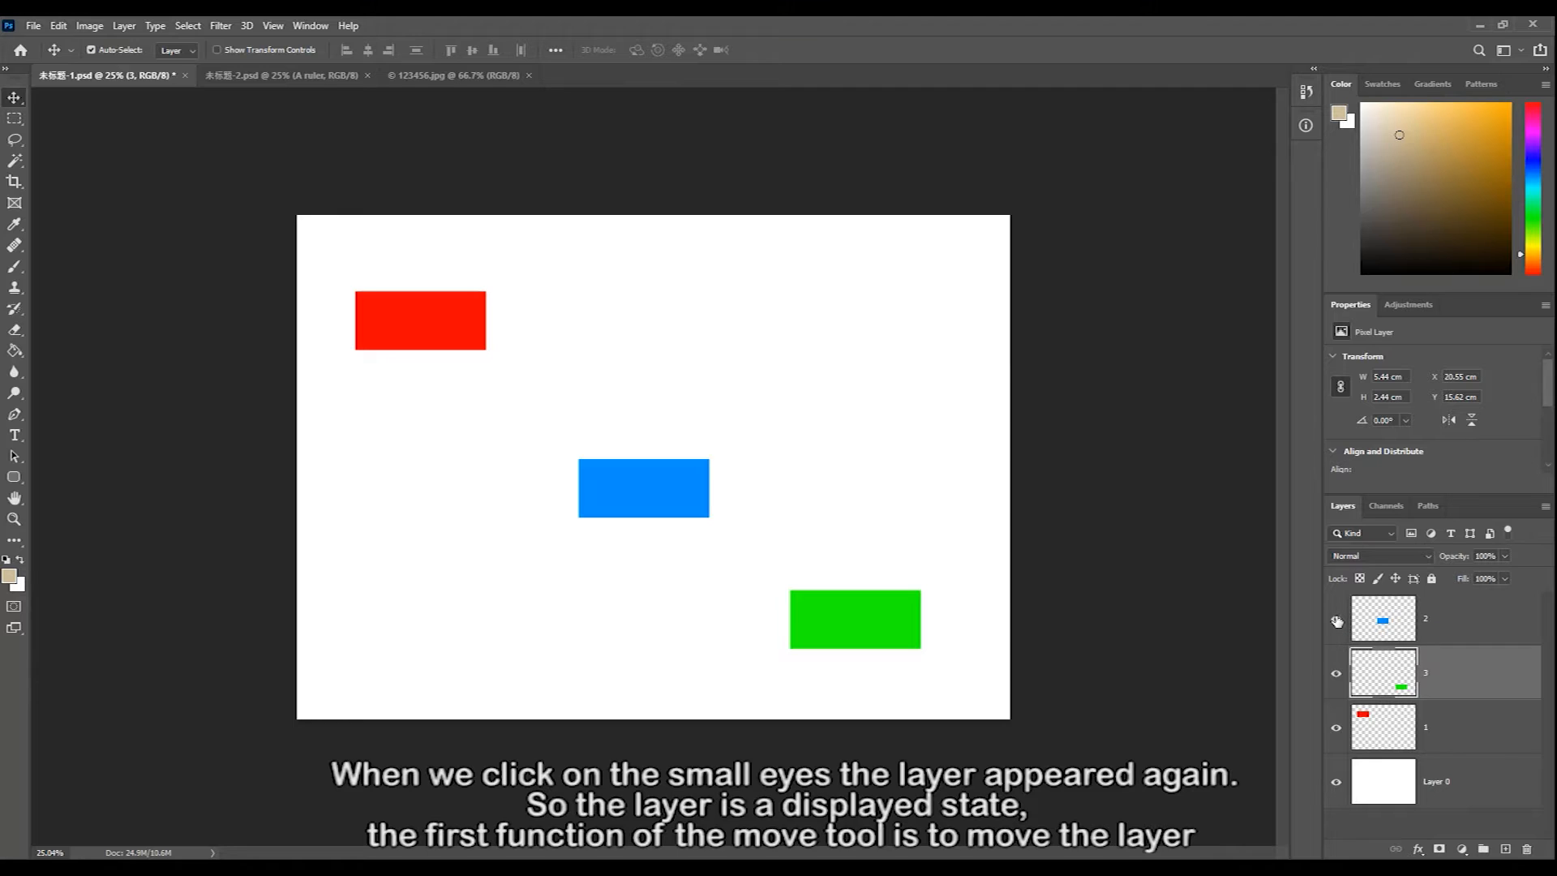
{"action": "left_click", "coordinate": [1336, 673]}
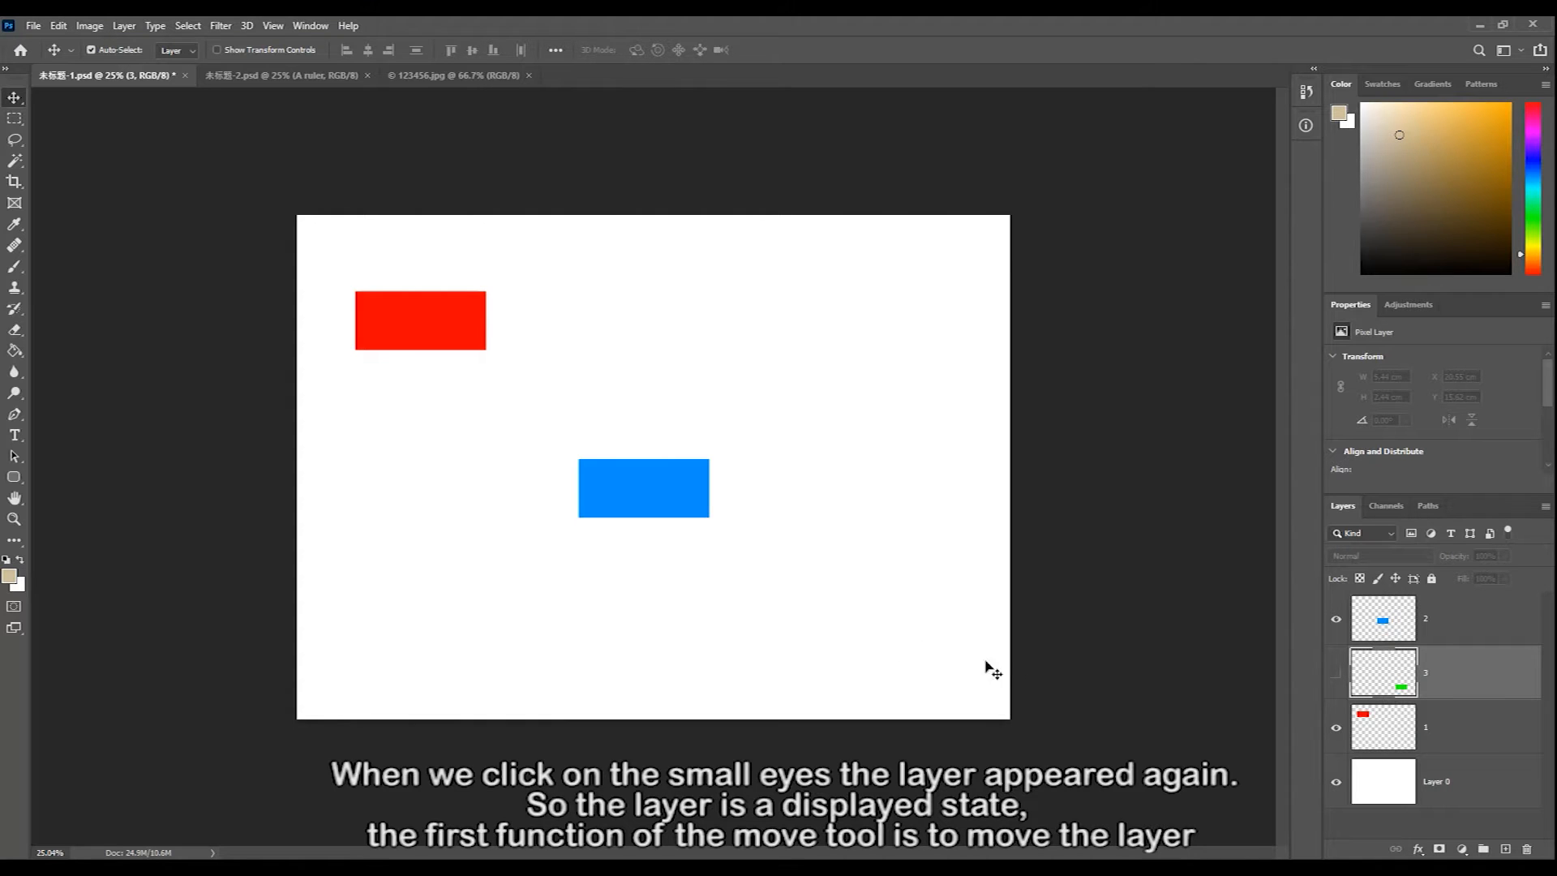
{"action": "left_click", "coordinate": [1336, 673]}
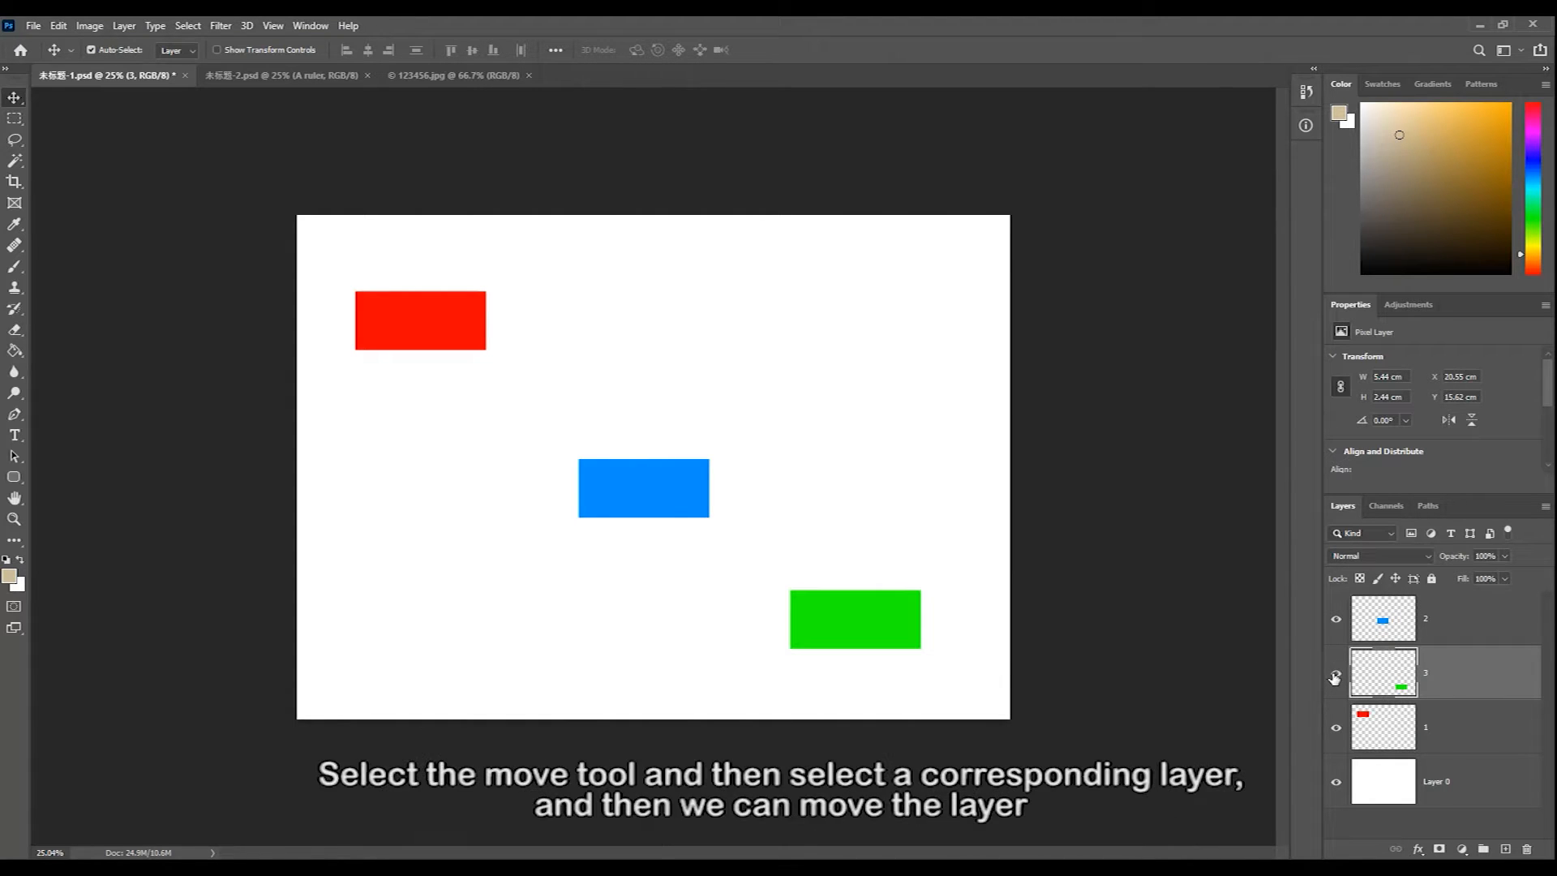
{"action": "left_click", "coordinate": [1377, 724]}
{"action": "left_click", "coordinate": [1334, 732]}
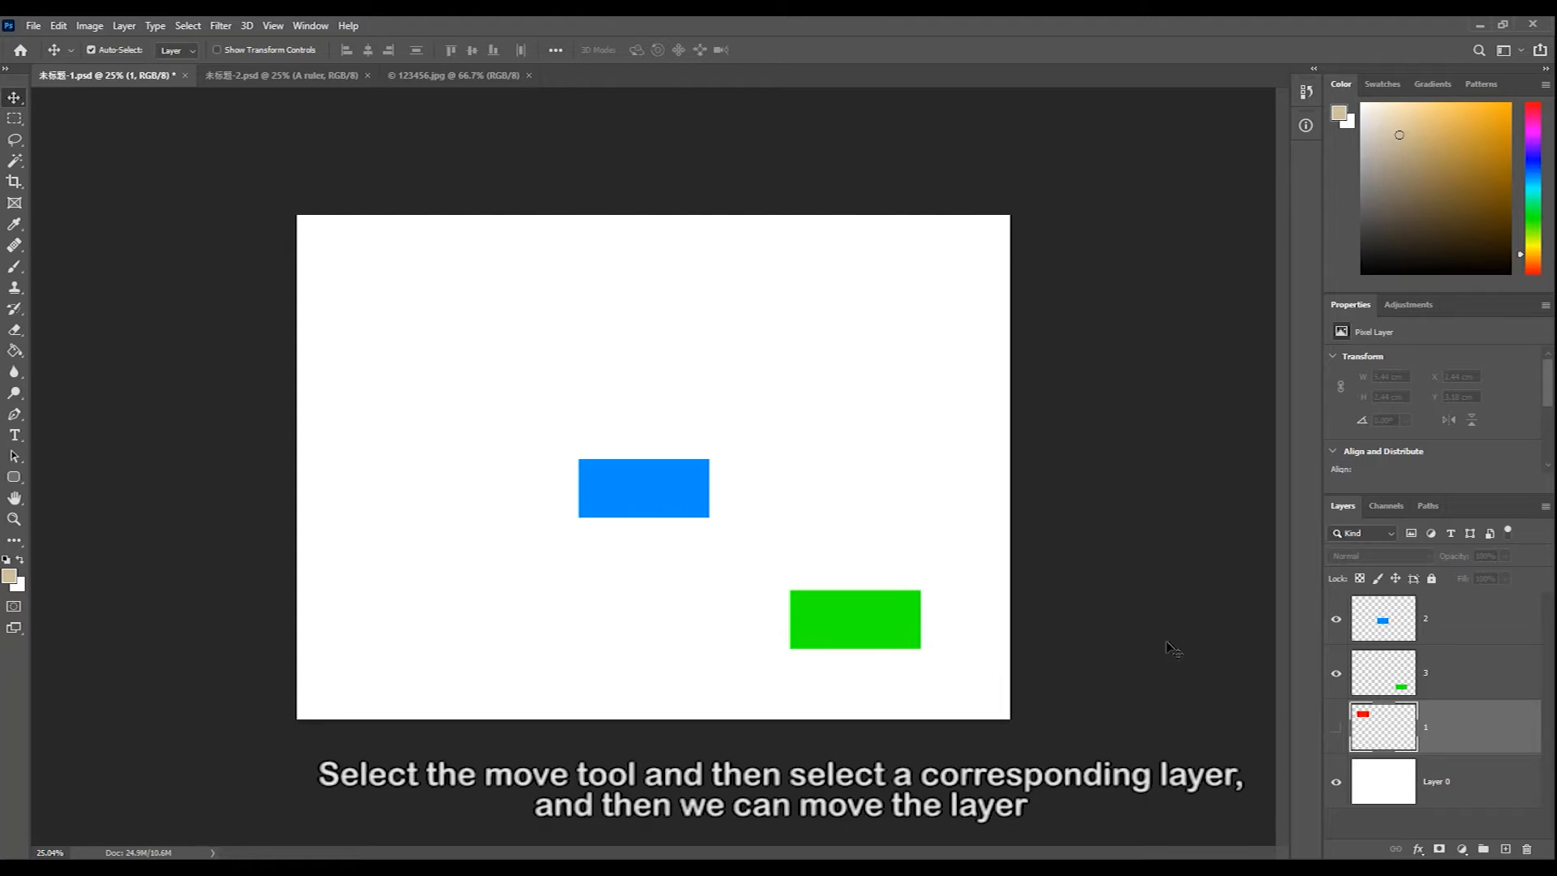
{"action": "left_click", "coordinate": [1336, 729]}
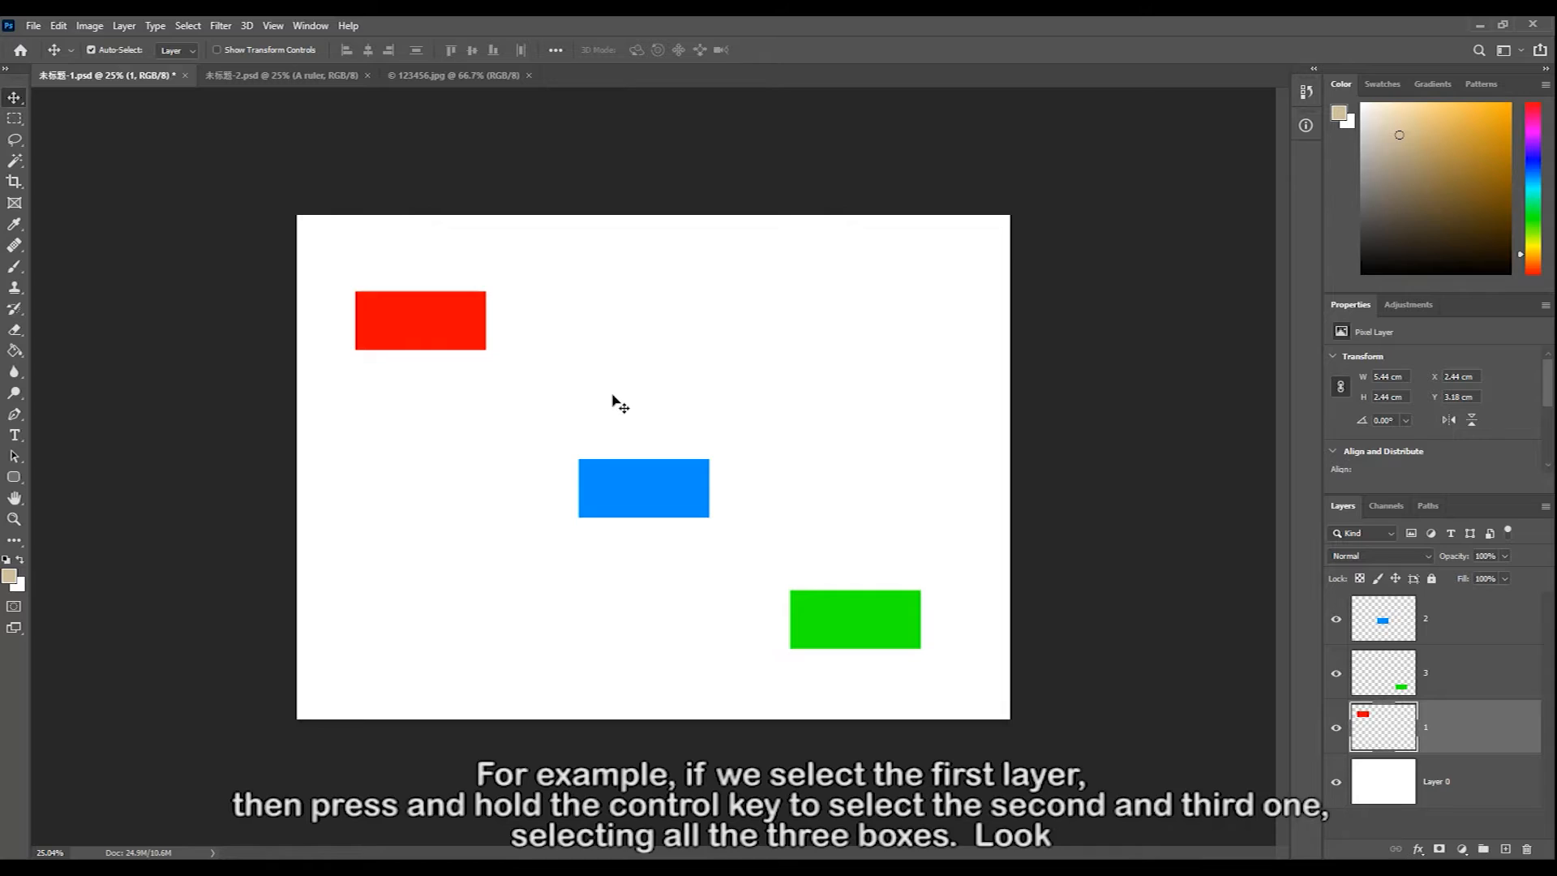
- Select layers 2, 3 and 1 together, try aligning them by their left edges, and undo the alignment
{"action": "left_click", "coordinate": [1474, 610]}
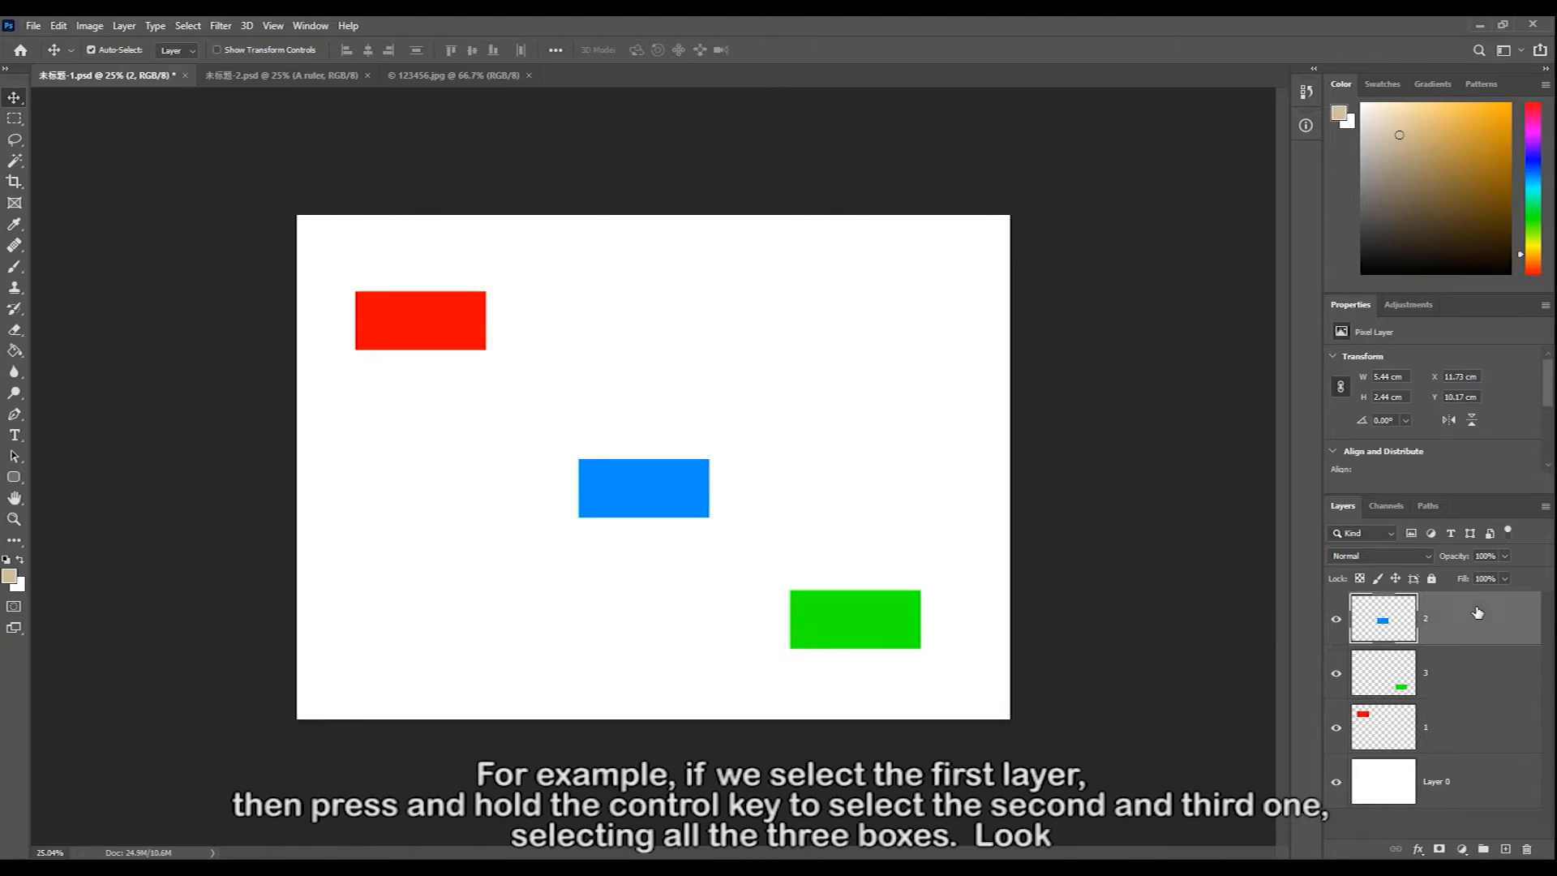
{"action": "left_click", "coordinate": [1452, 671], "text": "ctrl"}
{"action": "left_click", "coordinate": [1454, 729], "text": "ctrl"}
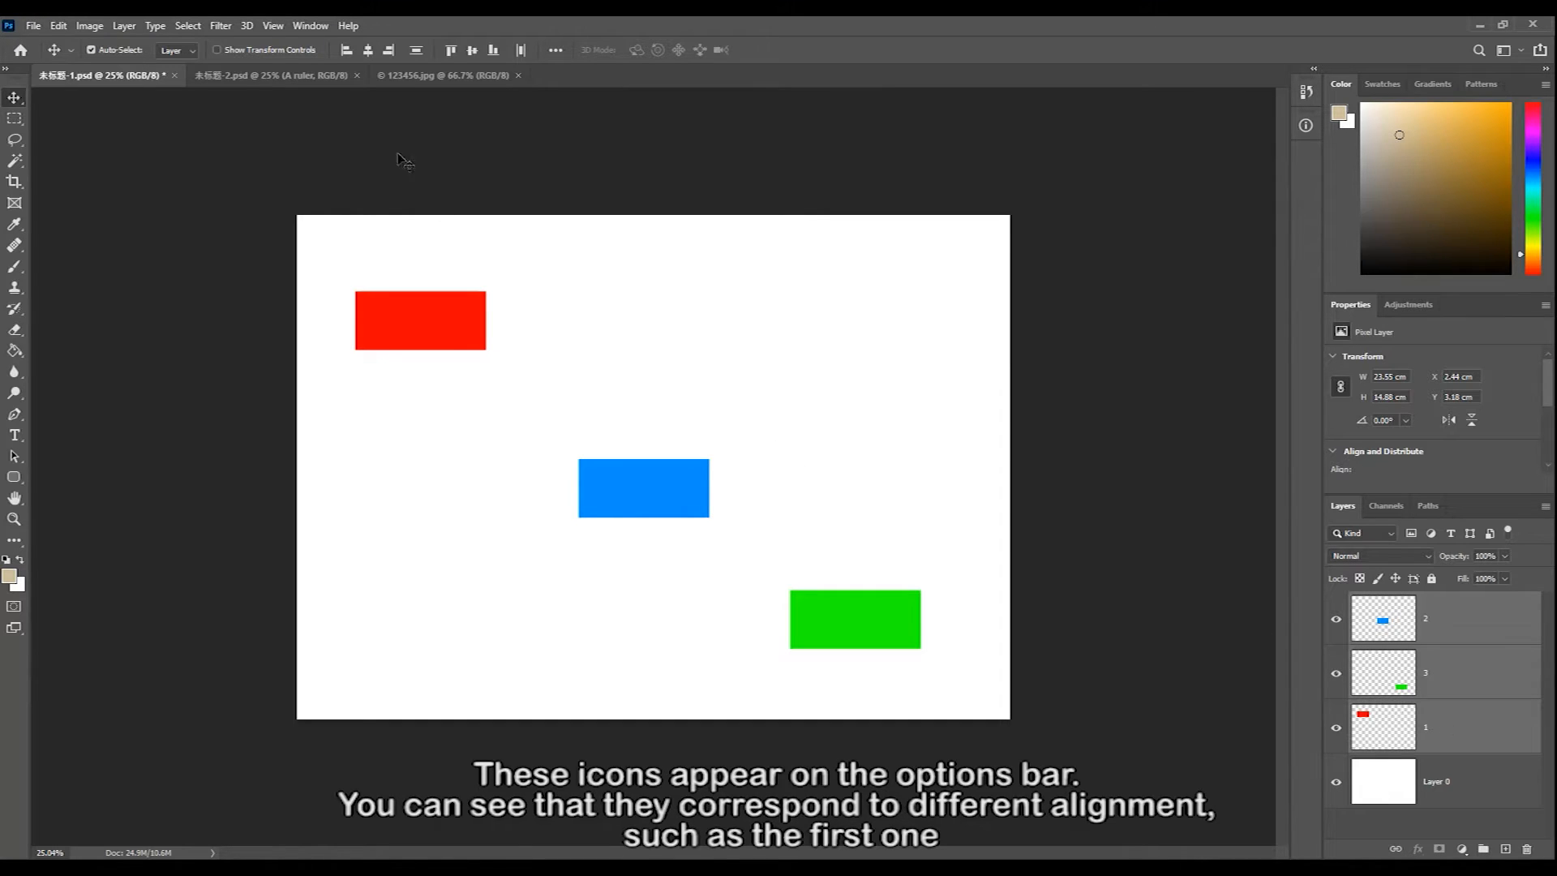
{"action": "left_click", "coordinate": [347, 52]}
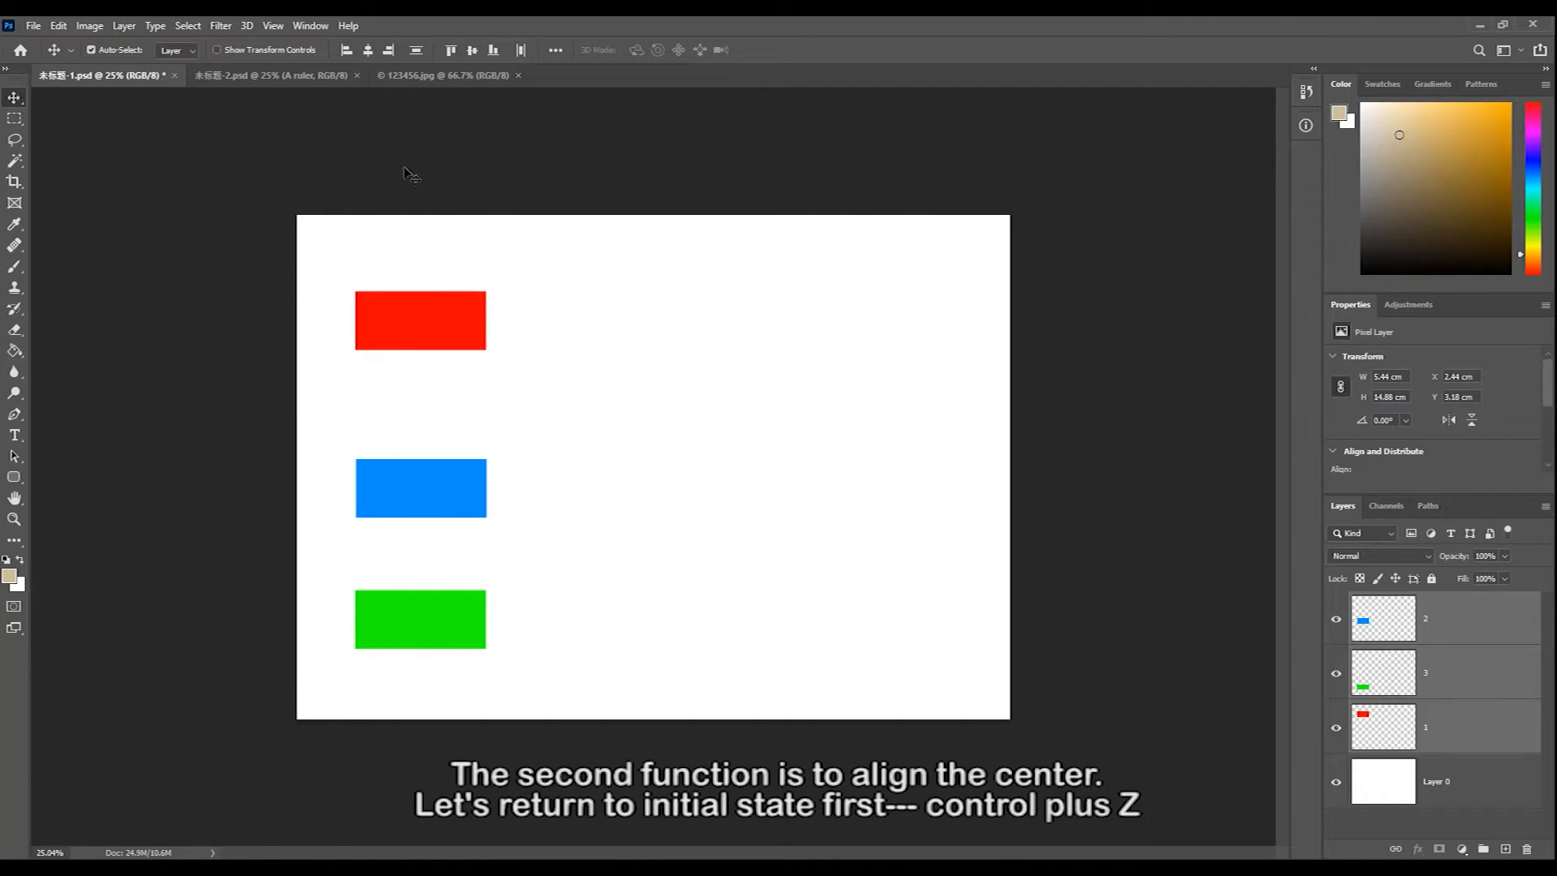
{"action": "left_click", "coordinate": [436, 248]}
{"action": "key", "text": "ctrl+z"}
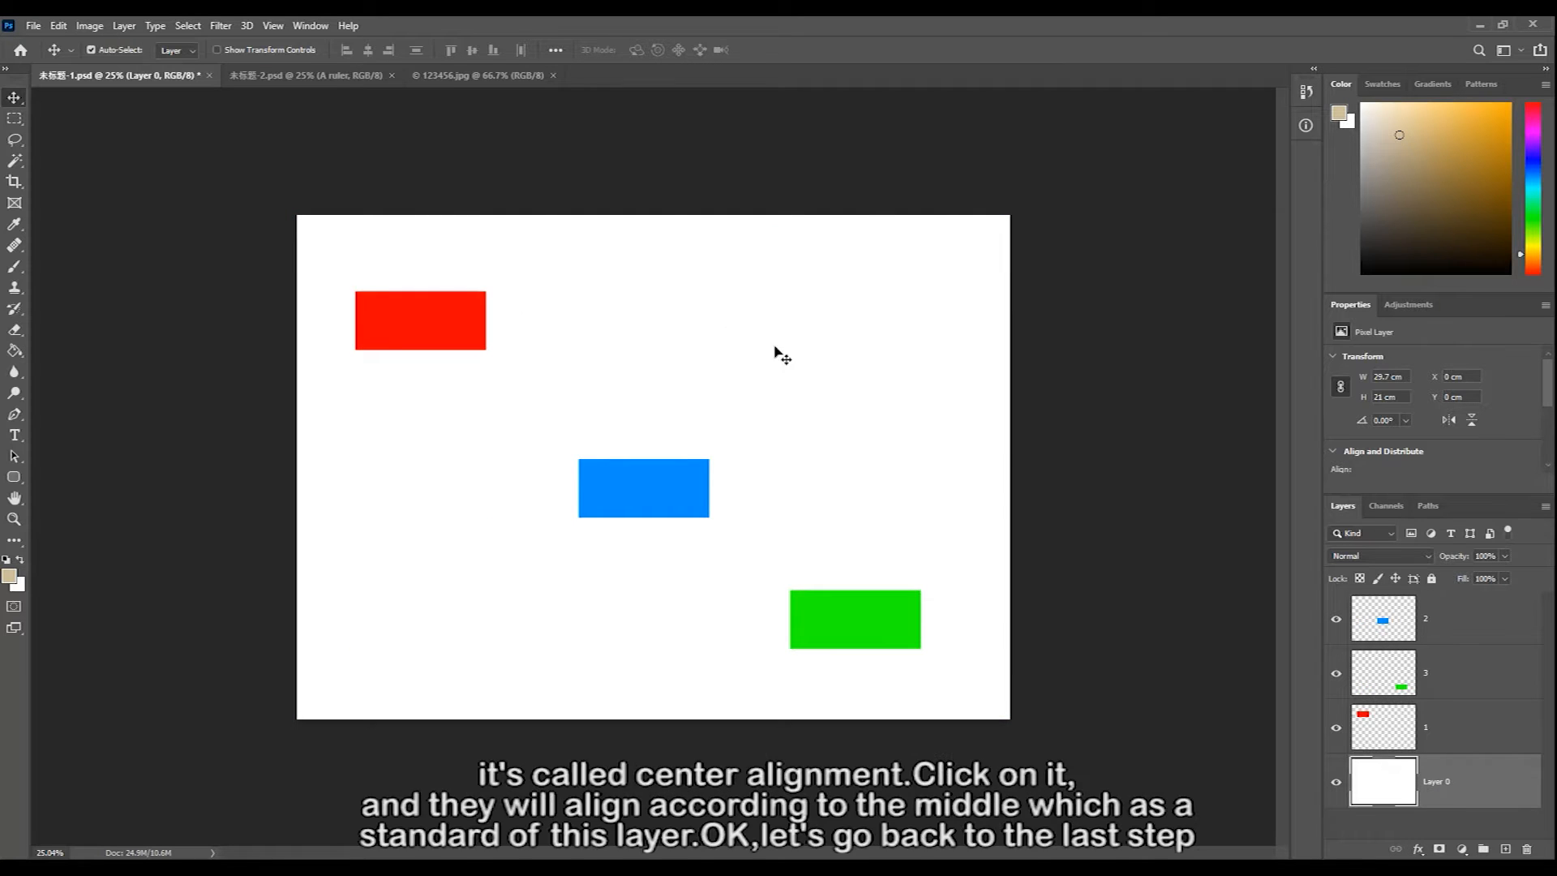
- Reselect layers 2, 3 and 1 and try aligning them by horizontal centers and by right edges, undoing each alignment
{"action": "left_click", "coordinate": [1483, 619]}
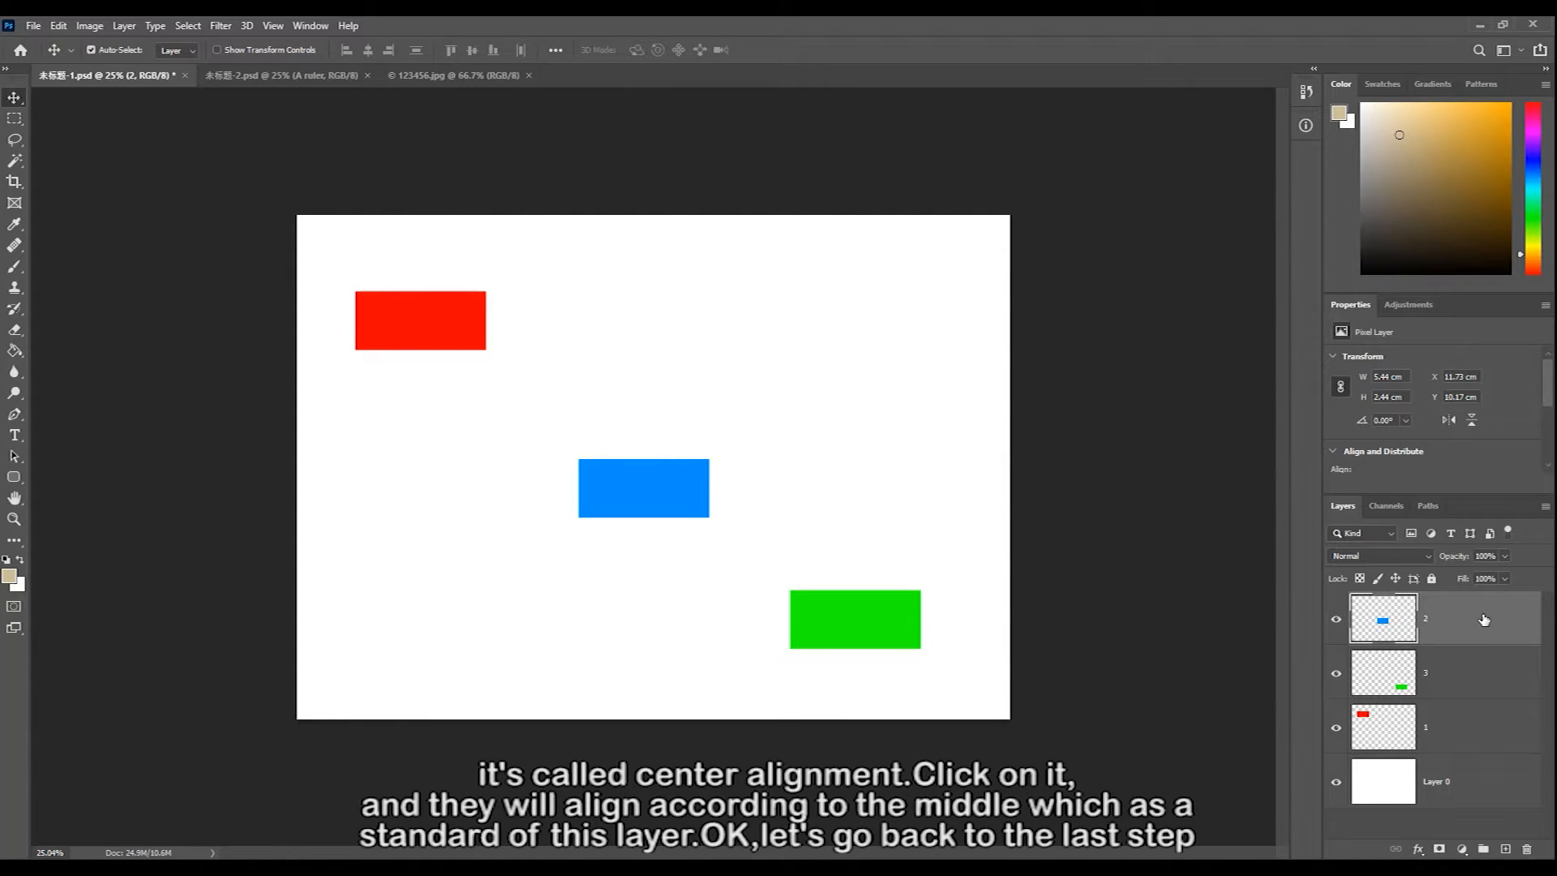
{"action": "left_click", "coordinate": [1469, 670], "text": "ctrl"}
{"action": "left_click", "coordinate": [1462, 730], "text": "ctrl"}
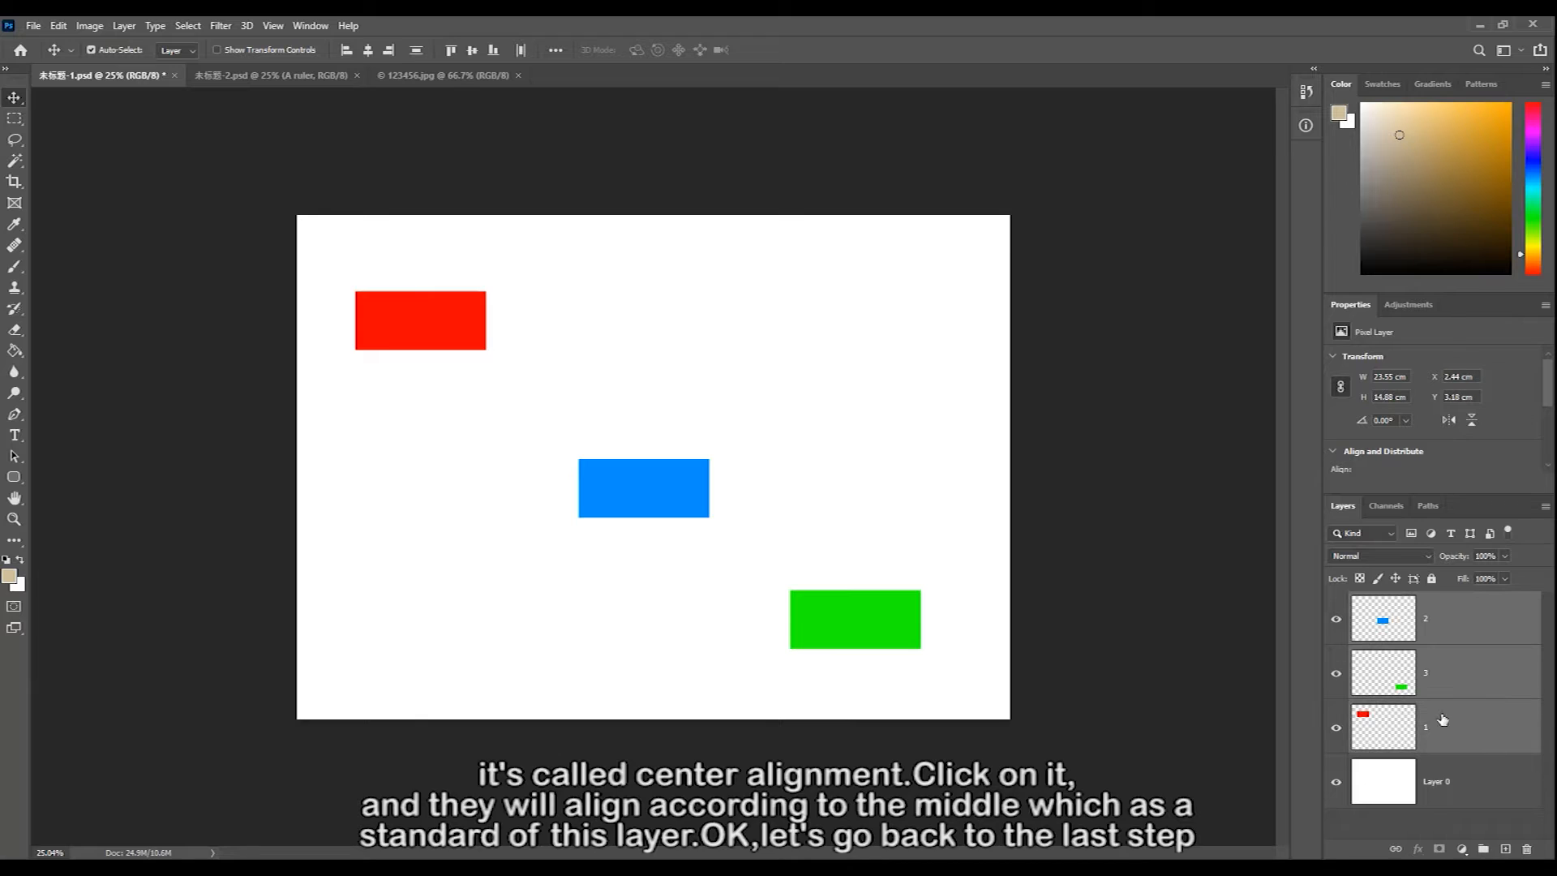
{"action": "left_click", "coordinate": [368, 51]}
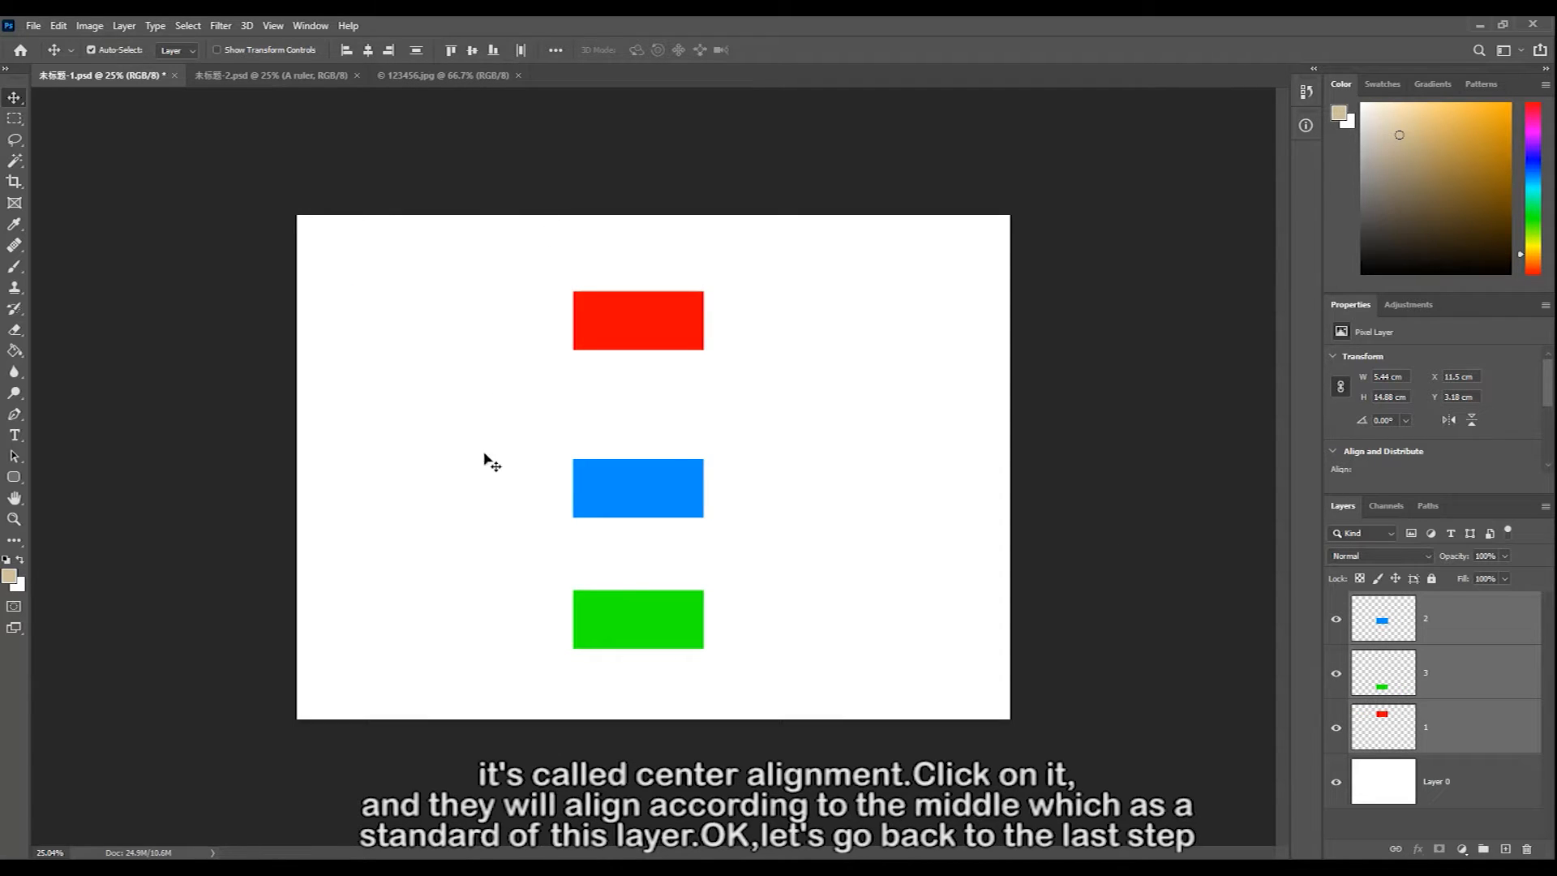
{"action": "key", "text": "ctrl"}
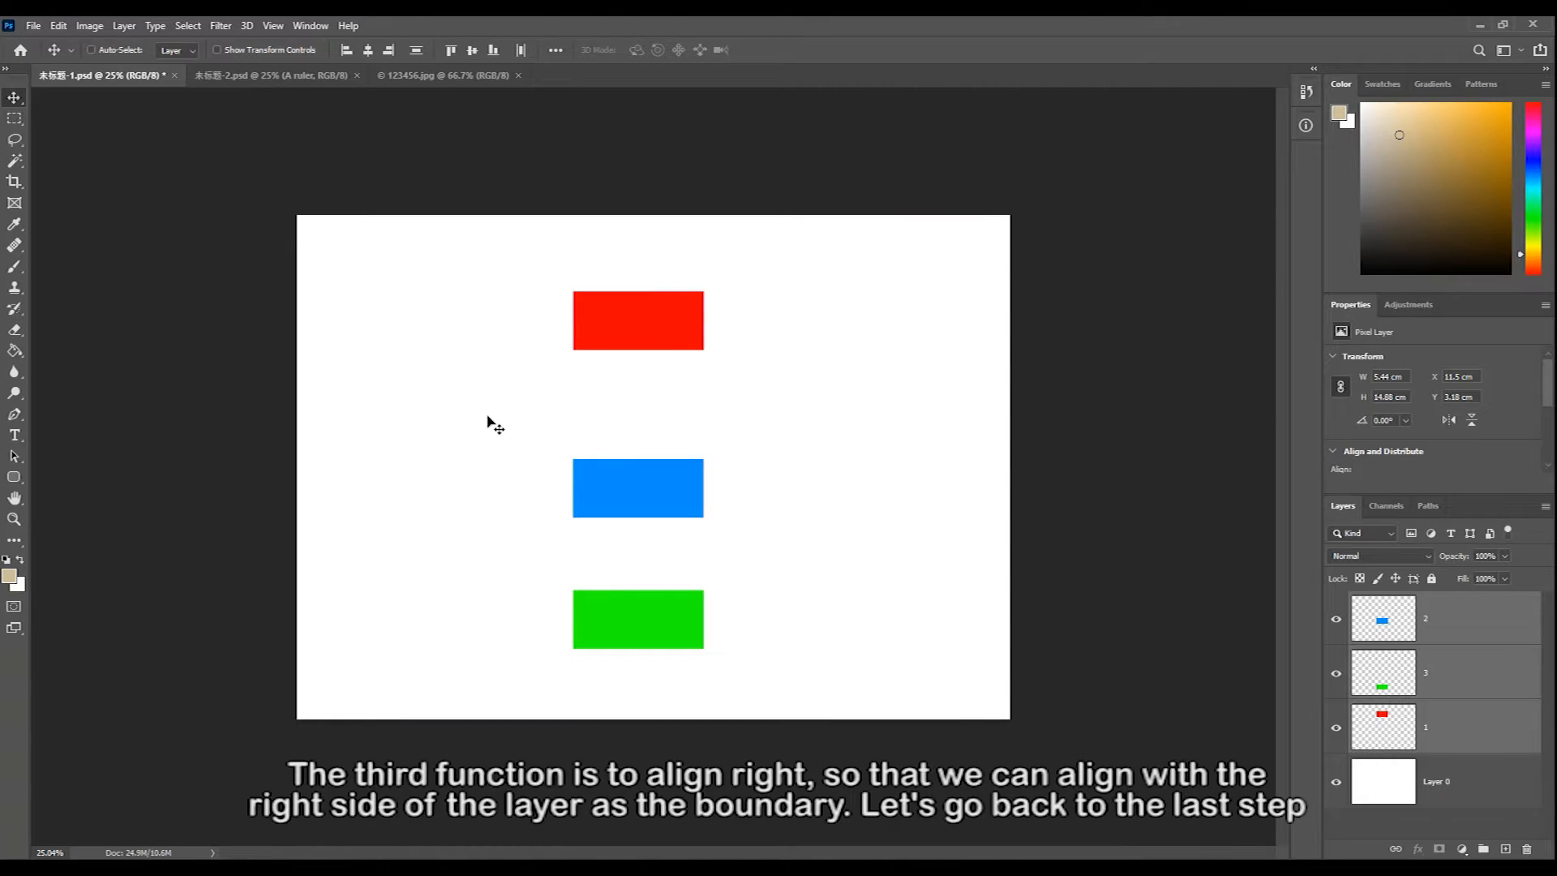
{"action": "key", "text": "ctrl+z"}
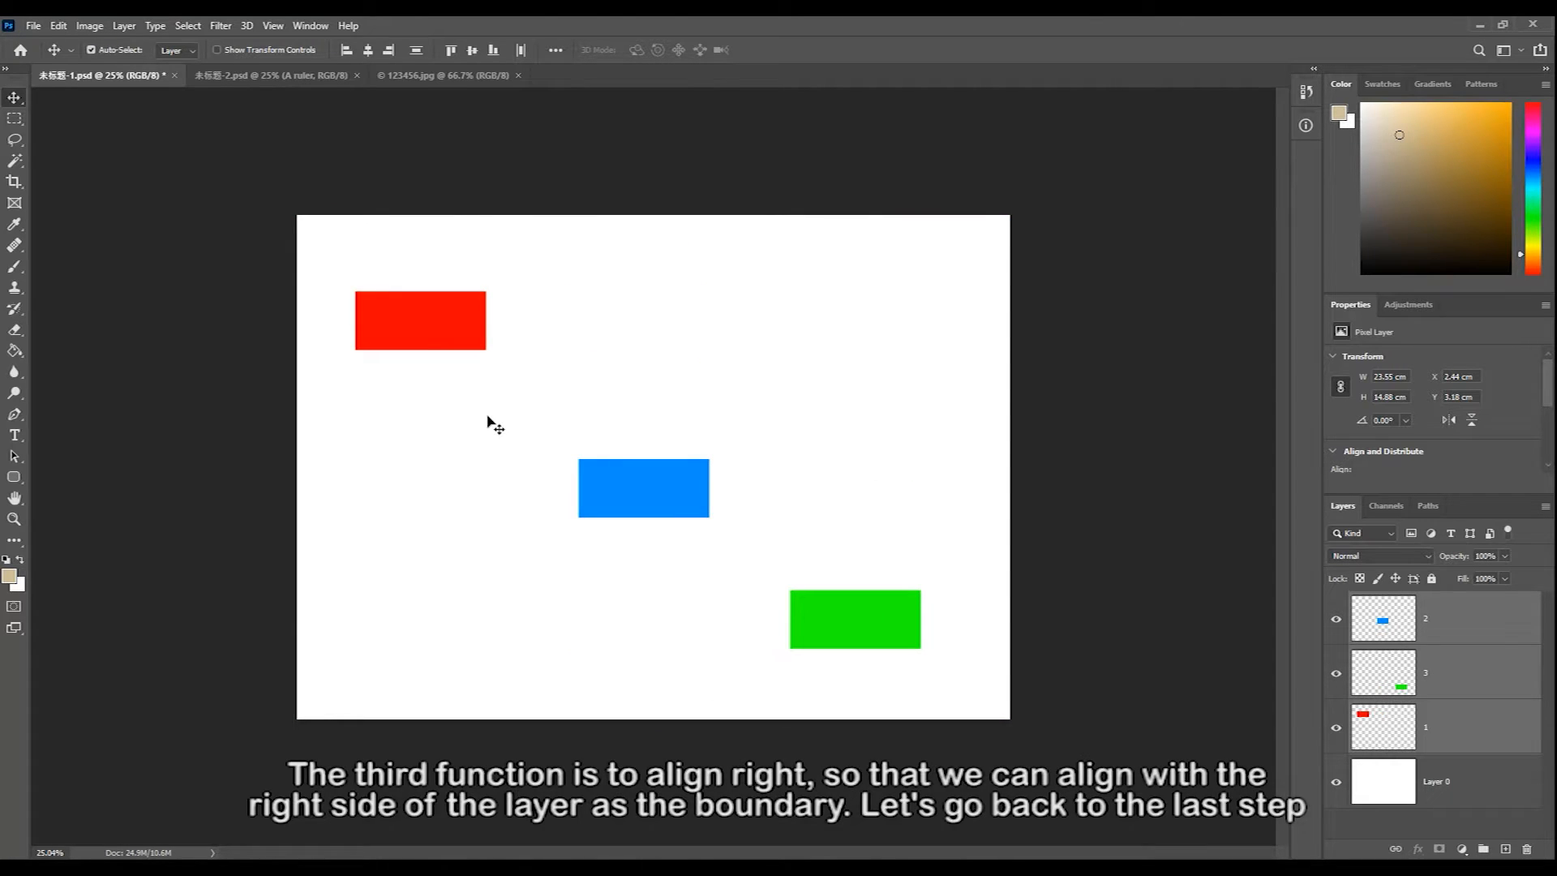
{"action": "left_click", "coordinate": [389, 51]}
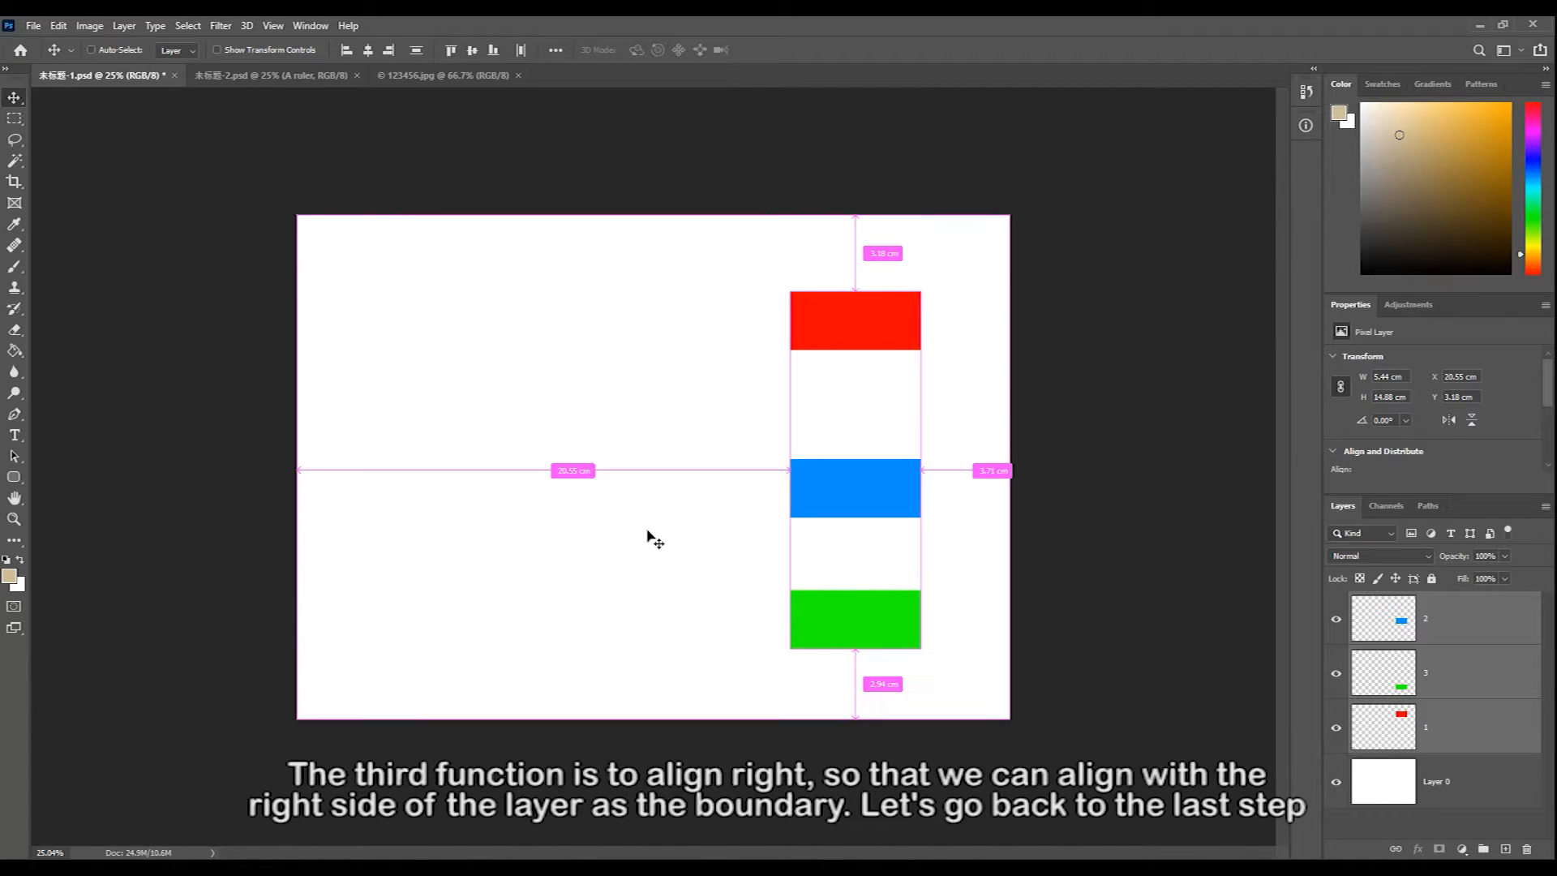
{"action": "key", "text": "ctrl+z"}
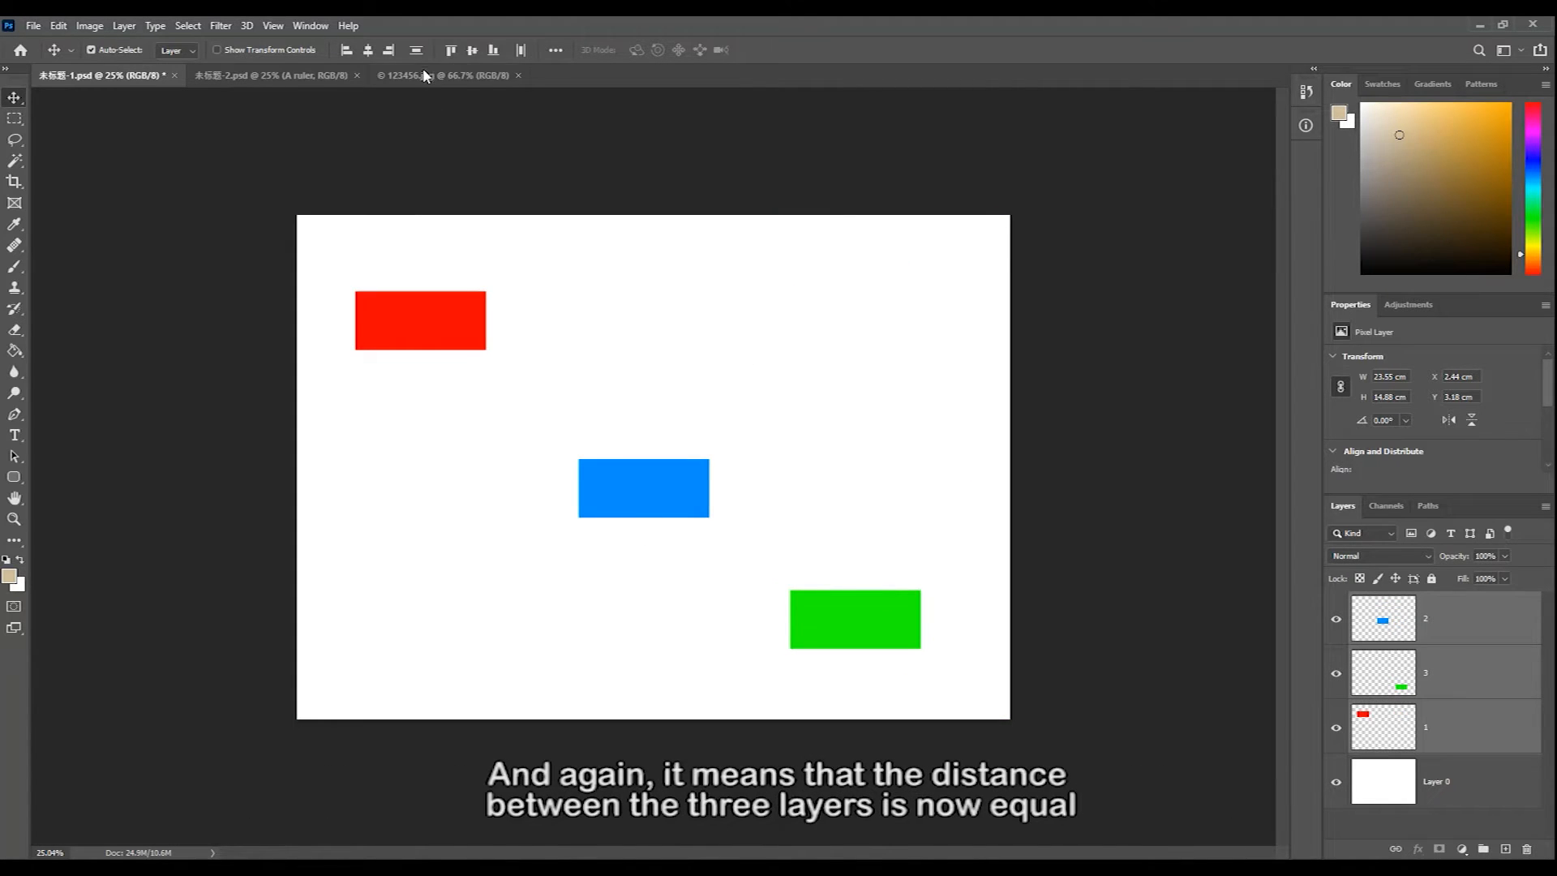
- Move the blue rectangle to about X 10.79 cm, Y 10.83 cm and distribute layers 2, 3 and 1 evenly in the vertical direction
{"action": "left_click_drag", "start_coordinate": [615, 467], "coordinate": [594, 485]}
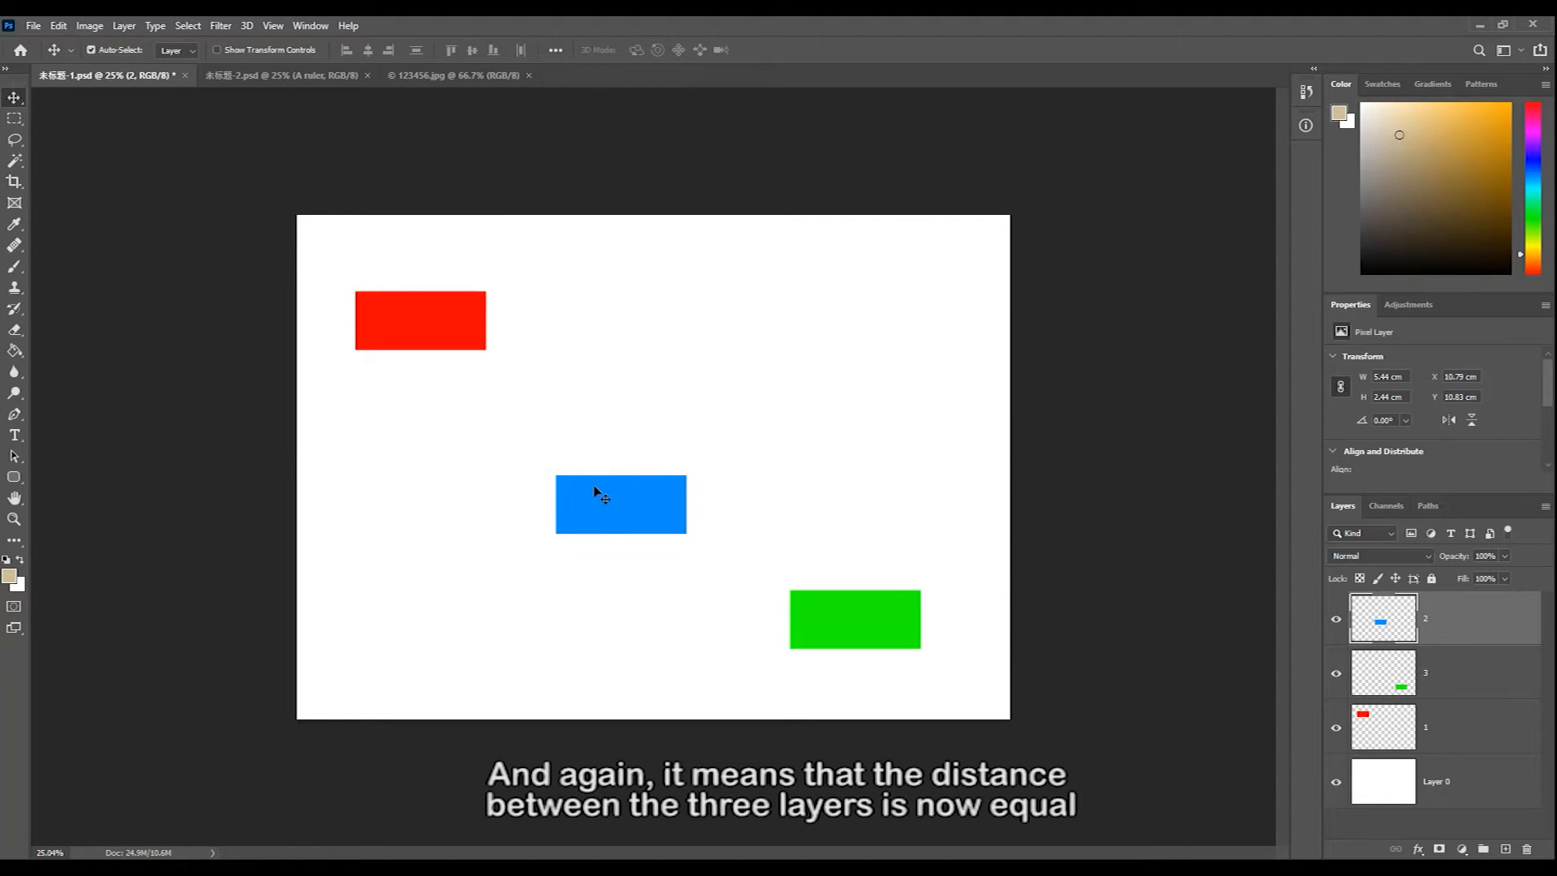
{"action": "left_click", "coordinate": [1468, 713], "text": "shift"}
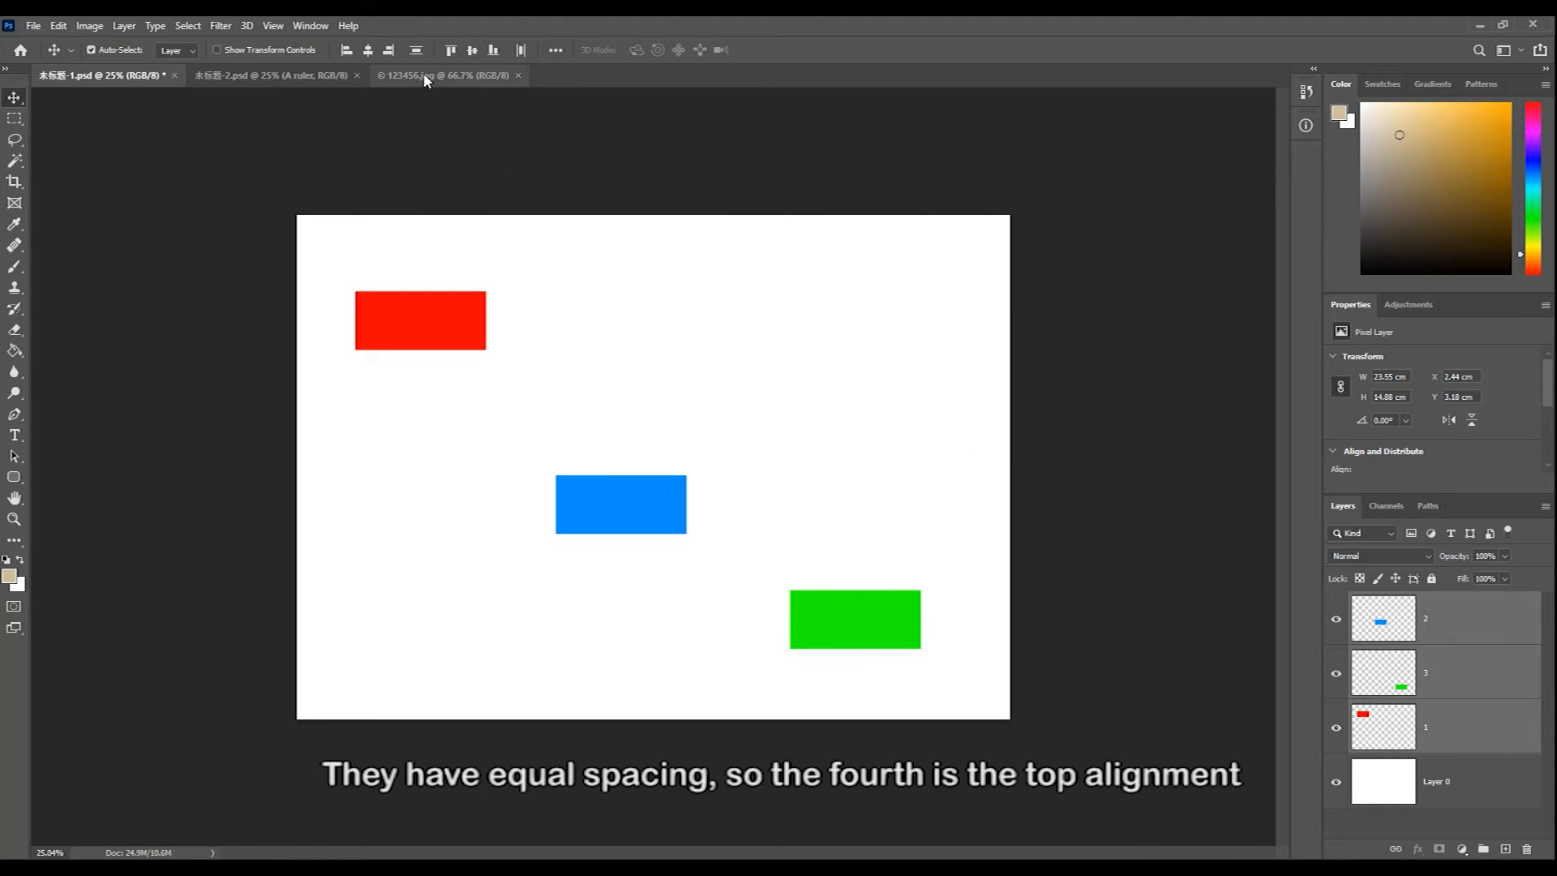
{"action": "left_click", "coordinate": [415, 51]}
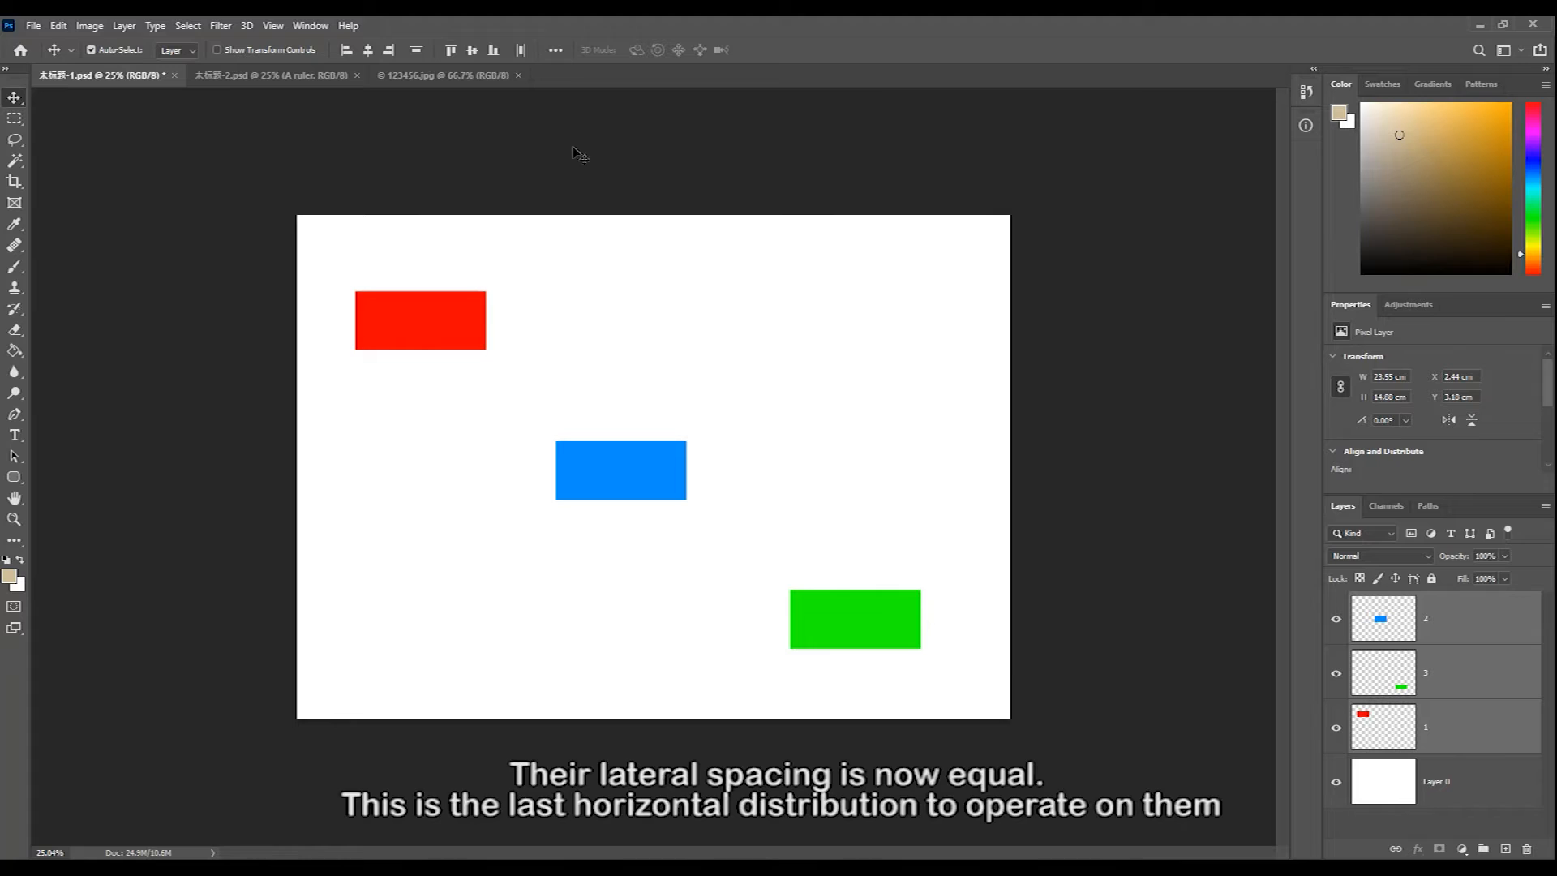
- Try aligning the three selected layers by top edges, vertical centers and bottom edges, undoing each alignment
{"action": "left_click", "coordinate": [448, 51]}
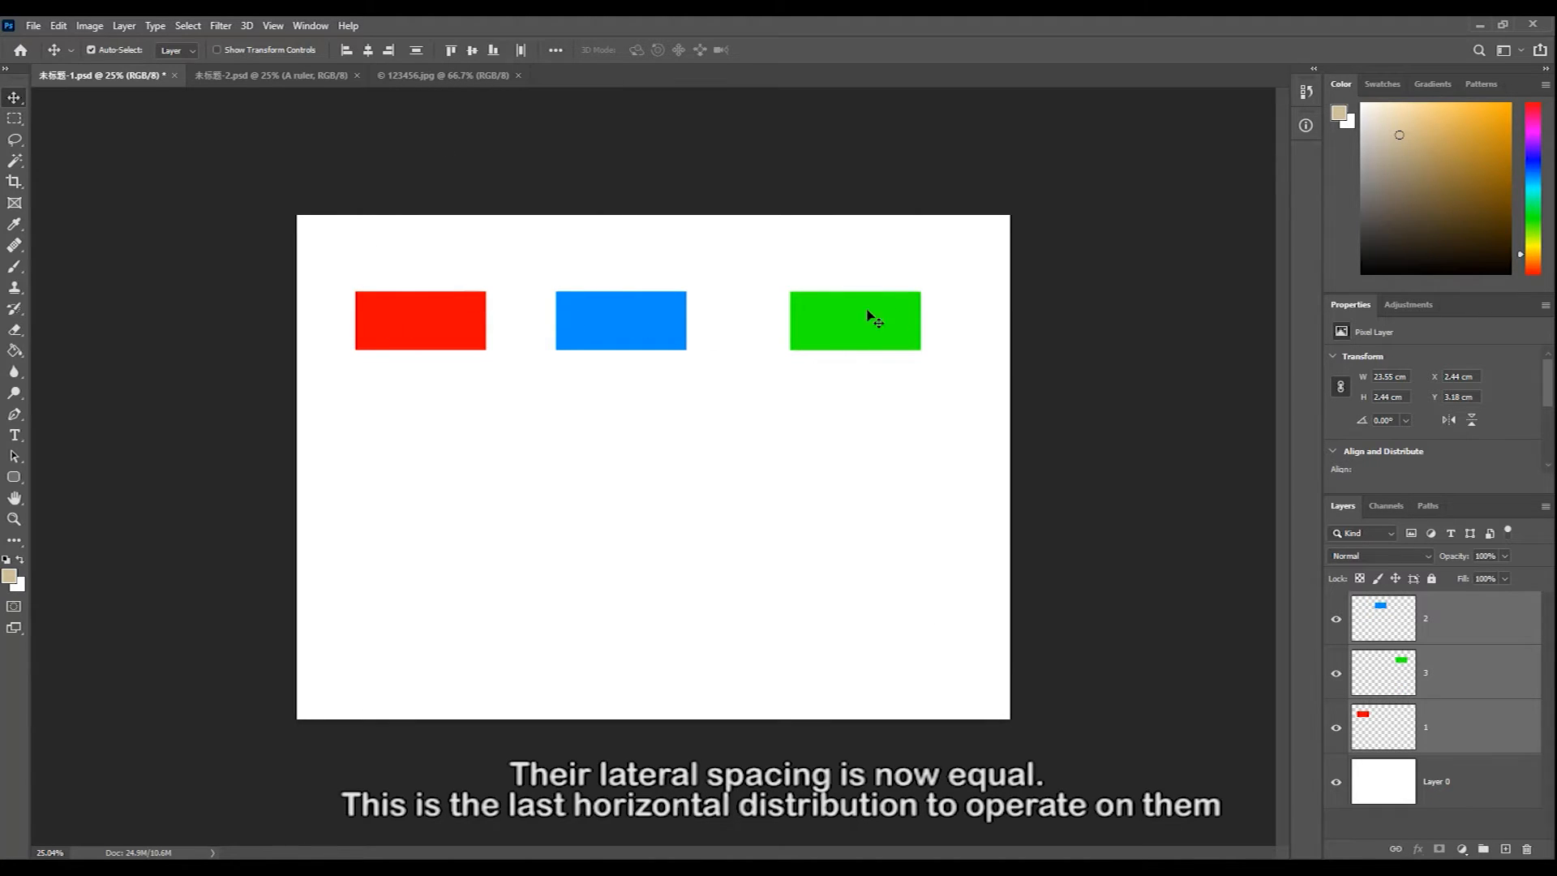
{"action": "key", "text": "ctrl+z"}
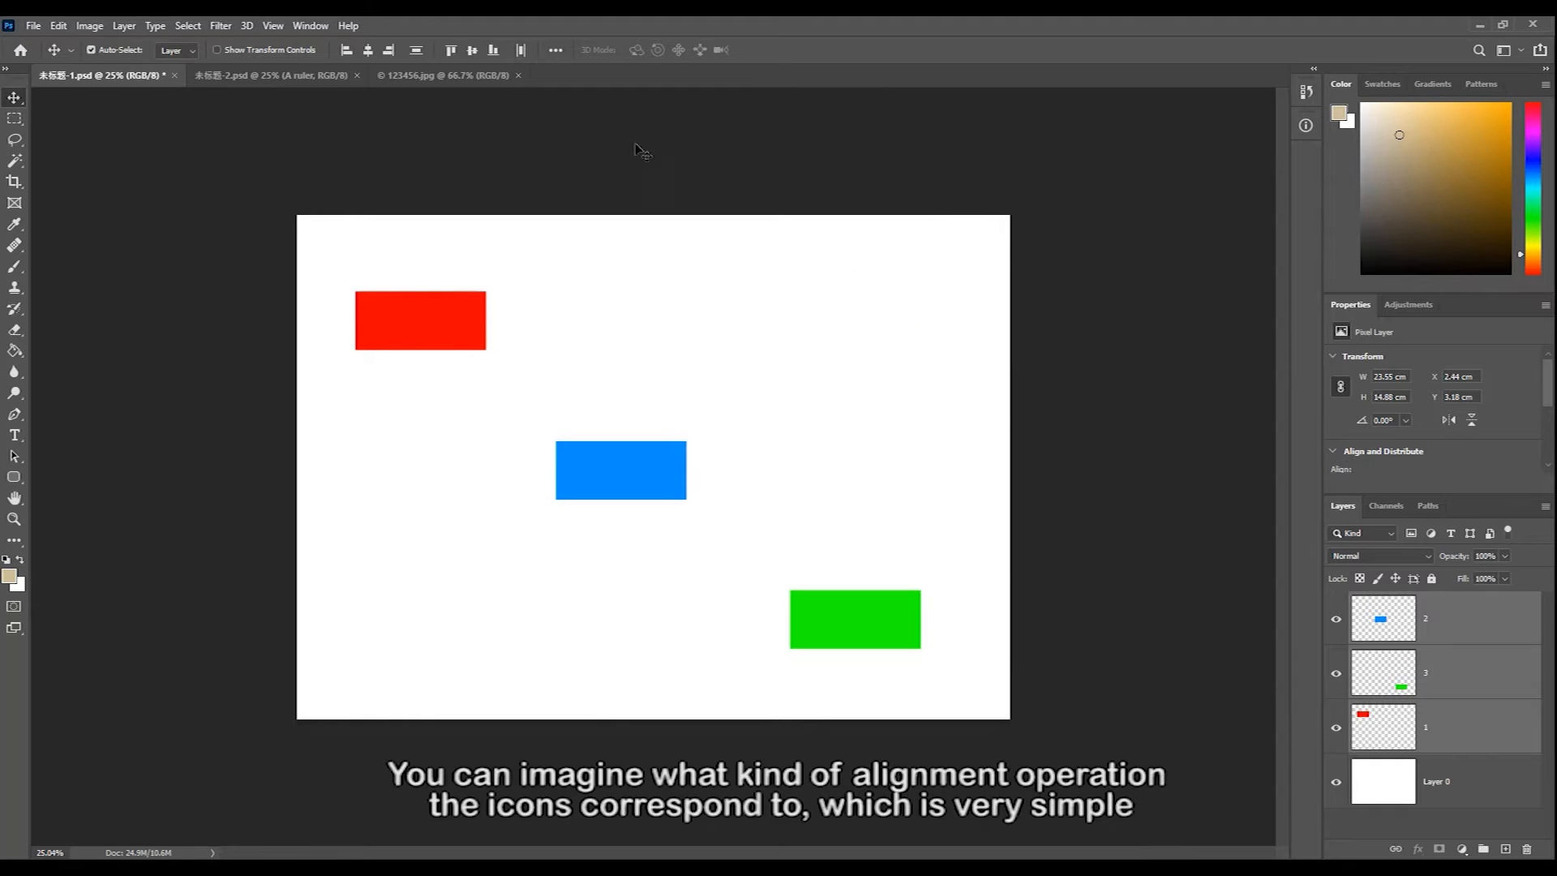
{"action": "left_click", "coordinate": [471, 51]}
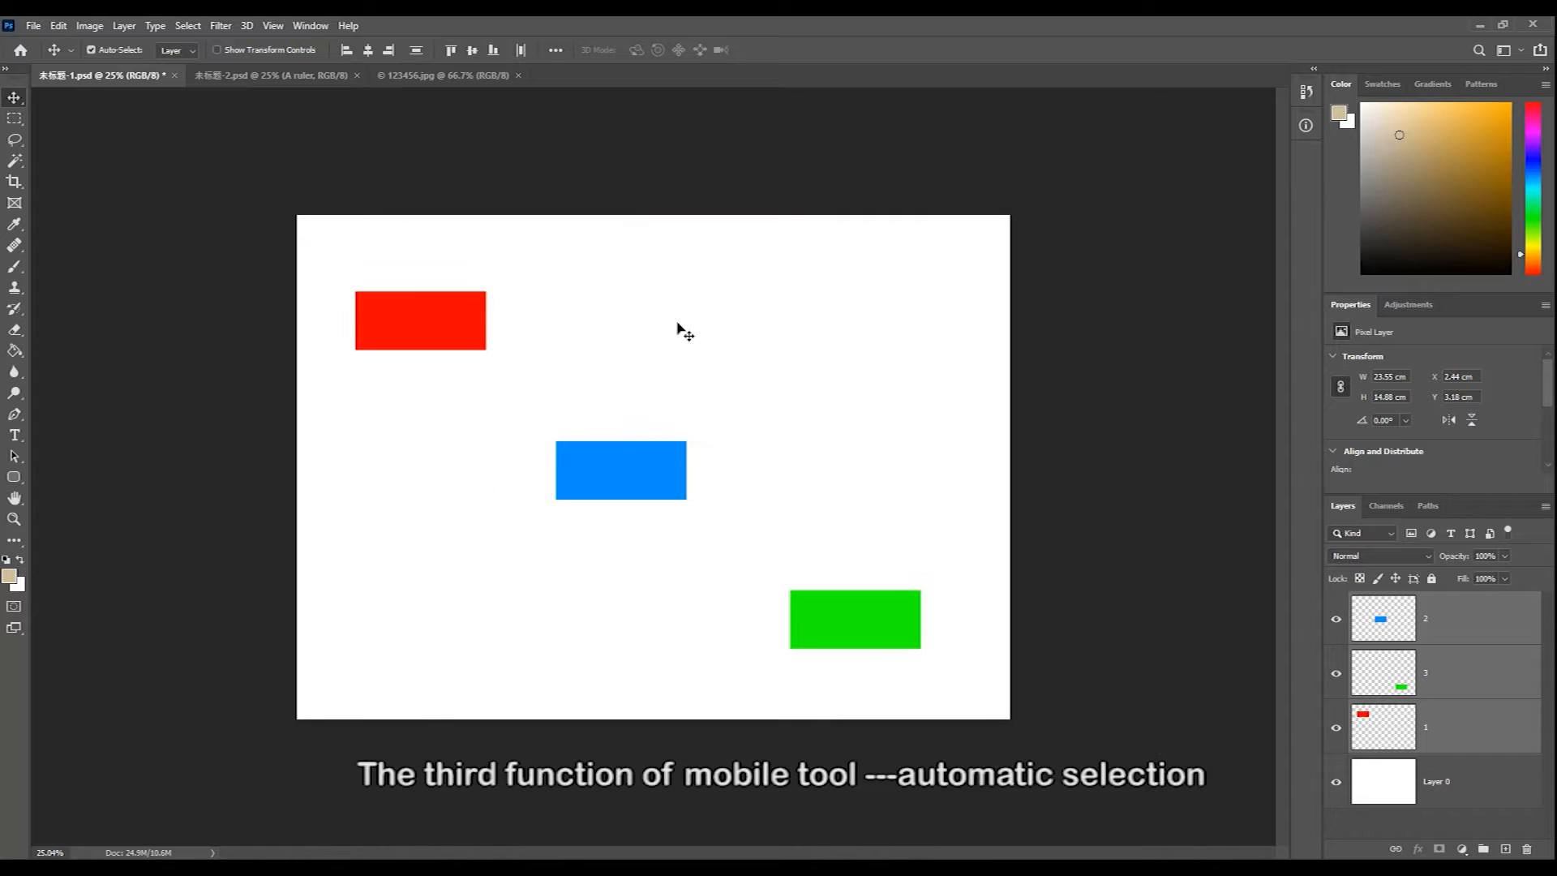
{"action": "left_click", "coordinate": [494, 51]}
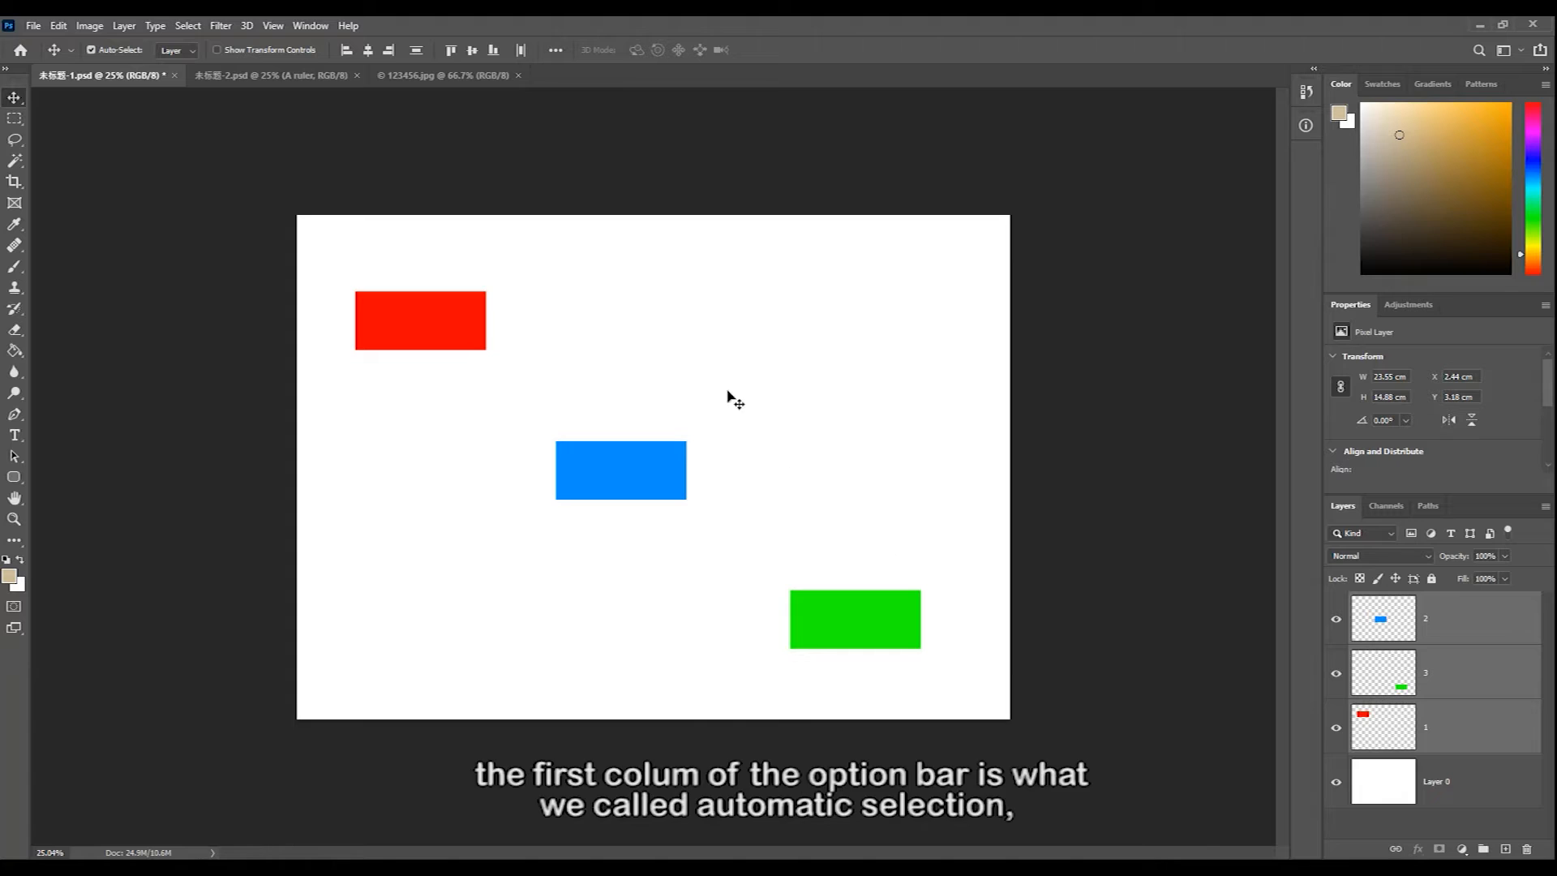
- Distribute layers 2, 3 and 1 evenly in the horizontal direction, and select the green rectangle directly on the canvas with Auto-Select
{"action": "left_click", "coordinate": [523, 55]}
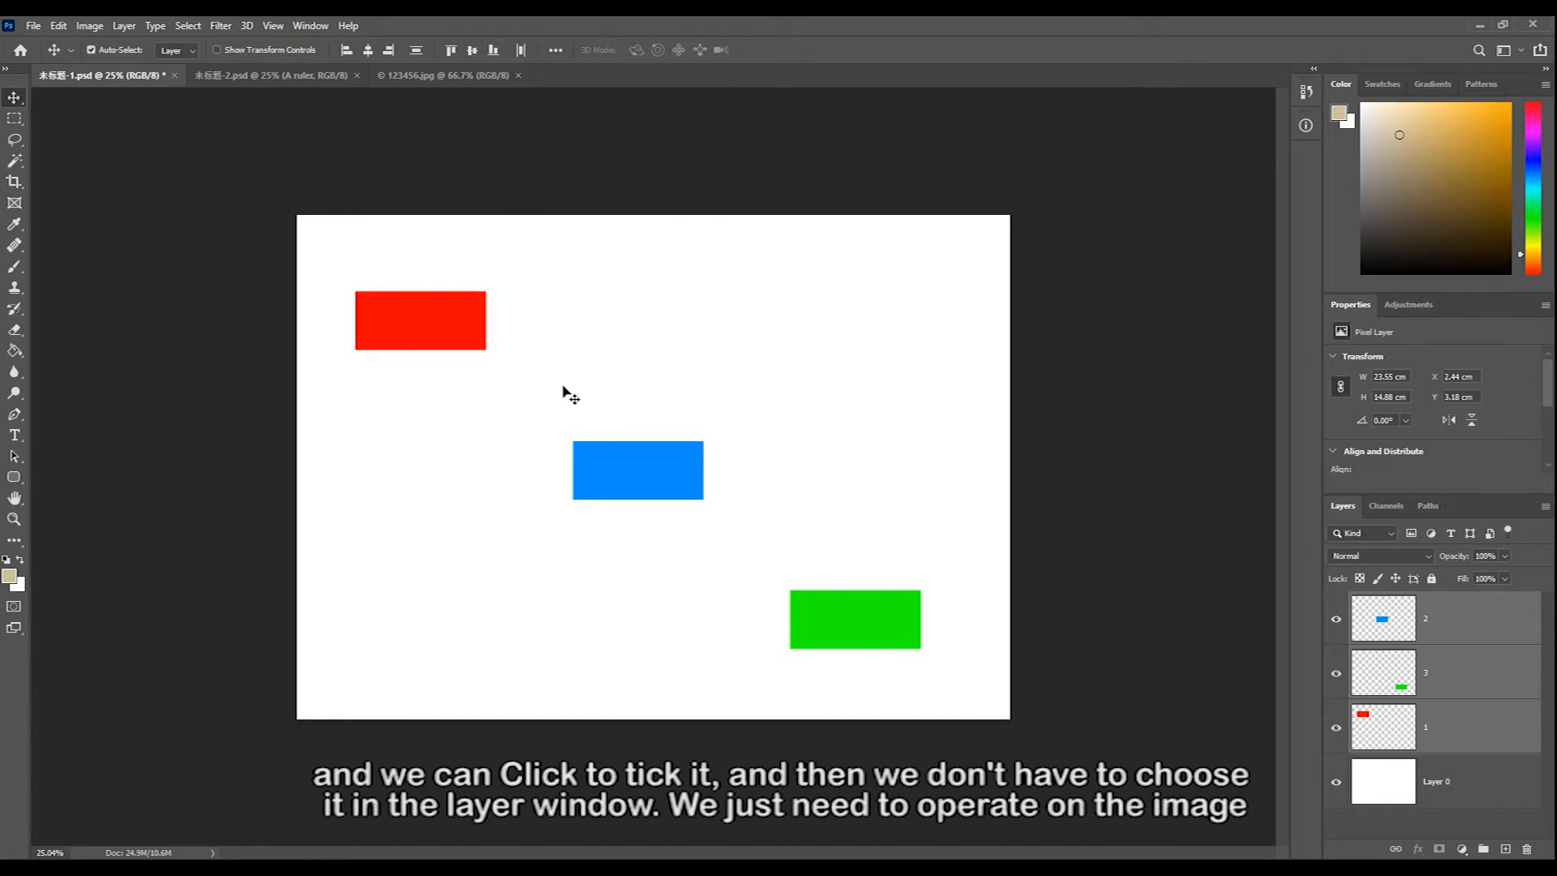
{"action": "left_click", "coordinate": [849, 635]}
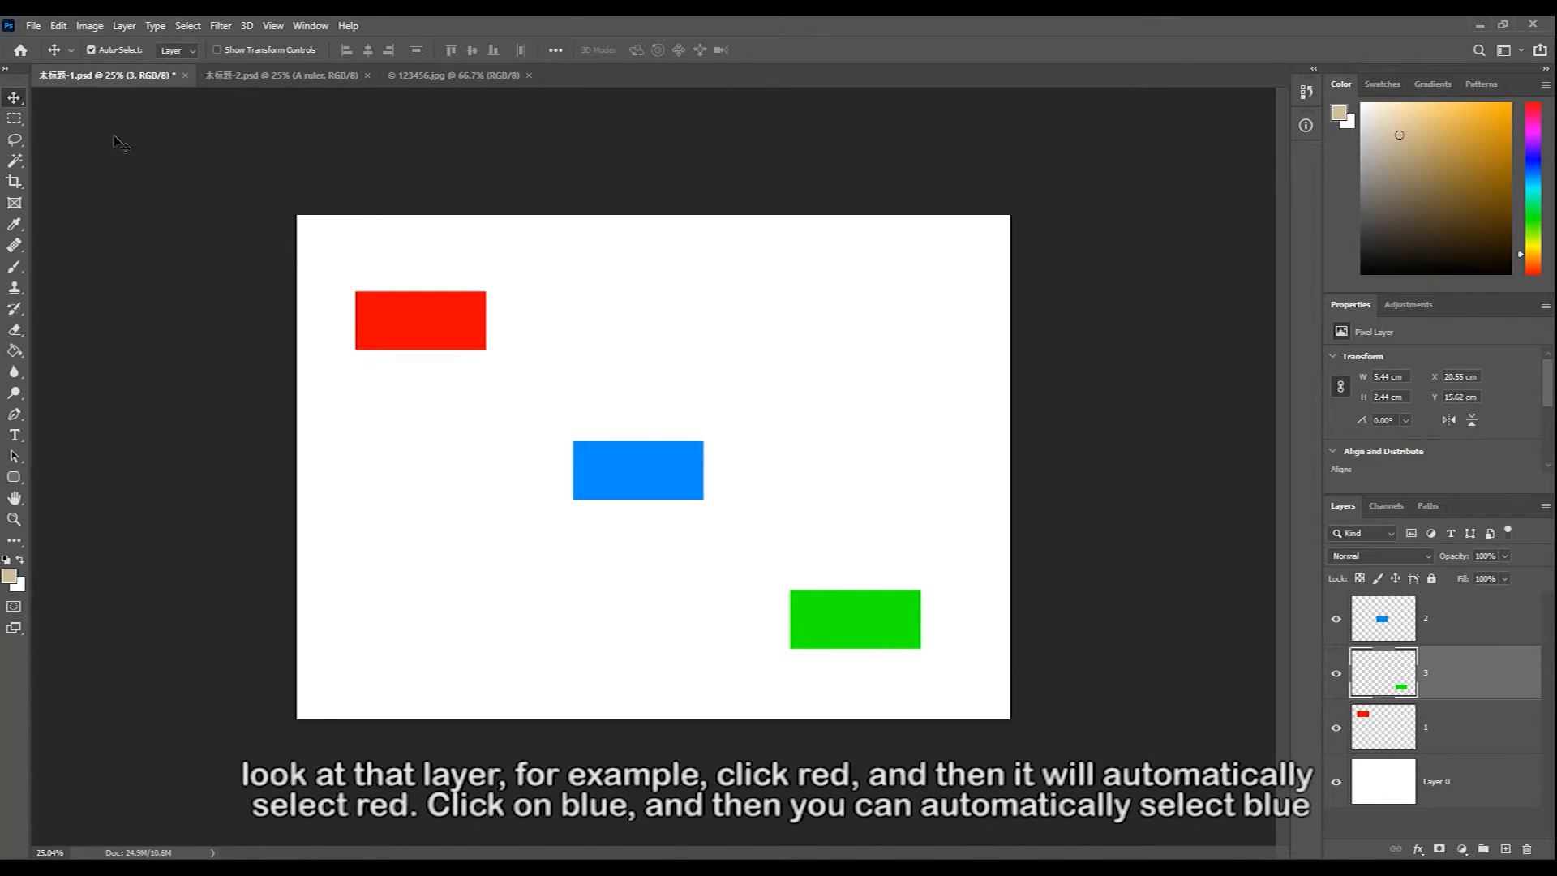
{"action": "left_click", "coordinate": [92, 49]}
- Move the red rectangle slightly up the canvas's left side, the blue one to about X 10.54, Y 9.28 cm, and the green one to about X 21.37, Y 15.15 cm
{"action": "mouse_move", "coordinate": [637, 477]}
{"action": "left_mouse_down"}
{"action": "mouse_move", "coordinate": [616, 467]}
{"action": "mouse_move", "coordinate": [656, 485]}
{"action": "mouse_move", "coordinate": [648, 471]}
{"action": "left_mouse_up"}
{"action": "left_click_drag", "start_coordinate": [438, 315], "coordinate": [384, 325]}
{"action": "left_click_drag", "start_coordinate": [587, 450], "coordinate": [613, 487]}
{"action": "mouse_move", "coordinate": [878, 660]}
{"action": "left_mouse_down"}
{"action": "mouse_move", "coordinate": [839, 458]}
{"action": "mouse_move", "coordinate": [876, 634]}
{"action": "left_mouse_up"}
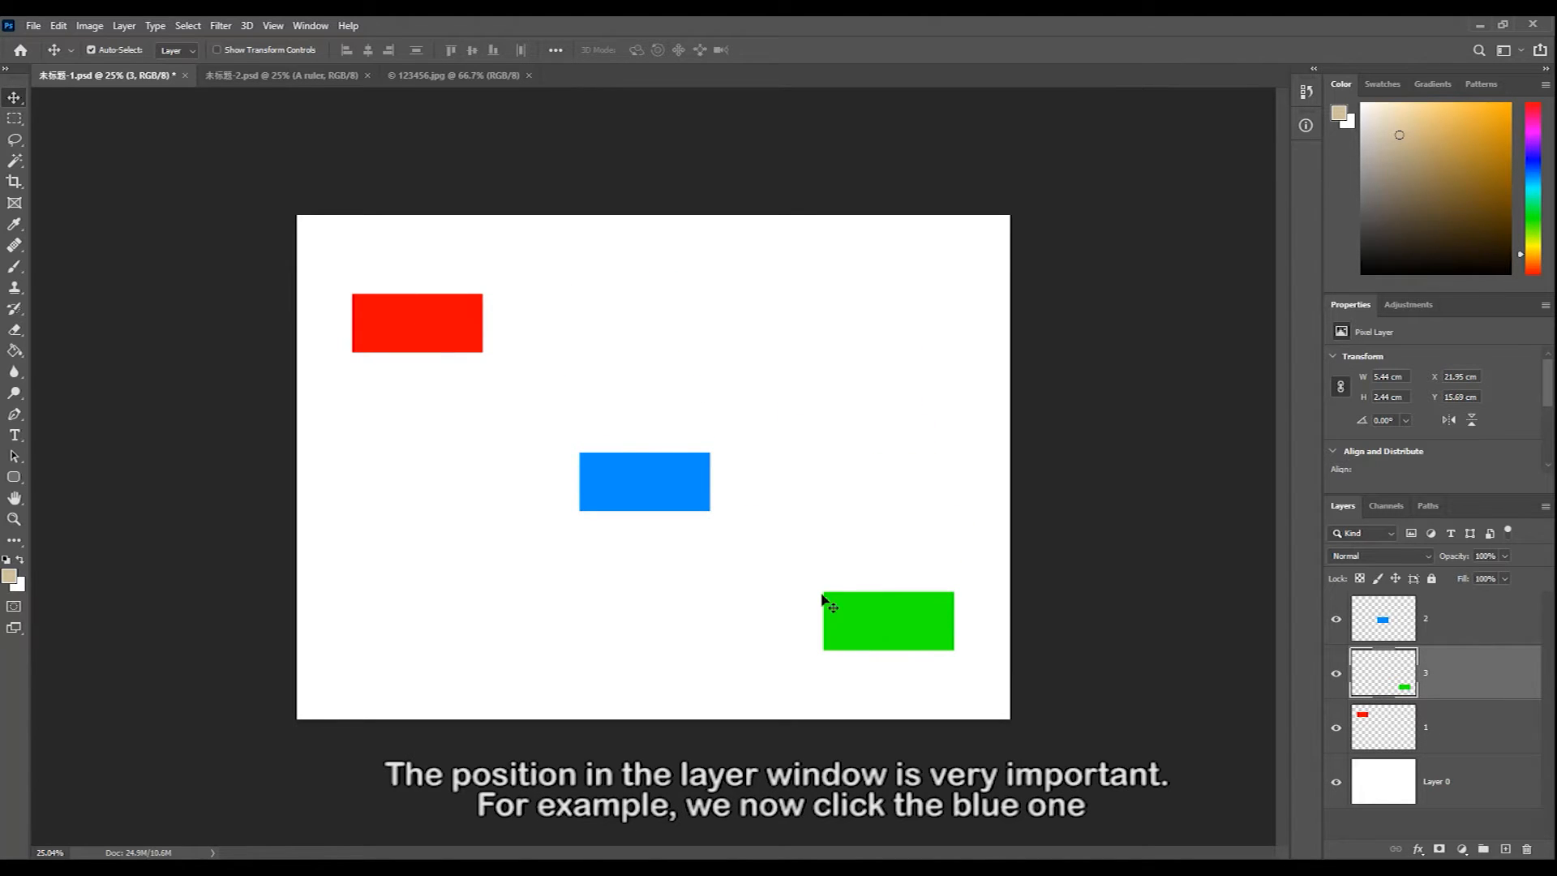
{"action": "left_click_drag", "start_coordinate": [652, 460], "coordinate": [623, 444]}
{"action": "left_click_drag", "start_coordinate": [878, 621], "coordinate": [855, 615]}
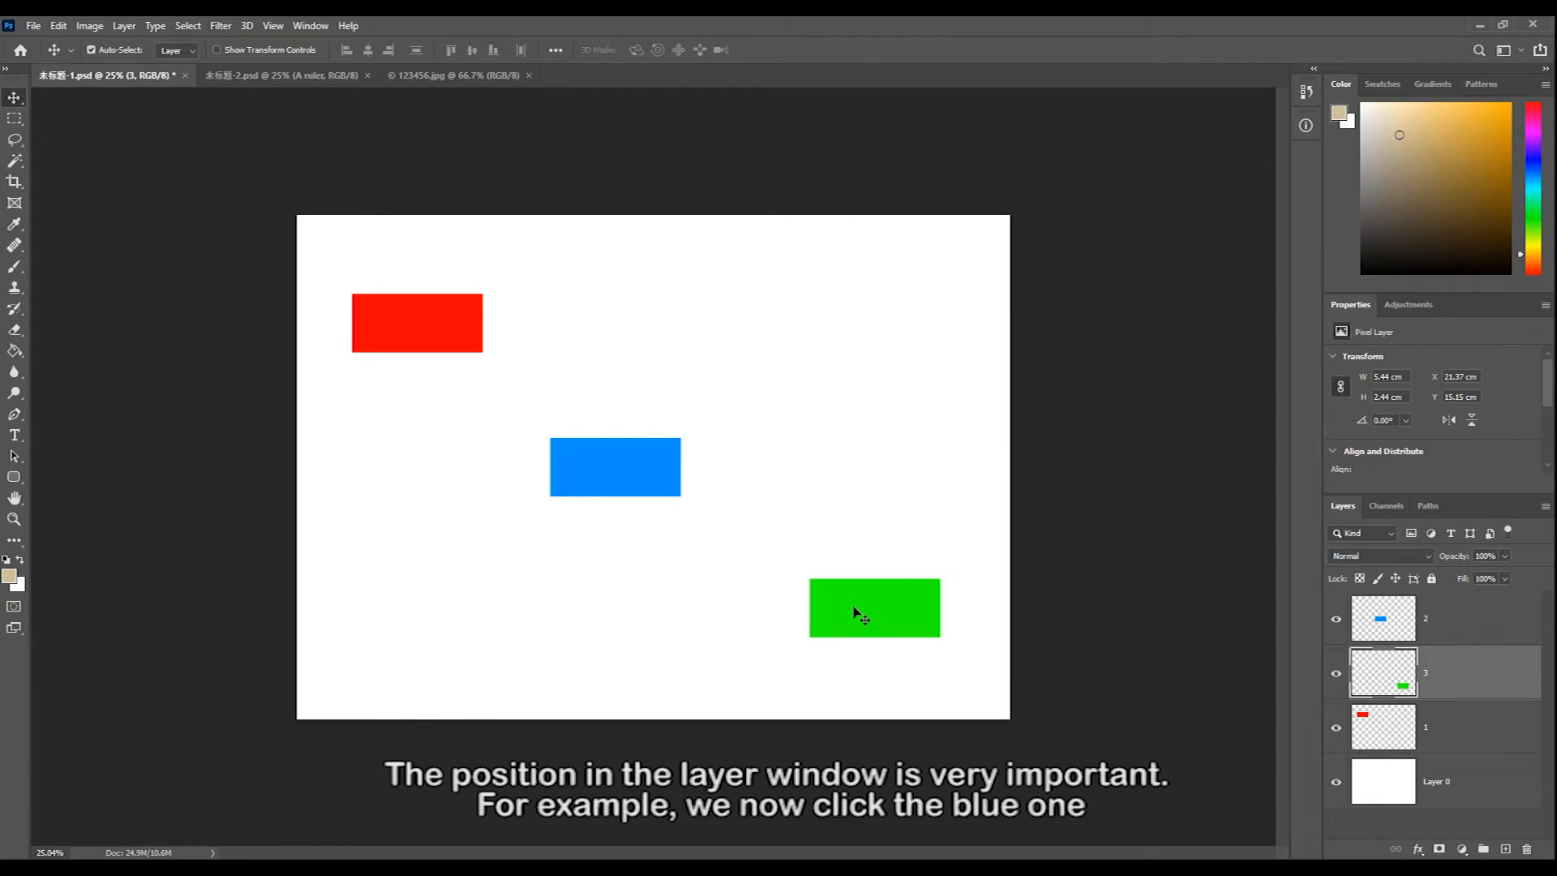
- Pick the blue, green and red rectangles in turn on the canvas to auto-select their layers, ending on layer 1
{"action": "left_click", "coordinate": [629, 487]}
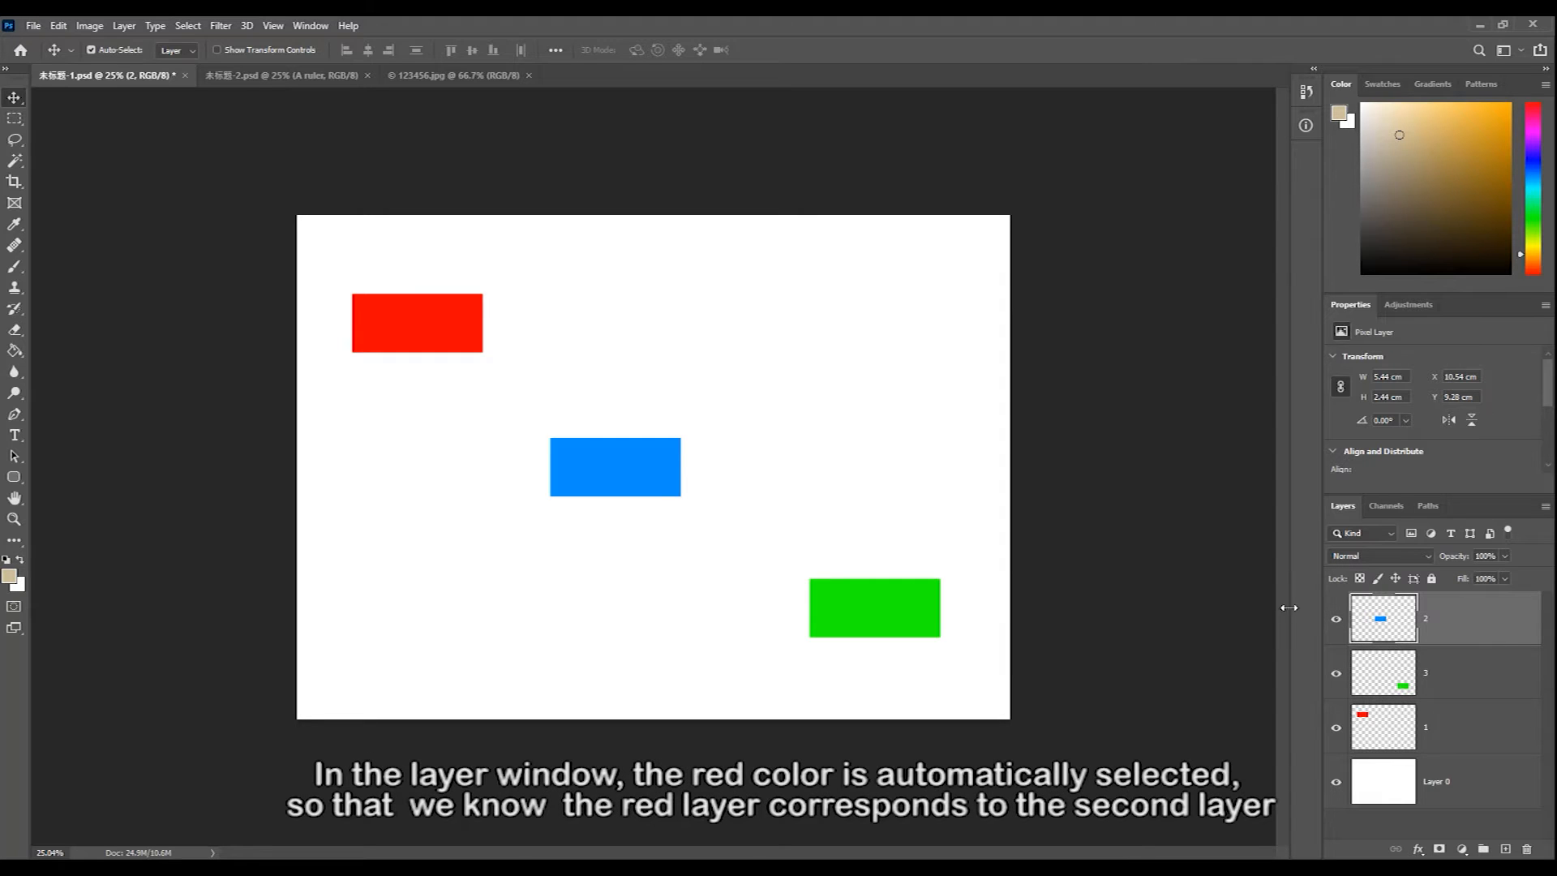
{"action": "left_click_drag", "start_coordinate": [858, 620], "coordinate": [611, 479]}
{"action": "left_click_drag", "start_coordinate": [440, 332], "coordinate": [635, 469]}
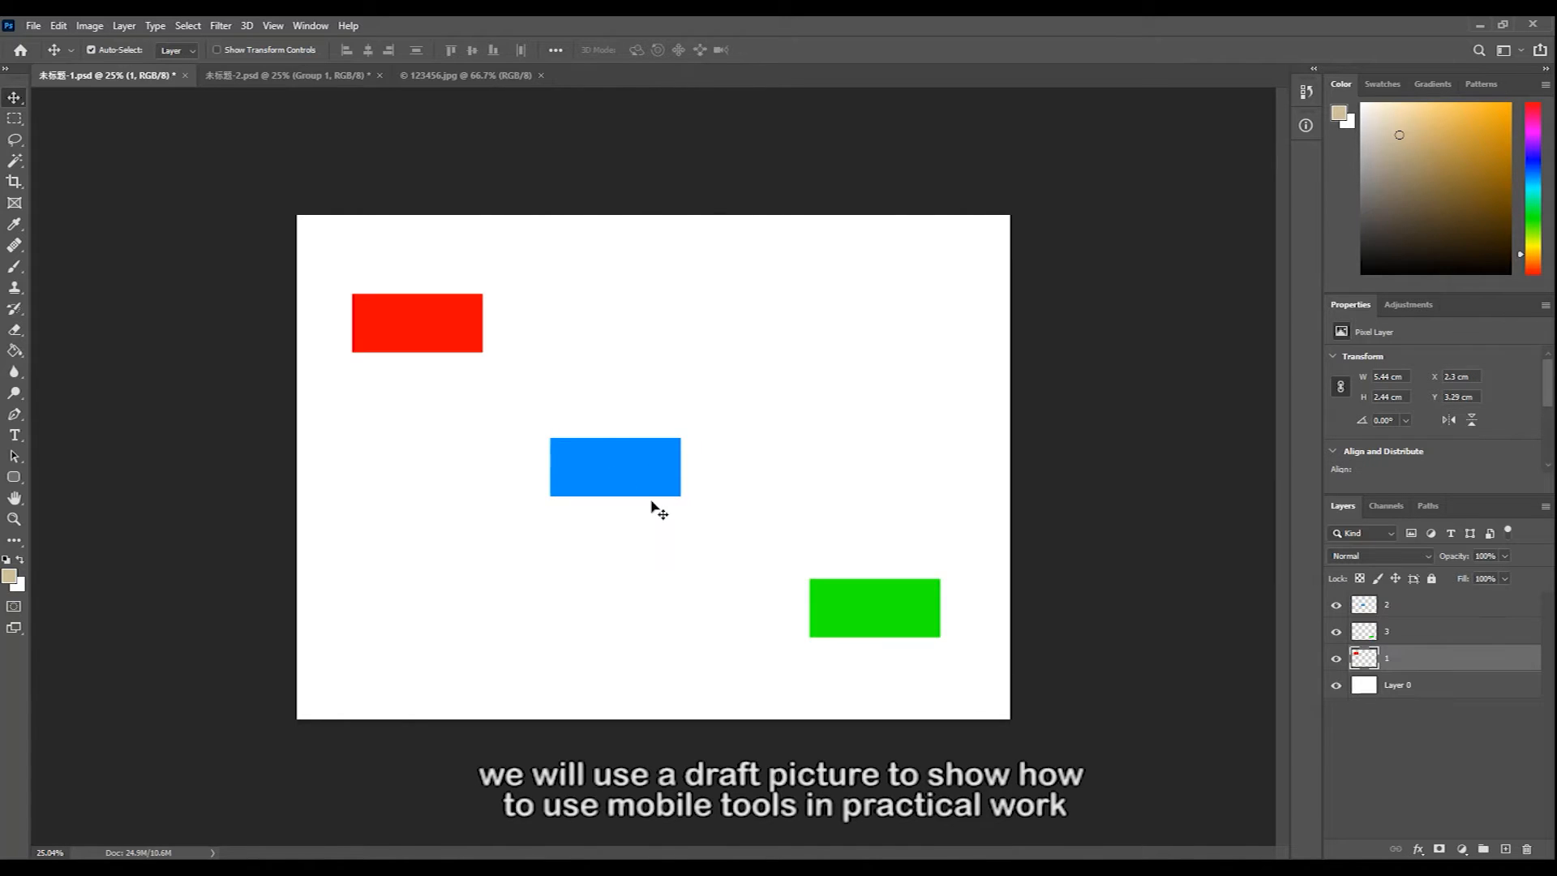
- Switch to the 未标题-2.psd document and enlarge its layer list until all layers of Group2 and the expanded Group 1 fit
{"action": "left_click", "coordinate": [300, 76]}
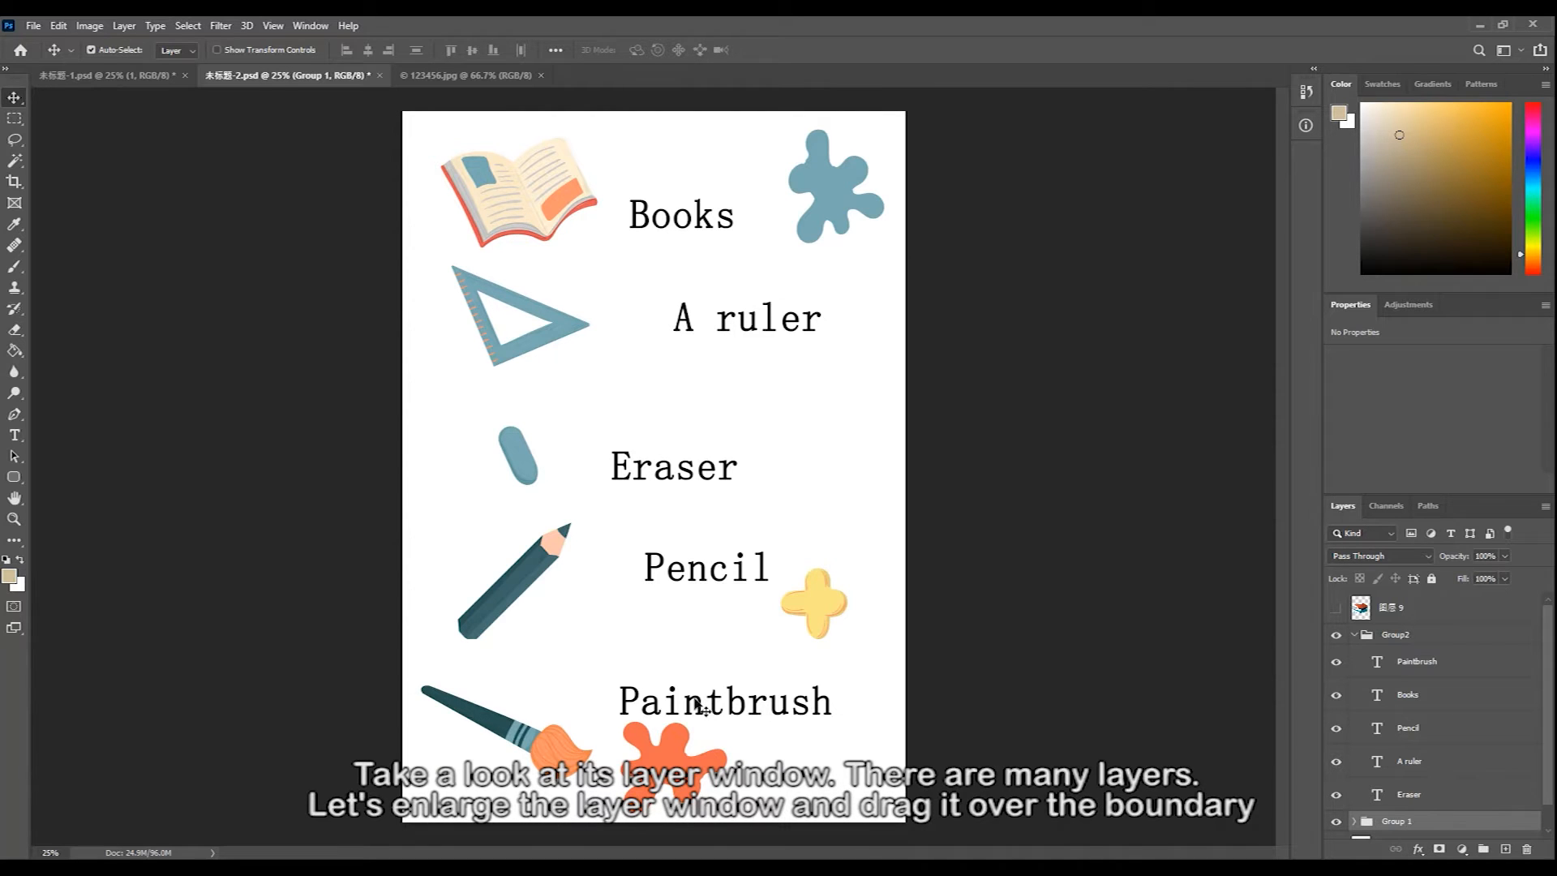
{"action": "scroll", "coordinate": [1429, 662], "scroll_direction": "down", "scroll_amount": 6}
{"action": "scroll", "coordinate": [1433, 662], "scroll_direction": "up", "scroll_amount": 5}
{"action": "left_click_drag", "start_coordinate": [1458, 493], "coordinate": [1423, 170]}
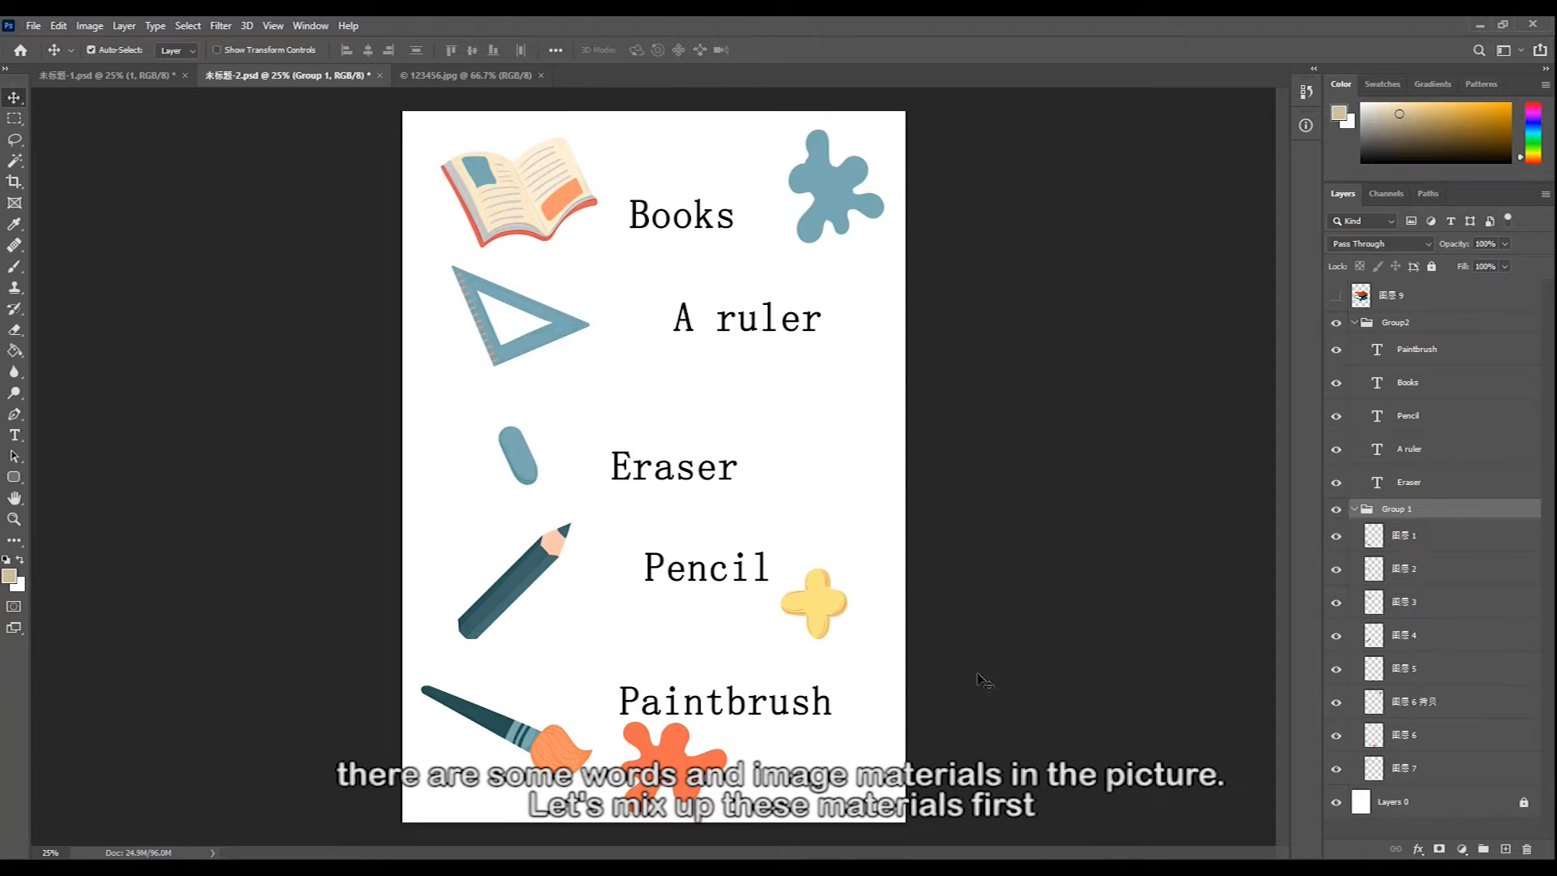
- Scatter the ruler, book, eraser, pencil and paintbrush pictures, placing the pencil over the yellow cross at the page's right side
{"action": "left_click_drag", "start_coordinate": [546, 343], "coordinate": [670, 369]}
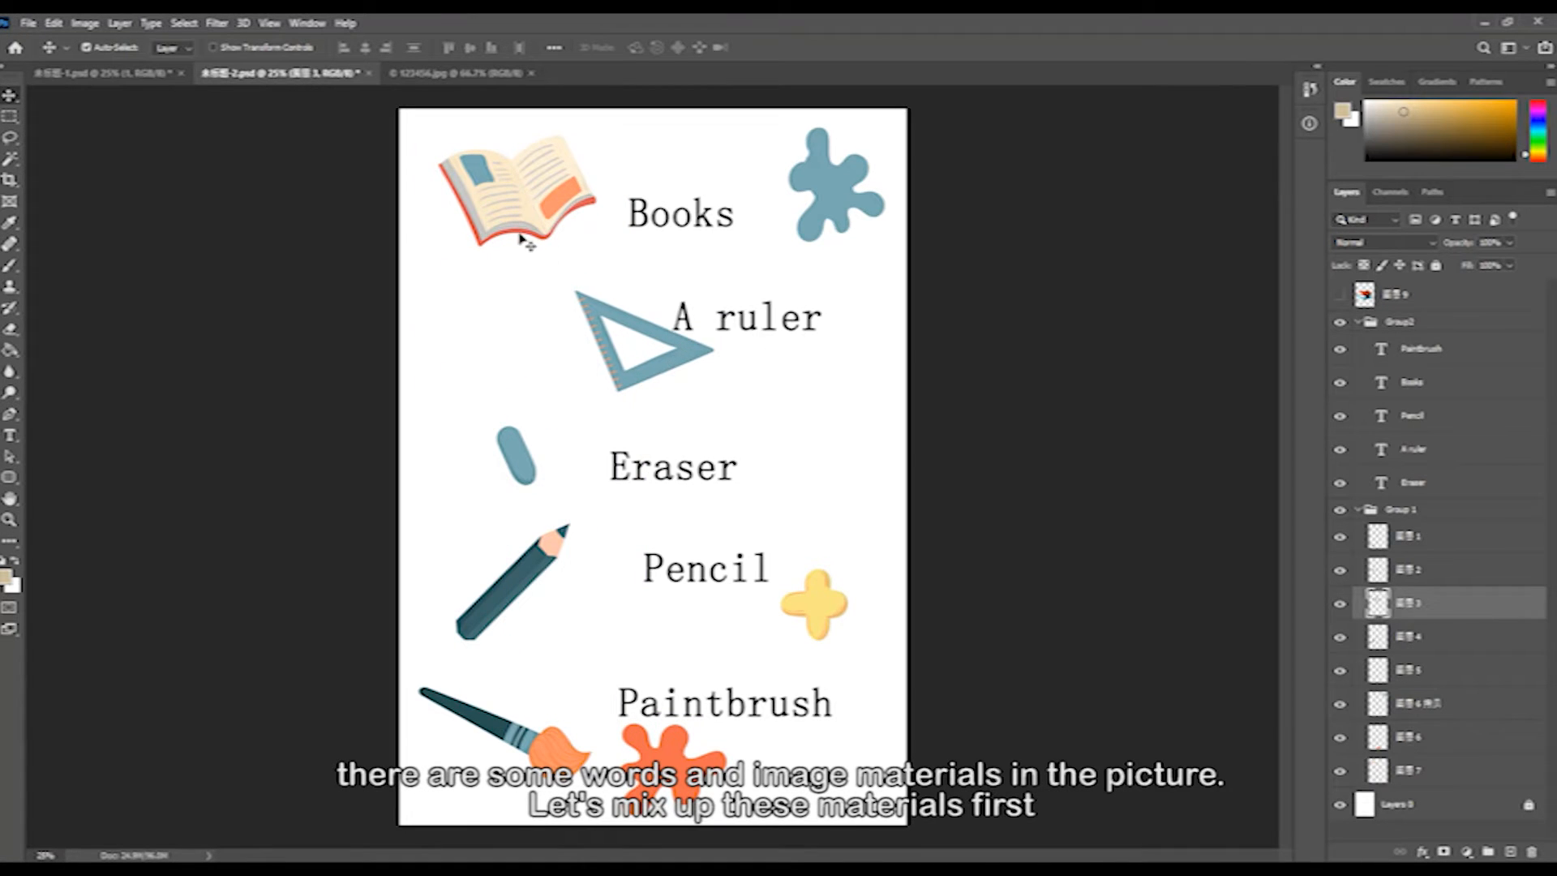
{"action": "left_click_drag", "start_coordinate": [517, 222], "coordinate": [495, 217]}
{"action": "left_click_drag", "start_coordinate": [523, 453], "coordinate": [468, 462]}
{"action": "left_click_drag", "start_coordinate": [532, 572], "coordinate": [675, 572]}
{"action": "mouse_move", "coordinate": [533, 728]}
{"action": "left_mouse_down"}
{"action": "mouse_move", "coordinate": [533, 694]}
{"action": "mouse_move", "coordinate": [517, 730]}
{"action": "left_mouse_up"}
{"action": "left_click_drag", "start_coordinate": [638, 612], "coordinate": [819, 612]}
- Shift the Eraser, A ruler and Pencil texts to the left, and move the Paintbrush text up and left above the brush picture
{"action": "left_click_drag", "start_coordinate": [670, 478], "coordinate": [579, 478]}
{"action": "left_click_drag", "start_coordinate": [741, 317], "coordinate": [667, 318]}
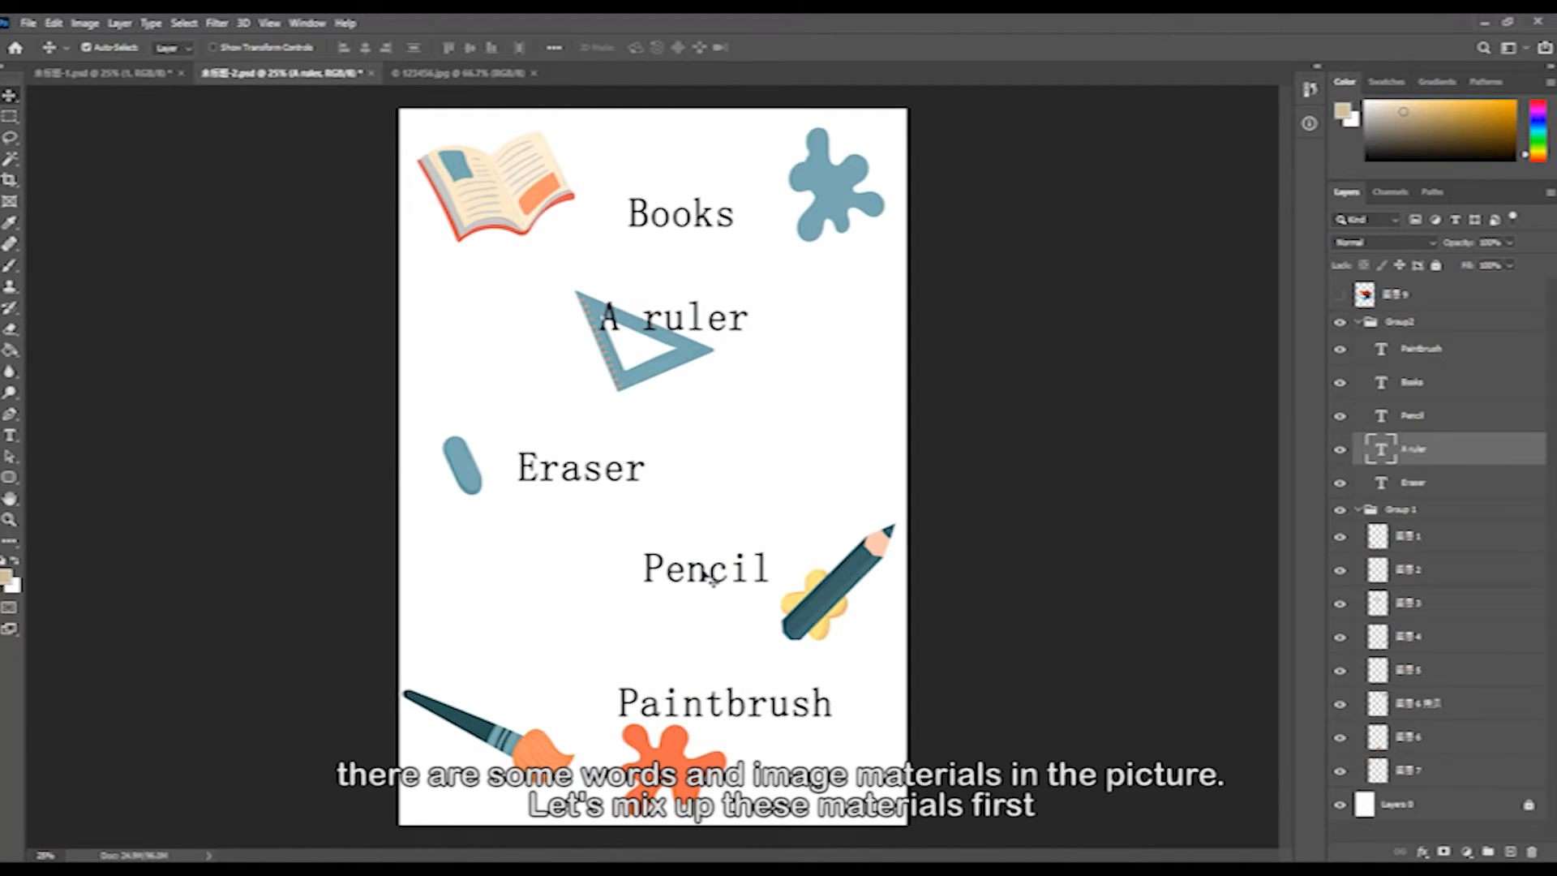
{"action": "left_click_drag", "start_coordinate": [713, 567], "coordinate": [671, 581]}
{"action": "mouse_move", "coordinate": [738, 721]}
{"action": "left_mouse_down"}
{"action": "mouse_move", "coordinate": [595, 724]}
{"action": "mouse_move", "coordinate": [559, 661]}
{"action": "left_mouse_up"}
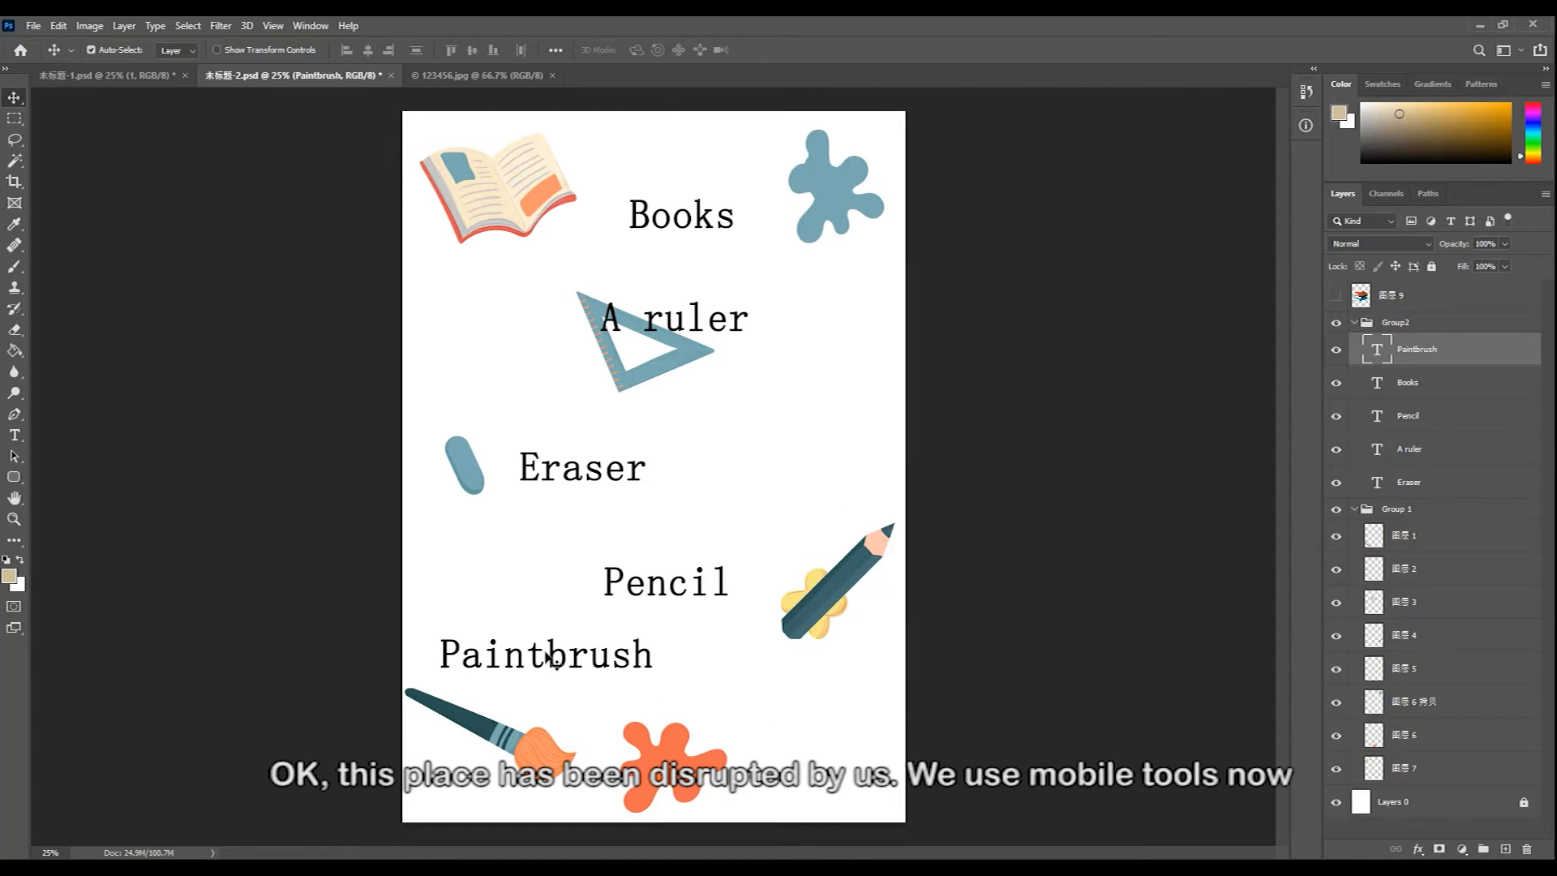
- Select the five text layers in Group2, align them by horizontal centers and distribute them evenly in the vertical direction
{"action": "left_click", "coordinate": [1440, 382], "text": "ctrl"}
{"action": "left_click", "coordinate": [1437, 421], "text": "ctrl"}
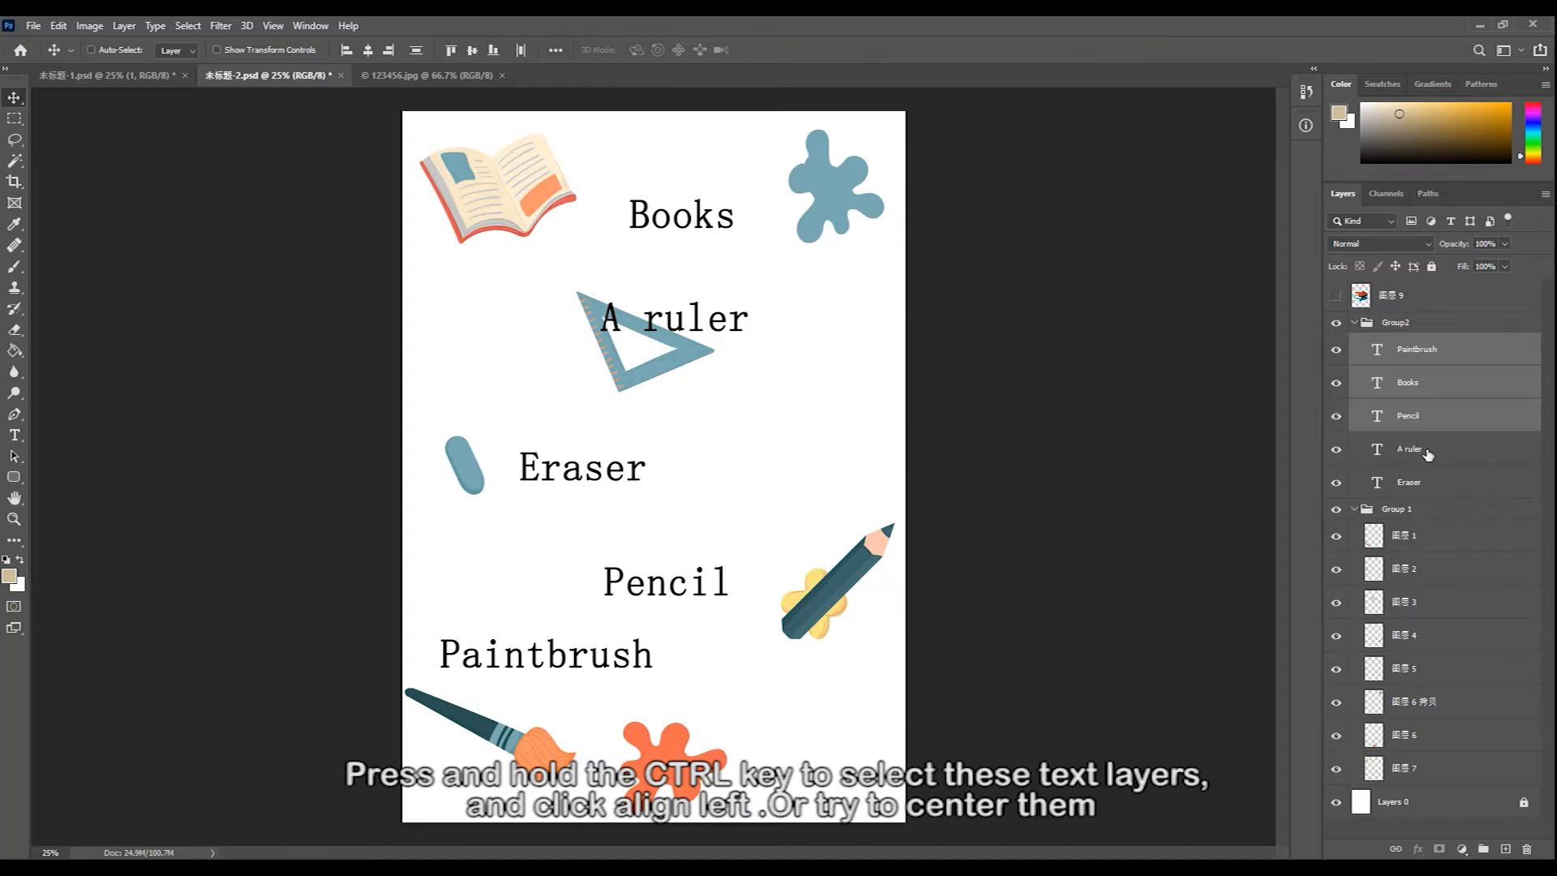
{"action": "left_click", "coordinate": [1427, 451], "text": "ctrl"}
{"action": "left_click", "coordinate": [1426, 485], "text": "ctrl"}
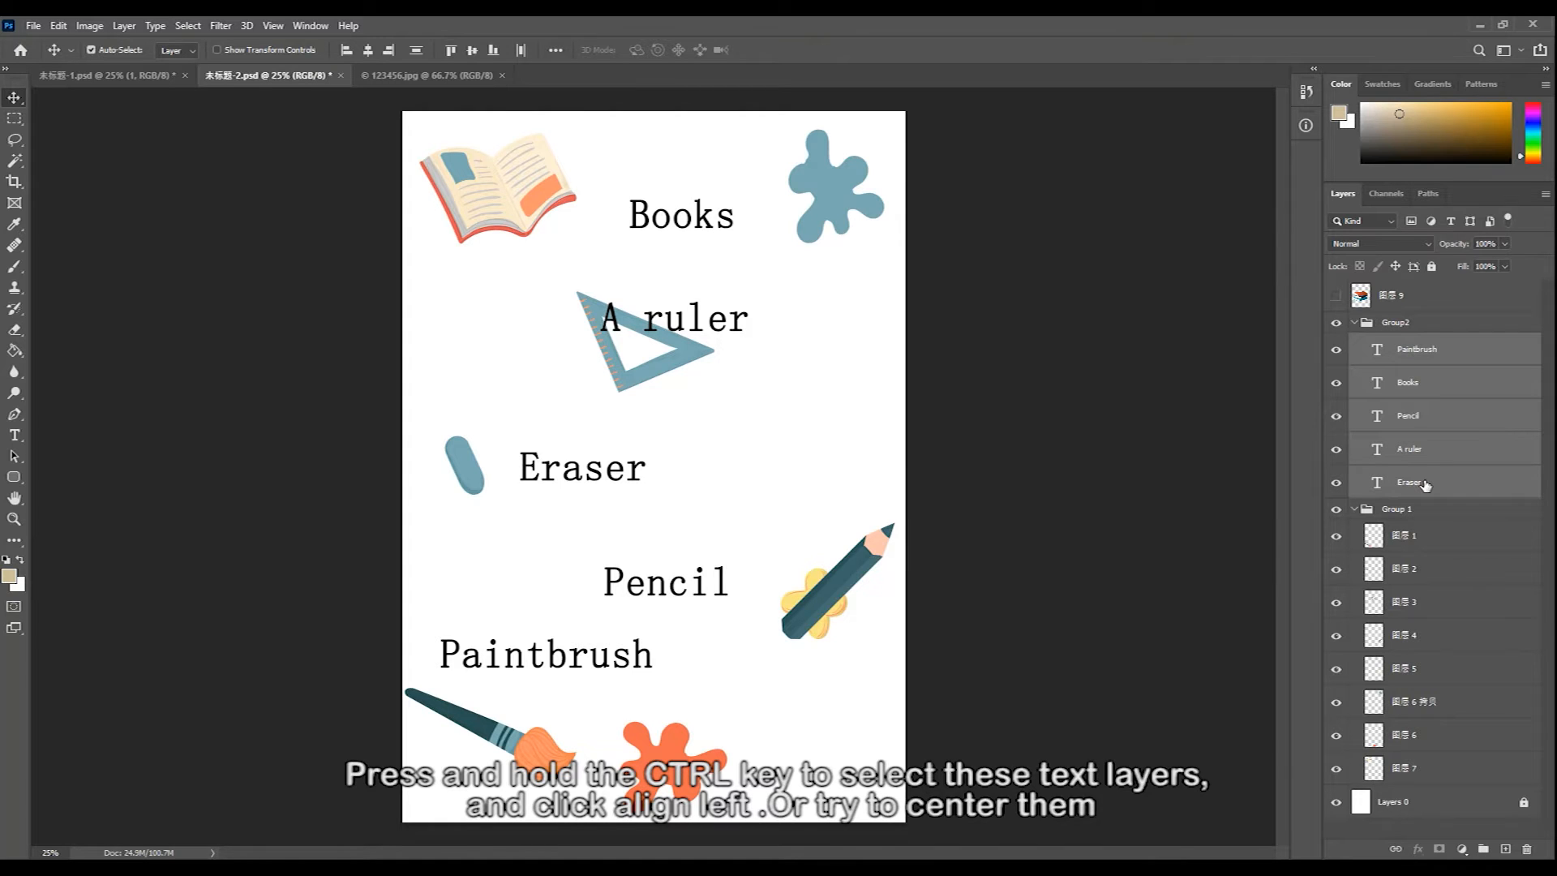
{"action": "left_click", "coordinate": [344, 51]}
{"action": "left_click", "coordinate": [368, 51]}
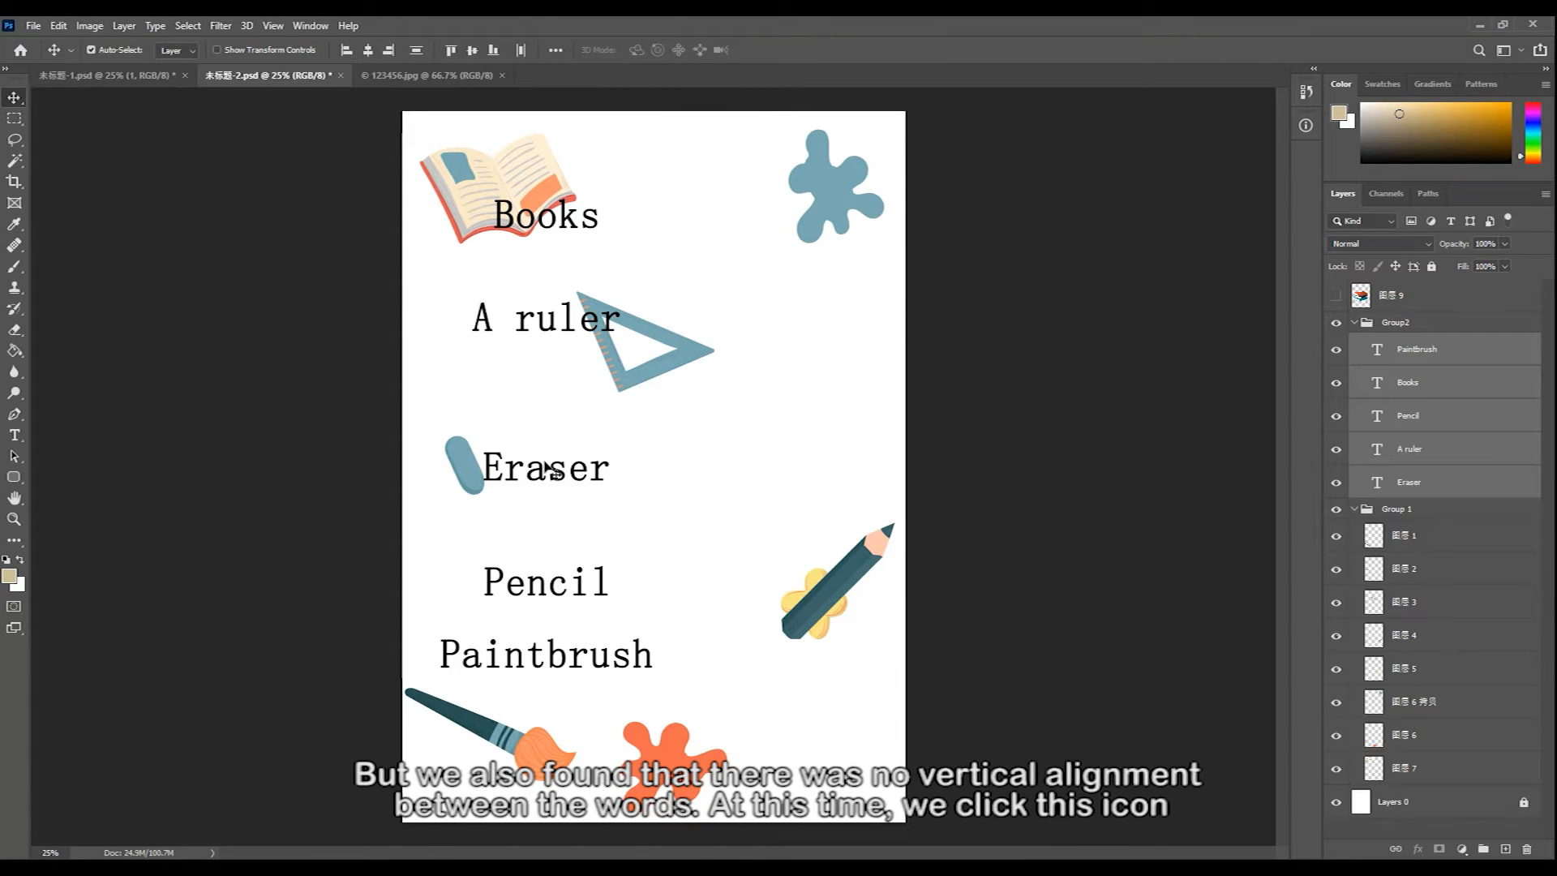
{"action": "left_click", "coordinate": [416, 51]}
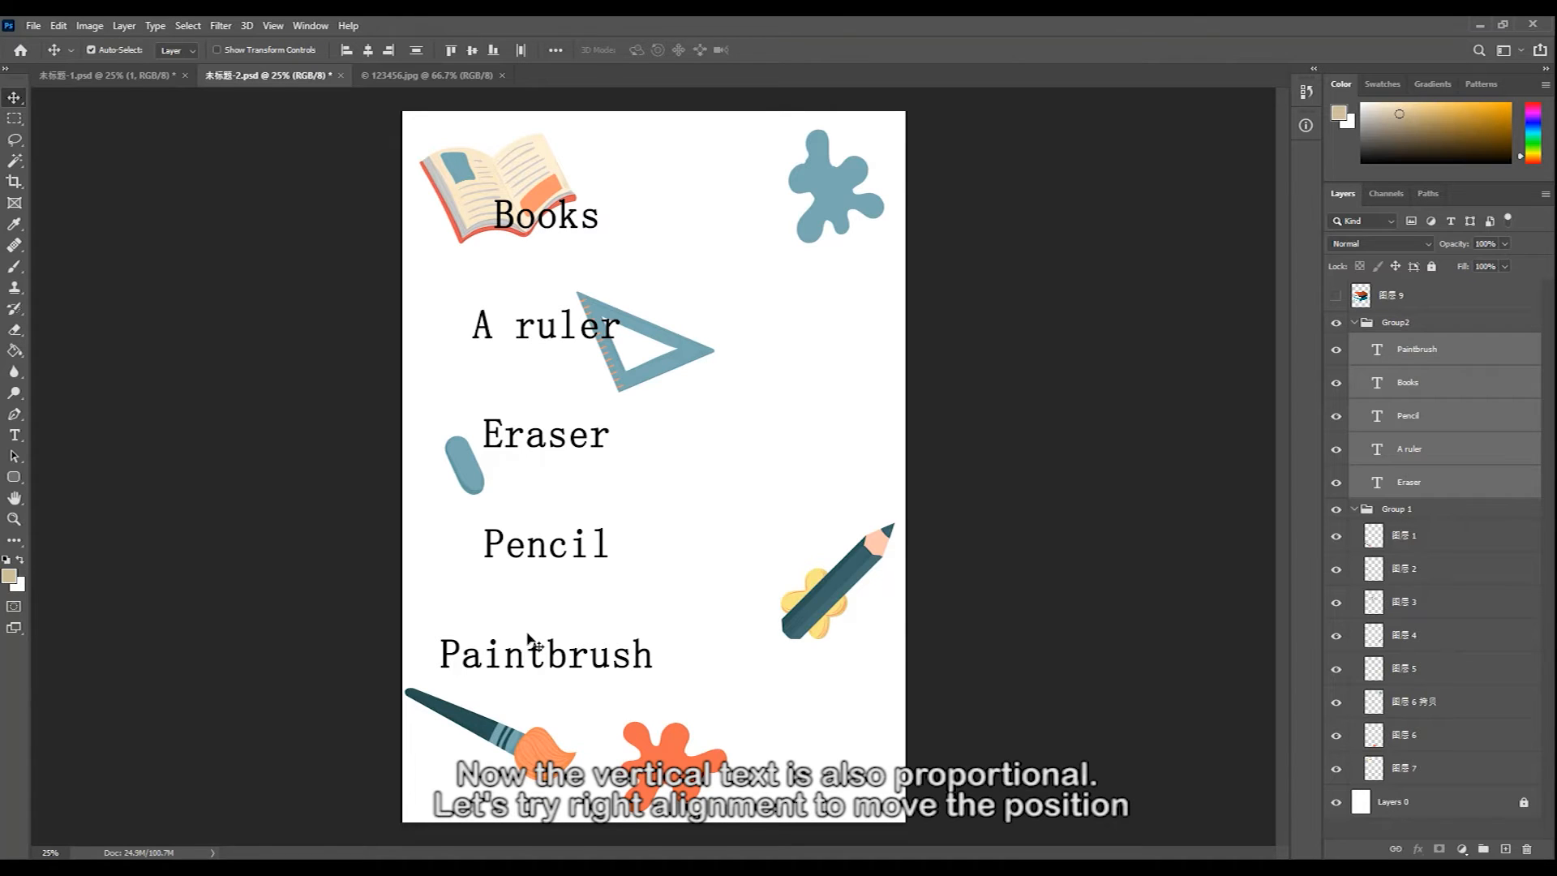
- Try right-edge alignment on the five text layers, and move the horizontally centered text block to the right half of the page
{"action": "left_click", "coordinate": [390, 52]}
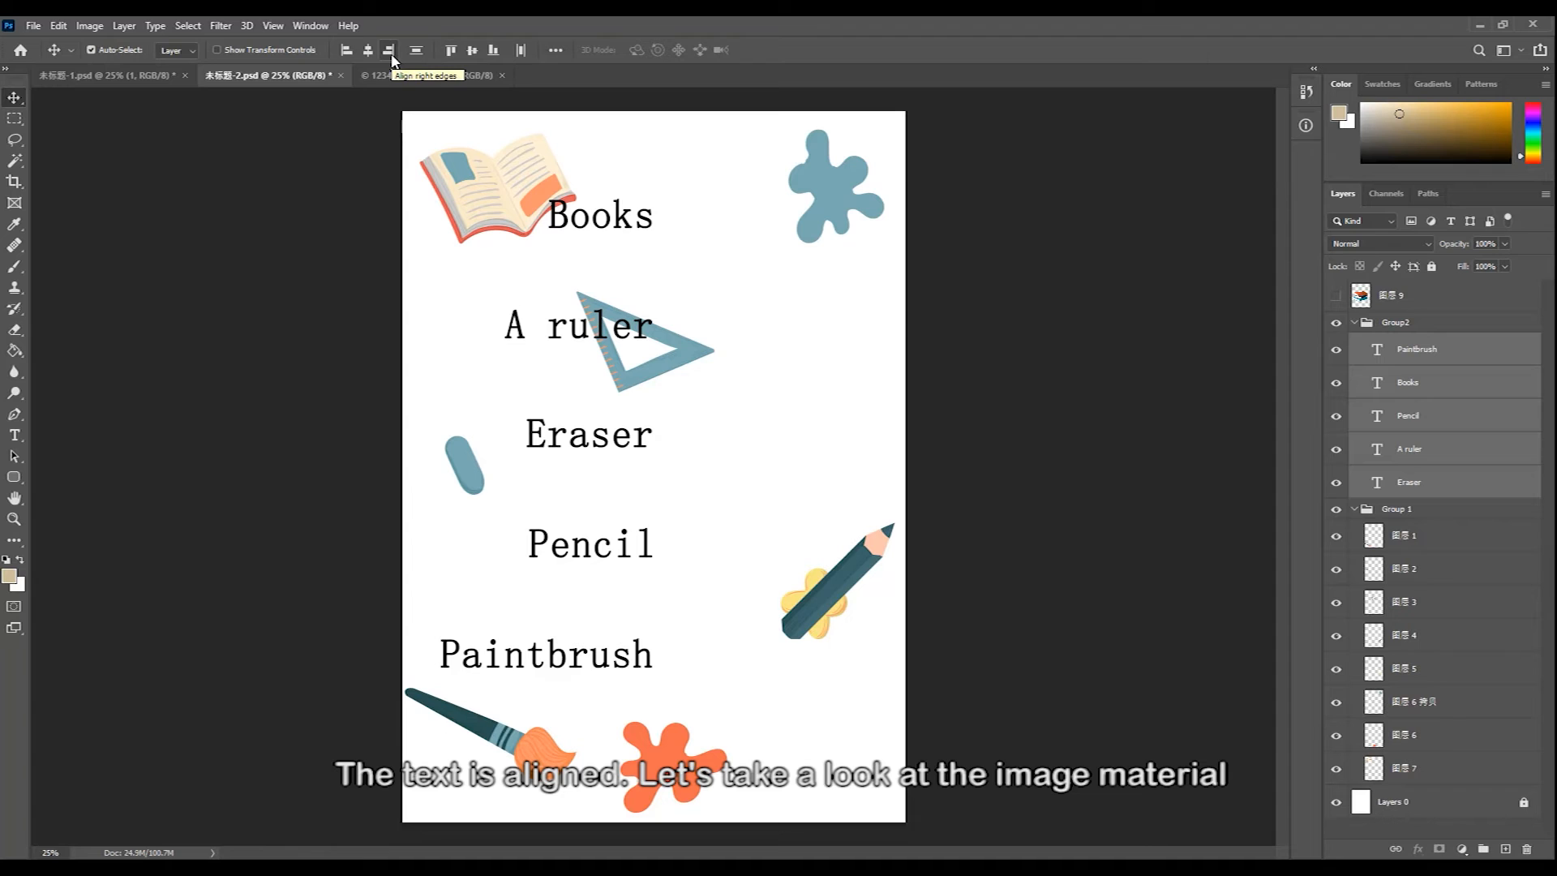
{"action": "left_click_drag", "start_coordinate": [576, 410], "coordinate": [741, 477]}
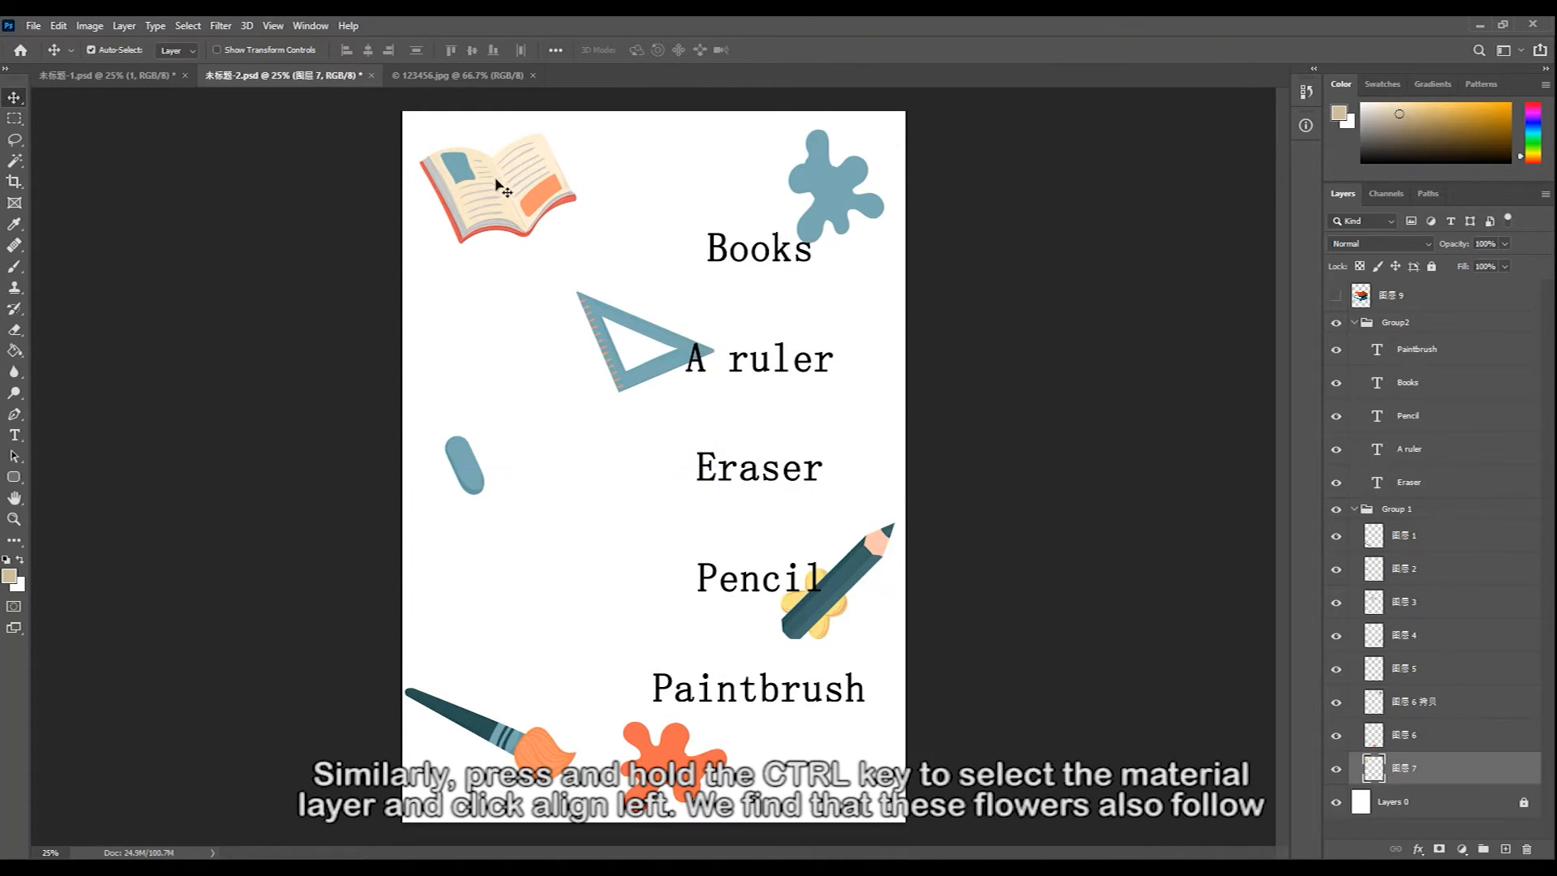
- Select all eight picture layers in Group 1, from 图层 1 to 图层 7, and align them by their left edges
{"action": "left_click", "coordinate": [1413, 545]}
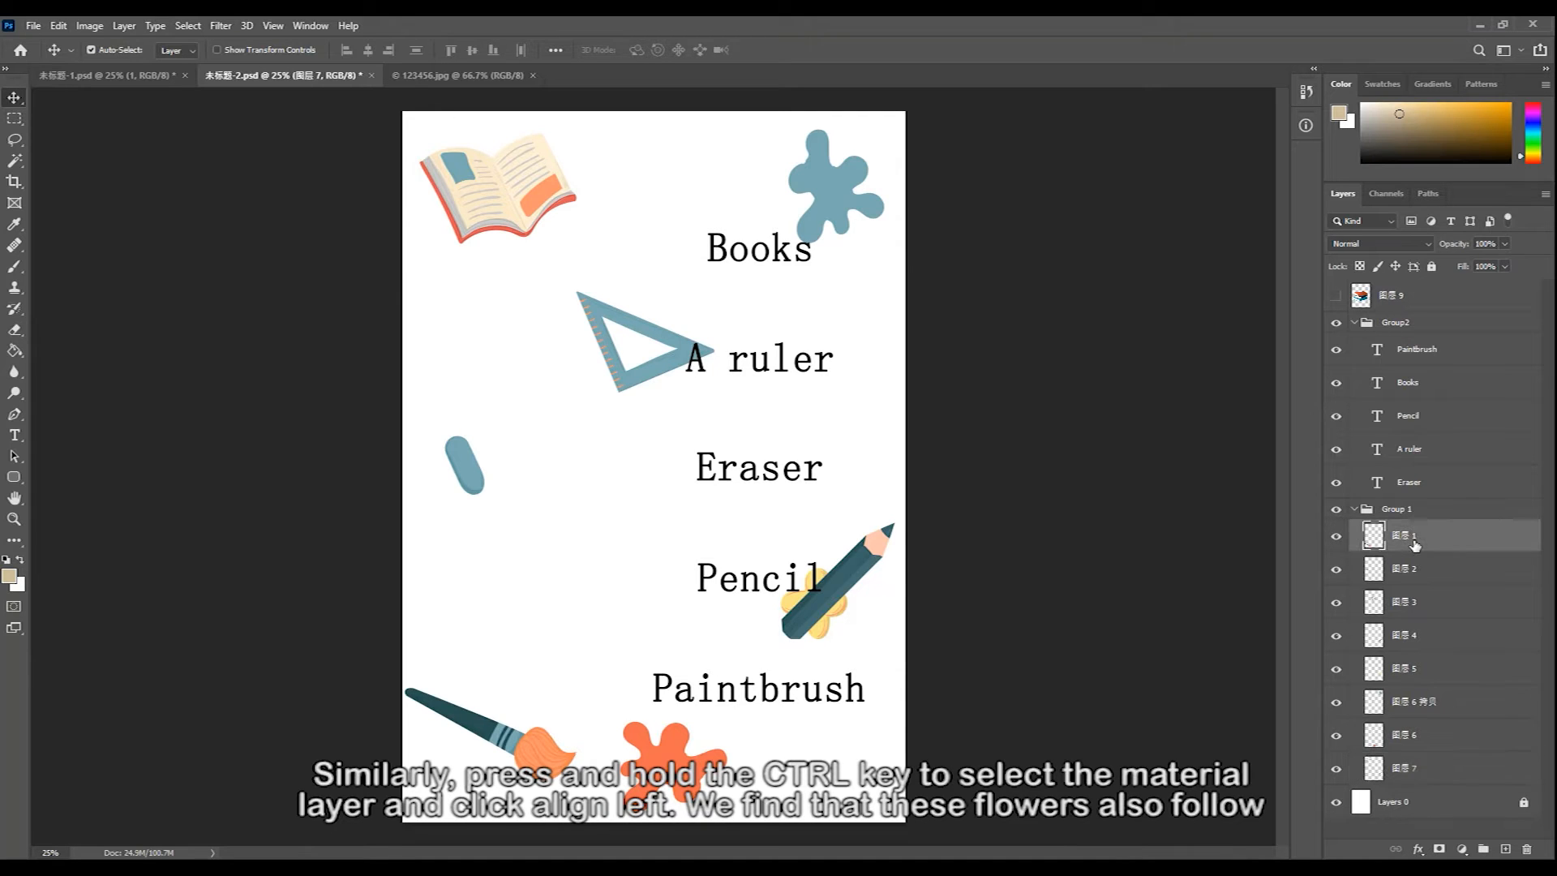
{"action": "left_click", "coordinate": [1412, 770], "text": "shift"}
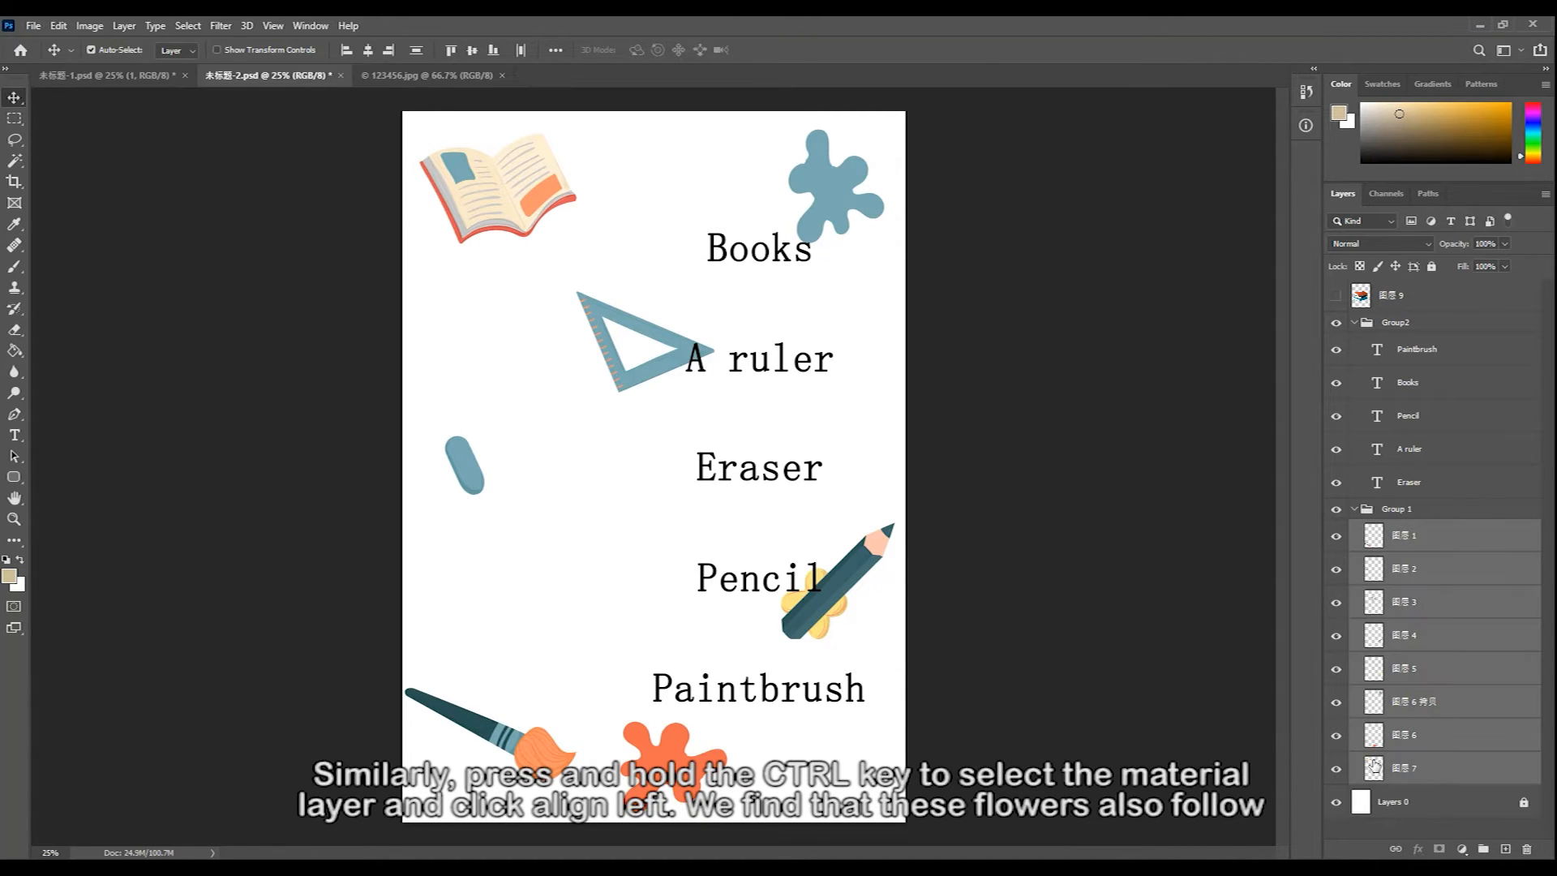
{"action": "left_click", "coordinate": [346, 51]}
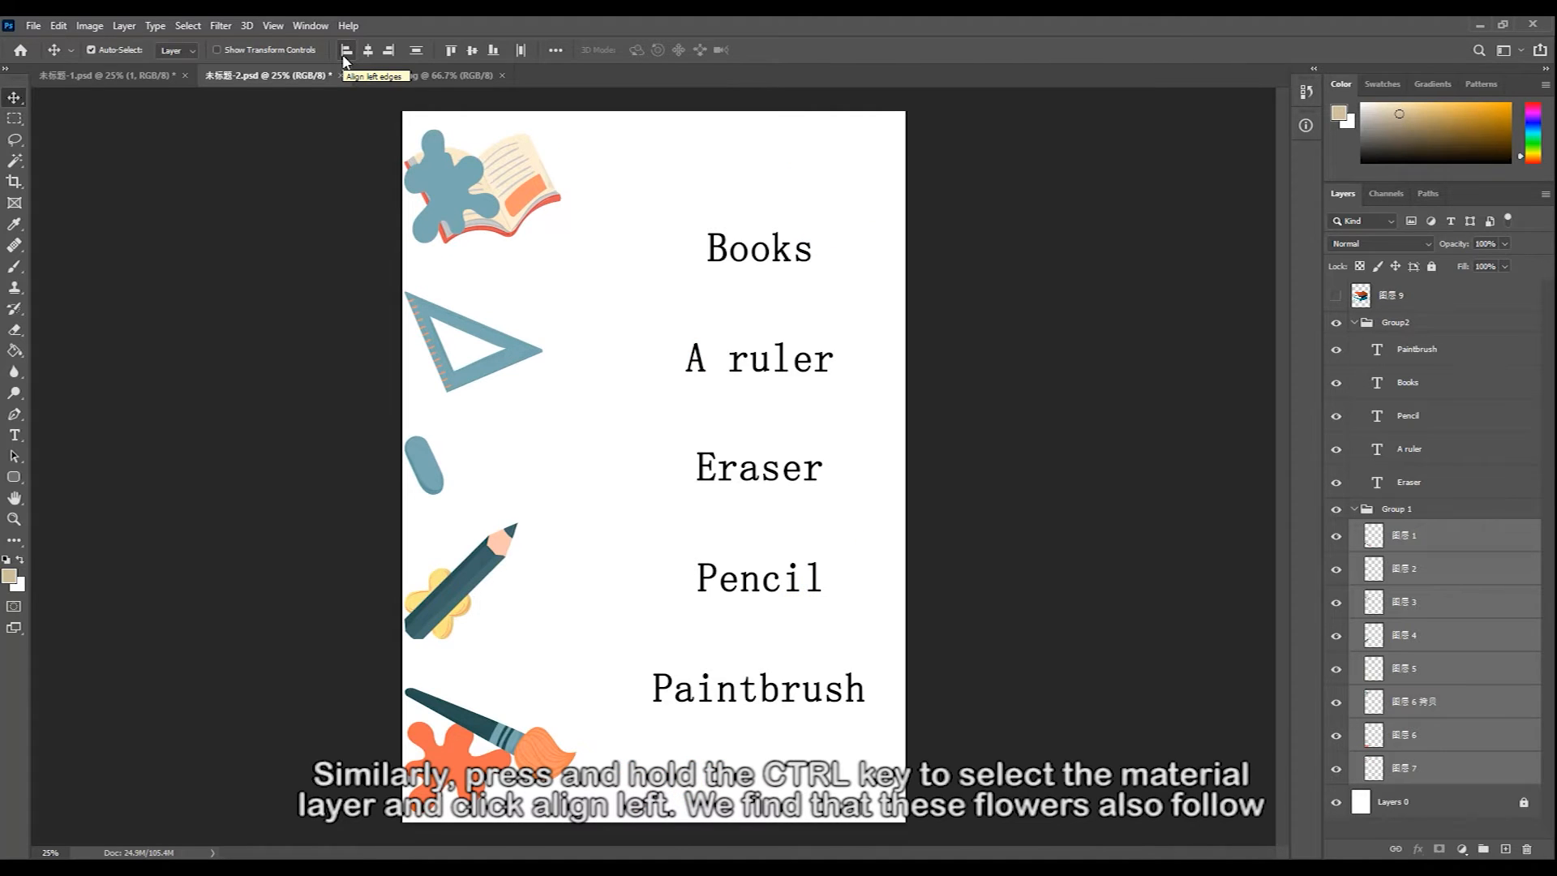
- Move the blue splat beside the Books text, the yellow cross beside Pencil, and the orange splat below Paintbrush
{"action": "left_click", "coordinate": [451, 191]}
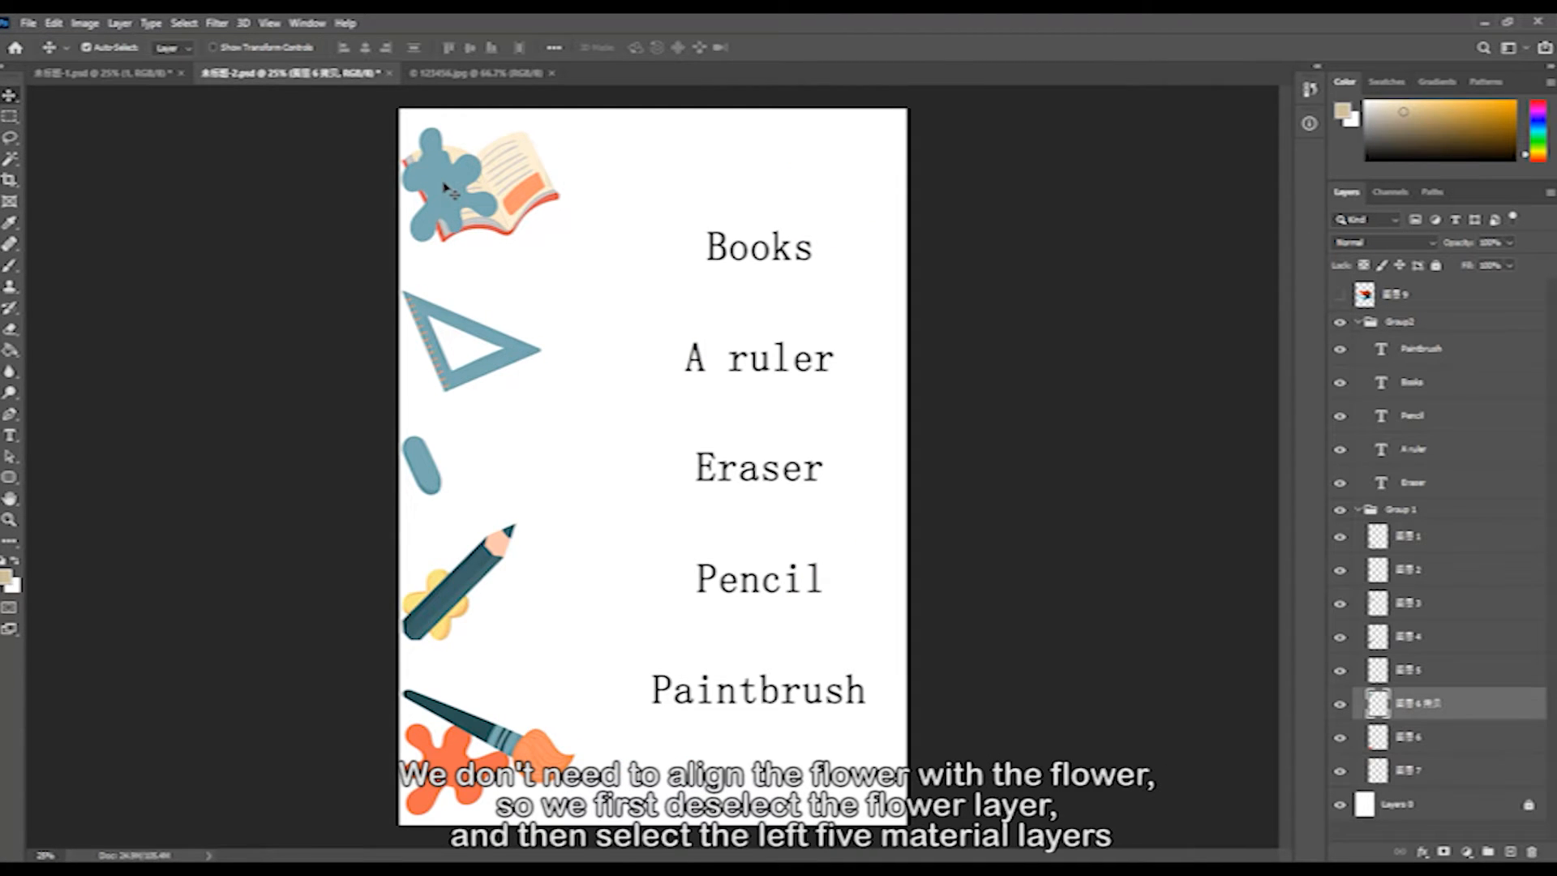
{"action": "left_click_drag", "start_coordinate": [444, 187], "coordinate": [839, 204]}
{"action": "left_click_drag", "start_coordinate": [432, 629], "coordinate": [842, 605]}
{"action": "left_click_drag", "start_coordinate": [490, 740], "coordinate": [864, 724]}
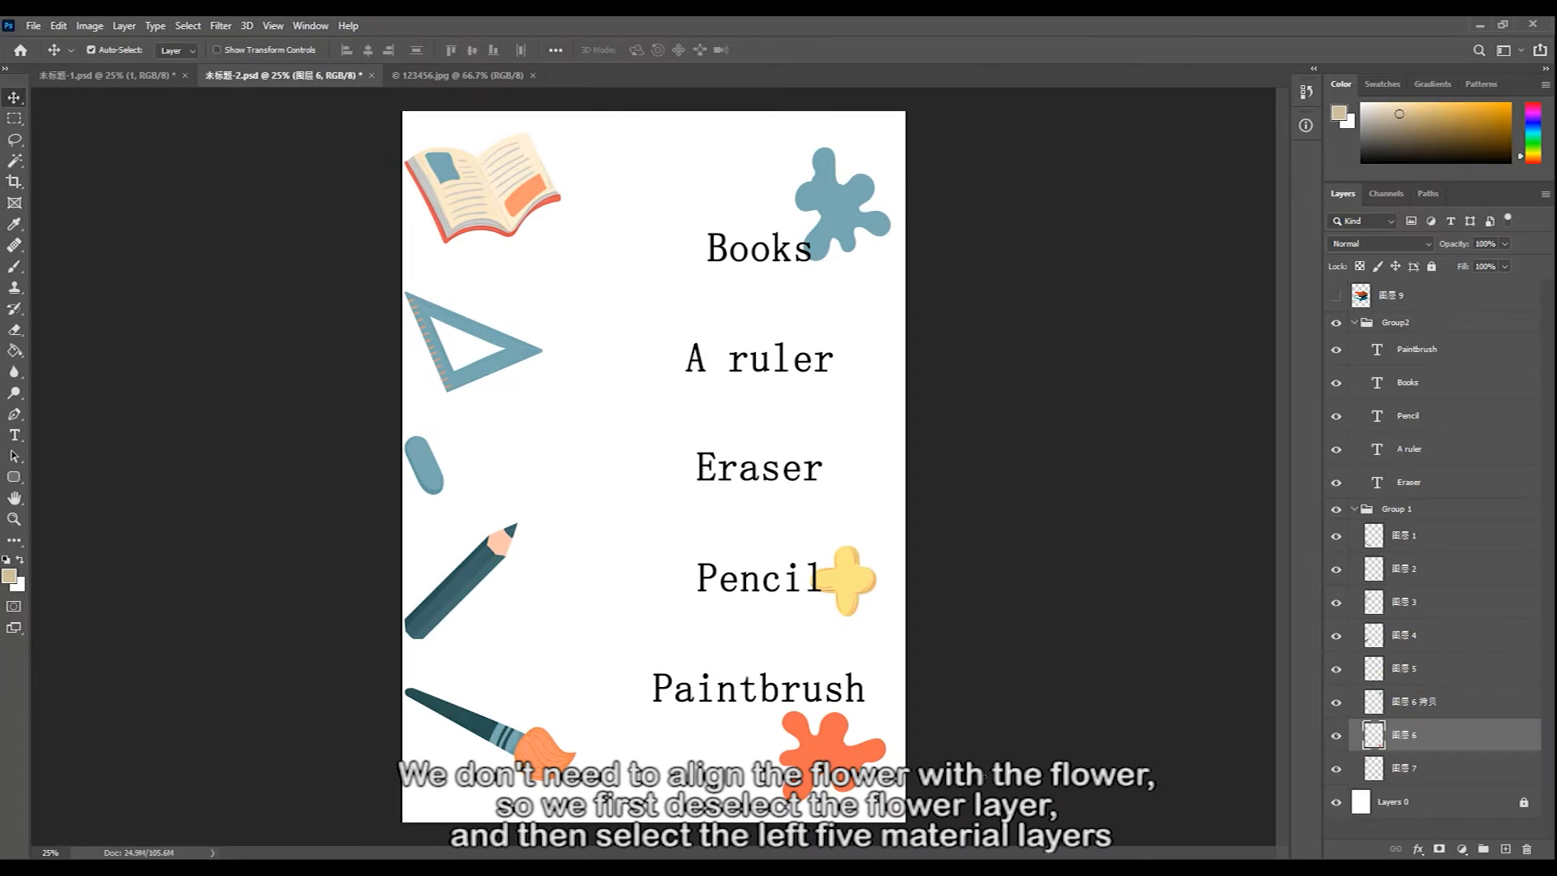
- Reorder layer 图层 7 to sit directly below 图层 4 in Group 1, and select layers 图层 1, 2, 3, 4 and 7 together
{"action": "left_click_drag", "start_coordinate": [1407, 768], "coordinate": [1407, 673]}
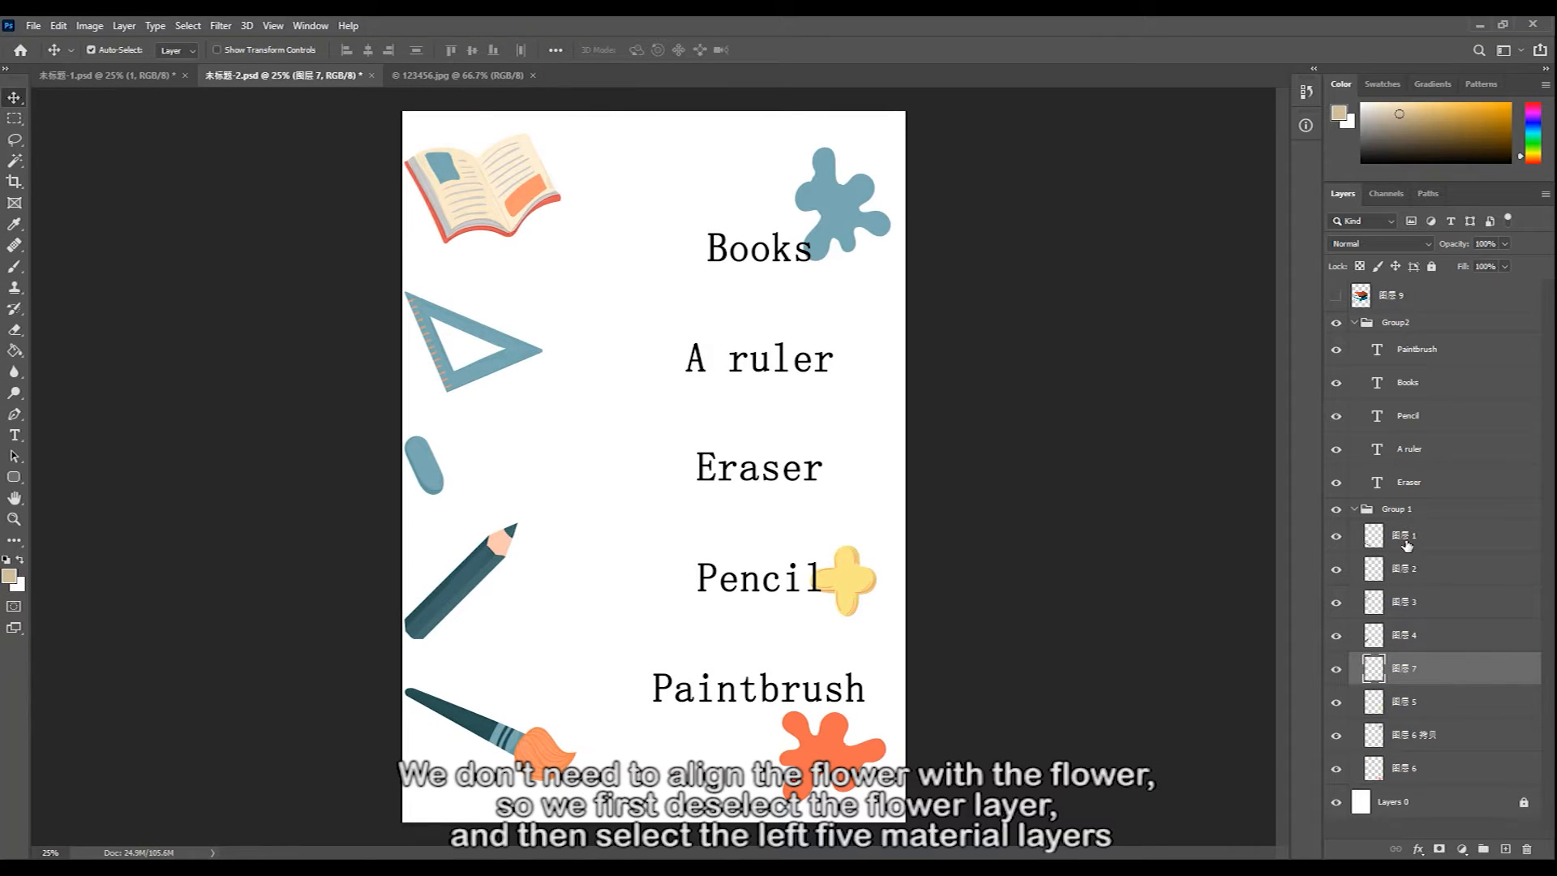
{"action": "left_click", "coordinate": [1407, 537]}
{"action": "left_click", "coordinate": [1417, 580], "text": "ctrl"}
{"action": "left_click", "coordinate": [1420, 610], "text": "ctrl"}
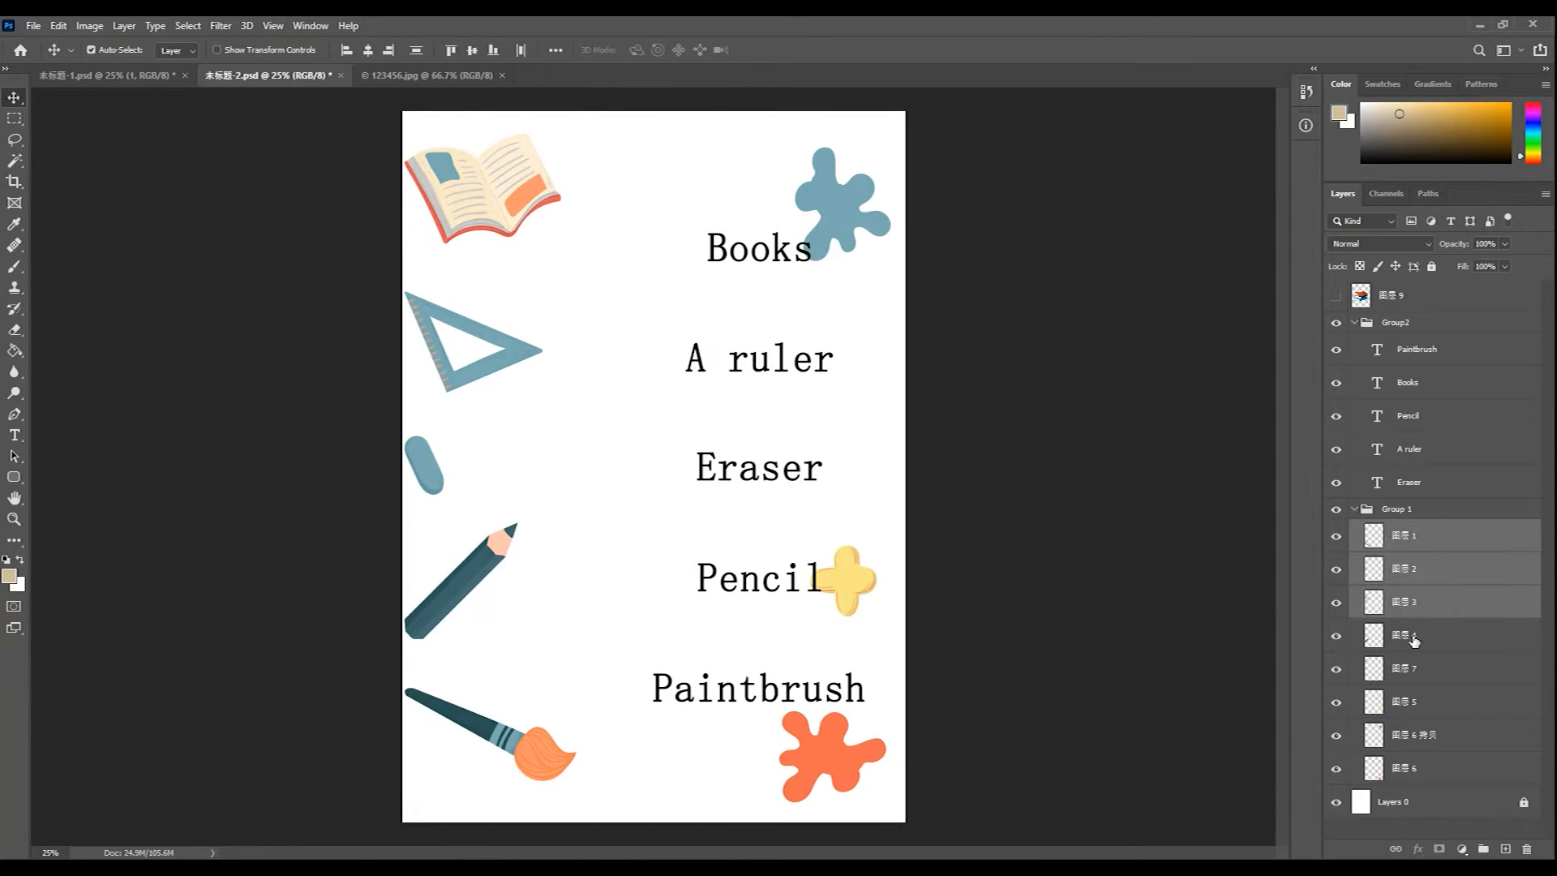
{"action": "left_click", "coordinate": [1414, 639], "text": "ctrl"}
{"action": "left_click", "coordinate": [1386, 661], "text": "ctrl"}
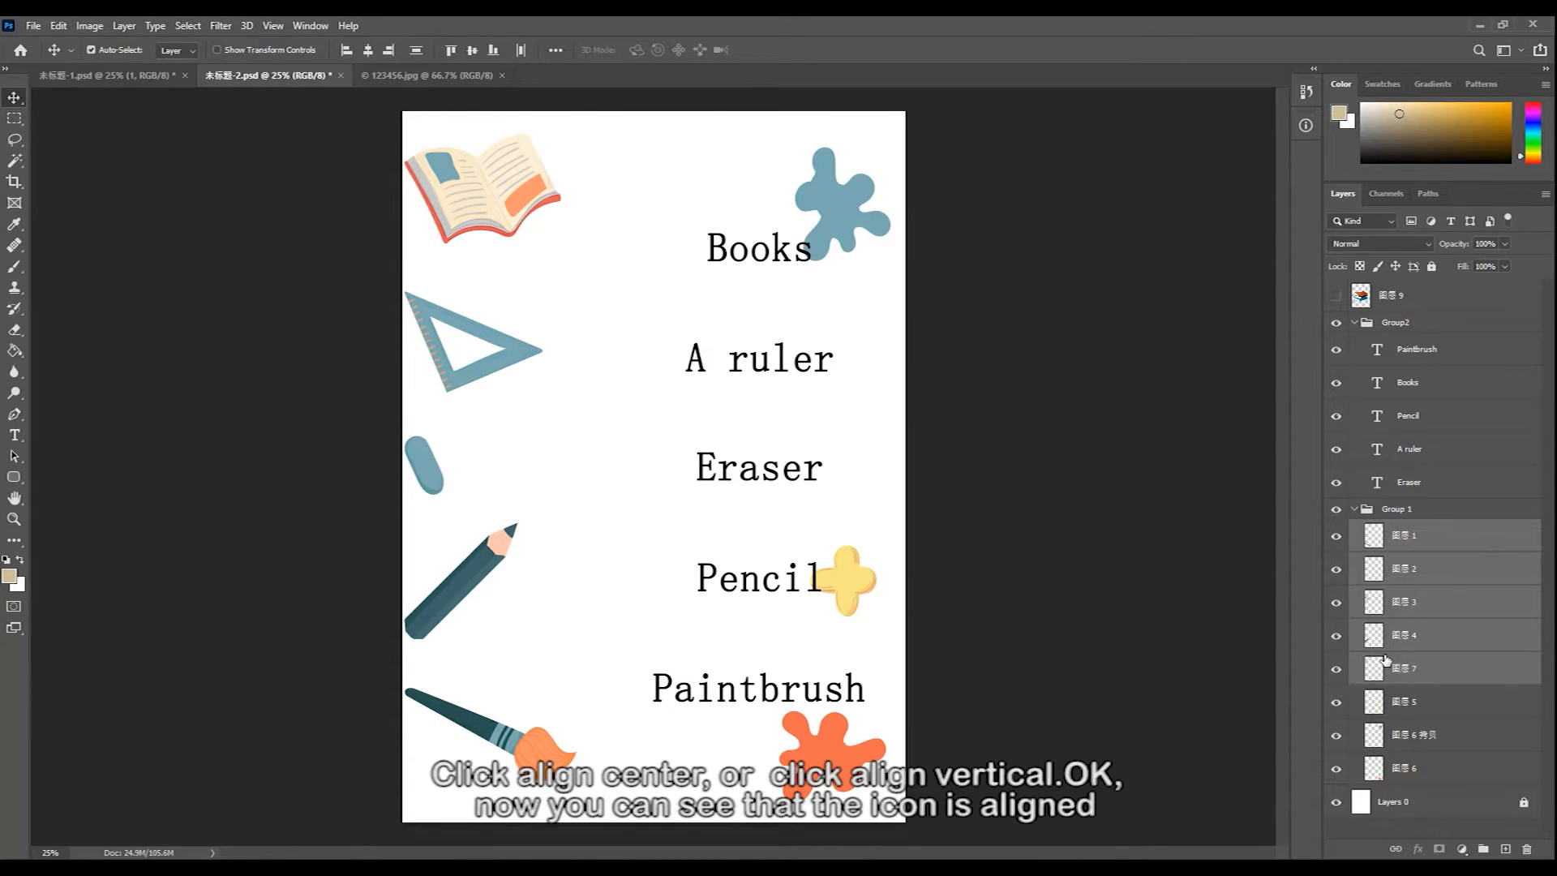
- Distribute the five selected pictures evenly in the vertical direction, try horizontal distribution, and align them by horizontal centers
{"action": "left_click", "coordinate": [368, 51]}
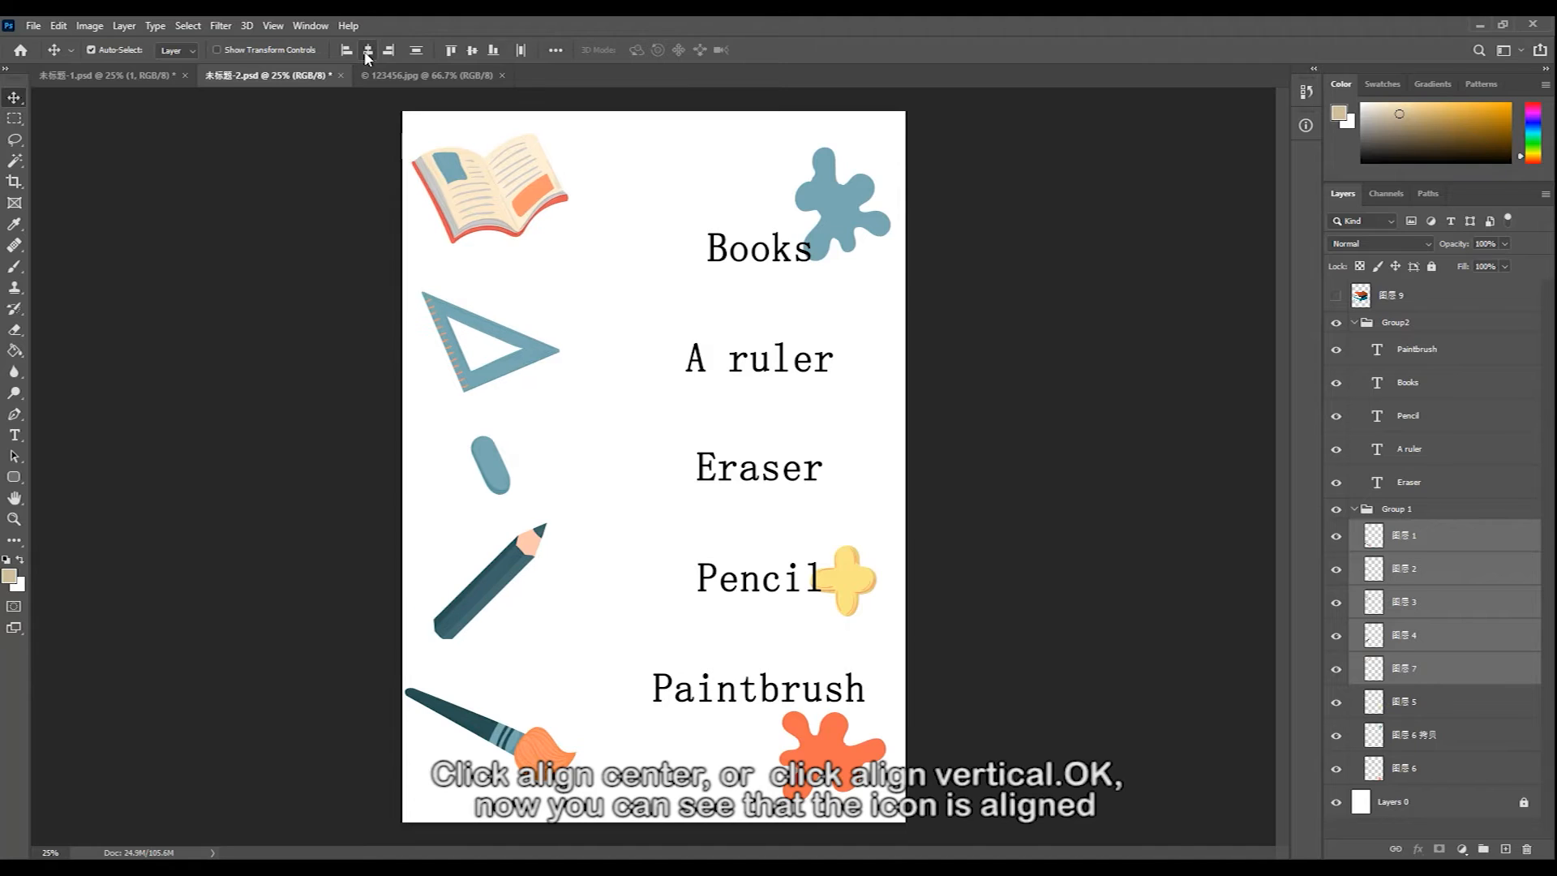
{"action": "left_click", "coordinate": [416, 50]}
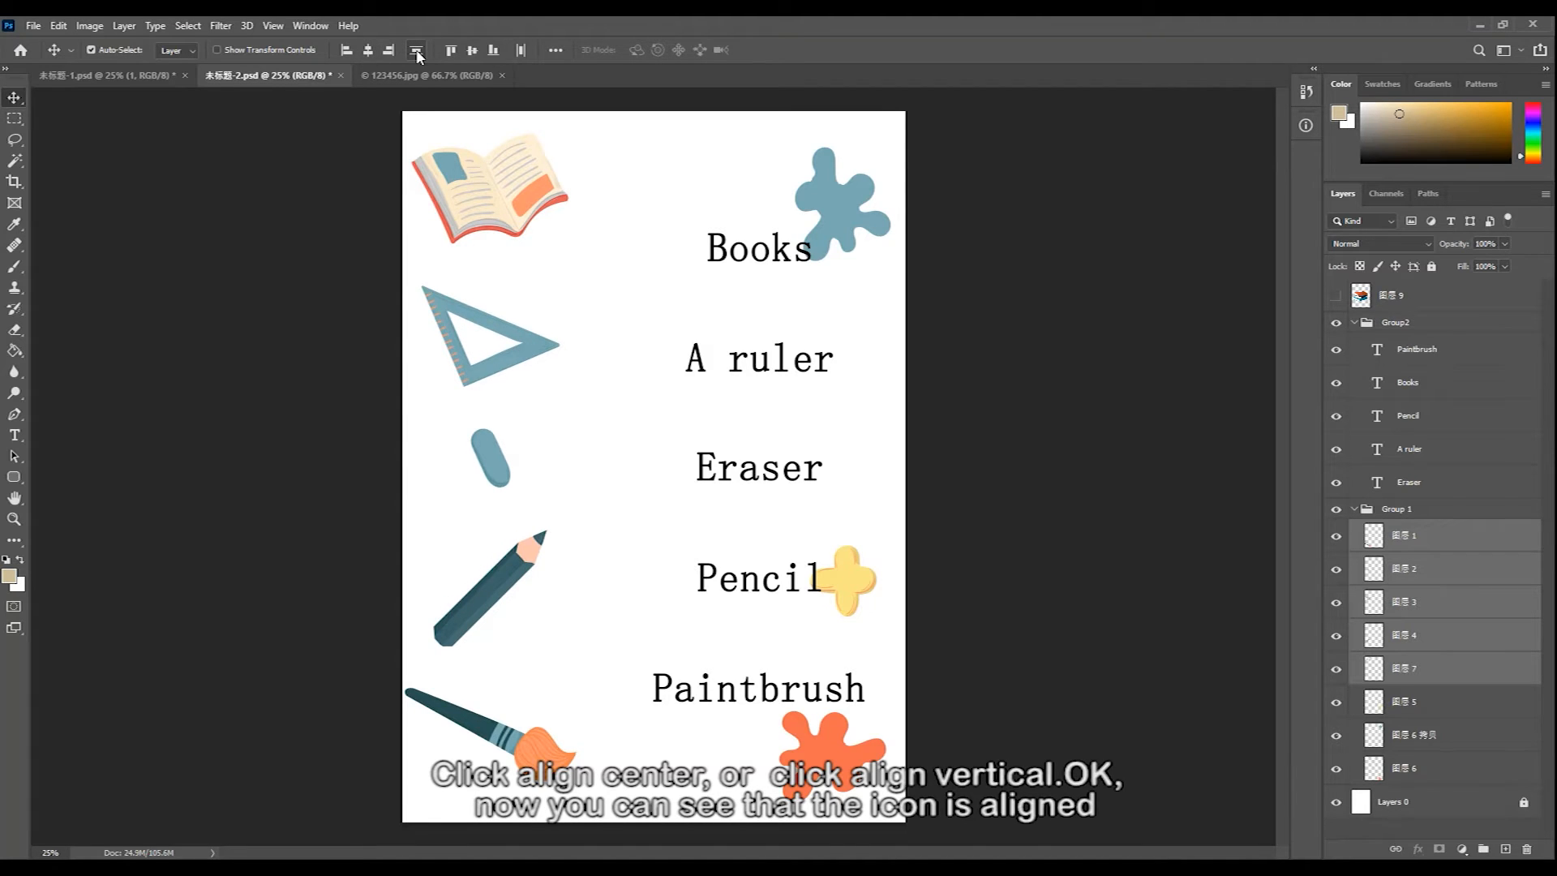
{"action": "left_click", "coordinate": [522, 51]}
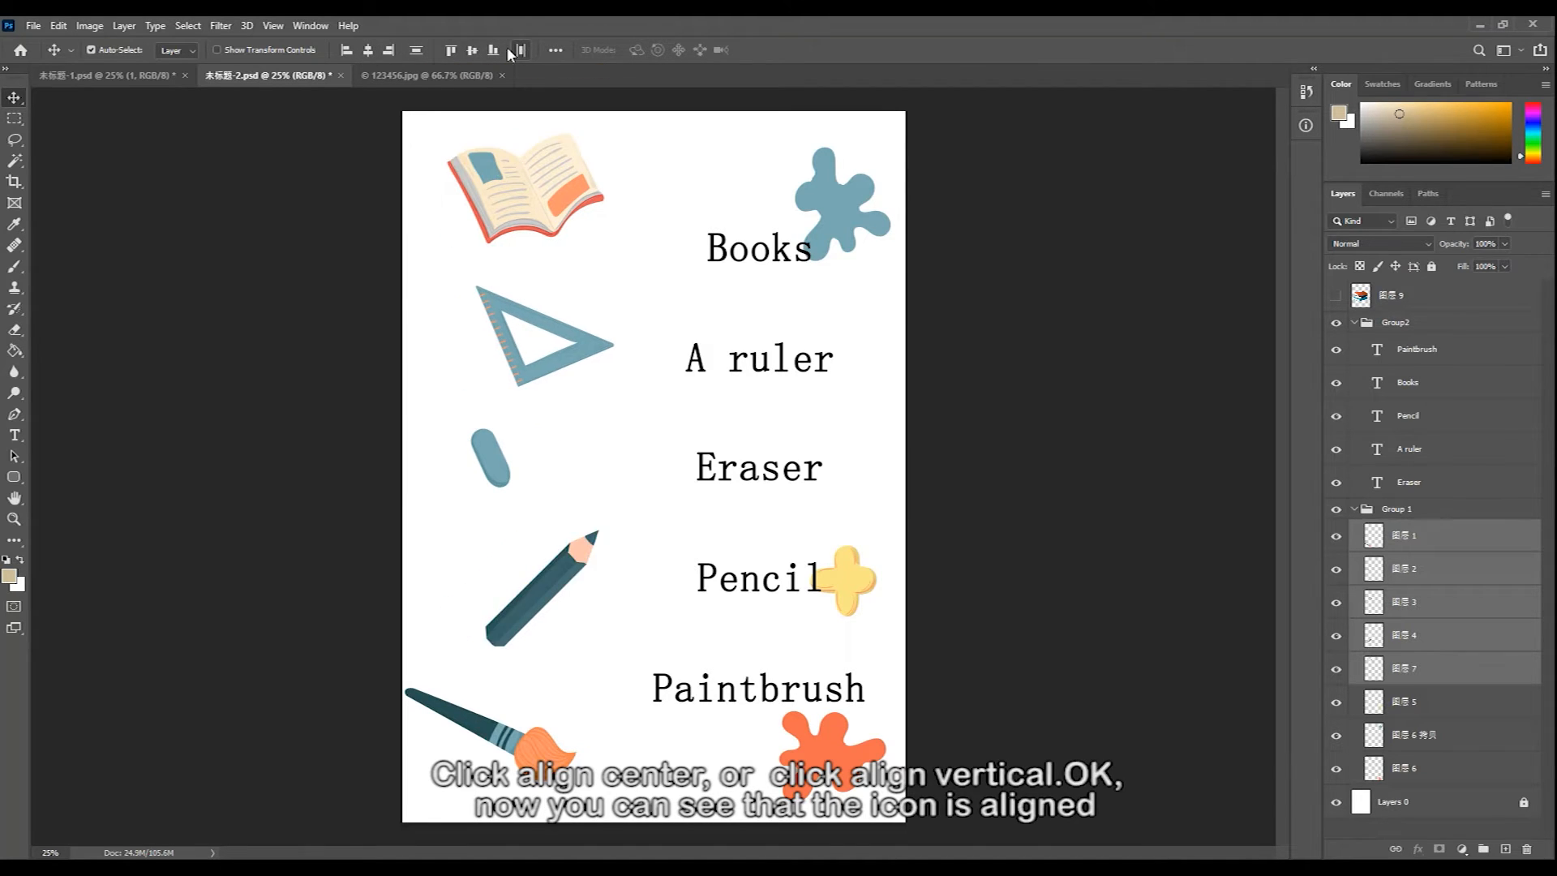
{"action": "left_click", "coordinate": [370, 51]}
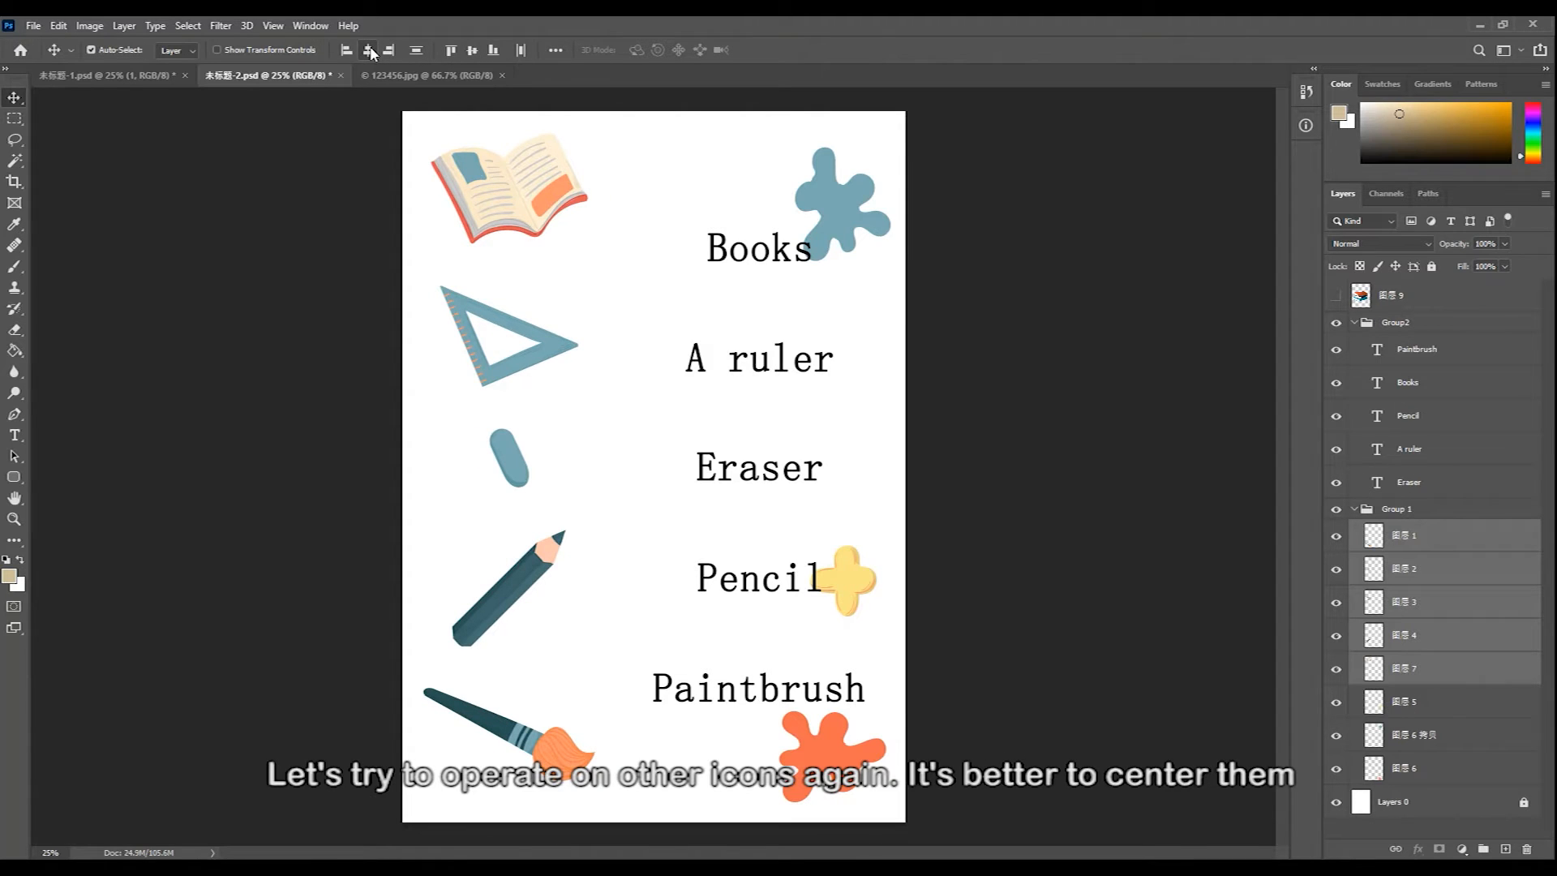
- Nudge the five aligned pictures slightly down and right, and shift all five text layers of Group2 slightly down and left
{"action": "left_click_drag", "start_coordinate": [511, 592], "coordinate": [523, 596]}
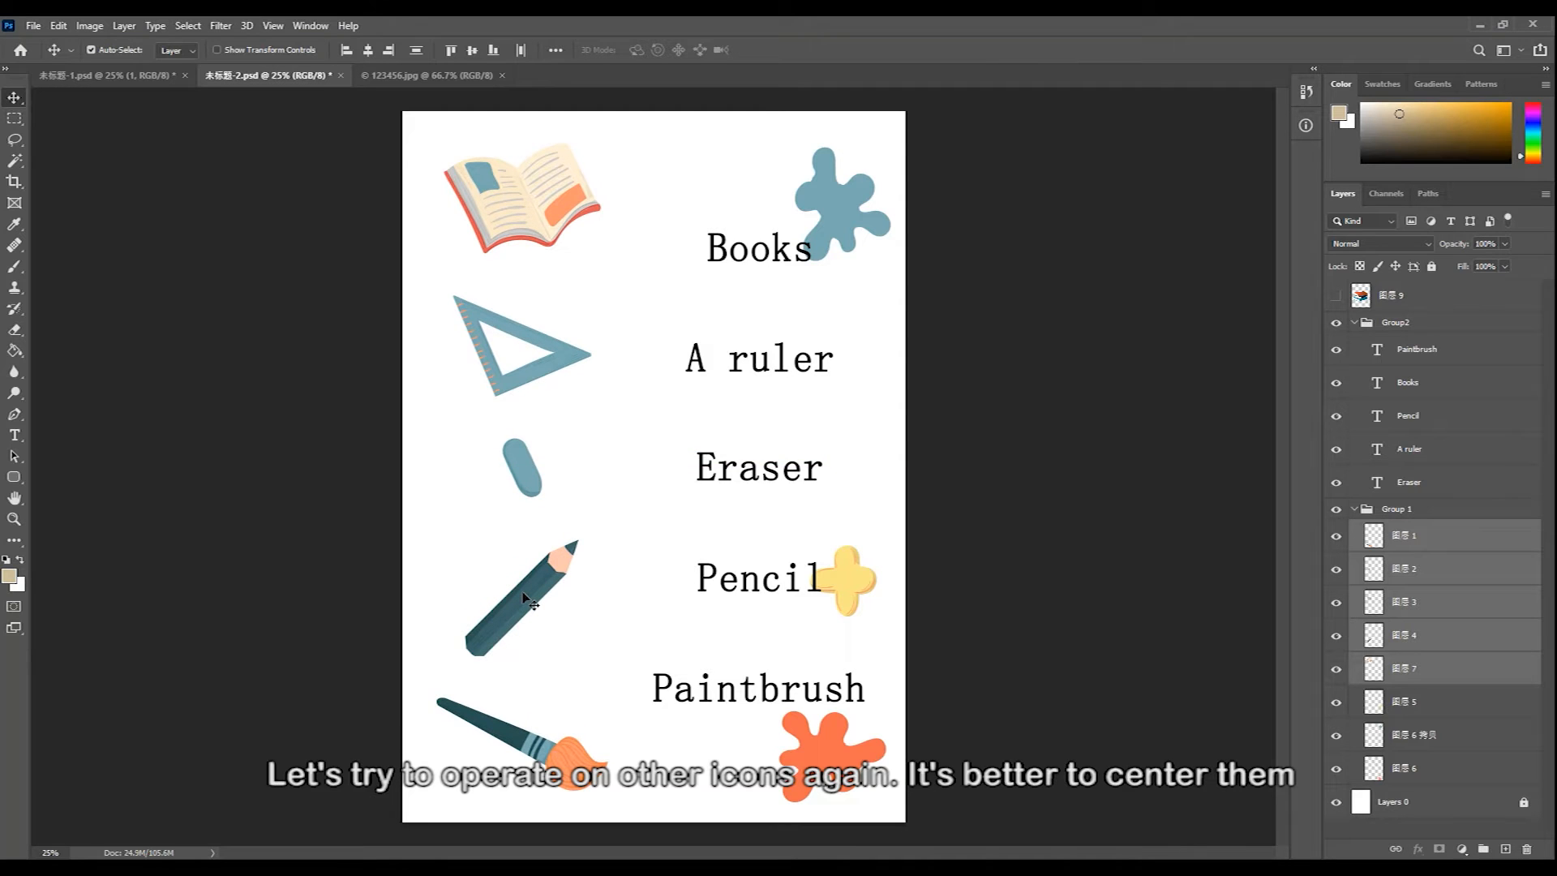
{"action": "left_click", "coordinate": [1397, 358]}
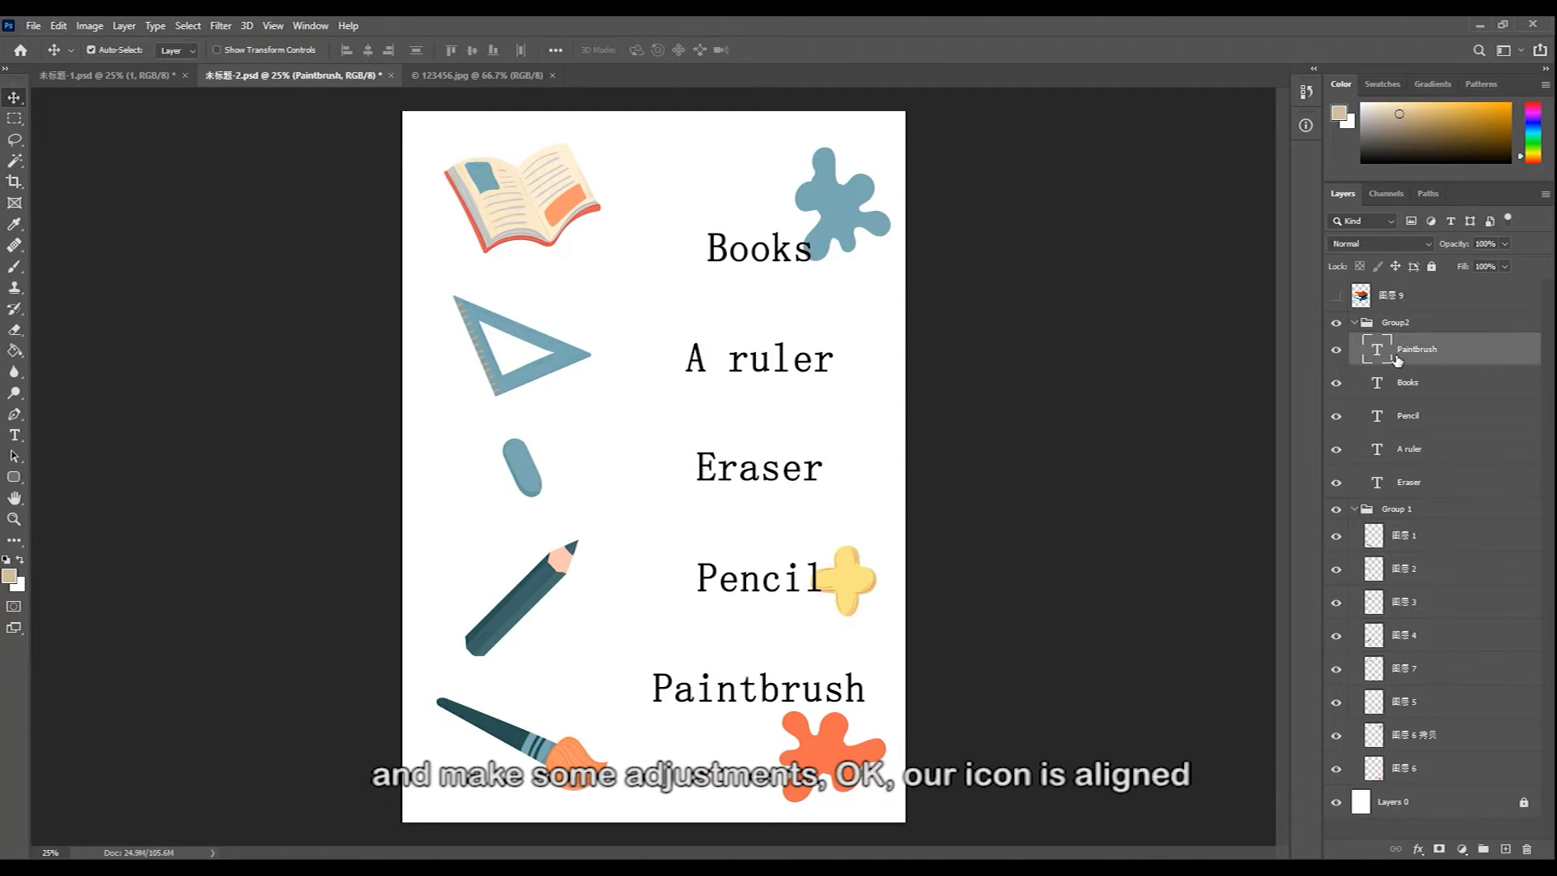
{"action": "left_click", "coordinate": [1400, 484], "text": "shift"}
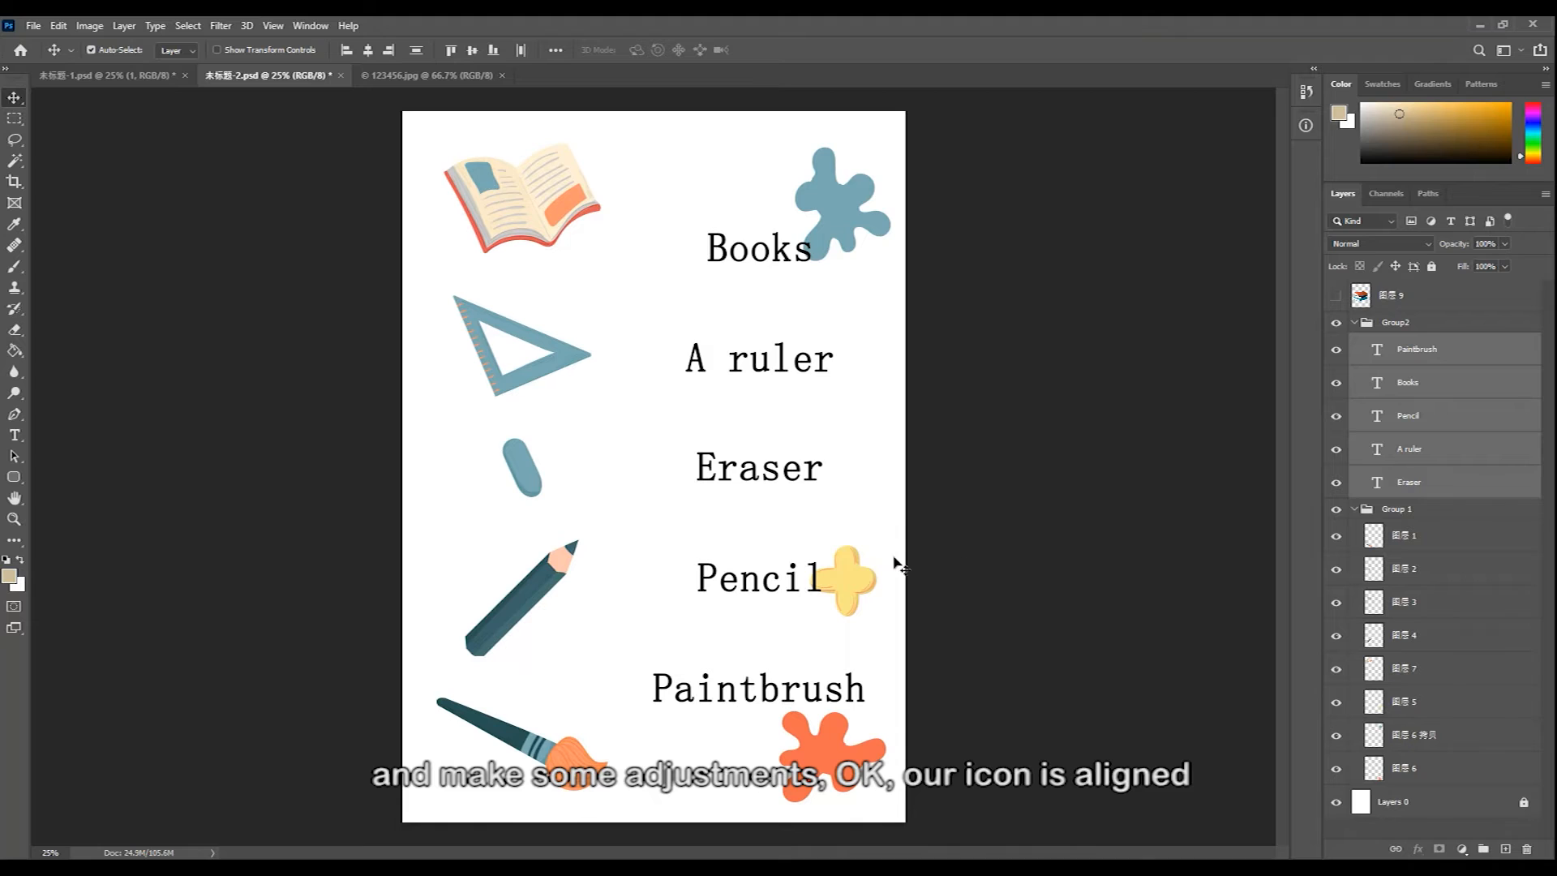
{"action": "left_click_drag", "start_coordinate": [767, 592], "coordinate": [744, 610]}
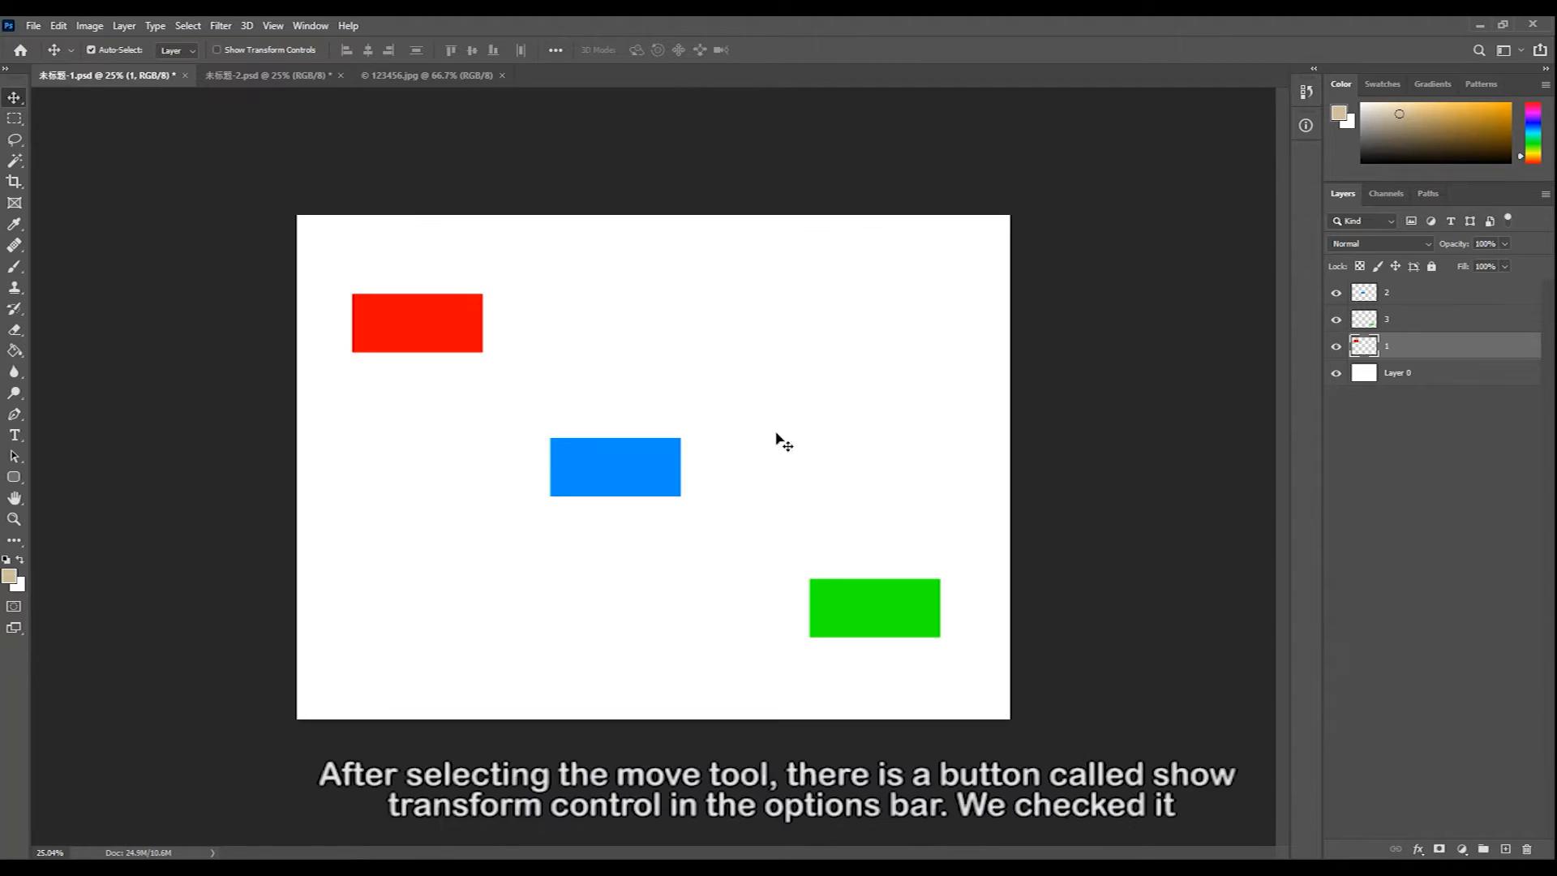
- In 未标题-1.psd, enable Show Transform Controls and scale the red rectangle on layer 1 to about 108.31%
{"action": "left_click", "coordinate": [217, 50]}
{"action": "mouse_move", "coordinate": [417, 352]}
{"action": "left_mouse_down"}
{"action": "mouse_move", "coordinate": [417, 444]}
{"action": "mouse_move", "coordinate": [417, 321]}
{"action": "mouse_move", "coordinate": [416, 357]}
{"action": "left_mouse_up"}
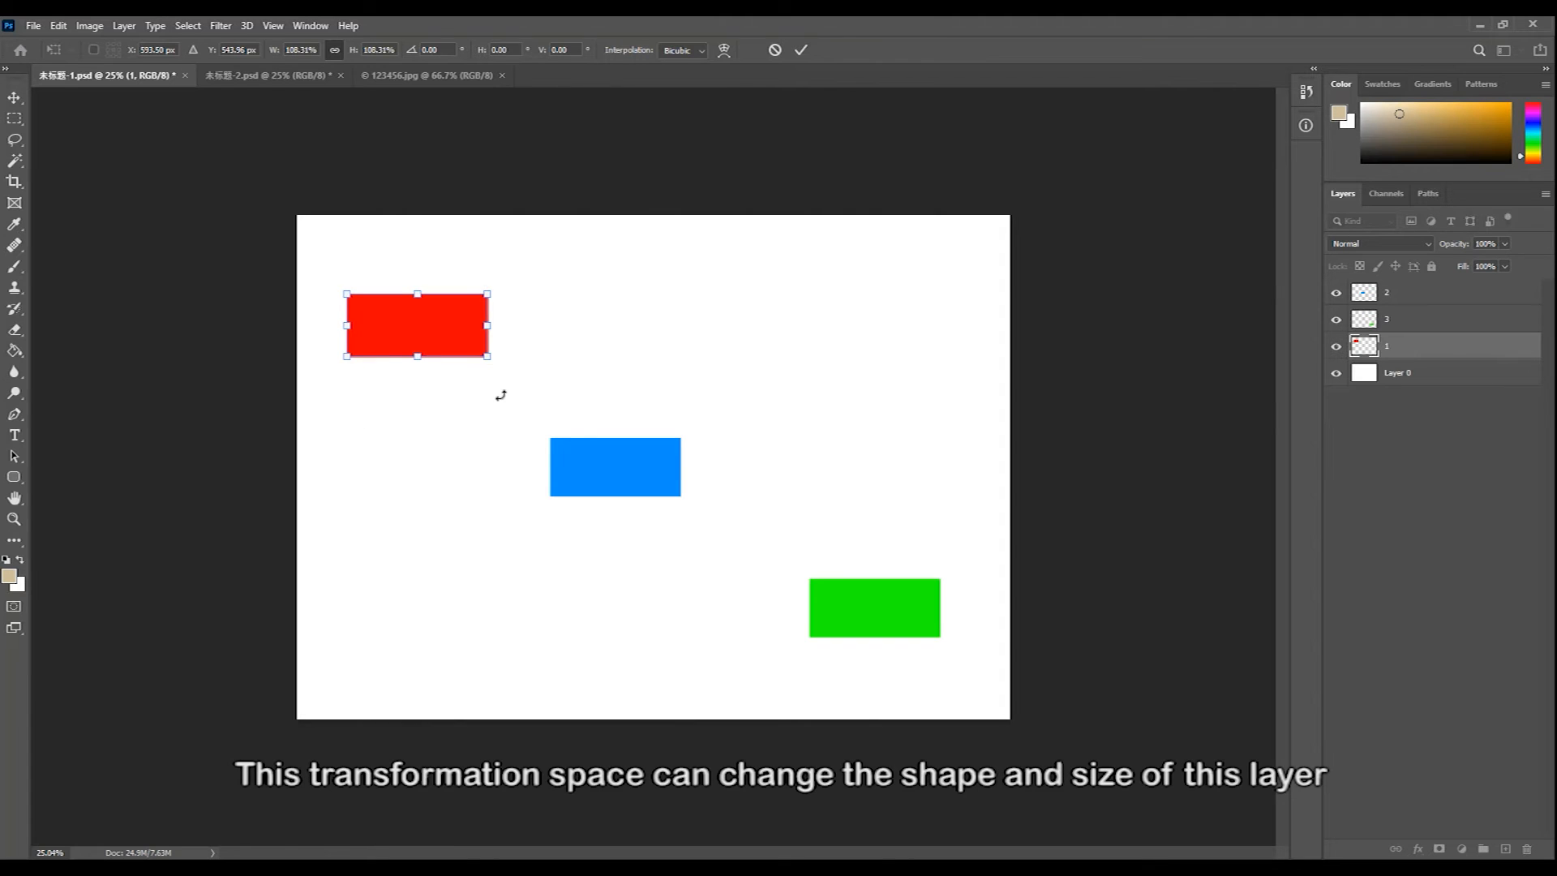
{"action": "key", "text": "Return"}
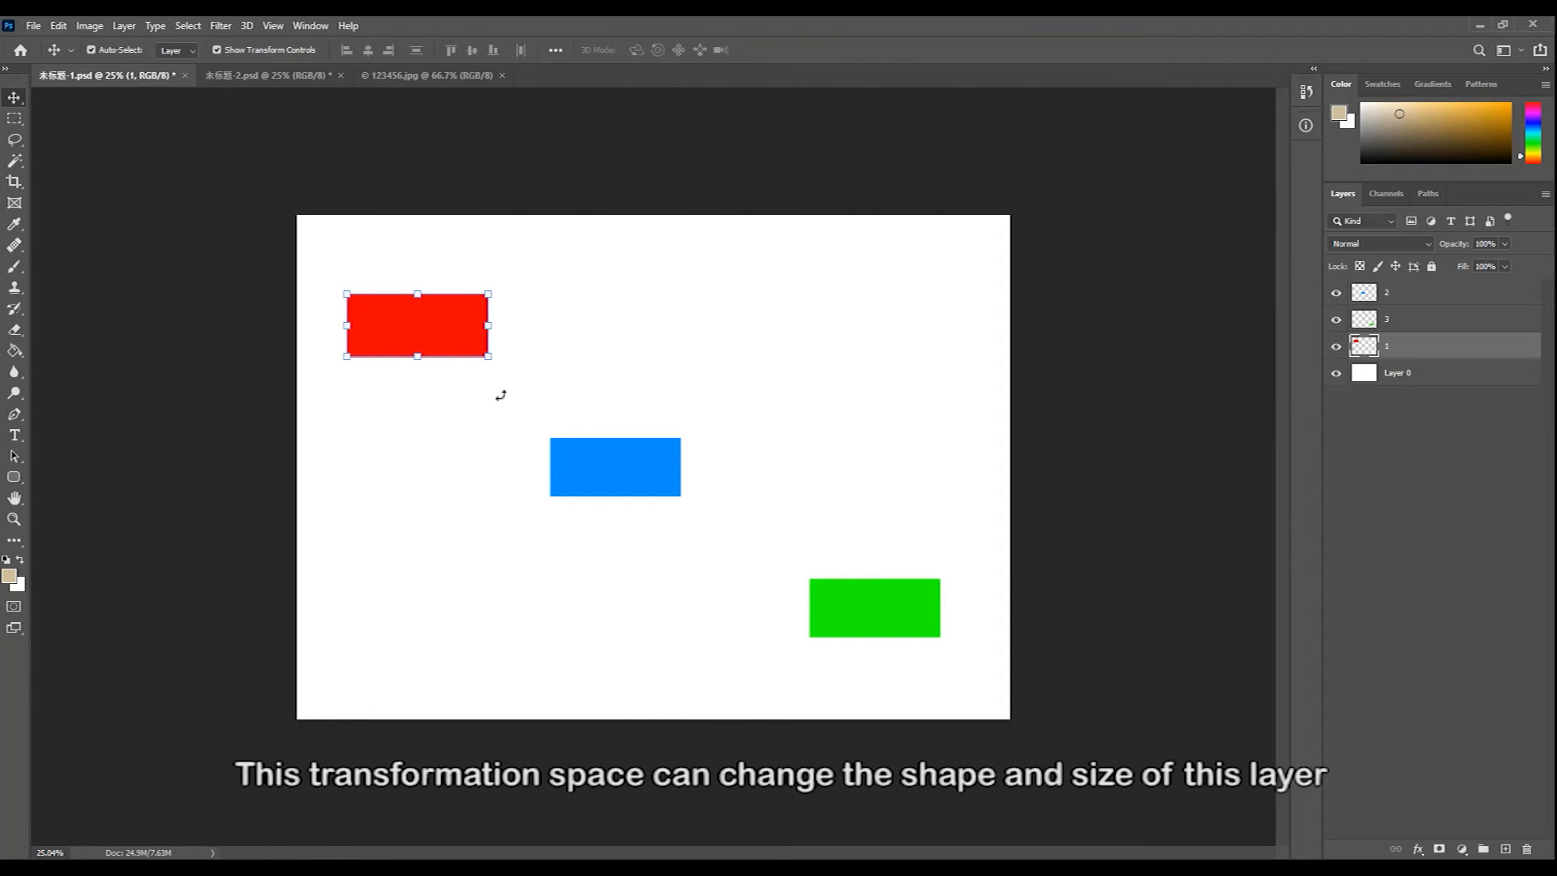
- Select the blue rectangle on layer 2 and scale it proportionally to about 104.15%
{"action": "left_click", "coordinate": [598, 461]}
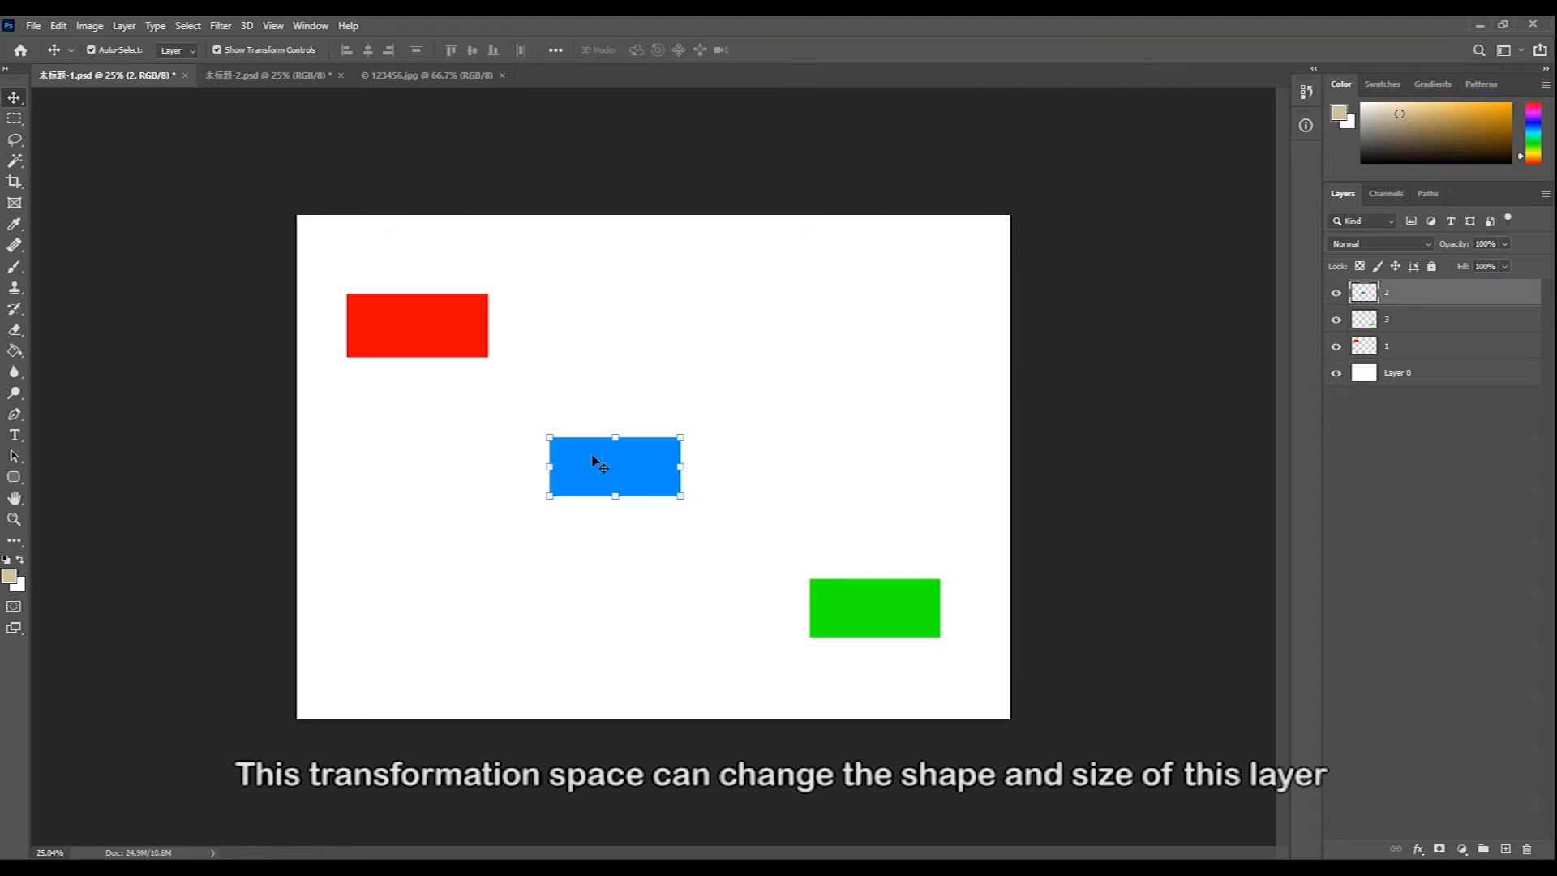
{"action": "left_click", "coordinate": [875, 597]}
{"action": "left_click", "coordinate": [631, 472]}
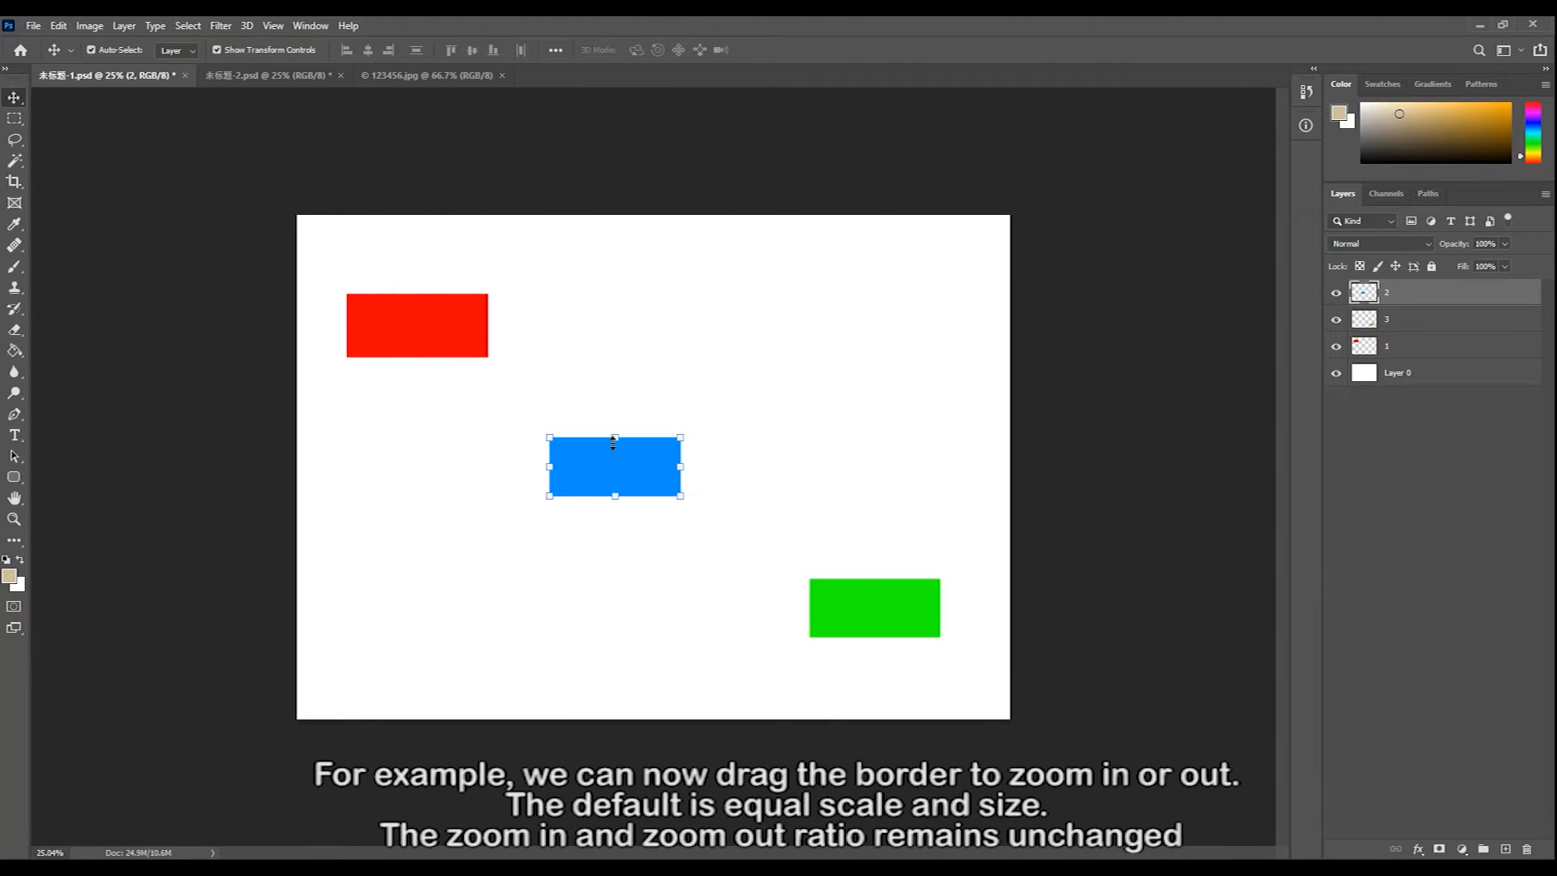
{"action": "mouse_move", "coordinate": [612, 433]}
{"action": "left_mouse_down"}
{"action": "mouse_move", "coordinate": [608, 343]}
{"action": "mouse_move", "coordinate": [605, 467]}
{"action": "mouse_move", "coordinate": [603, 432]}
{"action": "left_mouse_up"}
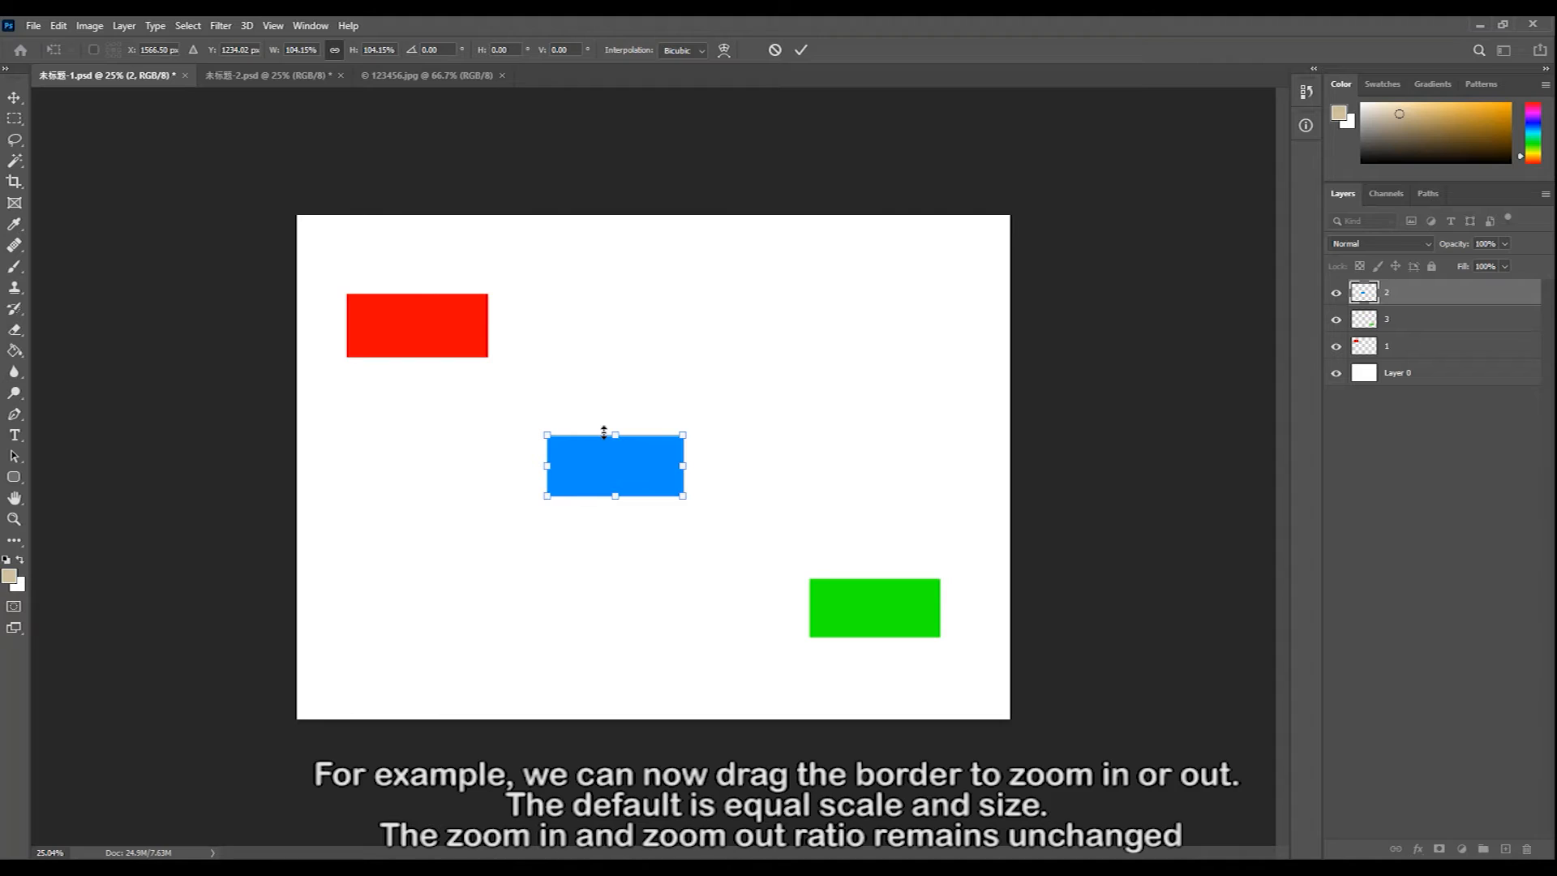
{"action": "key", "text": "Return"}
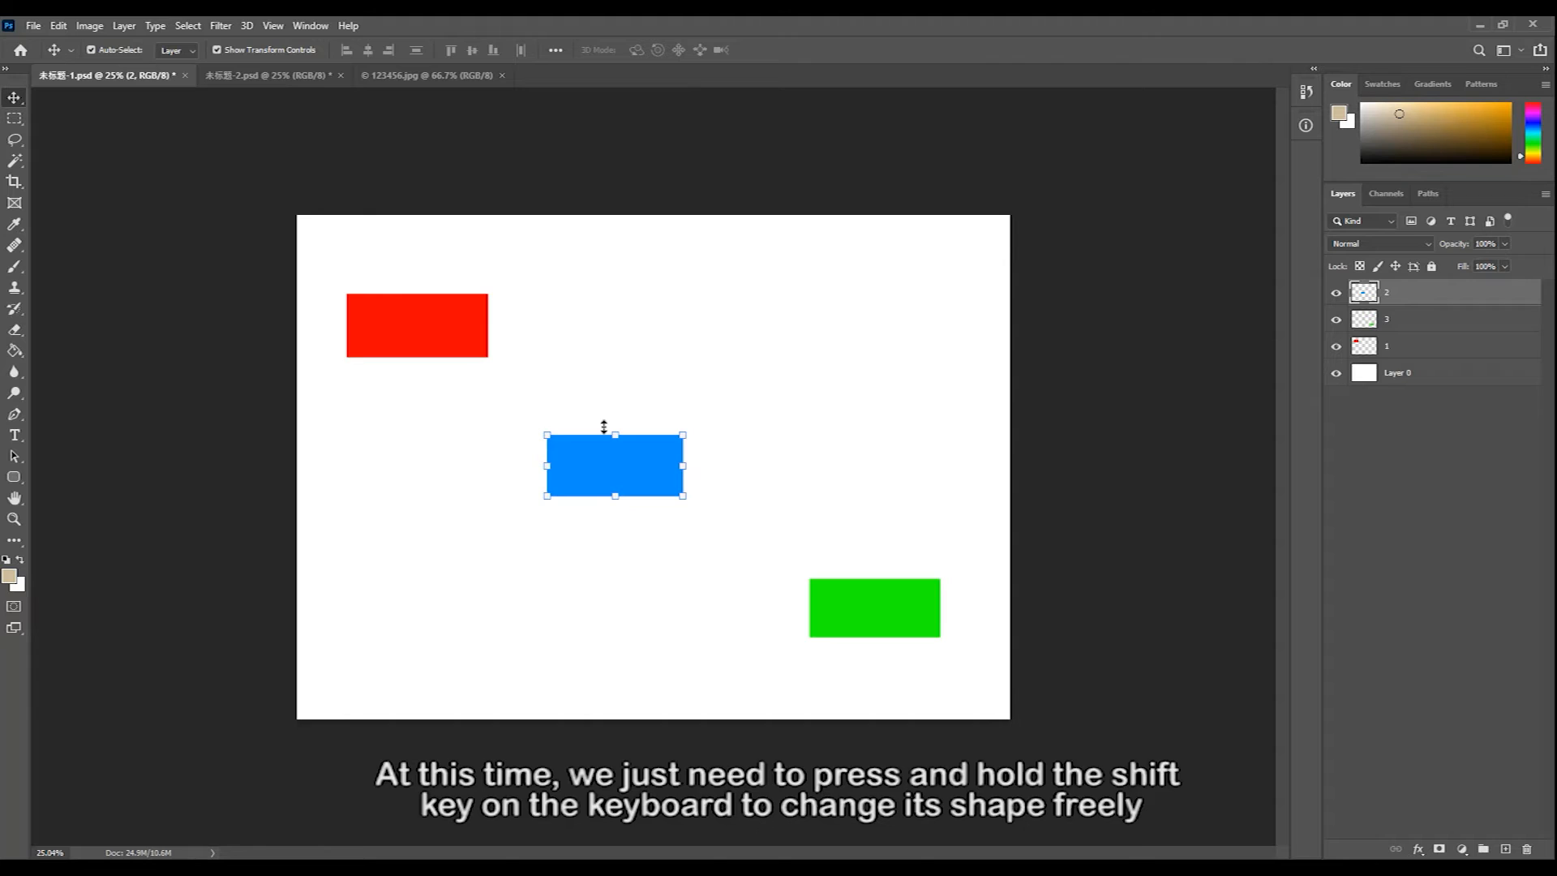
- Stretch the blue rectangle non-proportionally to about 107.77% width and 149.33% height
{"action": "mouse_move", "coordinate": [617, 433]}
{"action": "left_mouse_down"}
{"action": "mouse_move", "coordinate": [615, 294]}
{"action": "mouse_move", "coordinate": [612, 445]}
{"action": "mouse_move", "coordinate": [614, 403]}
{"action": "left_mouse_up"}
{"action": "mouse_move", "coordinate": [683, 450]}
{"action": "left_mouse_down"}
{"action": "mouse_move", "coordinate": [817, 458]}
{"action": "mouse_move", "coordinate": [659, 463]}
{"action": "mouse_move", "coordinate": [842, 470]}
{"action": "mouse_move", "coordinate": [693, 467]}
{"action": "left_mouse_up"}
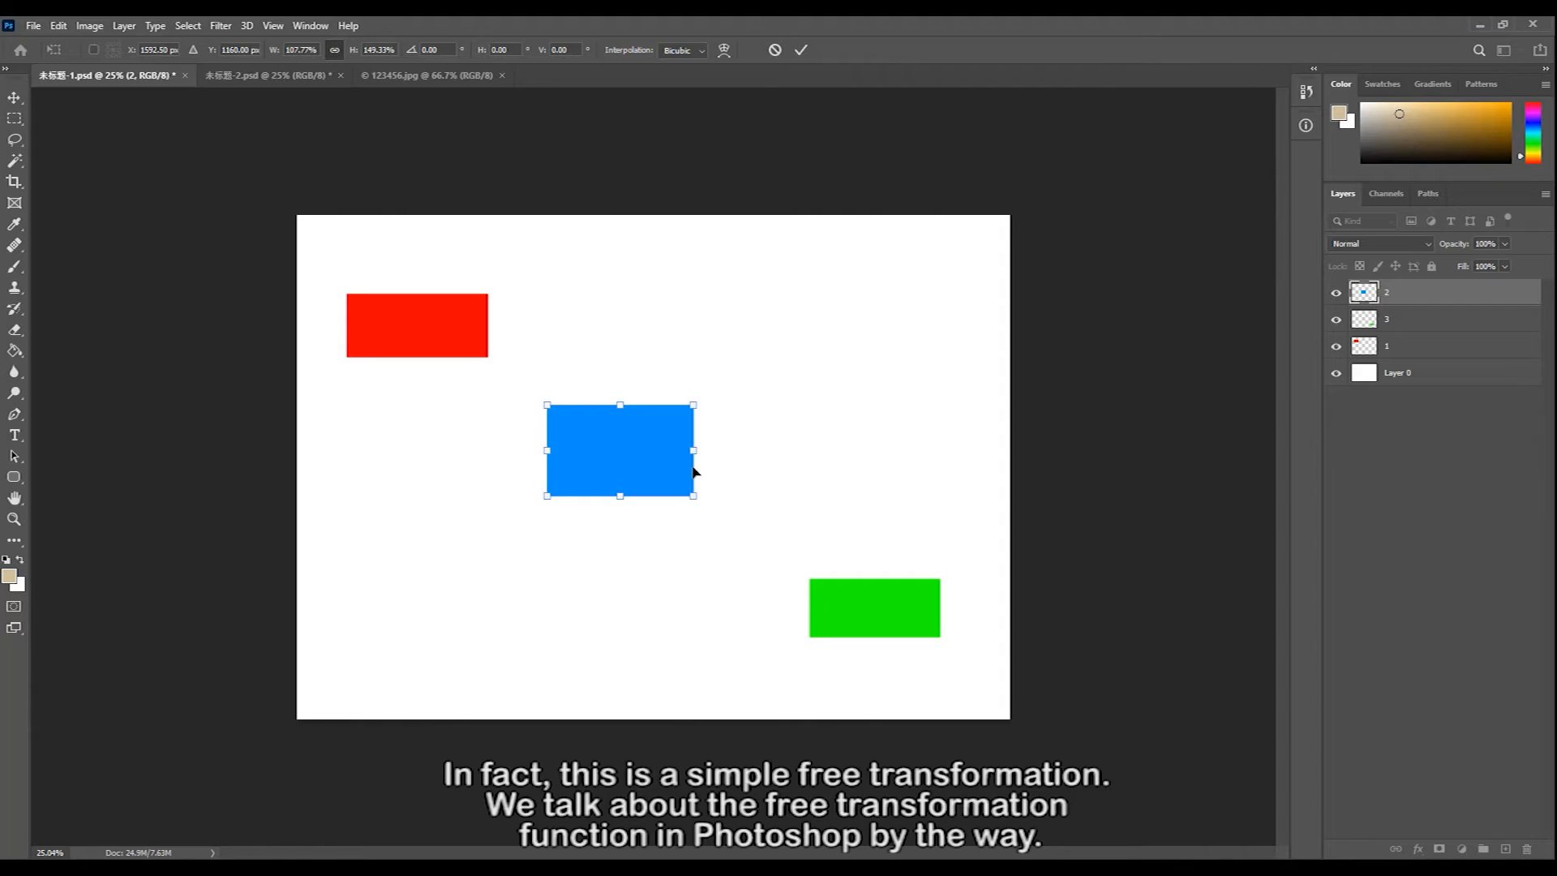
{"action": "key", "text": "Return"}
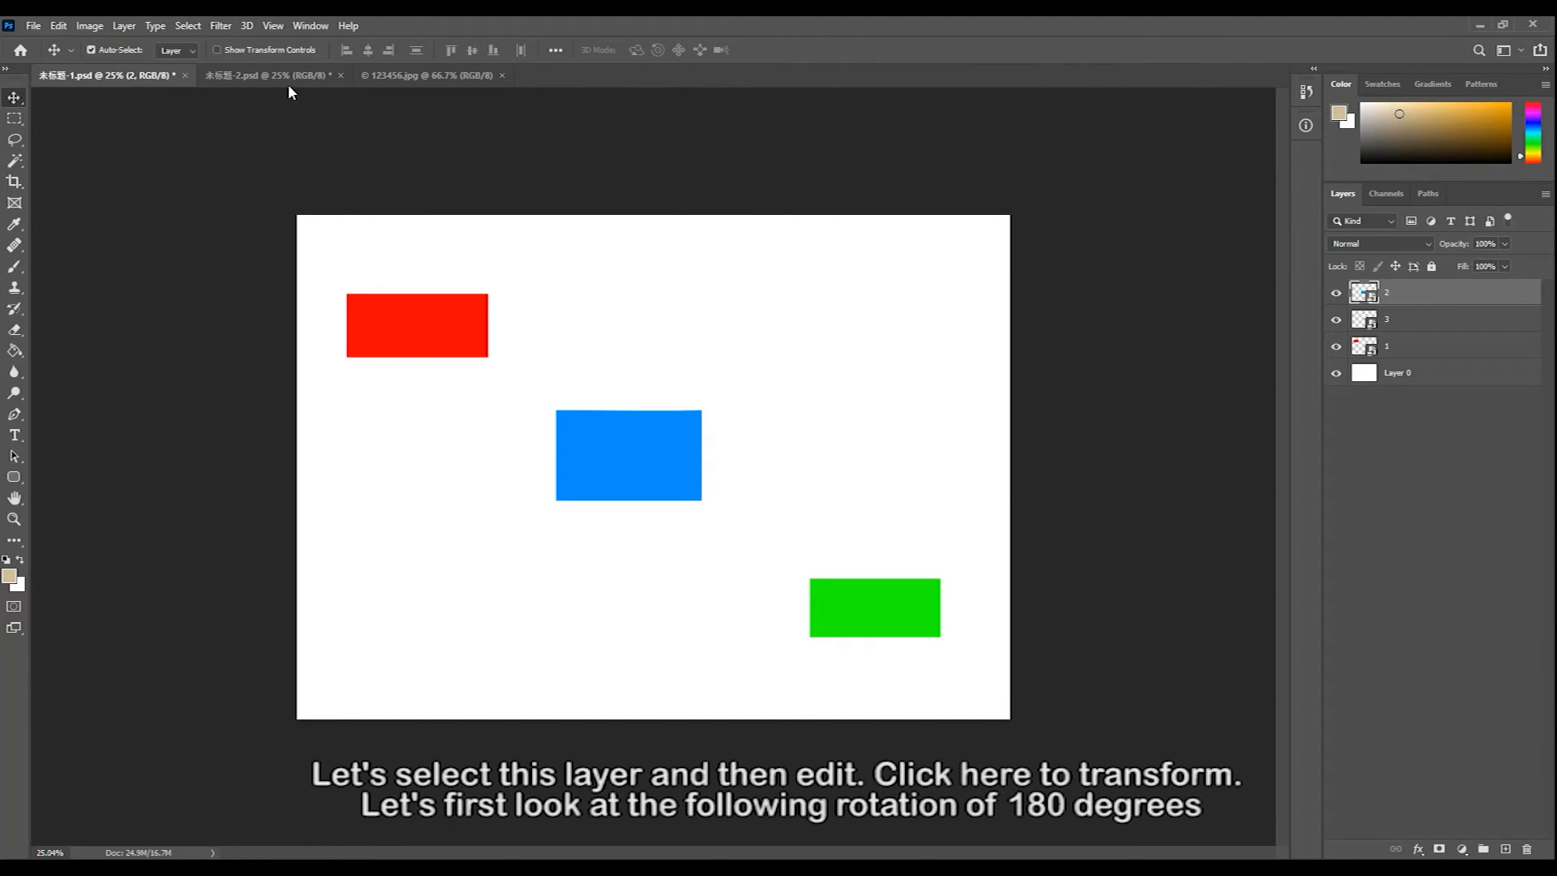
- In 未标题-2.psd, shift the book stack on 图层 9 slightly and hide the white background layer Layers 0
{"action": "left_click", "coordinate": [286, 81]}
{"action": "mouse_move", "coordinate": [616, 360]}
{"action": "left_mouse_down"}
{"action": "mouse_move", "coordinate": [682, 397]}
{"action": "mouse_move", "coordinate": [646, 328]}
{"action": "mouse_move", "coordinate": [640, 366]}
{"action": "left_mouse_up"}
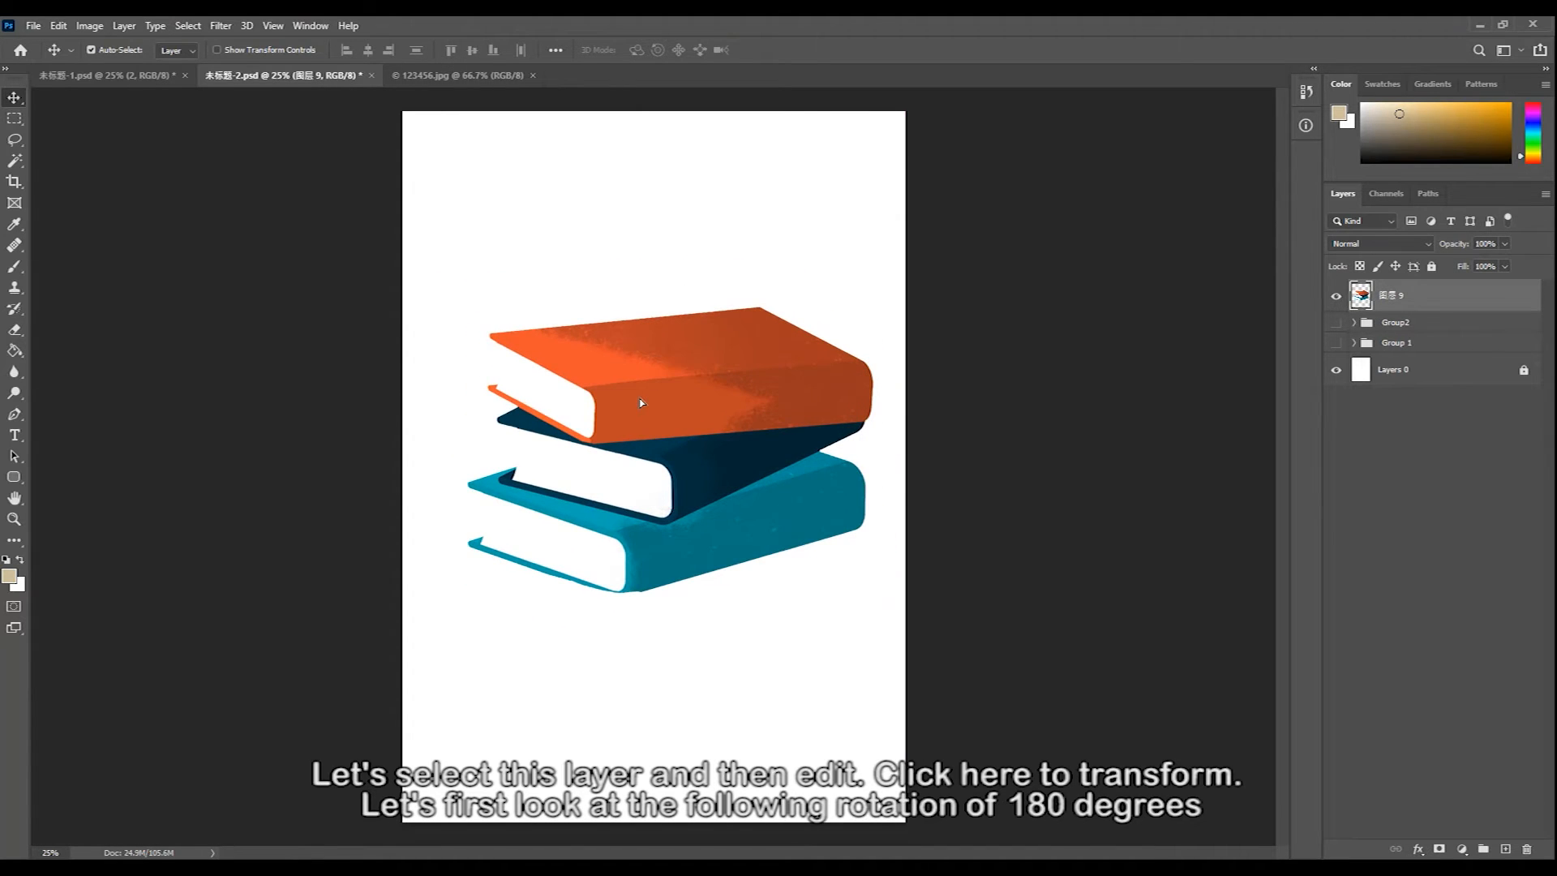
{"action": "left_click", "coordinate": [1336, 371]}
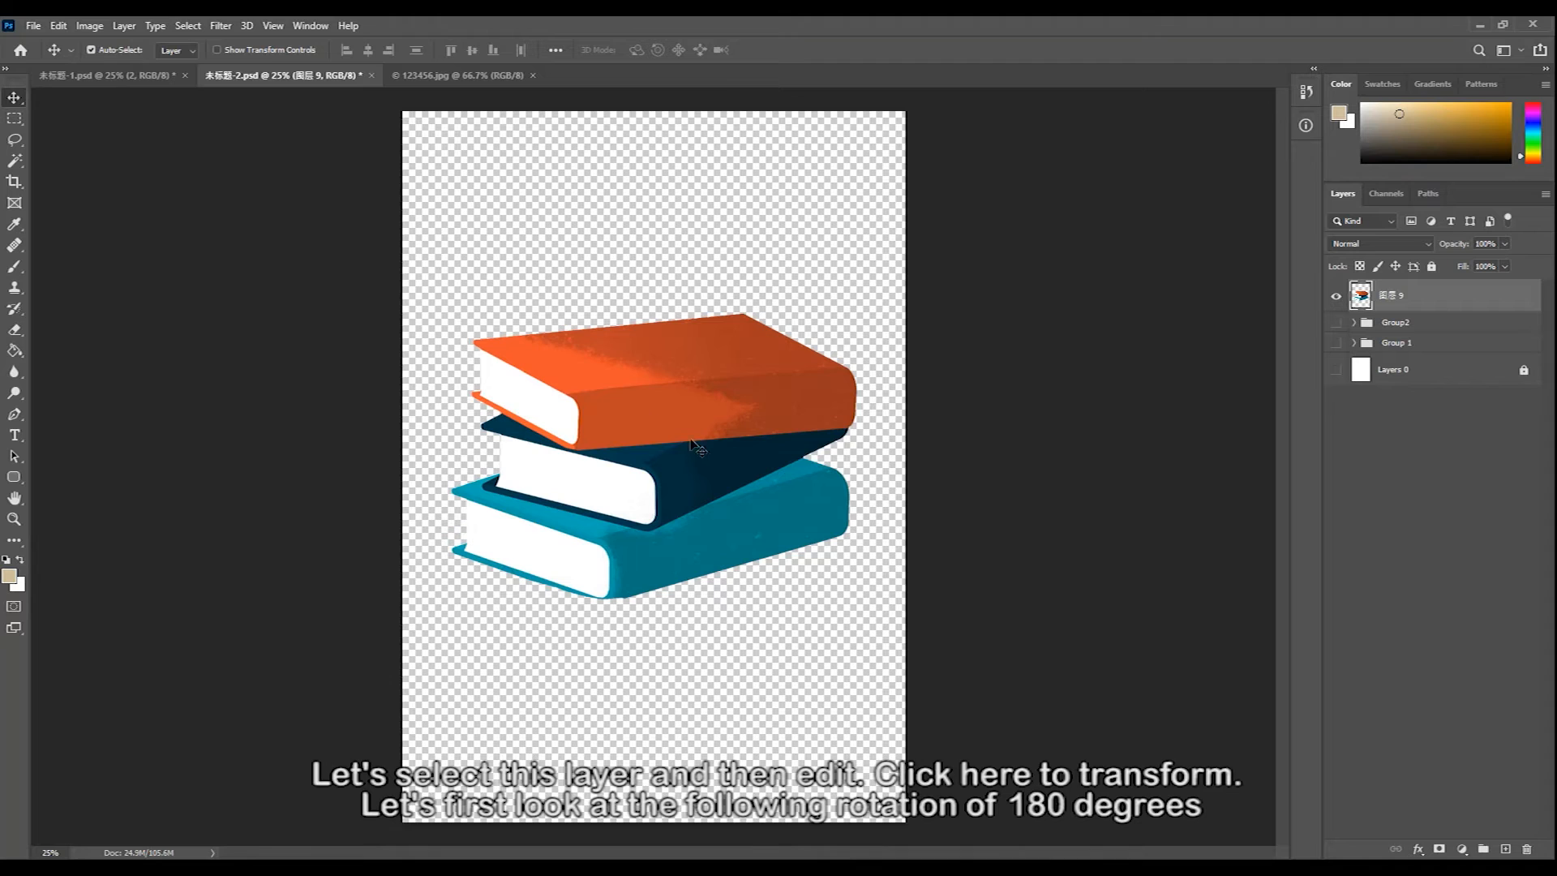
- Try rotating the book stack by 180° with the preset transform, and undo the rotation
{"action": "left_click", "coordinate": [57, 29]}
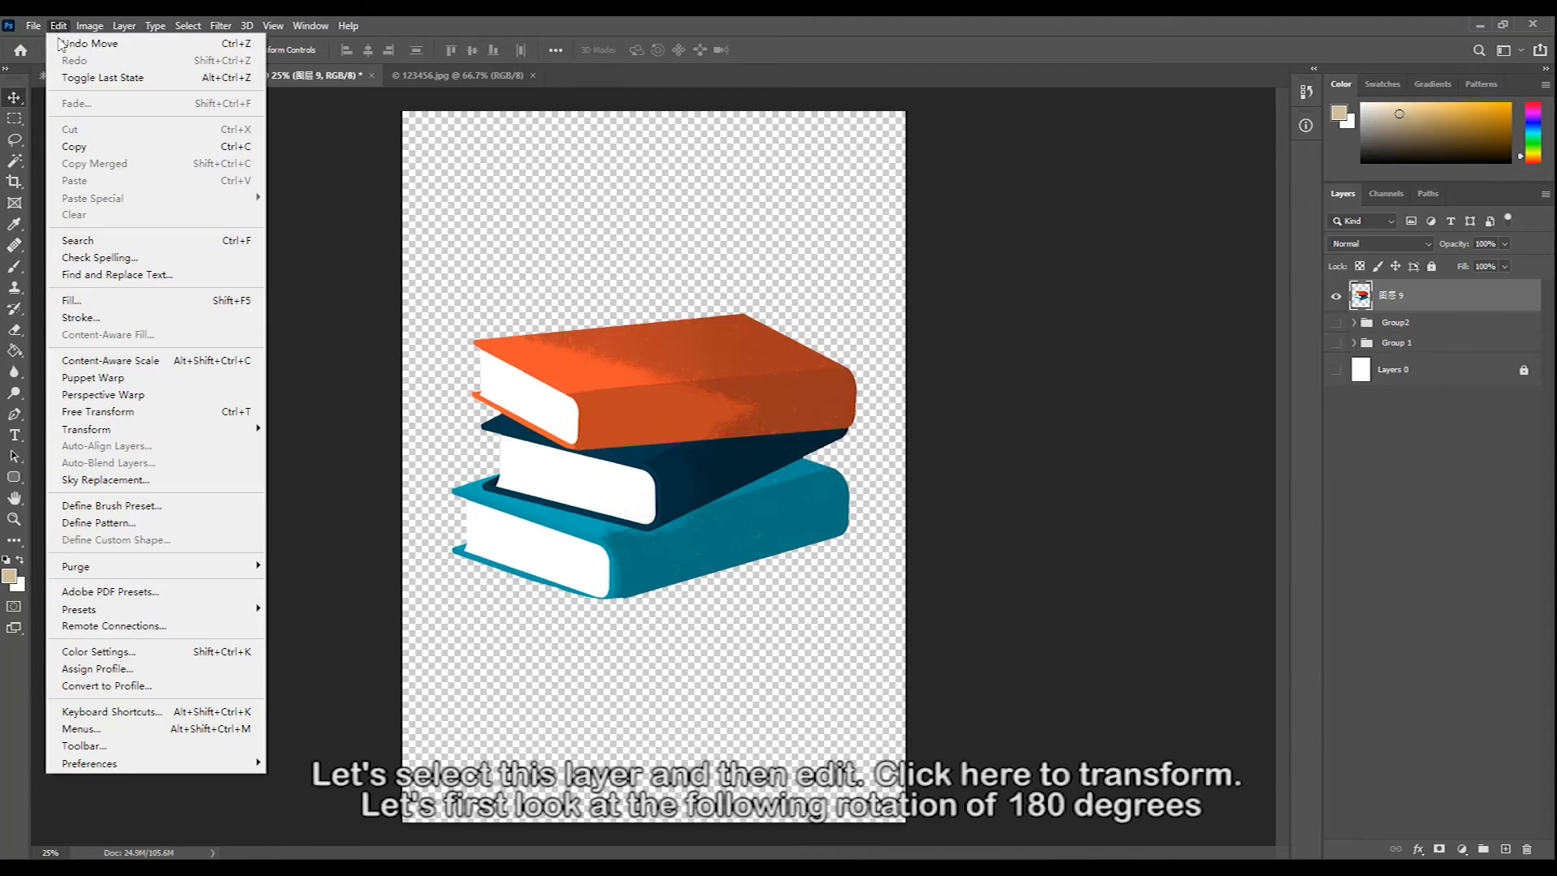
{"action": "mouse_move", "coordinate": [94, 431]}
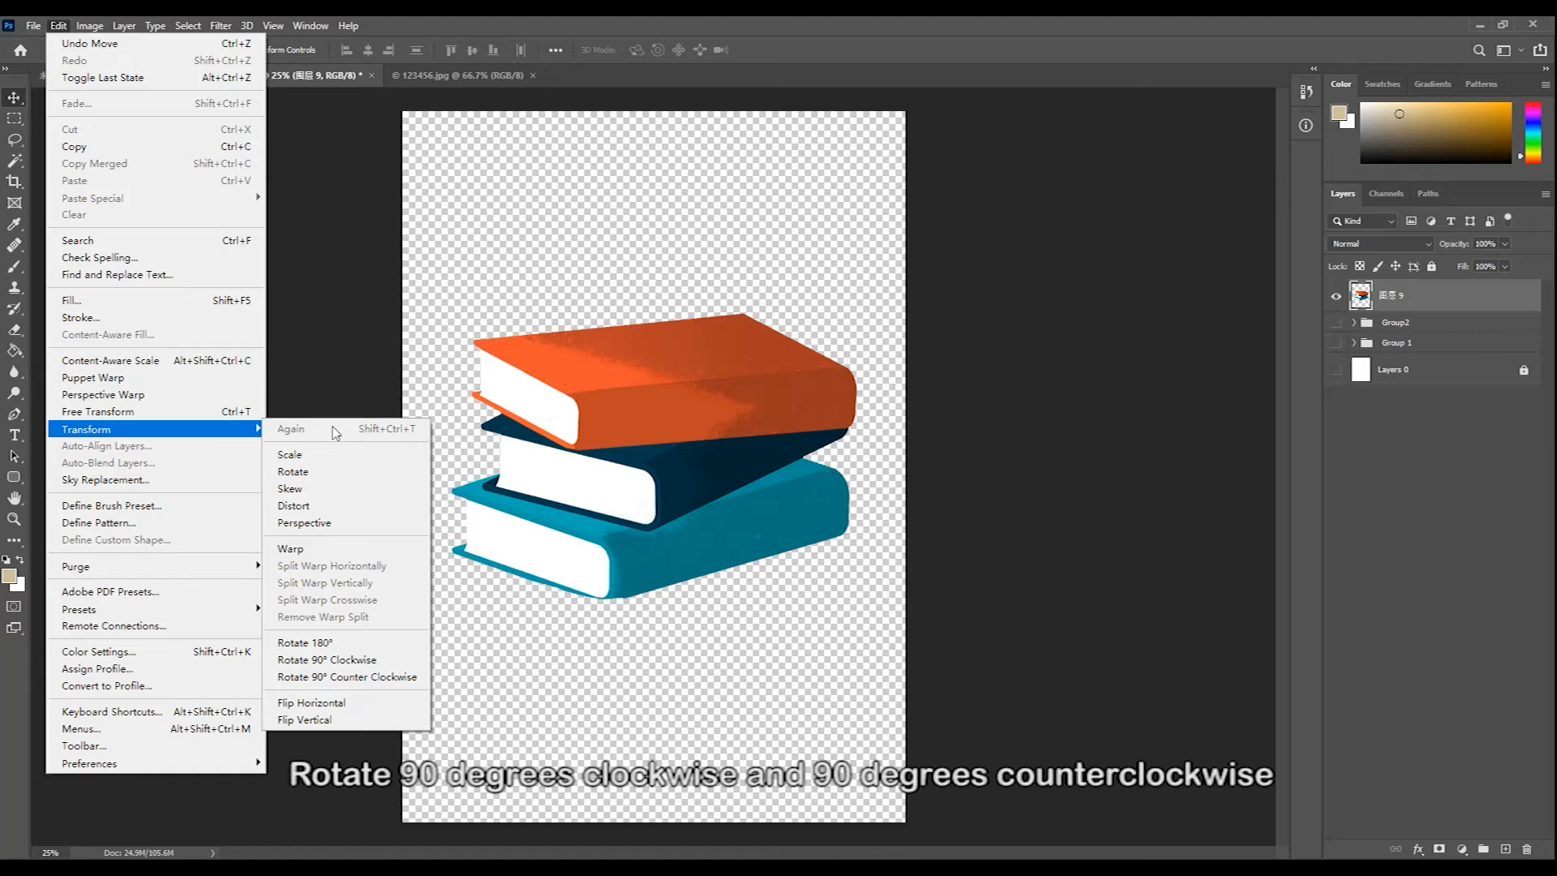
{"action": "left_click", "coordinate": [323, 646]}
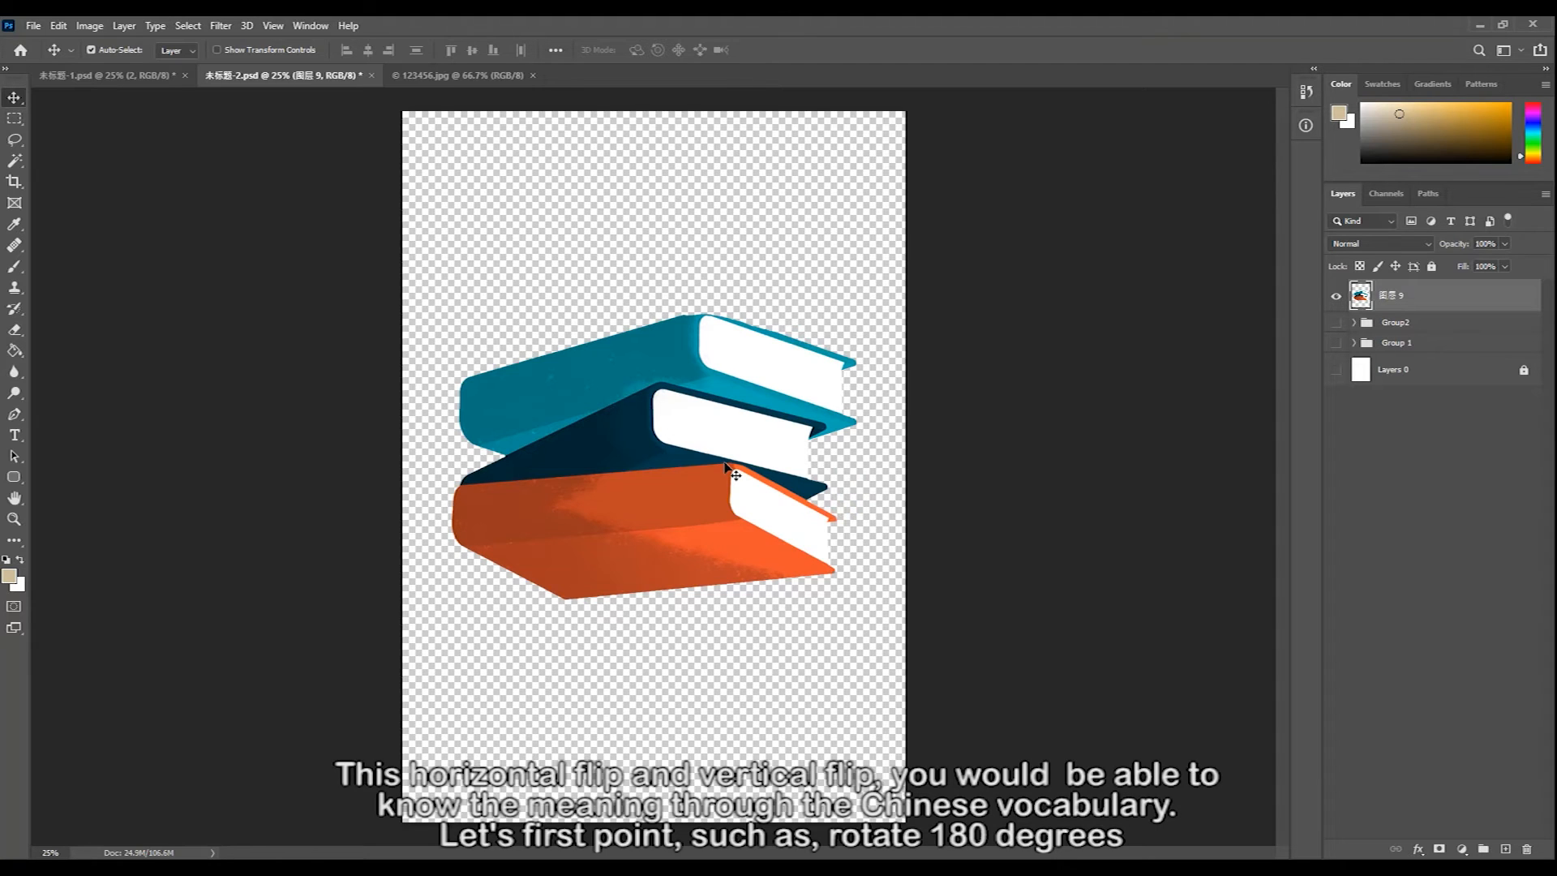
{"action": "key", "text": "ctrl+z"}
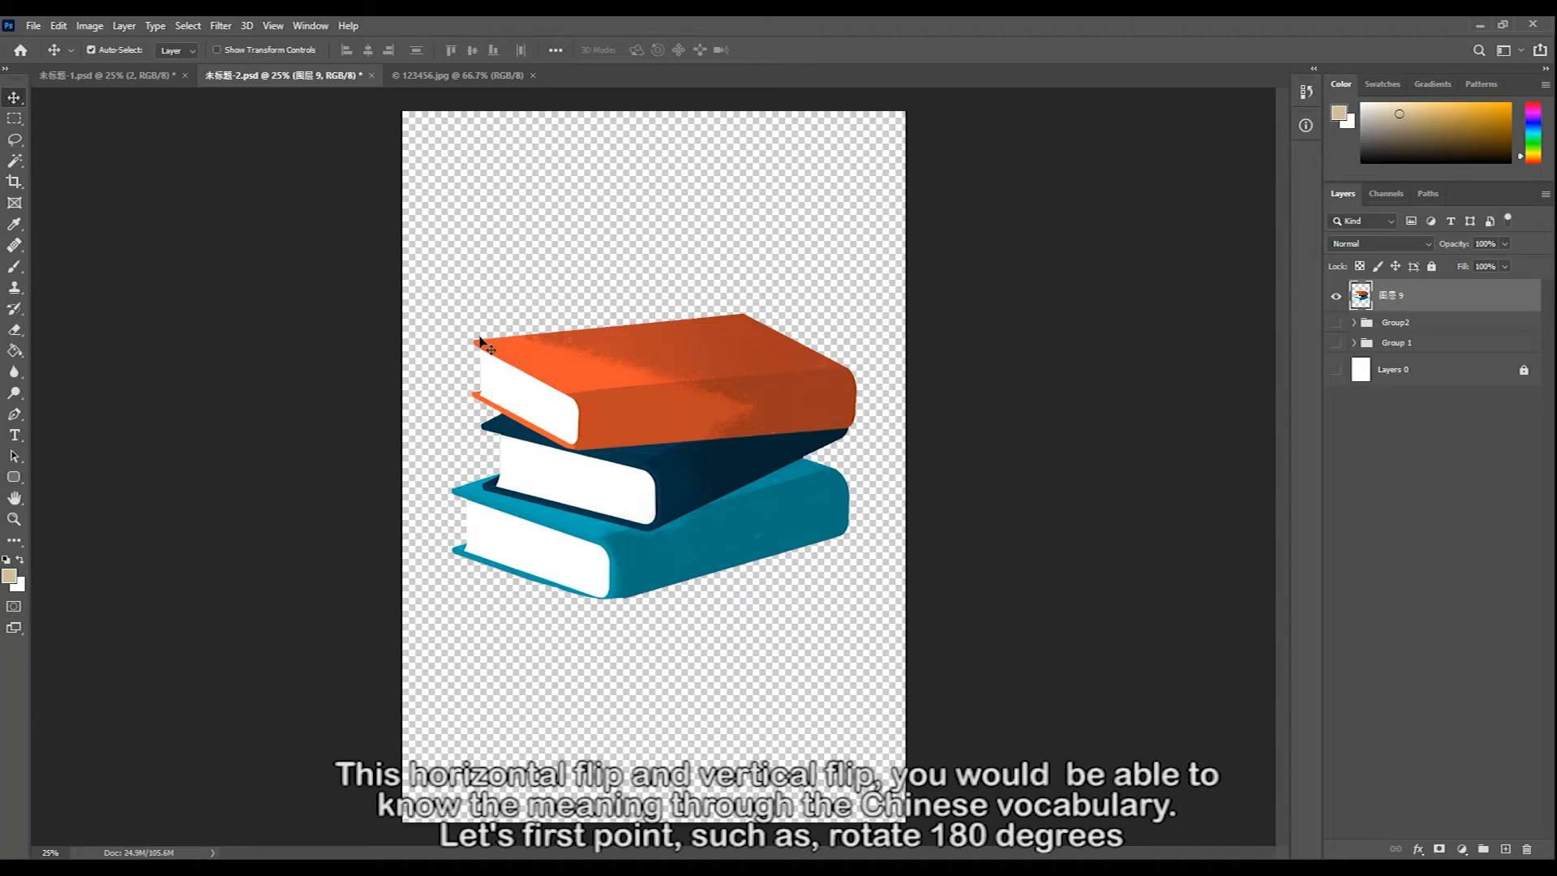
- Try flipping the book stack horizontally, and undo the flip
{"action": "left_click", "coordinate": [58, 26]}
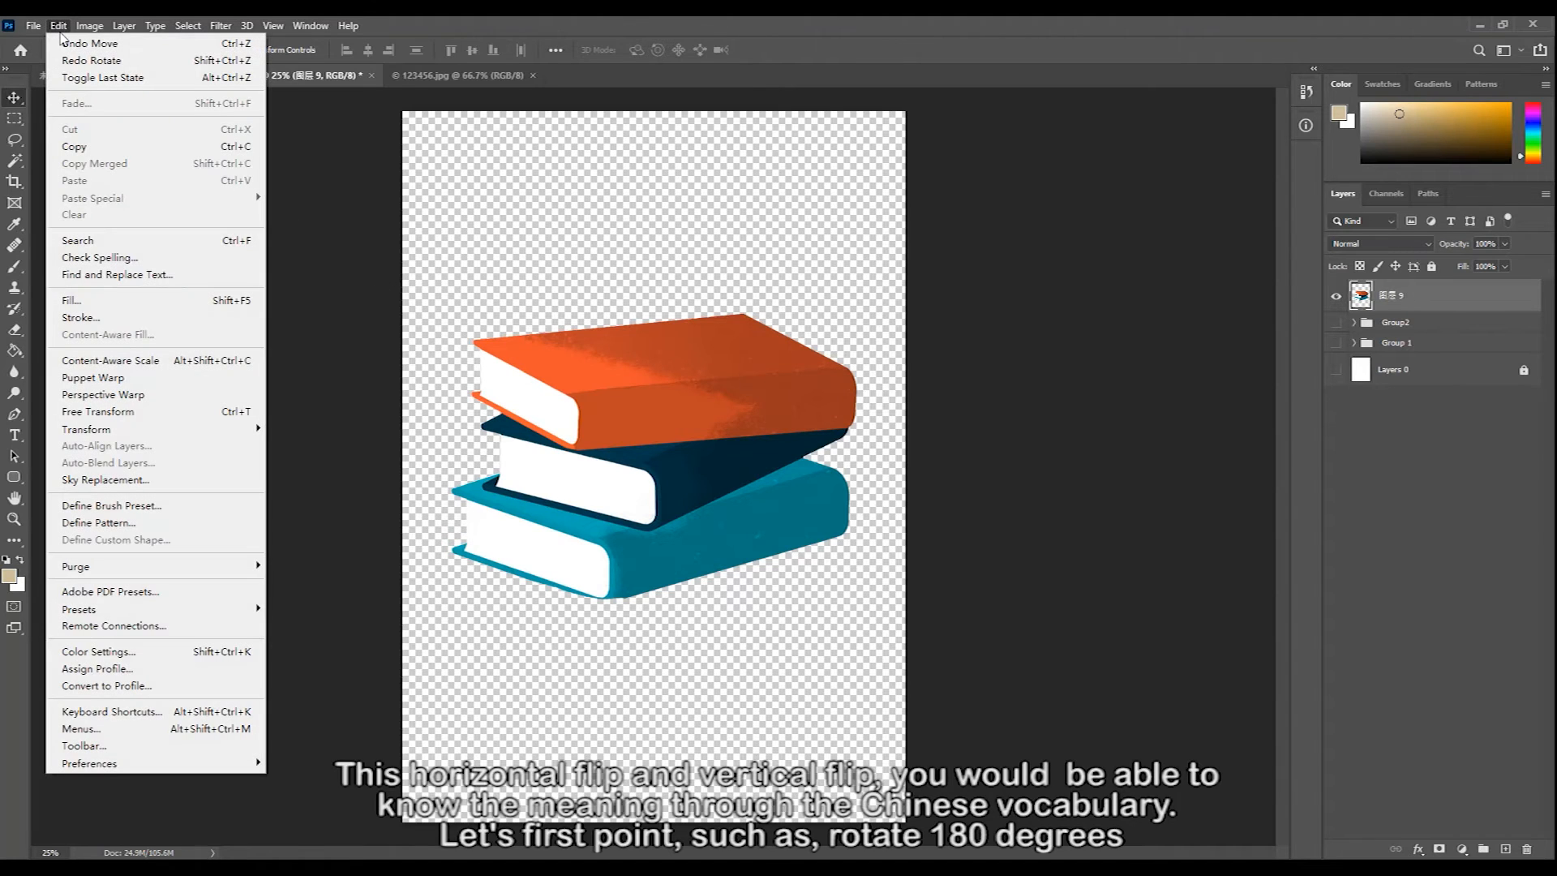
{"action": "mouse_move", "coordinate": [121, 429]}
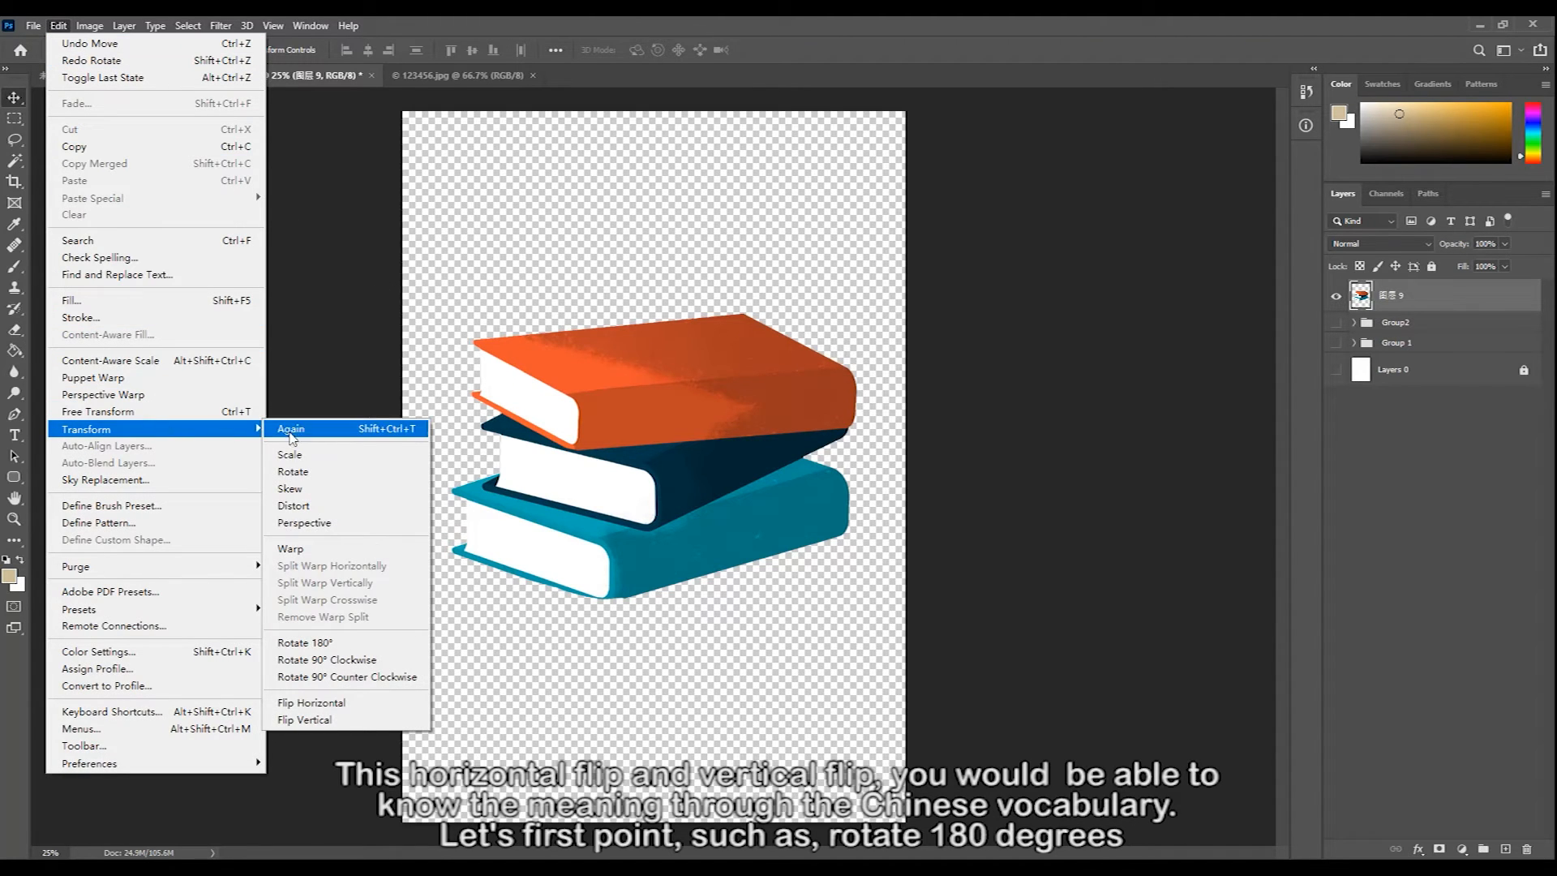
{"action": "left_click", "coordinate": [349, 702]}
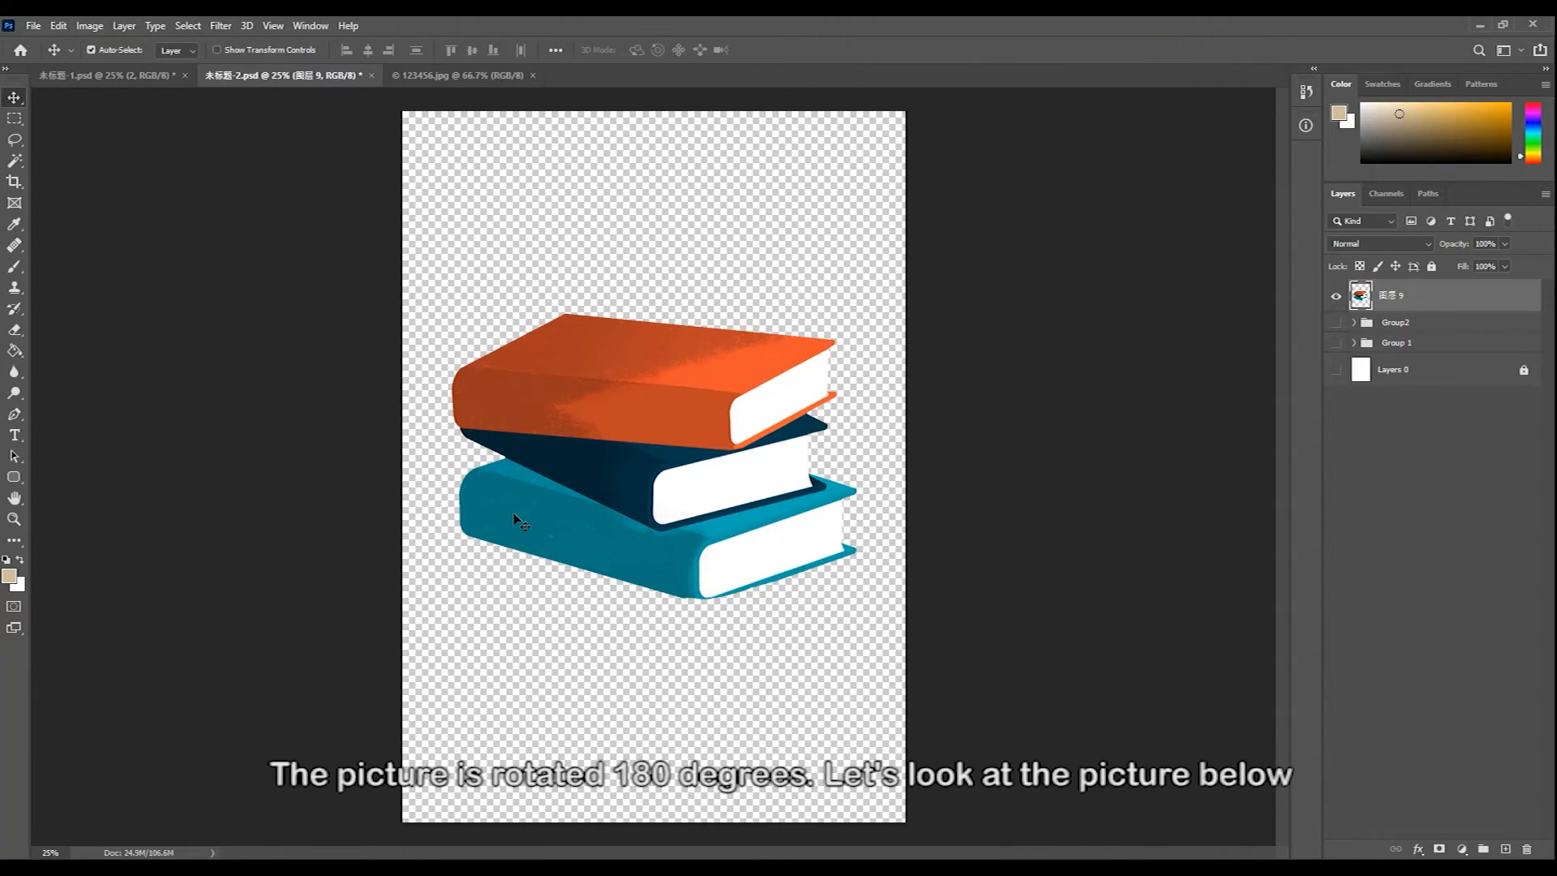
{"action": "key", "text": "ctrl+z"}
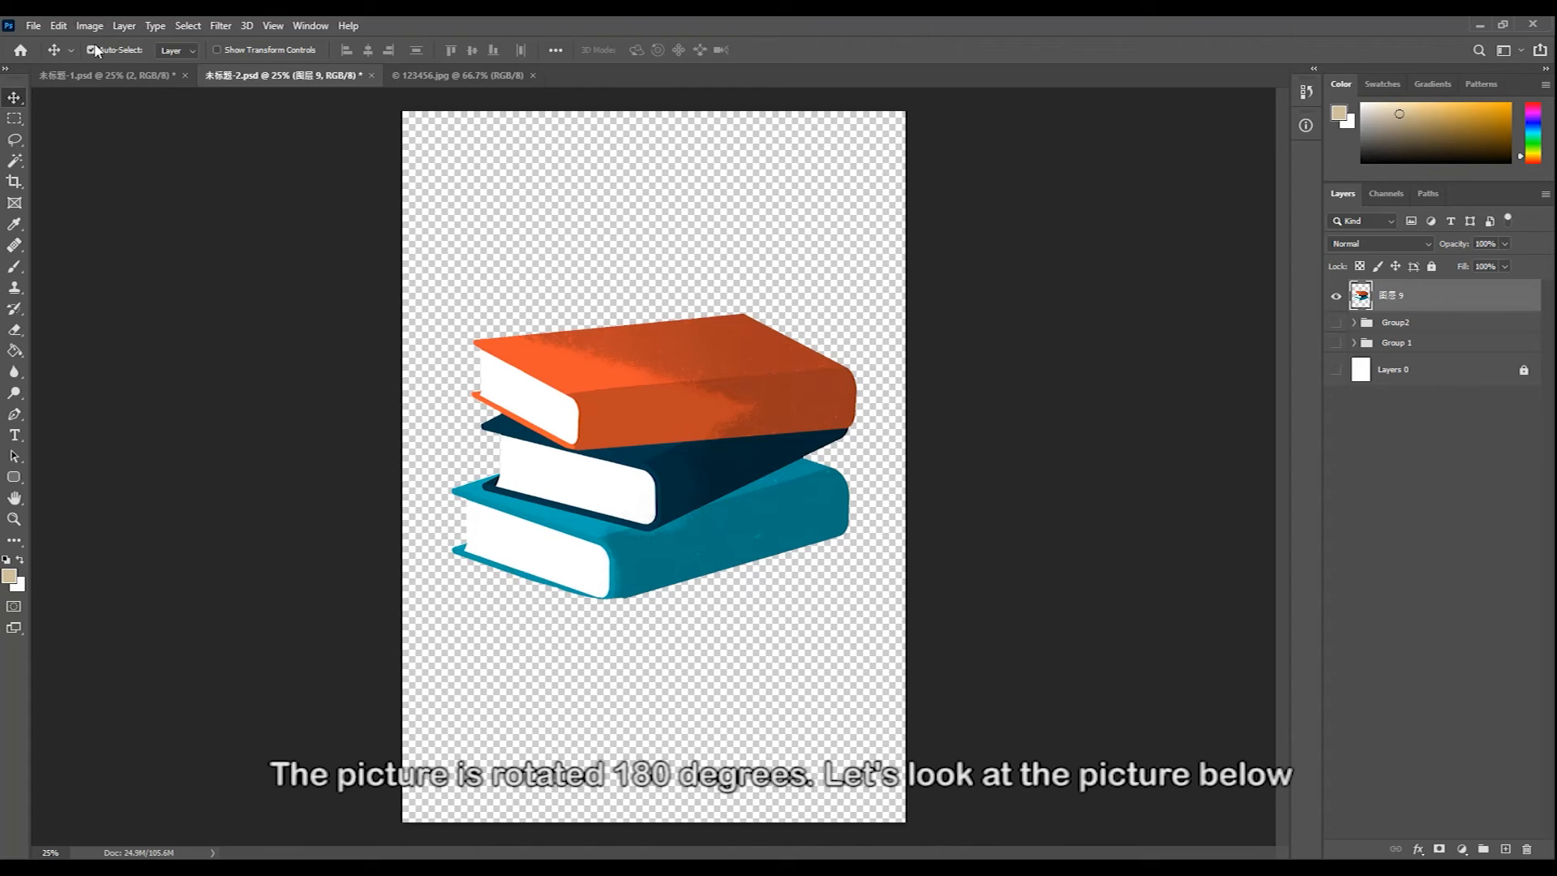
- Scale the book stack on 图层 9 to about 99.4% and nudge it slightly down
{"action": "left_click", "coordinate": [60, 27]}
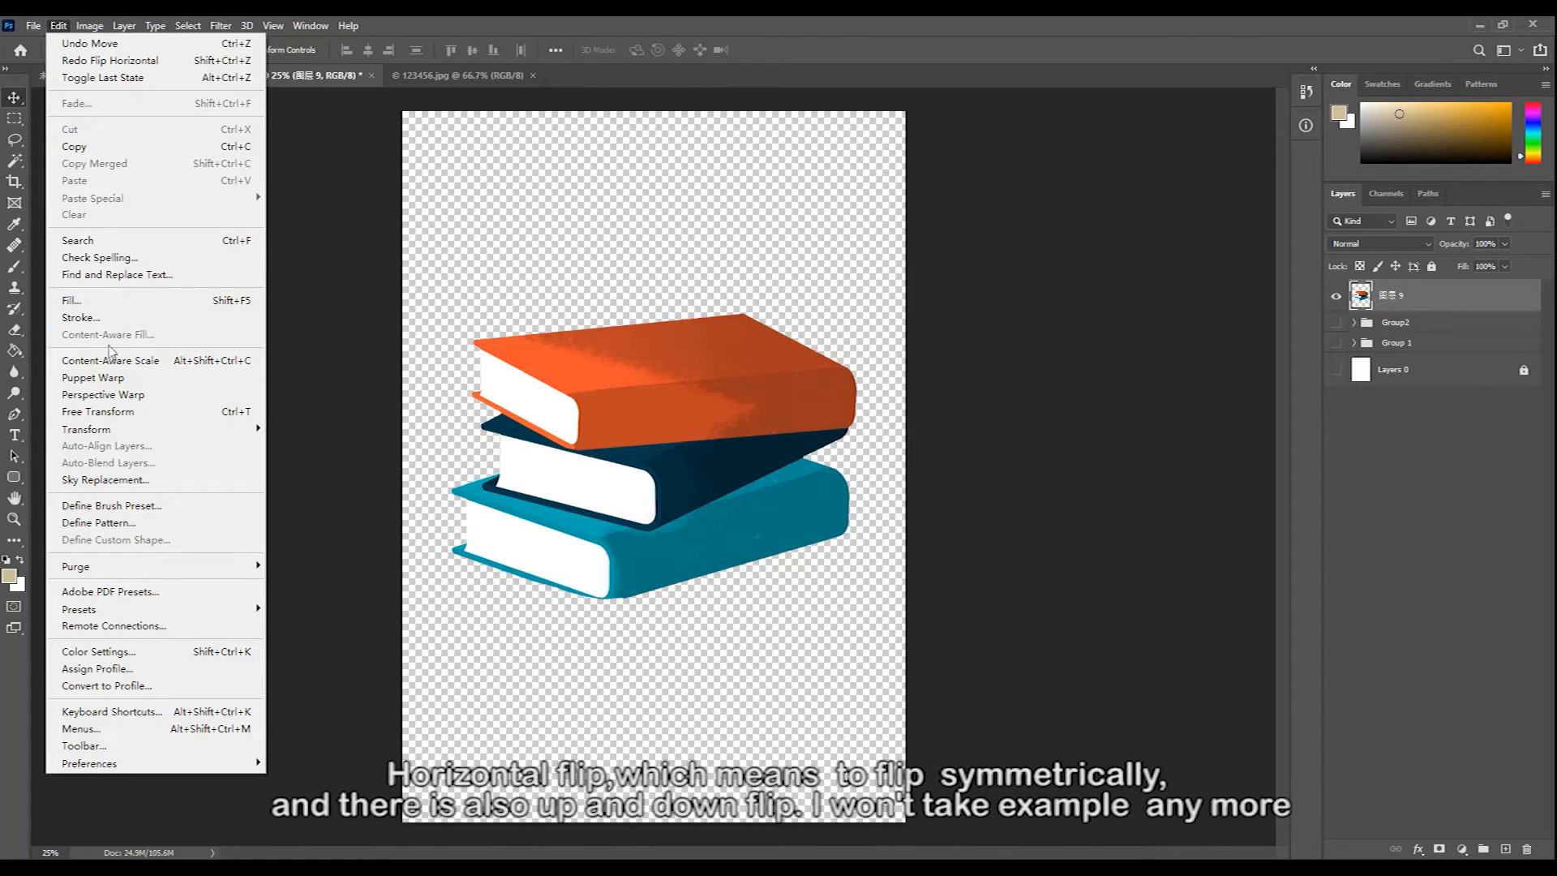
{"action": "mouse_move", "coordinate": [113, 430]}
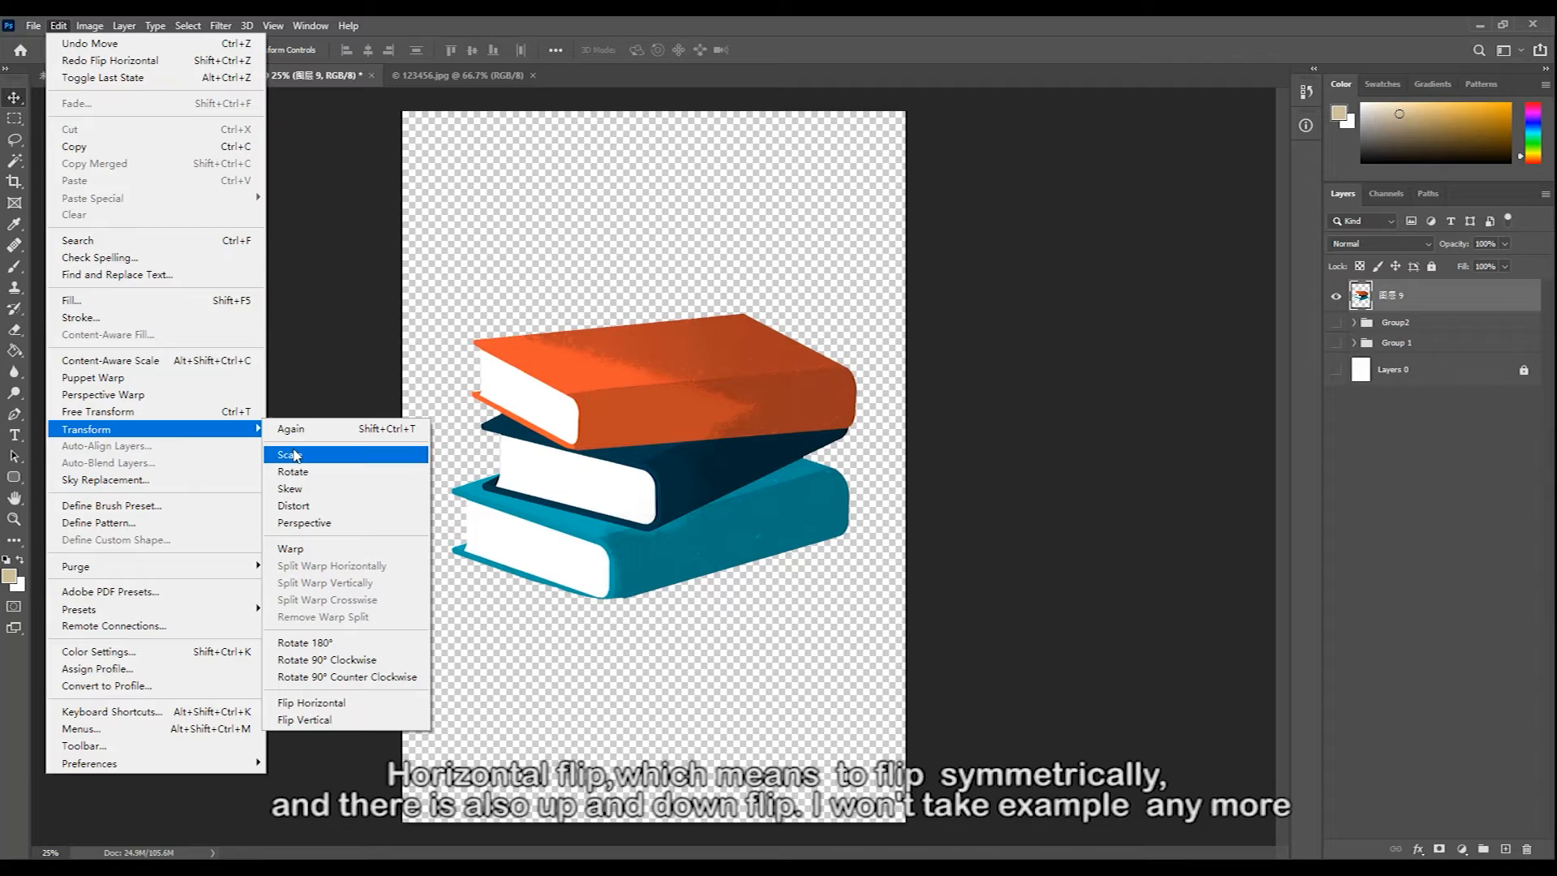
{"action": "left_click", "coordinate": [342, 529]}
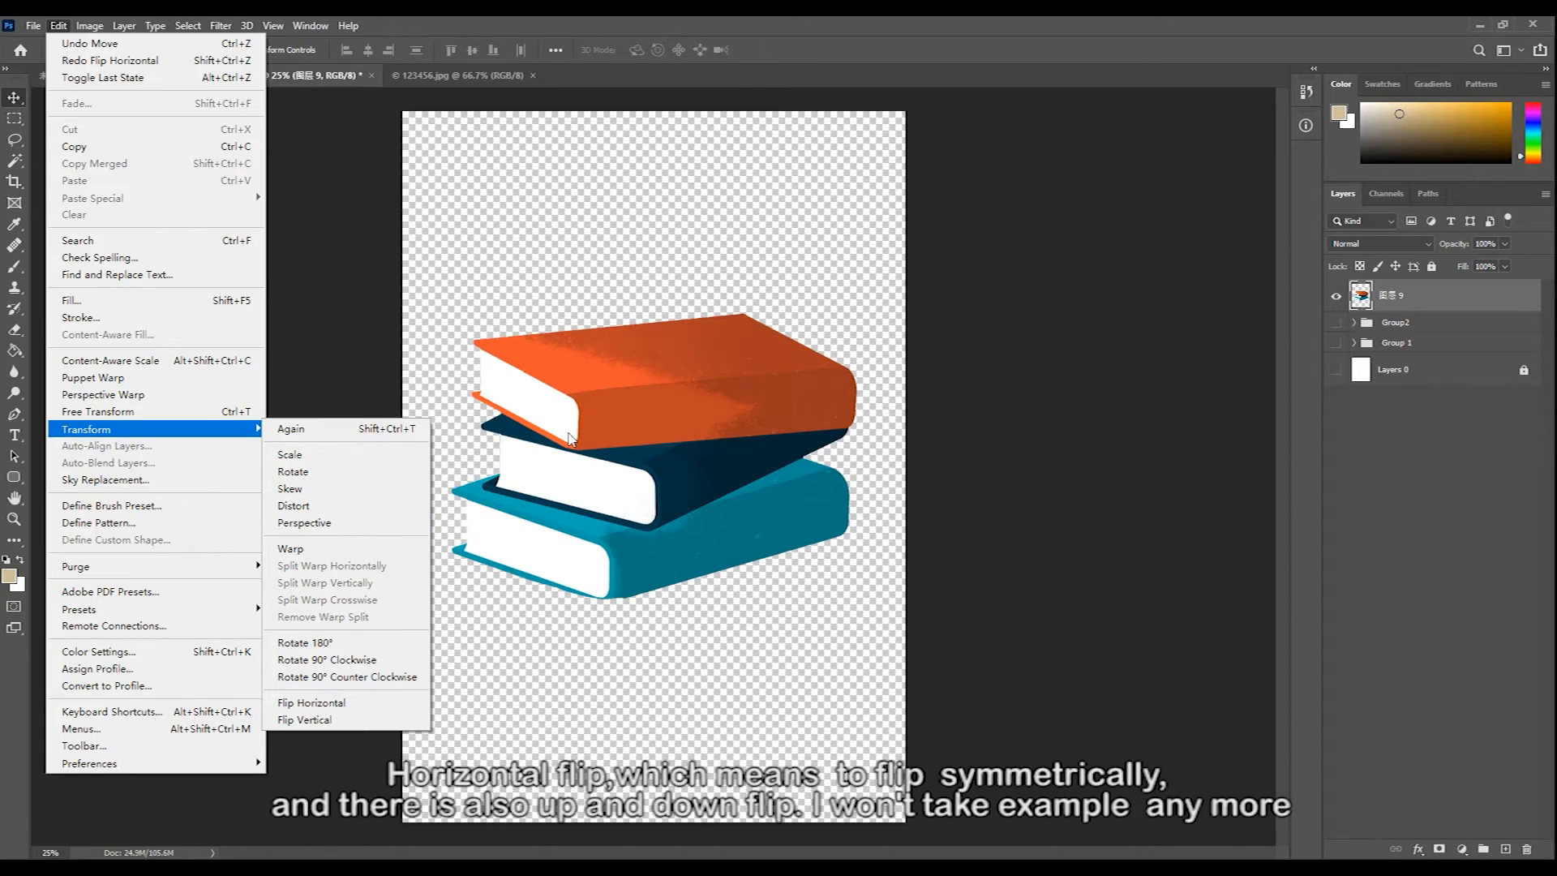
{"action": "mouse_move", "coordinate": [856, 456]}
{"action": "left_mouse_down"}
{"action": "mouse_move", "coordinate": [832, 458]}
{"action": "mouse_move", "coordinate": [996, 454]}
{"action": "mouse_move", "coordinate": [633, 466]}
{"action": "mouse_move", "coordinate": [852, 477]}
{"action": "left_mouse_up"}
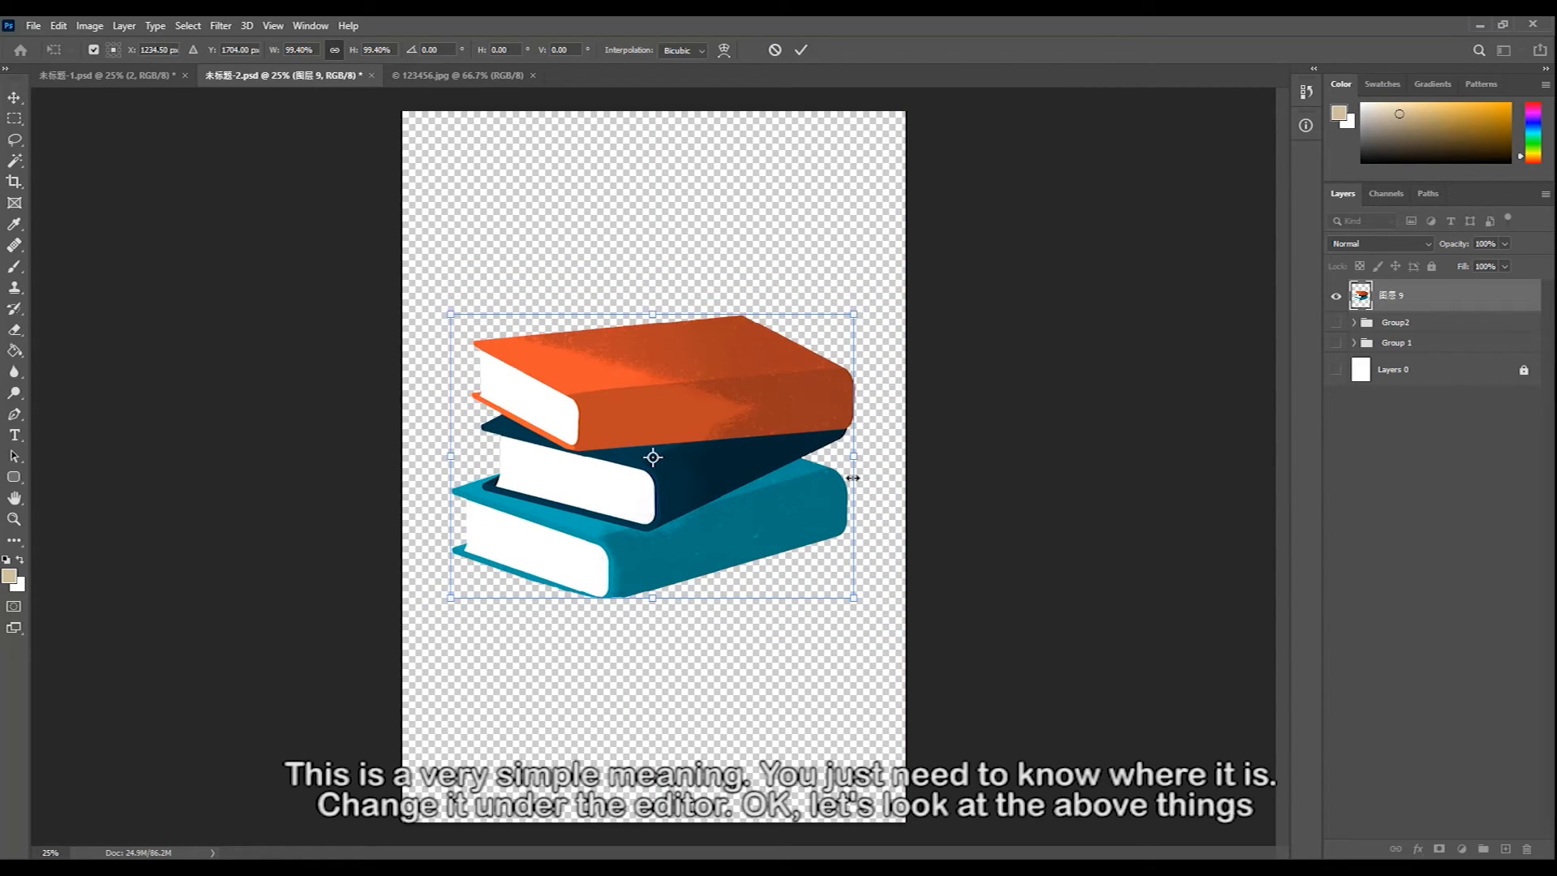
{"action": "mouse_move", "coordinate": [853, 472]}
{"action": "left_mouse_down"}
{"action": "mouse_move", "coordinate": [753, 487]}
{"action": "mouse_move", "coordinate": [911, 476]}
{"action": "mouse_move", "coordinate": [703, 499]}
{"action": "mouse_move", "coordinate": [910, 495]}
{"action": "mouse_move", "coordinate": [833, 495]}
{"action": "mouse_move", "coordinate": [852, 495]}
{"action": "left_mouse_up"}
{"action": "key", "text": "Return"}
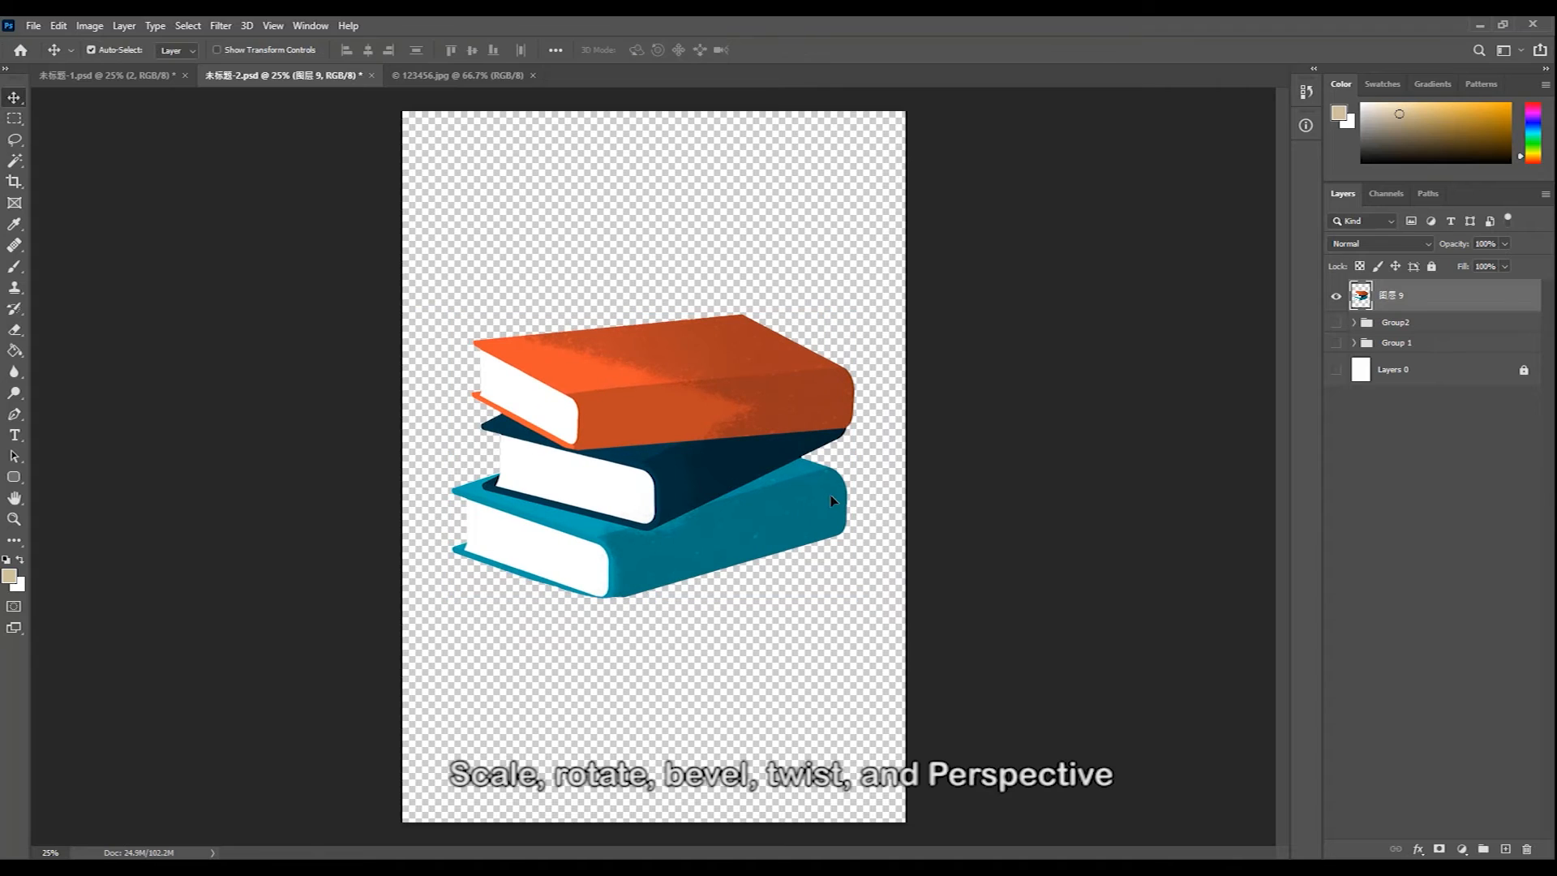
{"action": "mouse_move", "coordinate": [722, 494]}
{"action": "left_mouse_down"}
{"action": "mouse_move", "coordinate": [725, 469]}
{"action": "mouse_move", "coordinate": [702, 499]}
{"action": "mouse_move", "coordinate": [717, 492]}
{"action": "left_mouse_up"}
- Try rotating the book stack about 15° clockwise within Free Transform and moving it slightly, and undo both changes
{"action": "key", "text": "ctrl+t"}
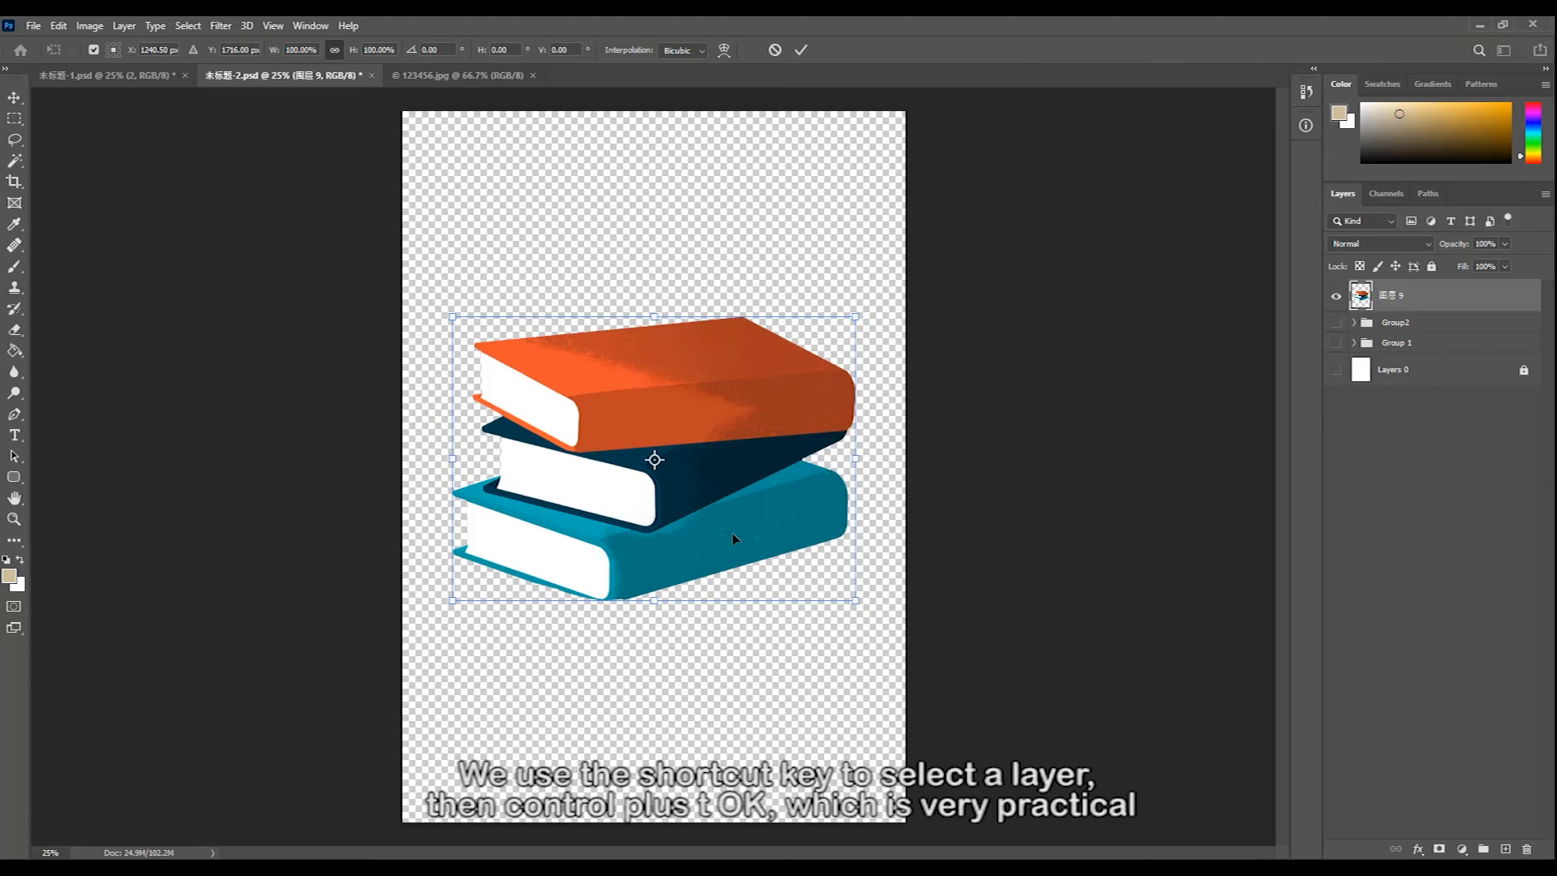
{"action": "right_click", "coordinate": [635, 374]}
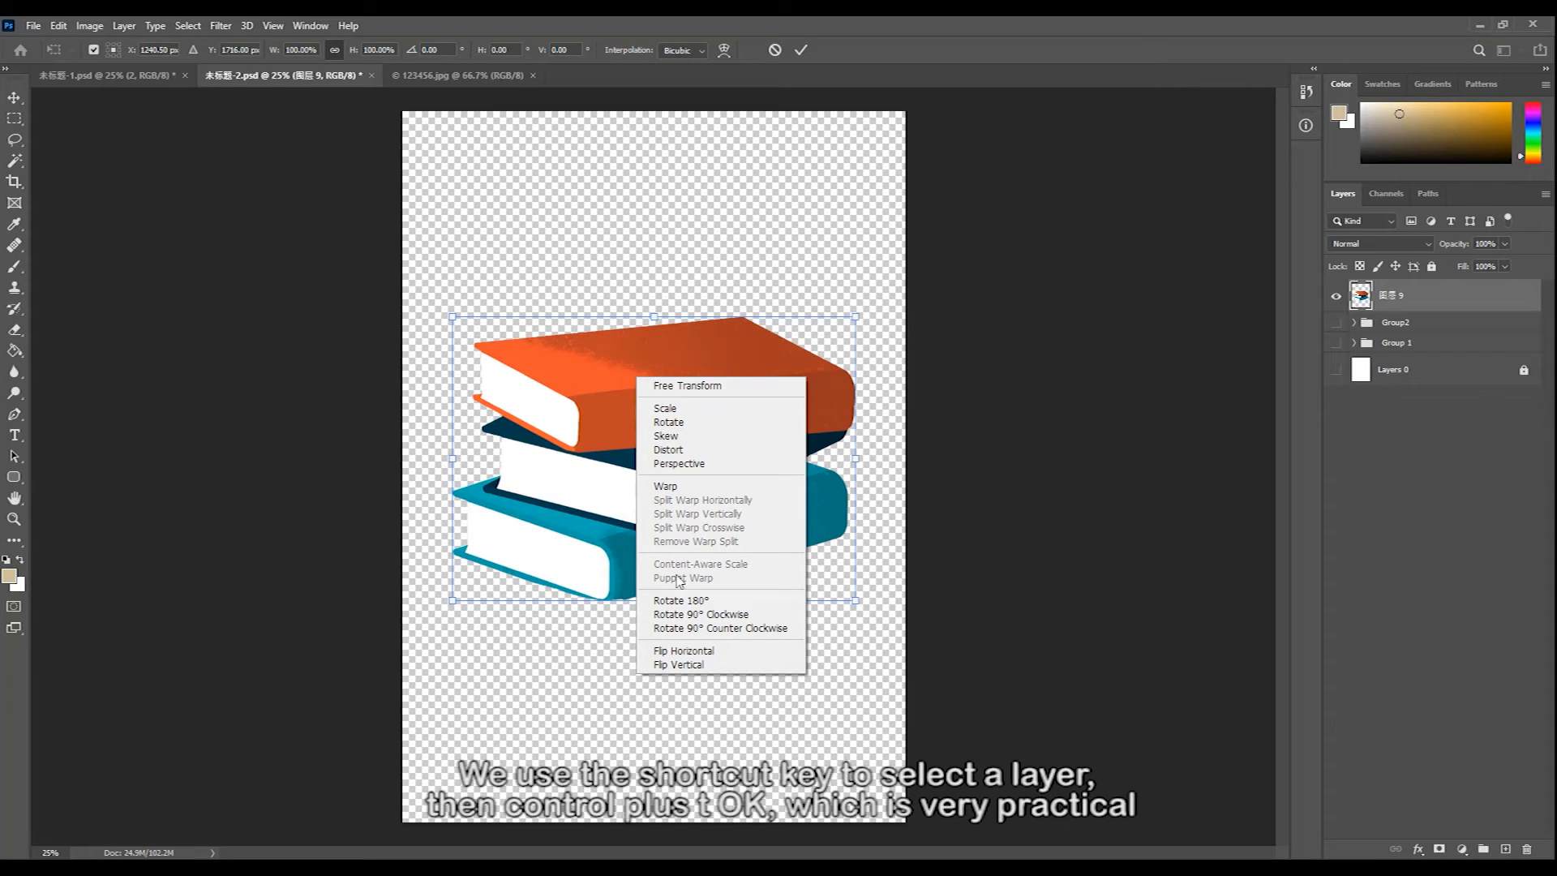
{"action": "left_click", "coordinate": [677, 395]}
{"action": "right_click", "coordinate": [675, 395]}
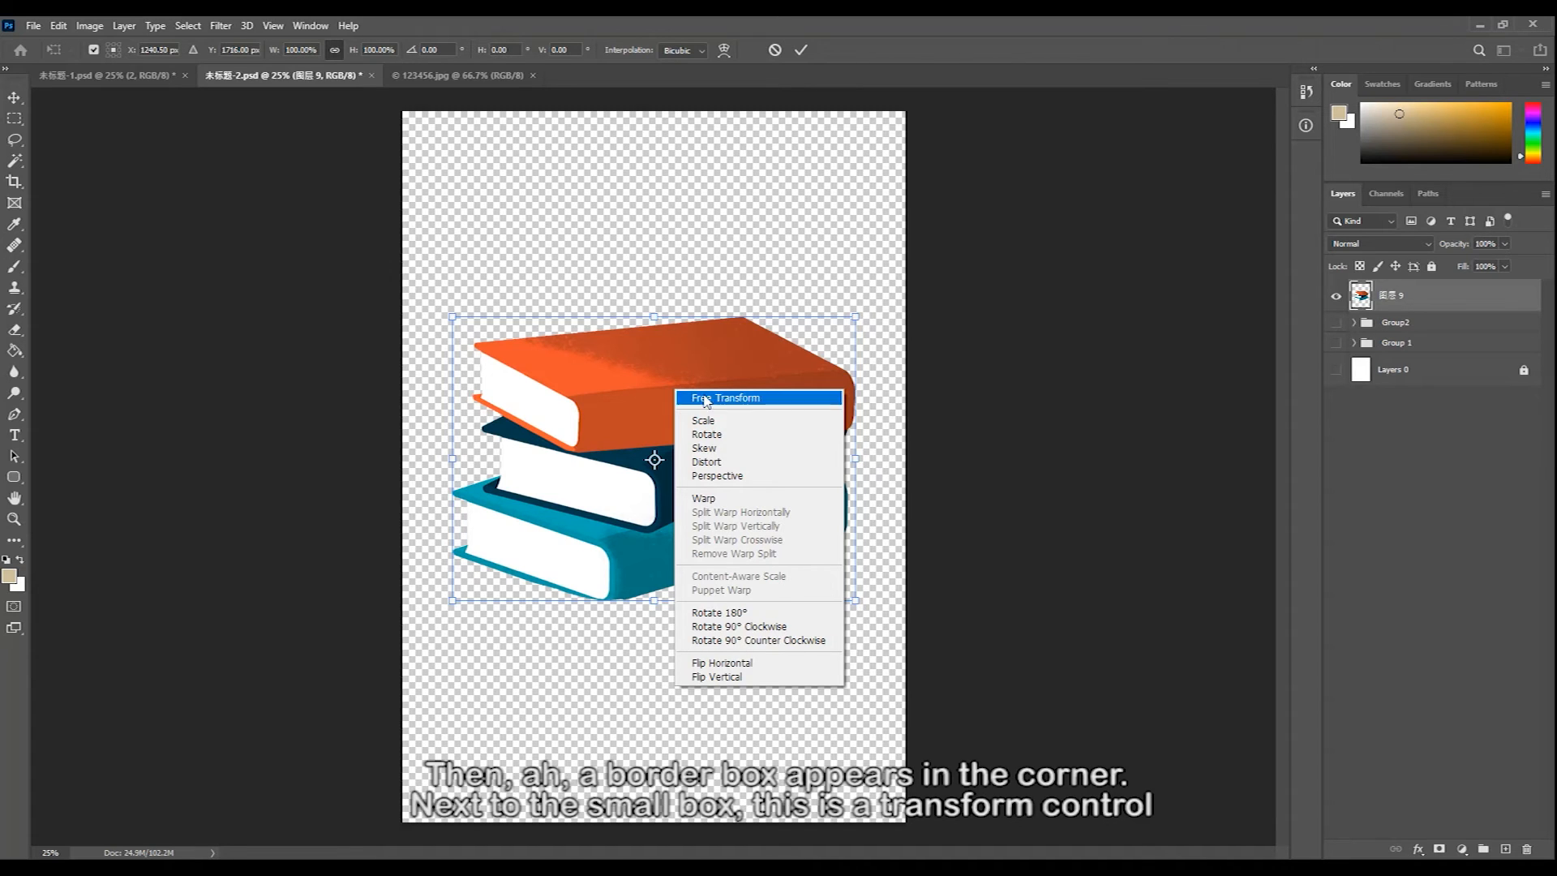
{"action": "left_click", "coordinate": [710, 438]}
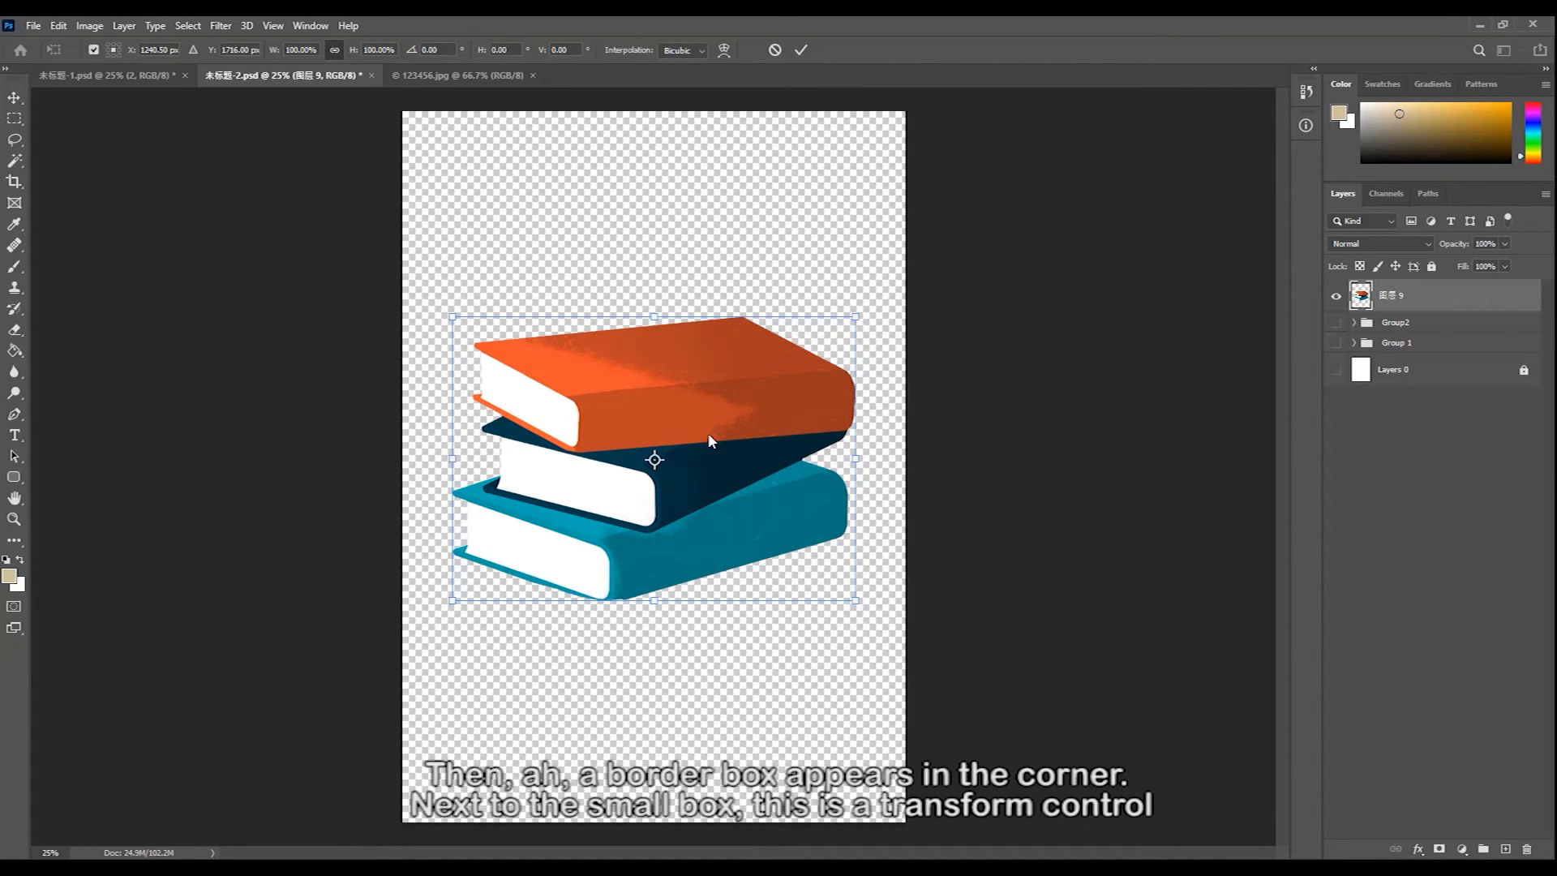
{"action": "left_click_drag", "start_coordinate": [861, 605], "coordinate": [844, 689]}
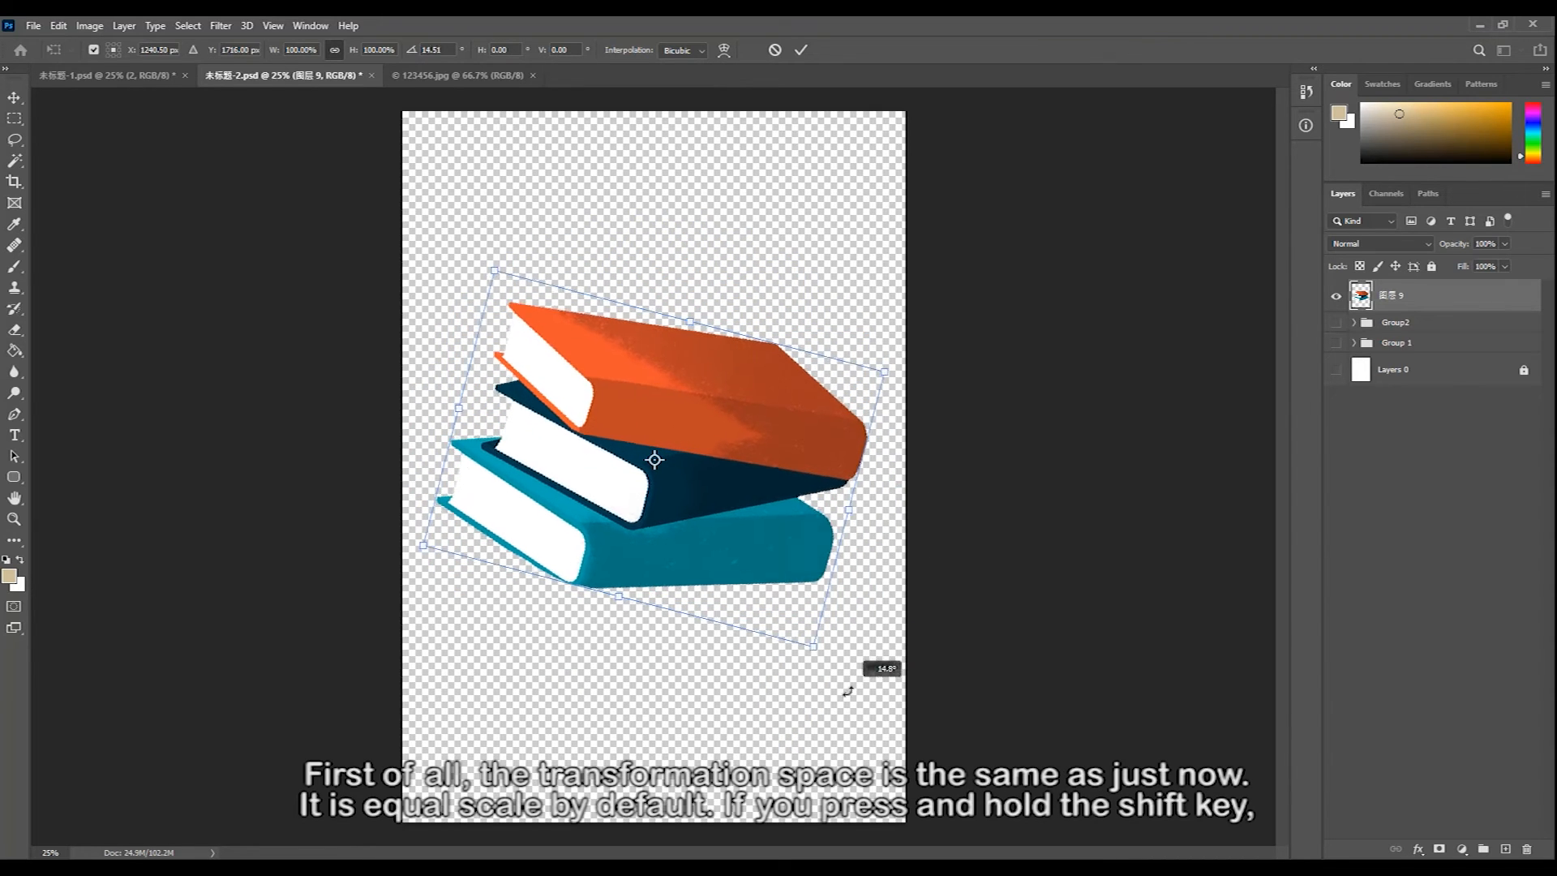
{"action": "key", "text": "Return"}
{"action": "mouse_move", "coordinate": [638, 488]}
{"action": "left_mouse_down"}
{"action": "mouse_move", "coordinate": [591, 465]}
{"action": "mouse_move", "coordinate": [648, 487]}
{"action": "left_mouse_up"}
{"action": "key", "text": "ctrl+z"}
{"action": "key", "text": "ctrl+z"}
- Try skewing the book stack by pulling its lower-right corner inward, and undo the skew
{"action": "key", "text": "ctrl+t"}
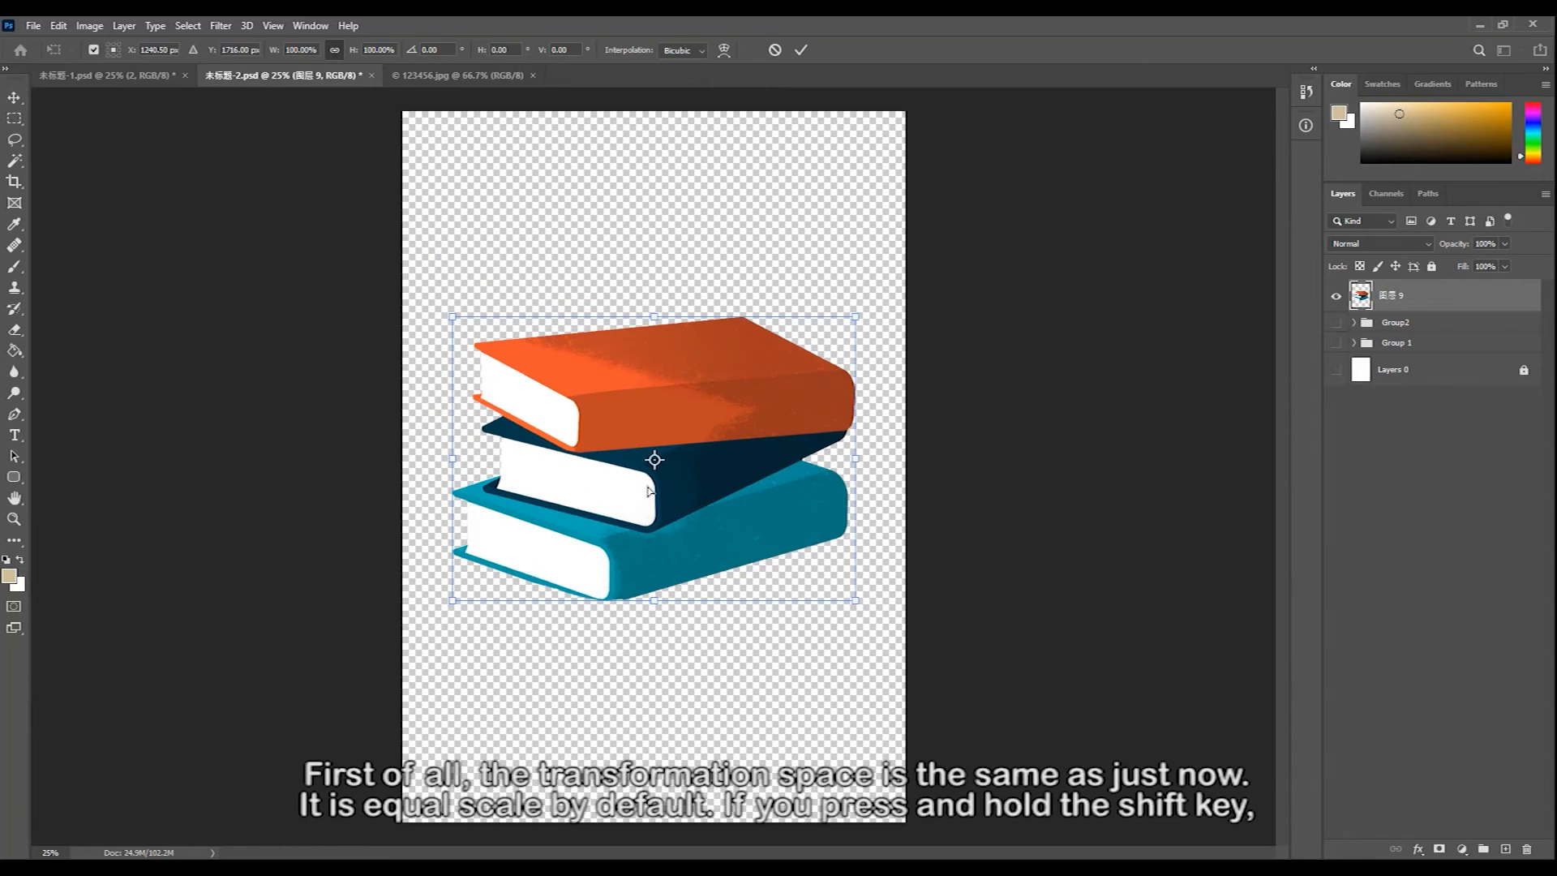
{"action": "right_click", "coordinate": [632, 343]}
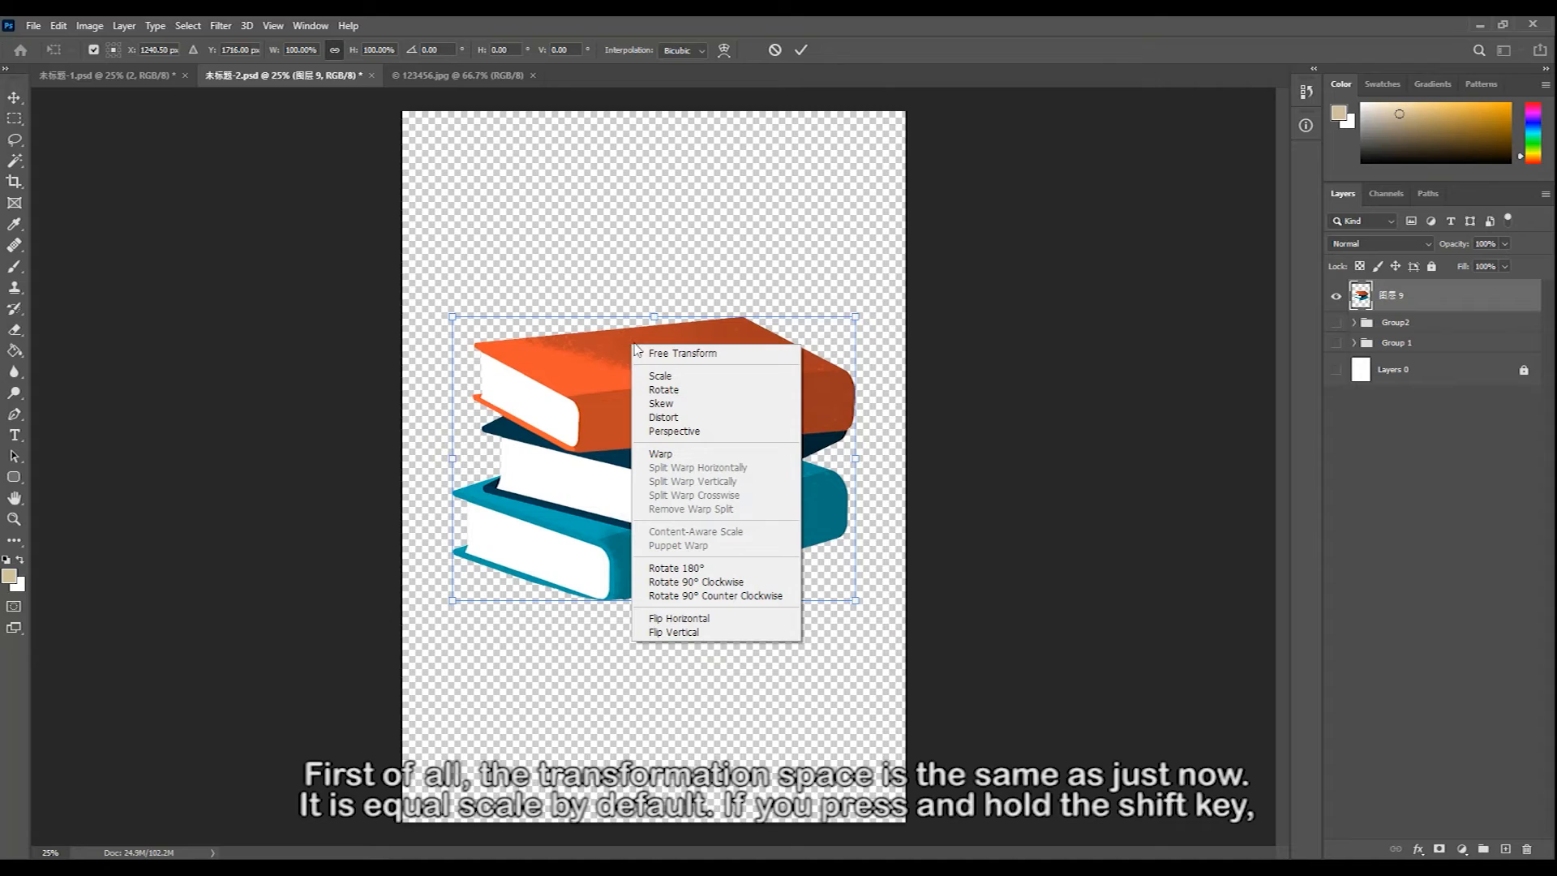
{"action": "left_click", "coordinate": [670, 403]}
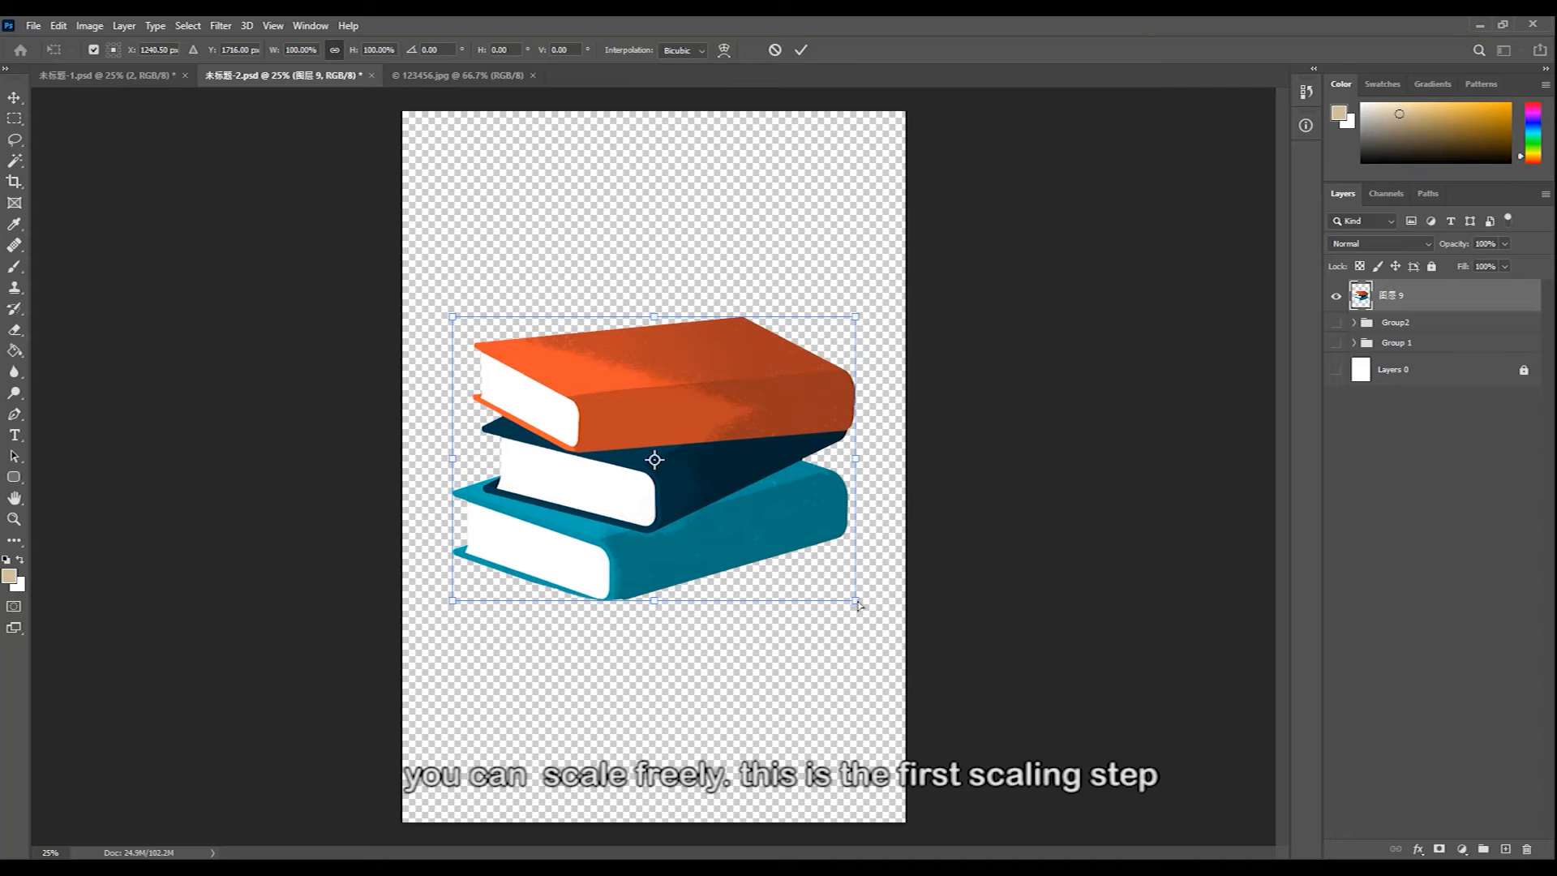
{"action": "left_click_drag", "start_coordinate": [856, 604], "coordinate": [792, 563]}
{"action": "key", "text": "Return"}
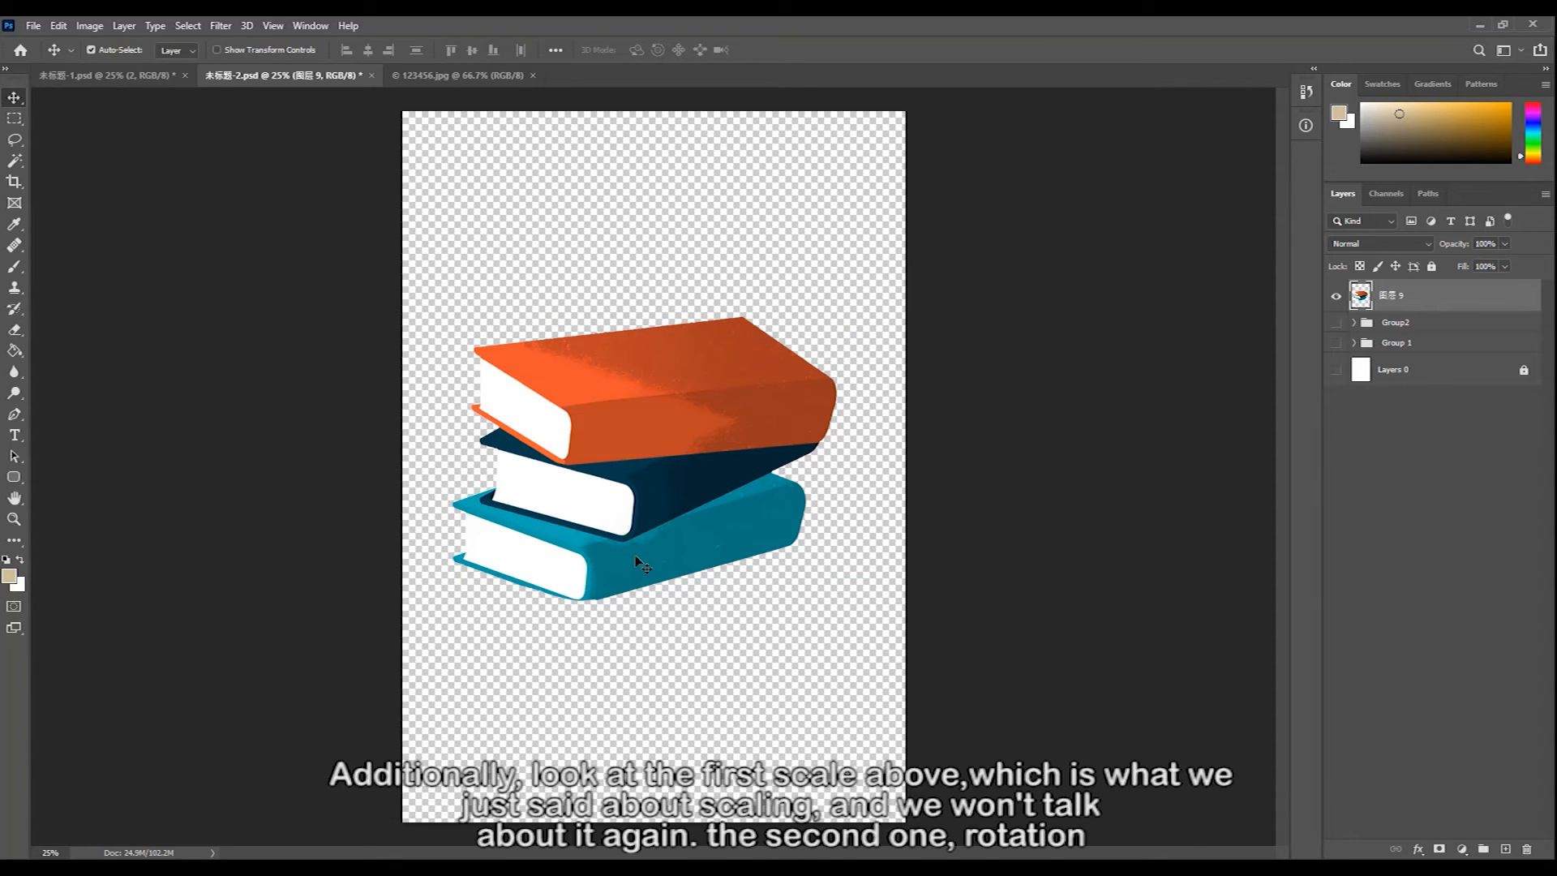
{"action": "key", "text": "ctrl+z"}
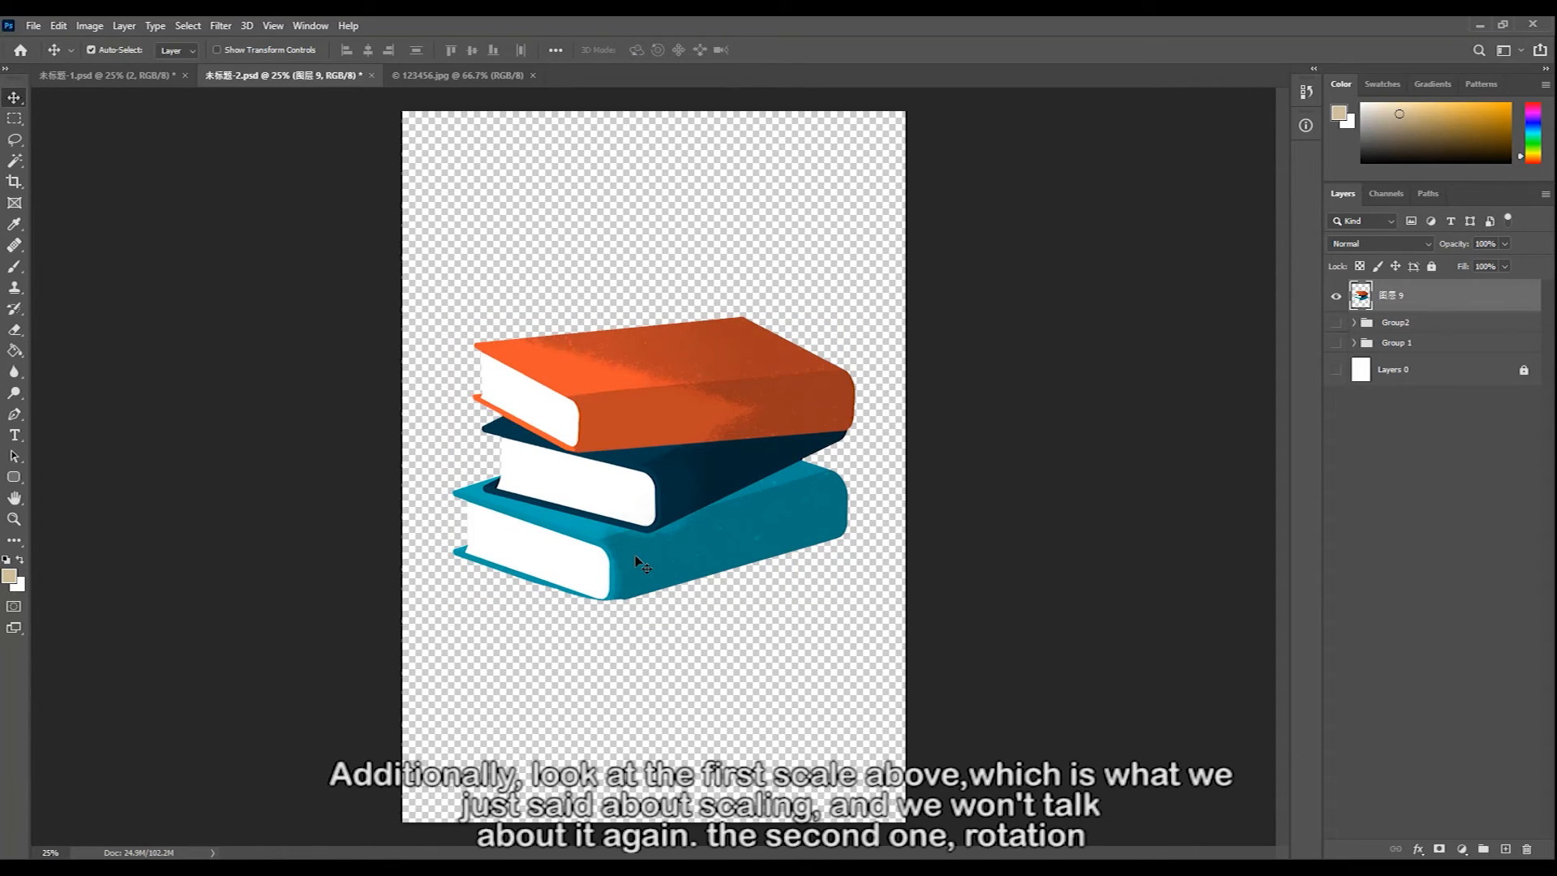
- Try distorting the book stack by pulling its lower-right corner far up and inward, and undo the distortion
{"action": "key", "text": "ctrl+t"}
{"action": "right_click", "coordinate": [607, 385]}
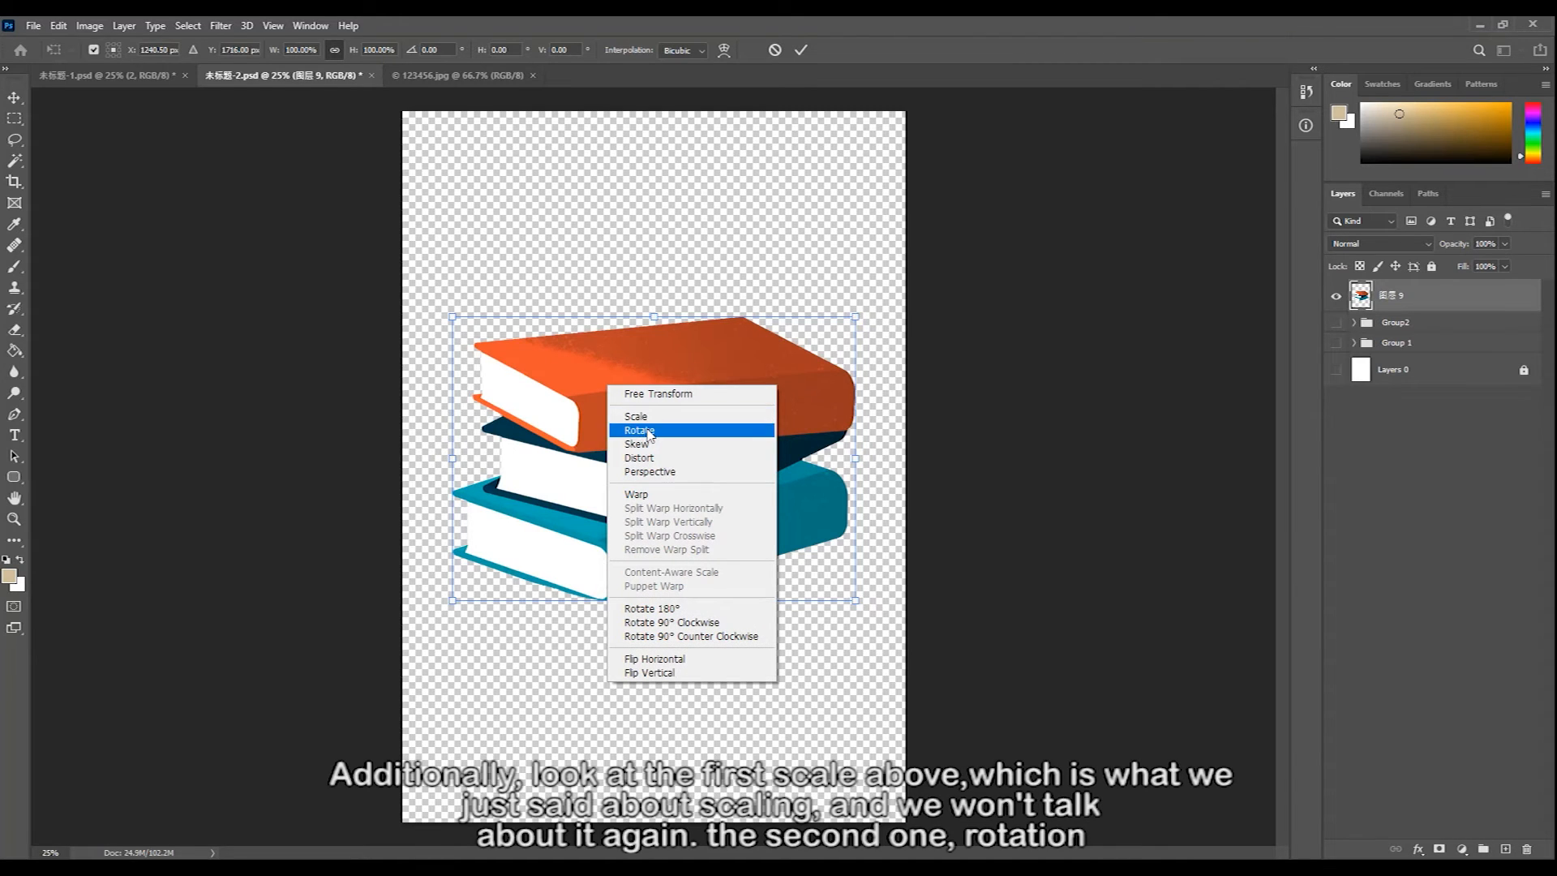
{"action": "left_click", "coordinate": [646, 463]}
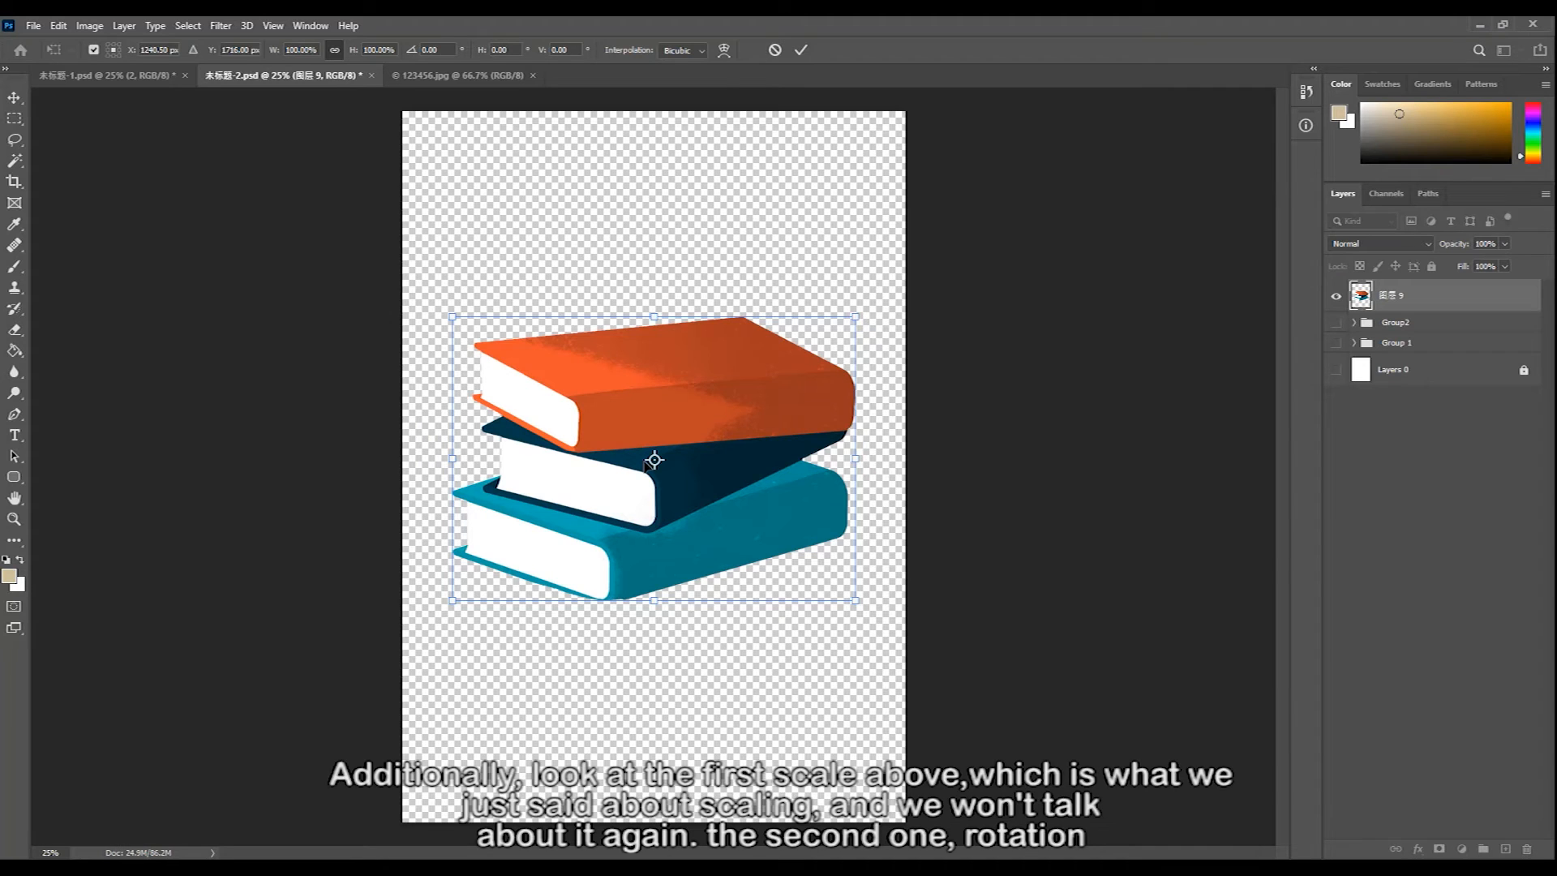
{"action": "left_click_drag", "start_coordinate": [856, 601], "coordinate": [753, 461]}
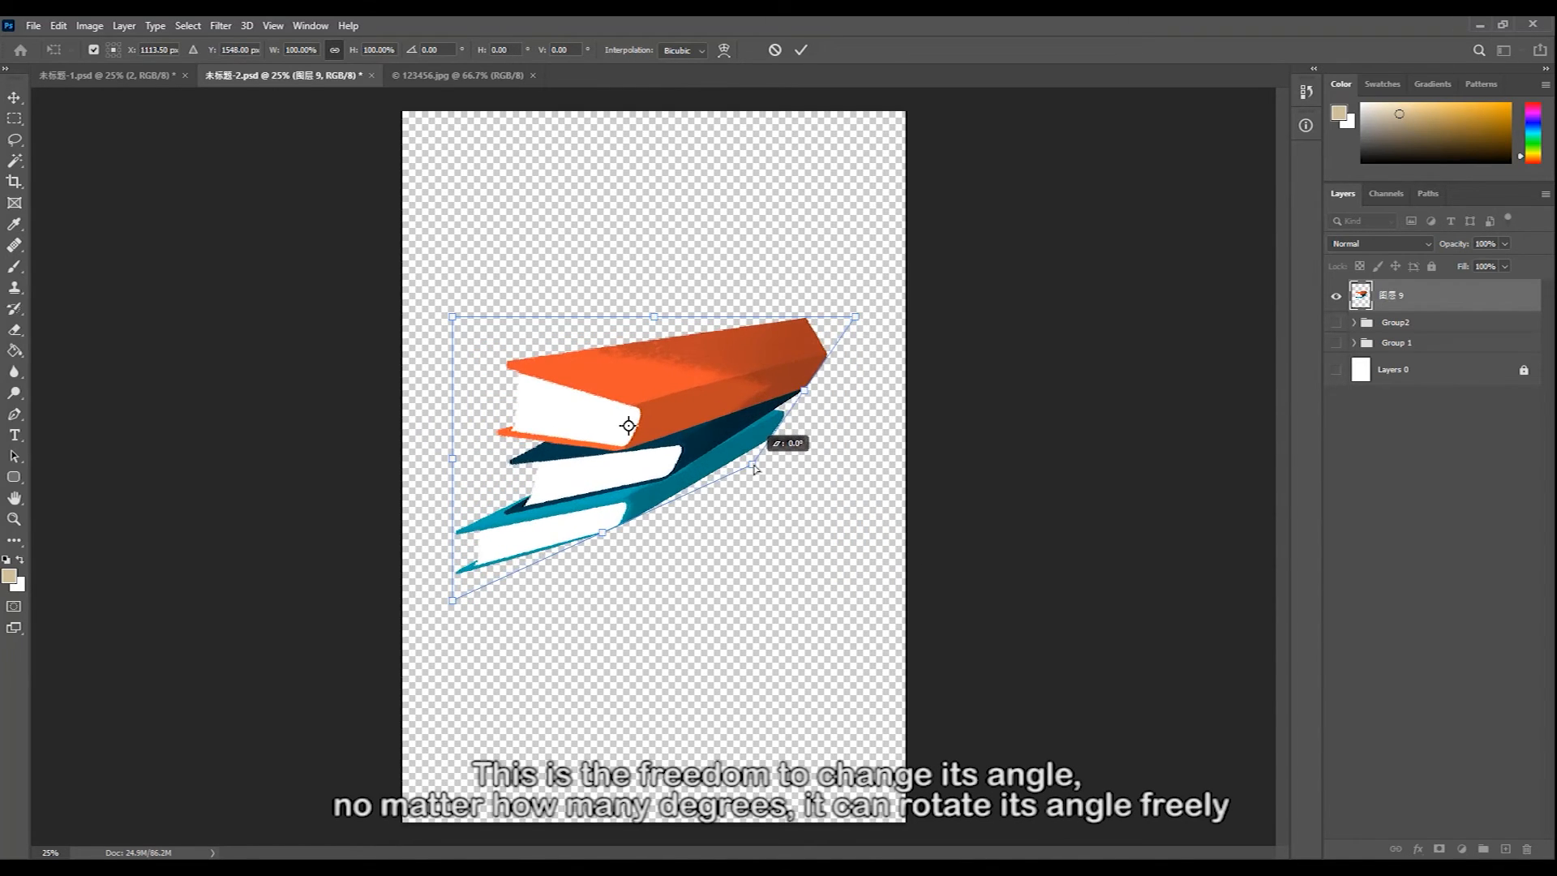
{"action": "key", "text": "Return"}
{"action": "key", "text": "ctrl+z"}
- Try a Perspective transform on the book stack, narrowing its right side and widening its left side, and undo it
{"action": "key", "text": "ctrl+t"}
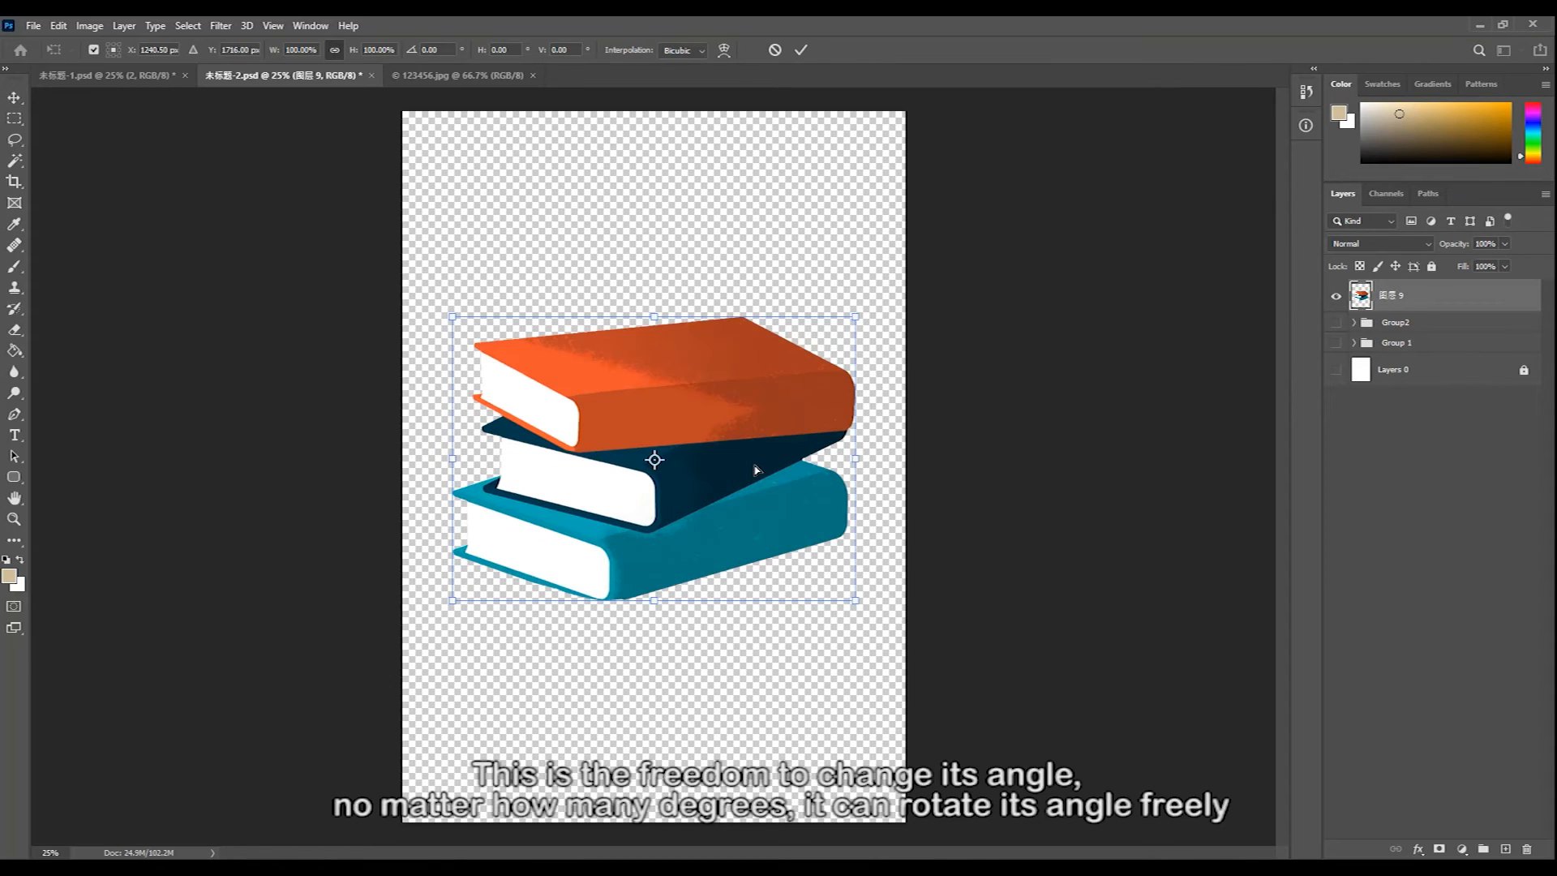
{"action": "right_click", "coordinate": [627, 387]}
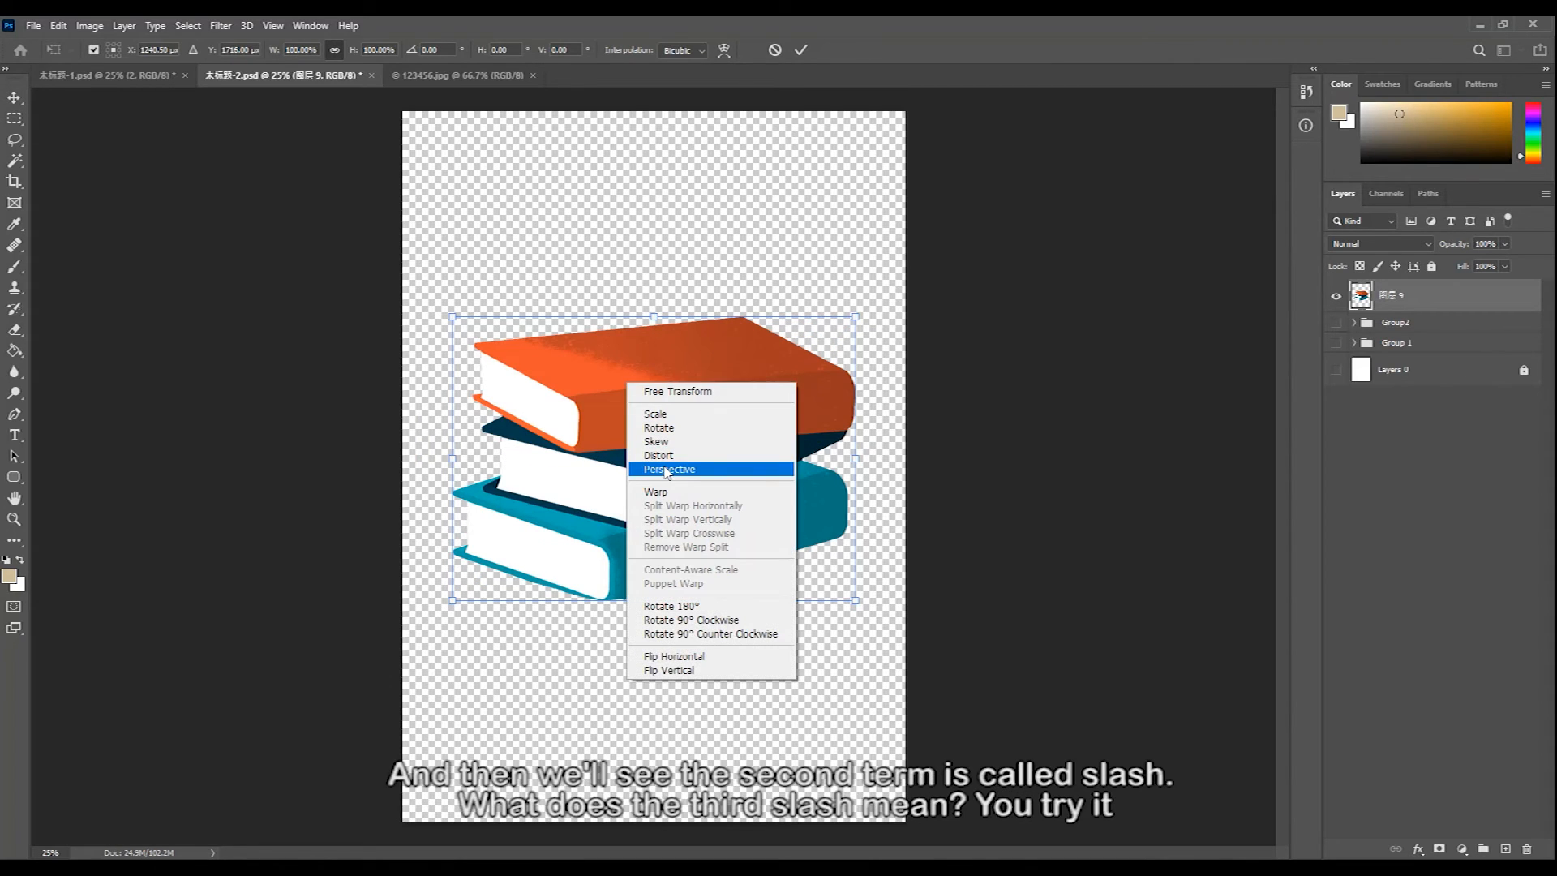
{"action": "left_click", "coordinate": [702, 472]}
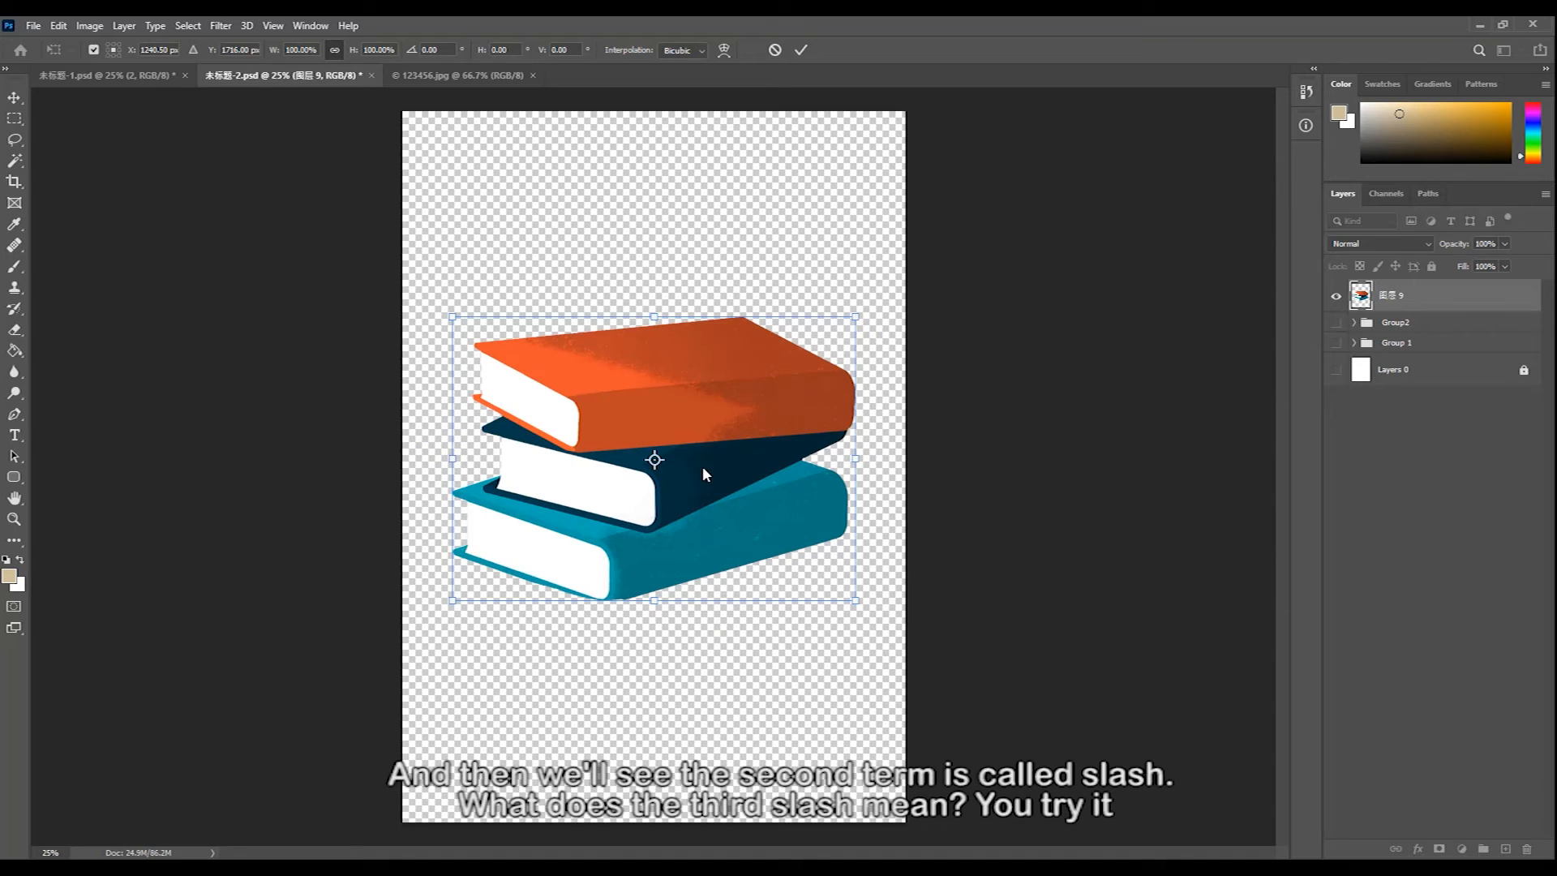
{"action": "left_click_drag", "start_coordinate": [857, 603], "coordinate": [807, 507]}
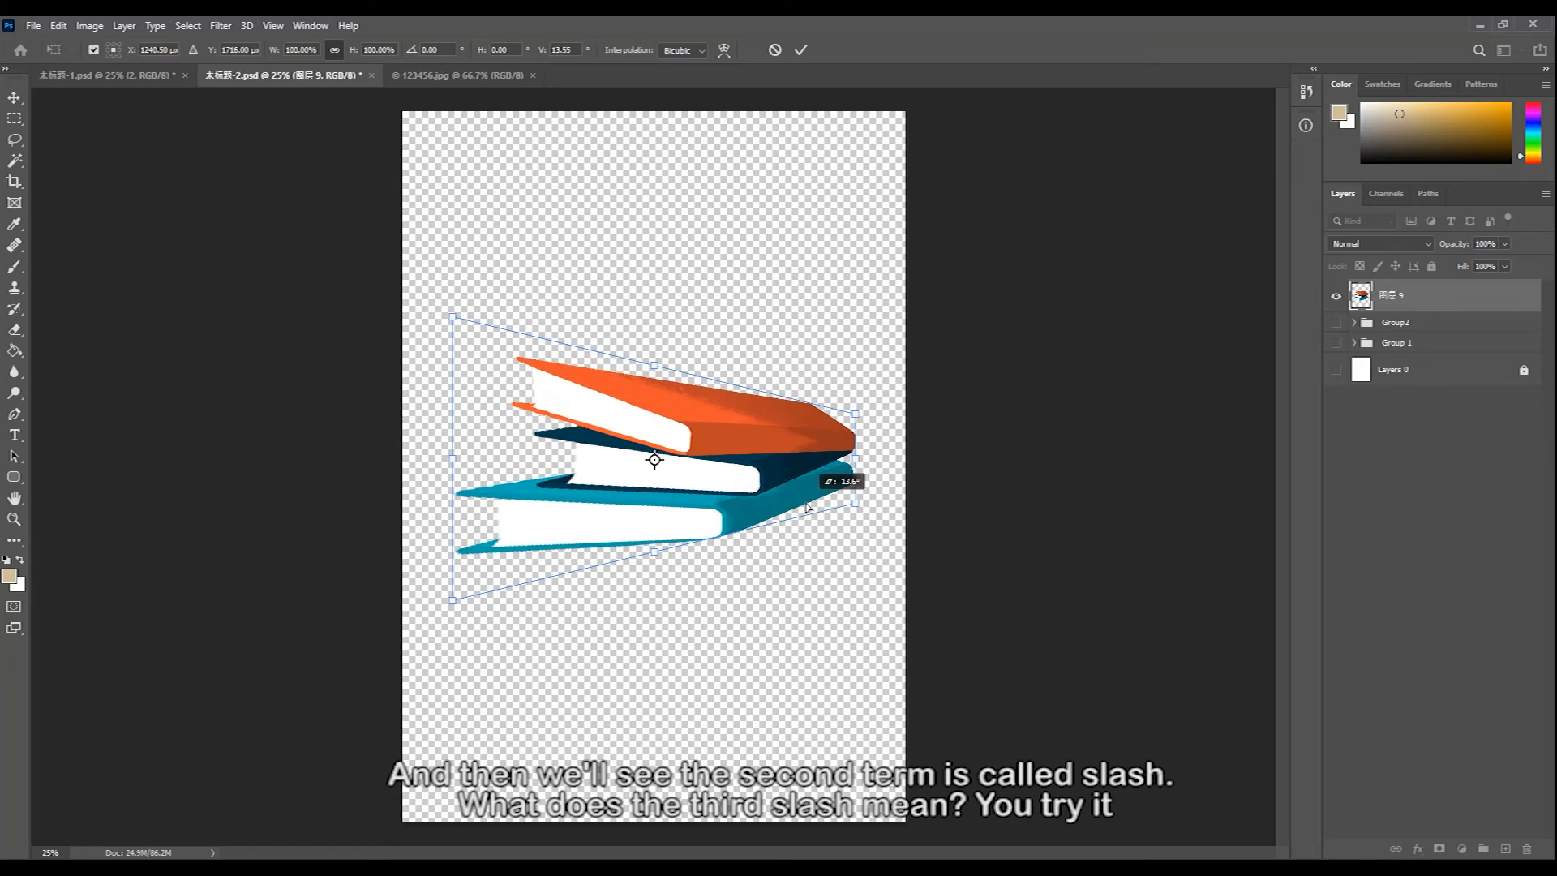
{"action": "left_click_drag", "start_coordinate": [452, 601], "coordinate": [480, 790]}
{"action": "key", "text": "Return"}
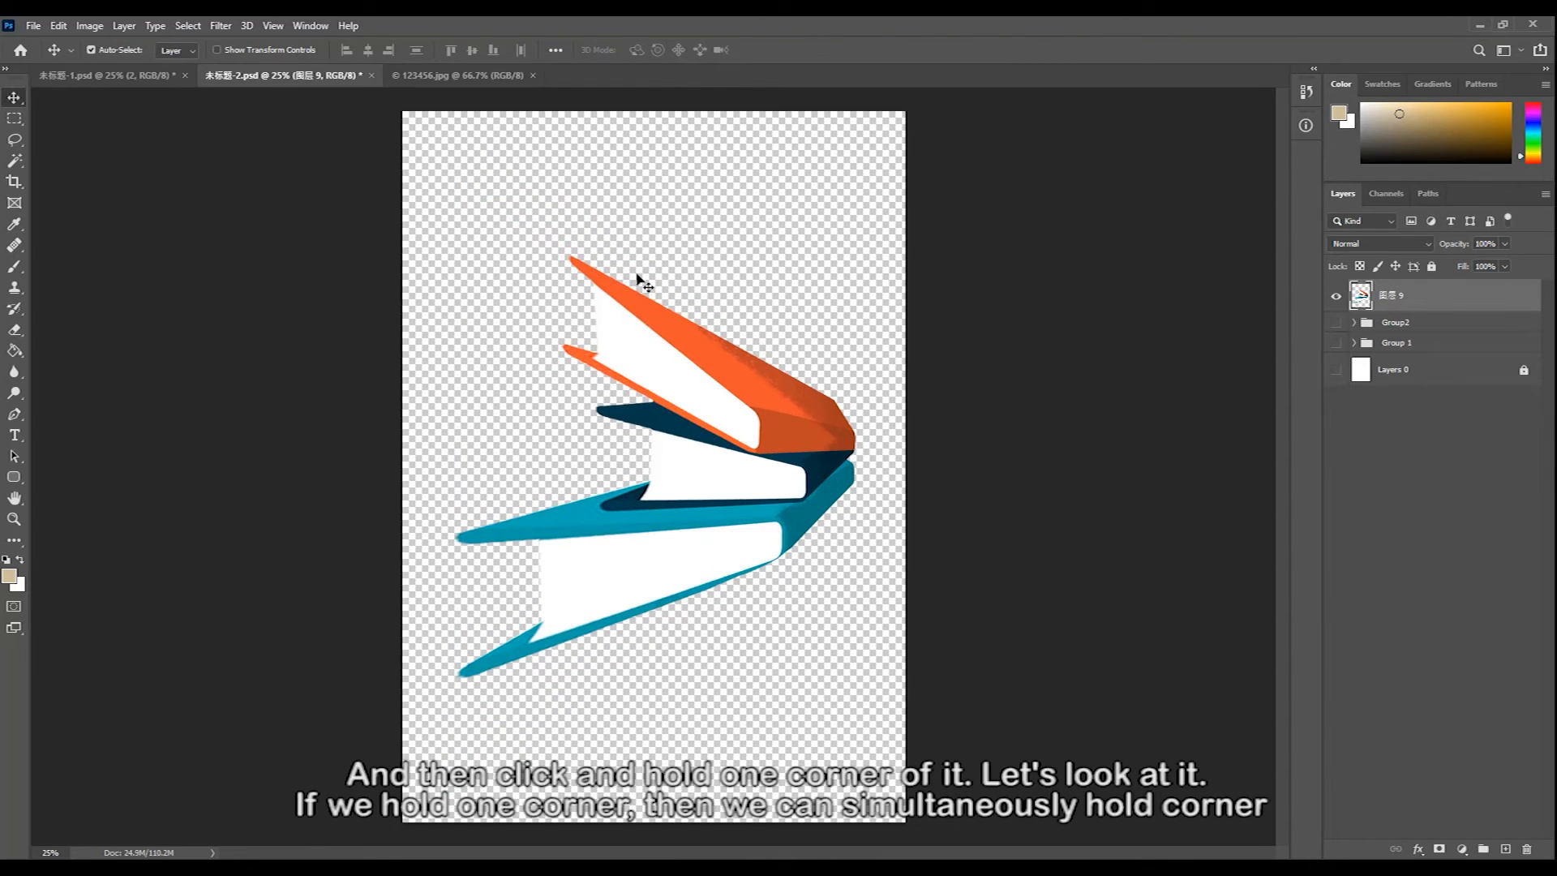
{"action": "key", "text": "ctrl+z"}
- Try warping the book stack by bulging its bottom and left edges outward and bending its top edge into an S-curve
{"action": "key", "text": "ctrl+t"}
{"action": "right_click", "coordinate": [678, 532]}
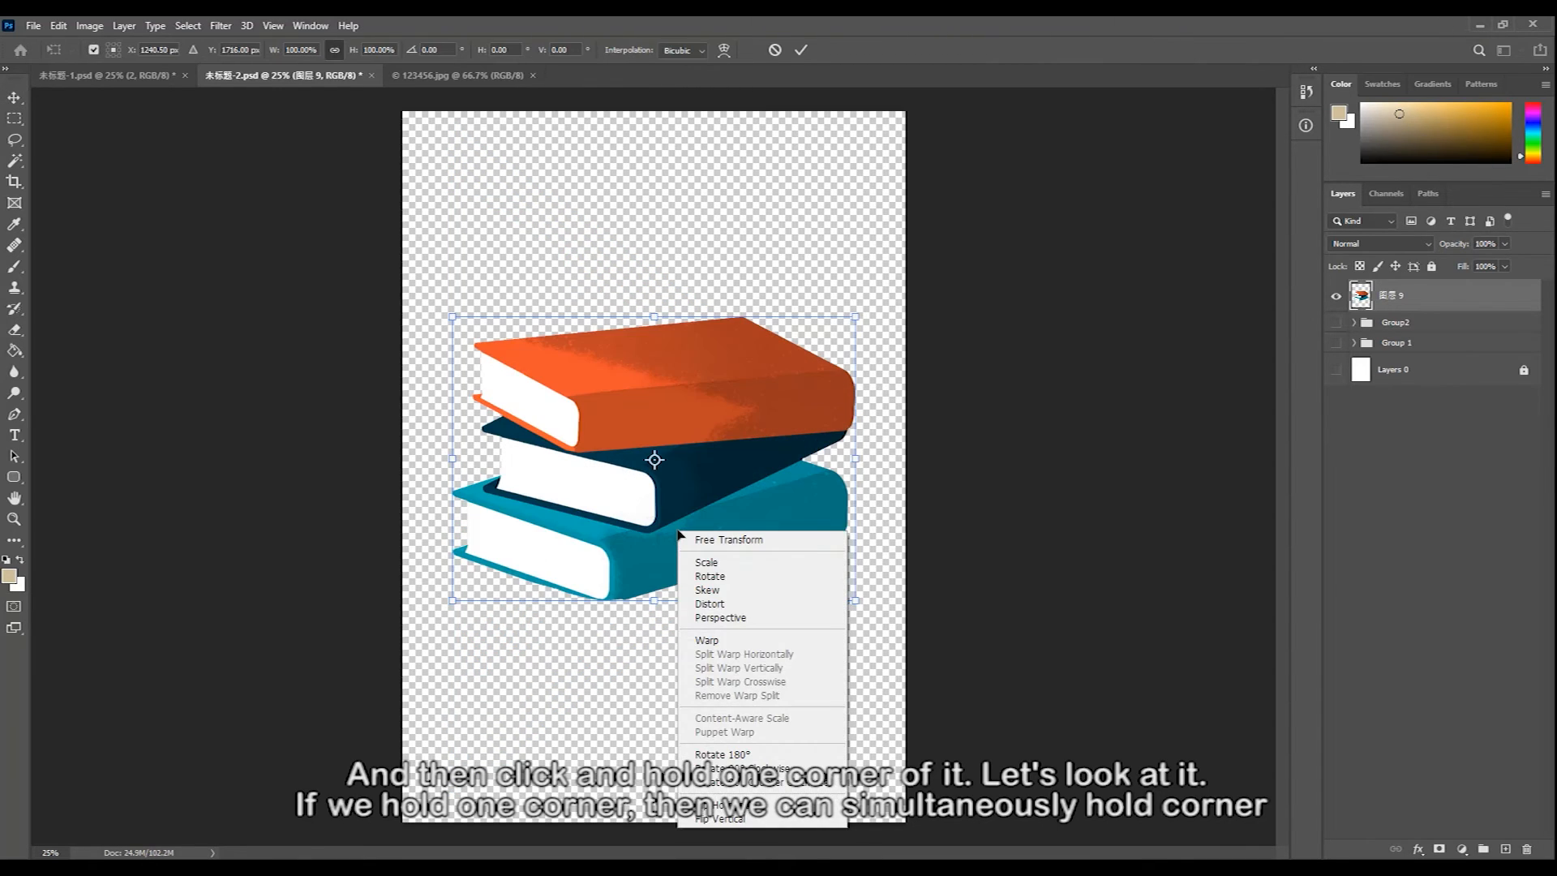
{"action": "left_click", "coordinate": [719, 642]}
{"action": "left_click_drag", "start_coordinate": [688, 557], "coordinate": [723, 607]}
{"action": "left_click_drag", "start_coordinate": [767, 673], "coordinate": [783, 694]}
{"action": "left_click_drag", "start_coordinate": [604, 631], "coordinate": [564, 703]}
{"action": "left_click_drag", "start_coordinate": [453, 507], "coordinate": [350, 468]}
{"action": "left_click_drag", "start_coordinate": [454, 410], "coordinate": [355, 383]}
{"action": "left_click_drag", "start_coordinate": [586, 316], "coordinate": [561, 186]}
{"action": "left_click_drag", "start_coordinate": [733, 295], "coordinate": [781, 638]}
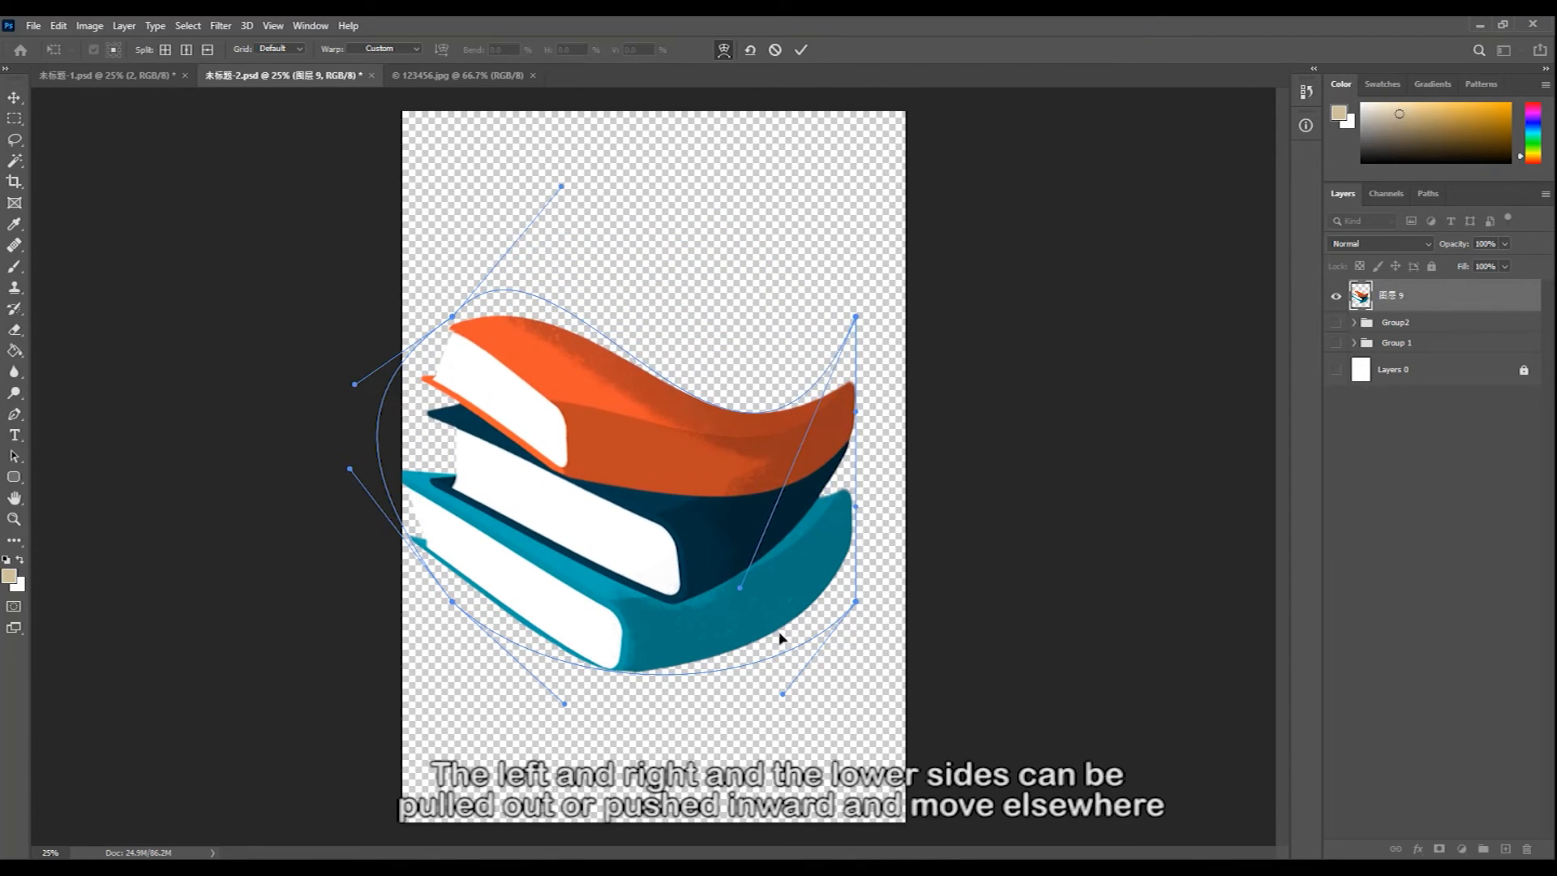
- Reshape the warp's bottom edge into an S-curve, pull its upper-right corner outward, and bulge the lower part of the right edge
{"action": "left_click_drag", "start_coordinate": [565, 703], "coordinate": [587, 495]}
{"action": "left_click_drag", "start_coordinate": [783, 695], "coordinate": [724, 739]}
{"action": "left_click_drag", "start_coordinate": [856, 317], "coordinate": [881, 275]}
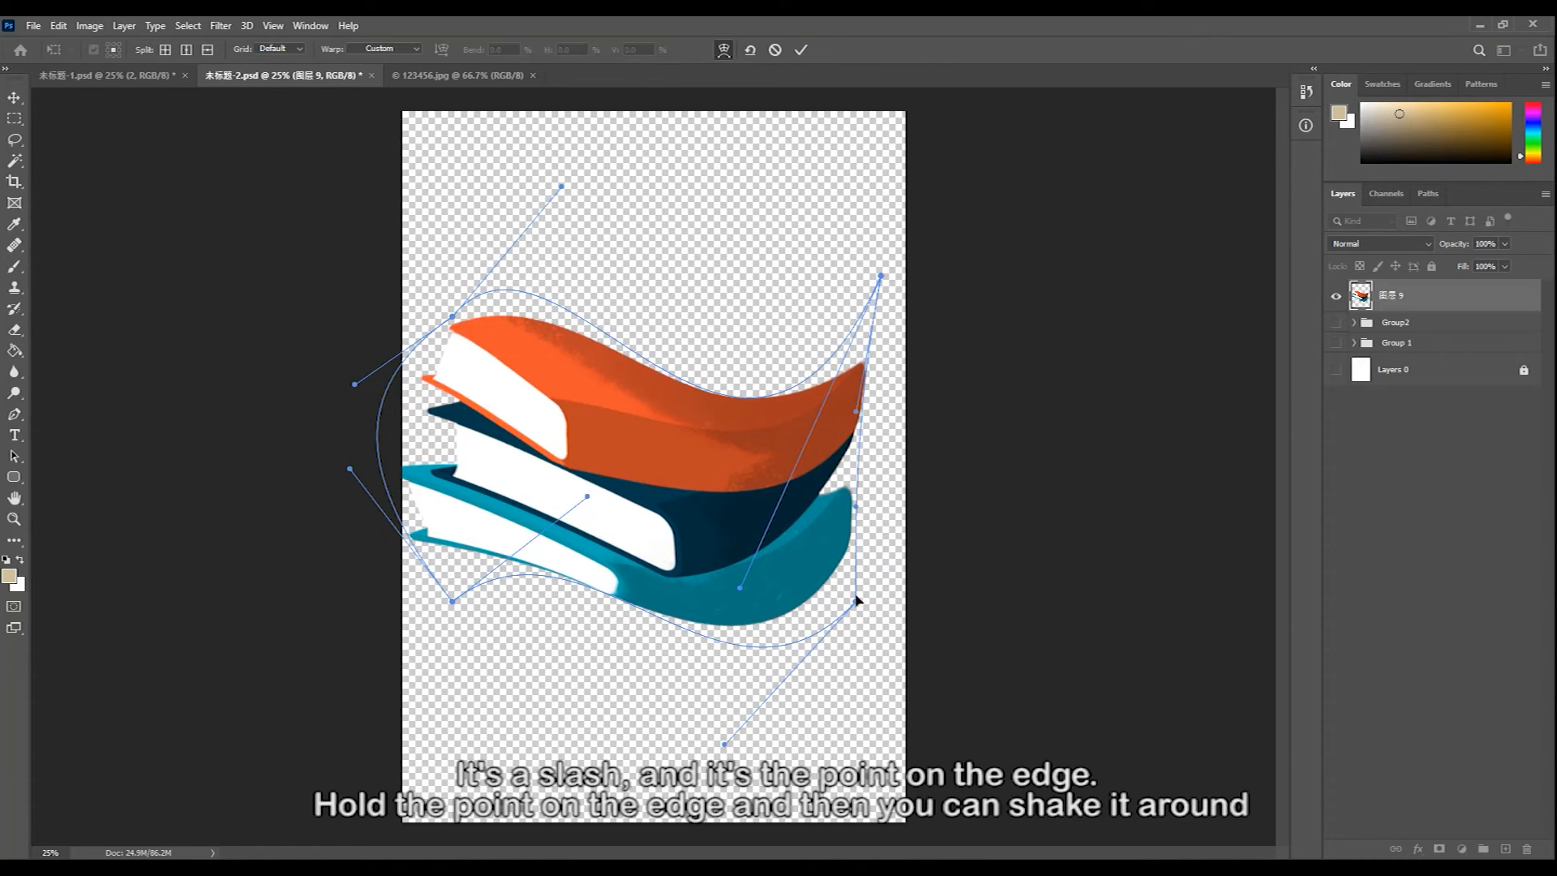
{"action": "left_click_drag", "start_coordinate": [857, 412], "coordinate": [827, 418]}
{"action": "left_click_drag", "start_coordinate": [856, 507], "coordinate": [971, 488]}
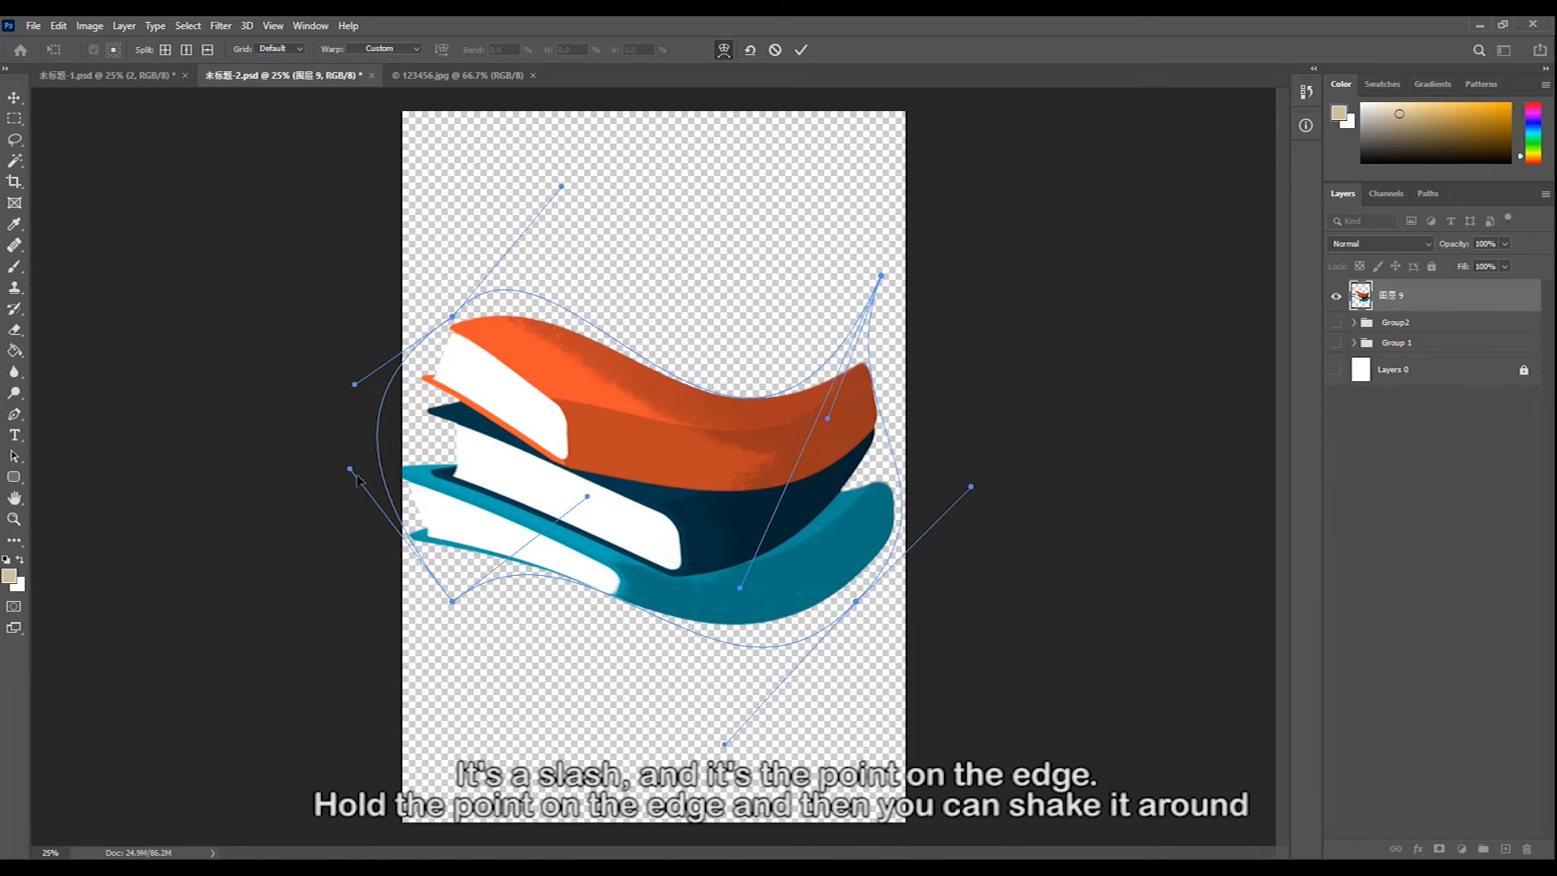
- Adjust the warp's left edge handles and raise its upper-left corner, apply the warp, and undo it
{"action": "left_click_drag", "start_coordinate": [349, 469], "coordinate": [709, 462]}
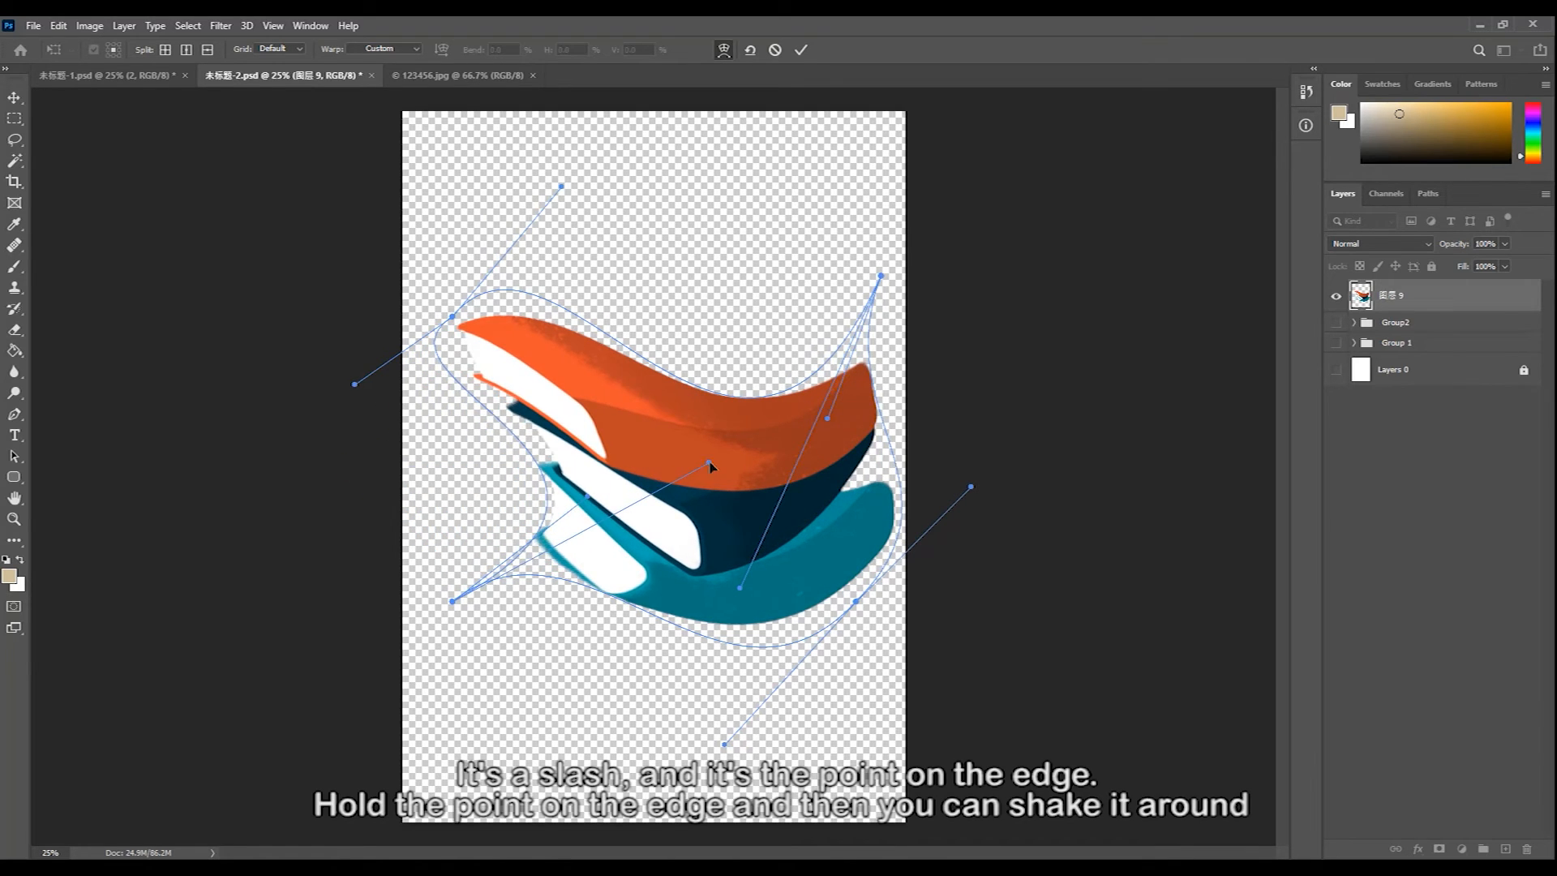
{"action": "left_click_drag", "start_coordinate": [453, 324], "coordinate": [437, 261]}
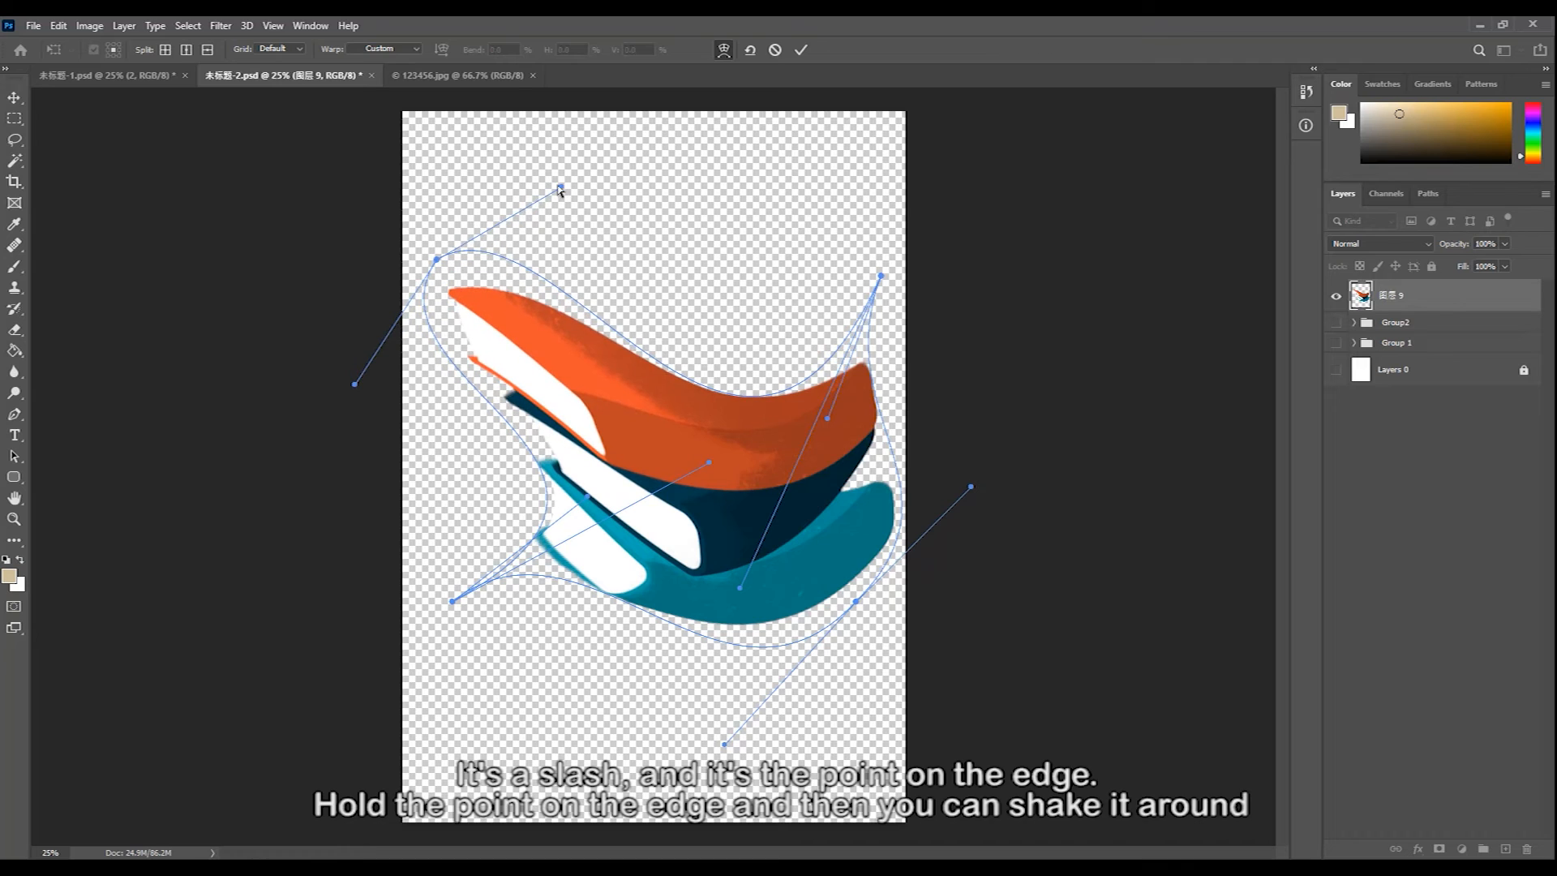
{"action": "left_click_drag", "start_coordinate": [561, 188], "coordinate": [562, 176]}
{"action": "left_click_drag", "start_coordinate": [354, 385], "coordinate": [558, 382]}
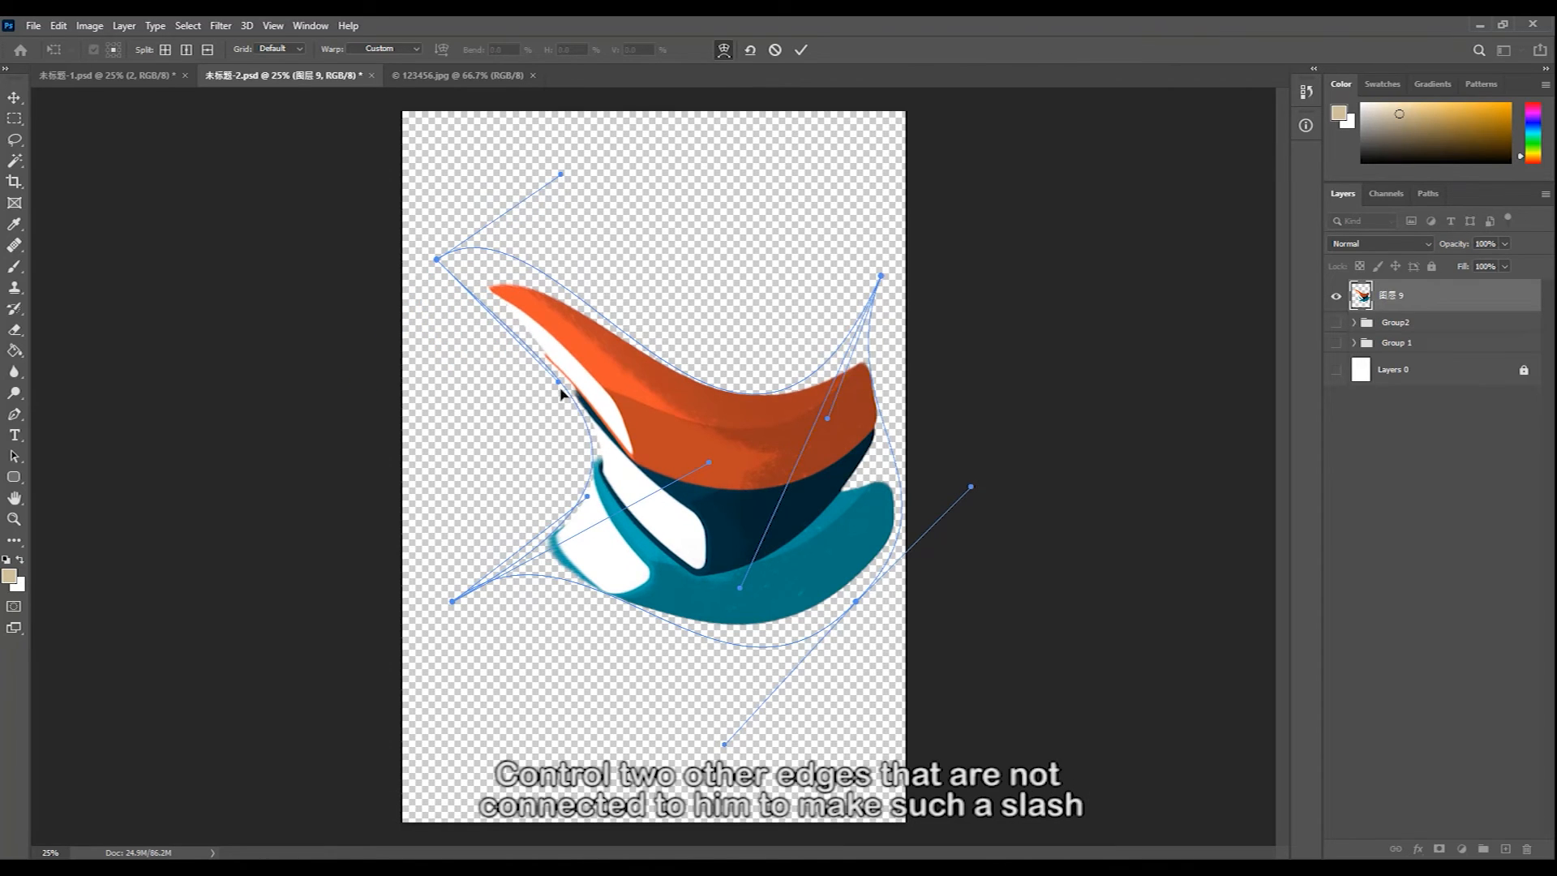
{"action": "mouse_move", "coordinate": [582, 493]}
{"action": "left_mouse_down"}
{"action": "mouse_move", "coordinate": [527, 477]}
{"action": "mouse_move", "coordinate": [576, 494]}
{"action": "left_mouse_up"}
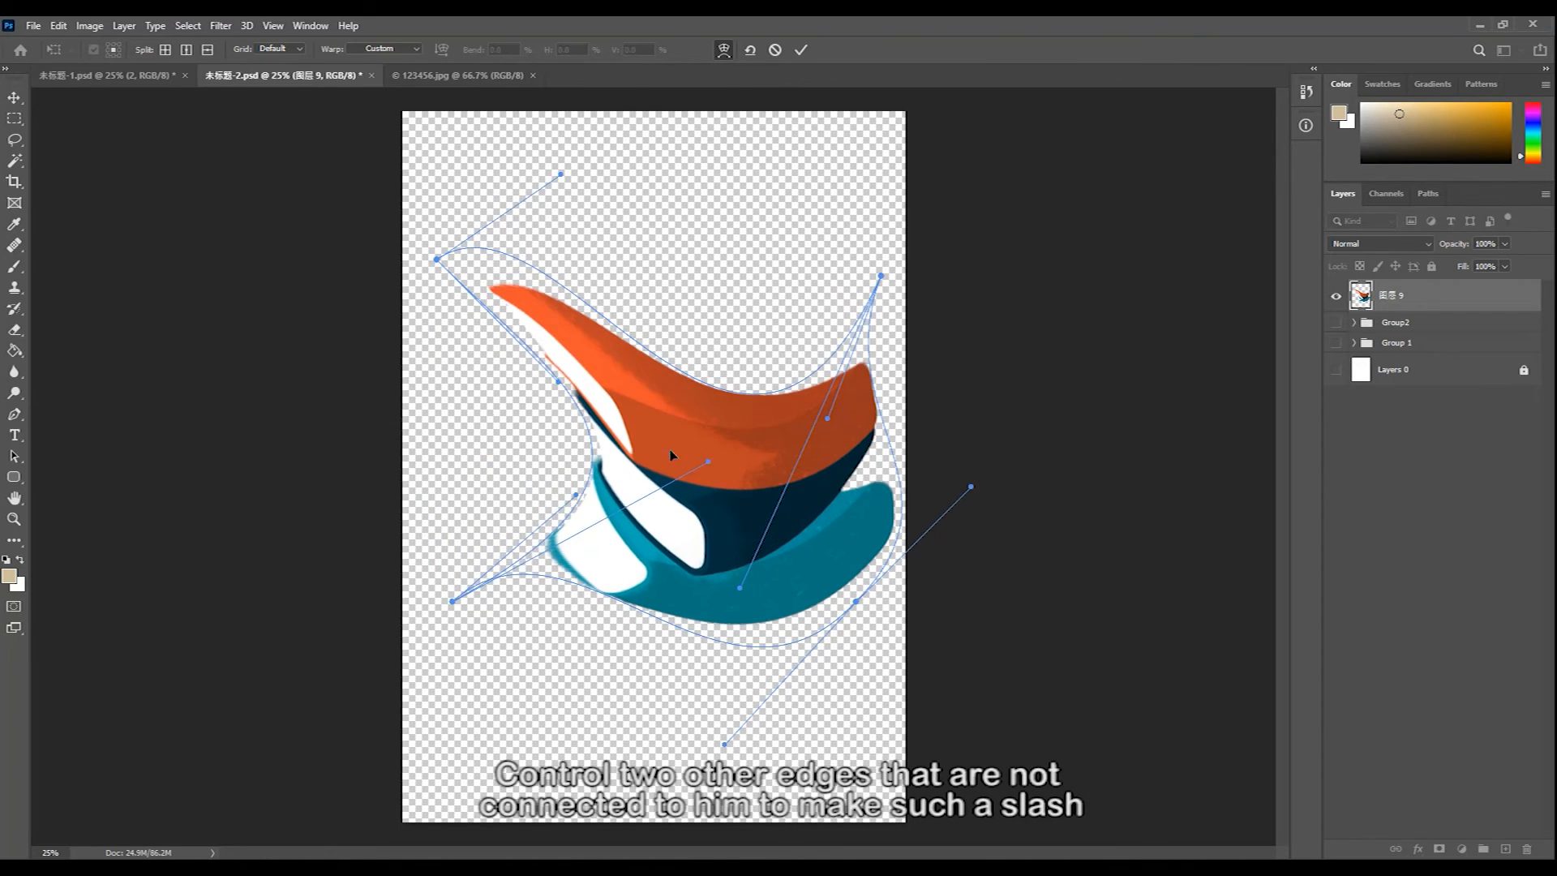
{"action": "left_click_drag", "start_coordinate": [709, 463], "coordinate": [274, 384]}
{"action": "key", "text": "Return"}
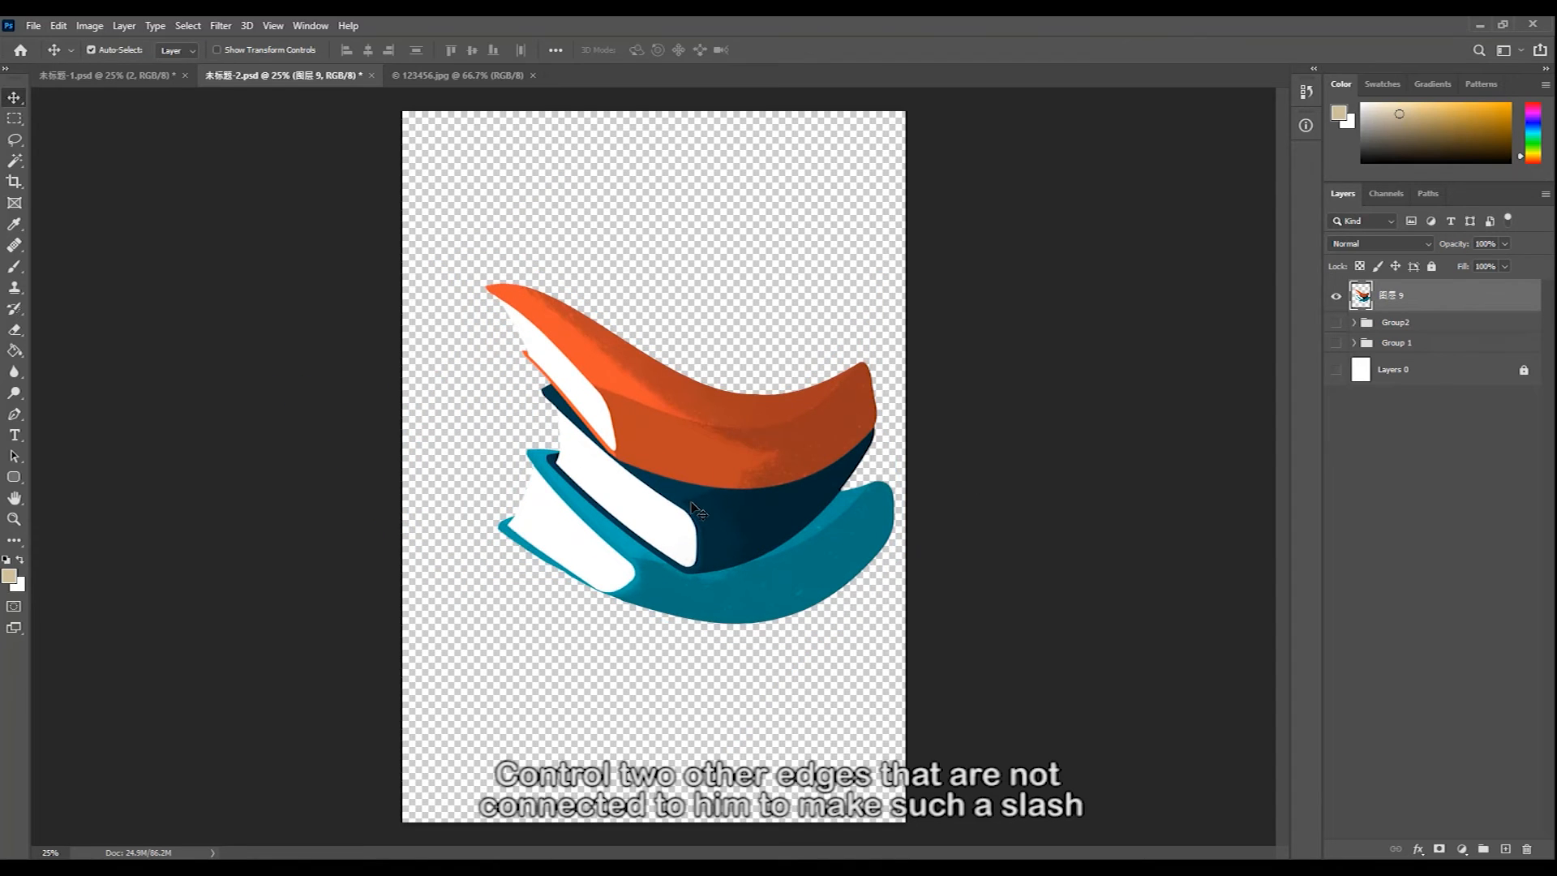
{"action": "key", "text": "ctrl+z"}
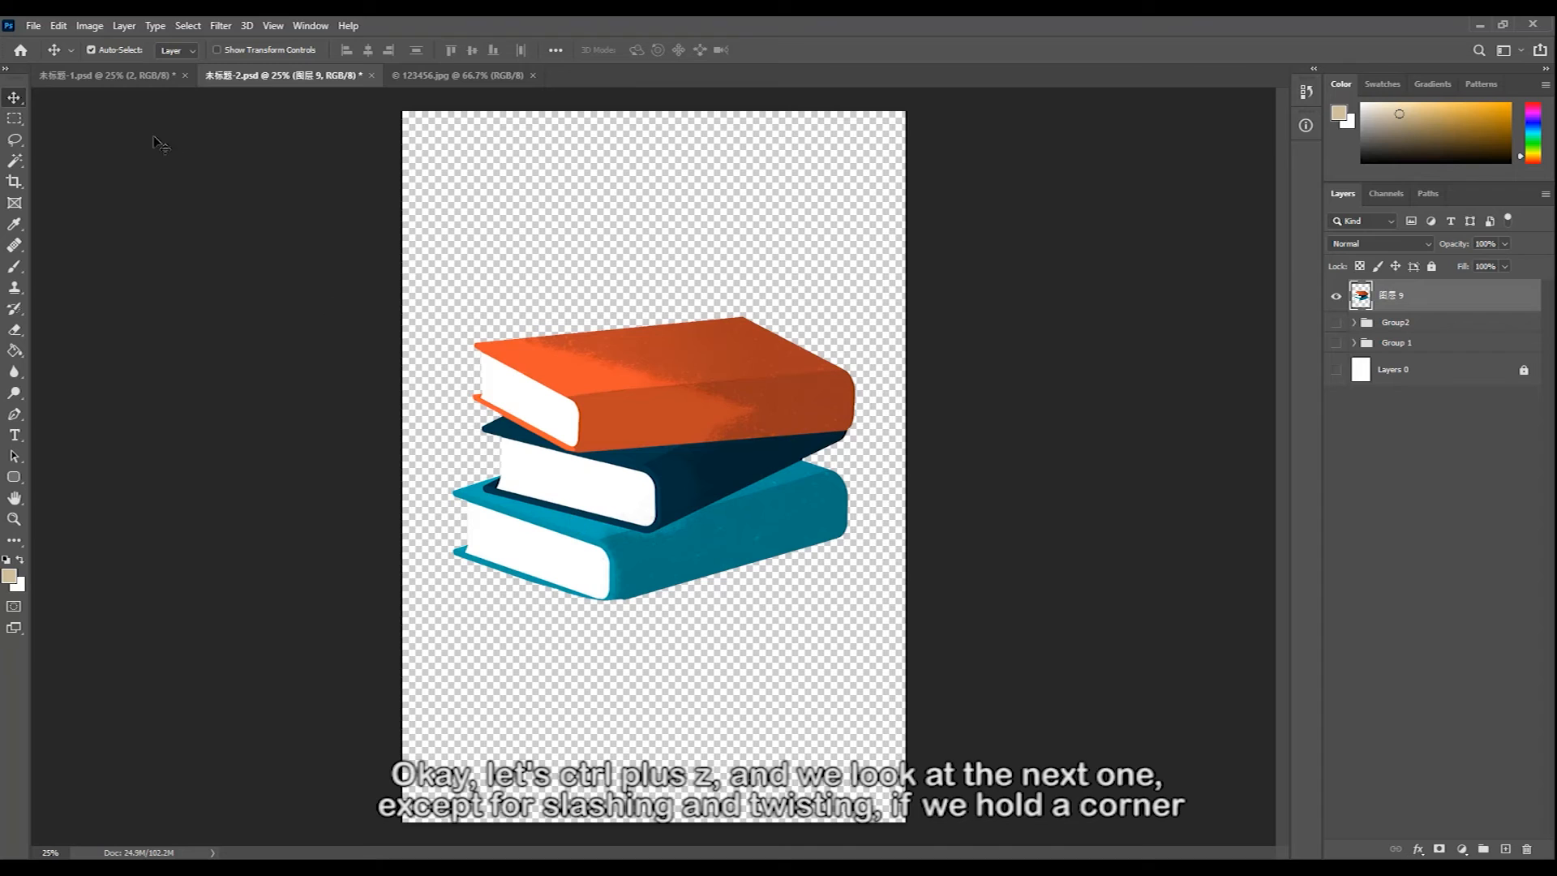
- Try Puppet Warp on the book stack with four pins, pulling the orange book's right-hand pin up and to the left
{"action": "left_click", "coordinate": [58, 26]}
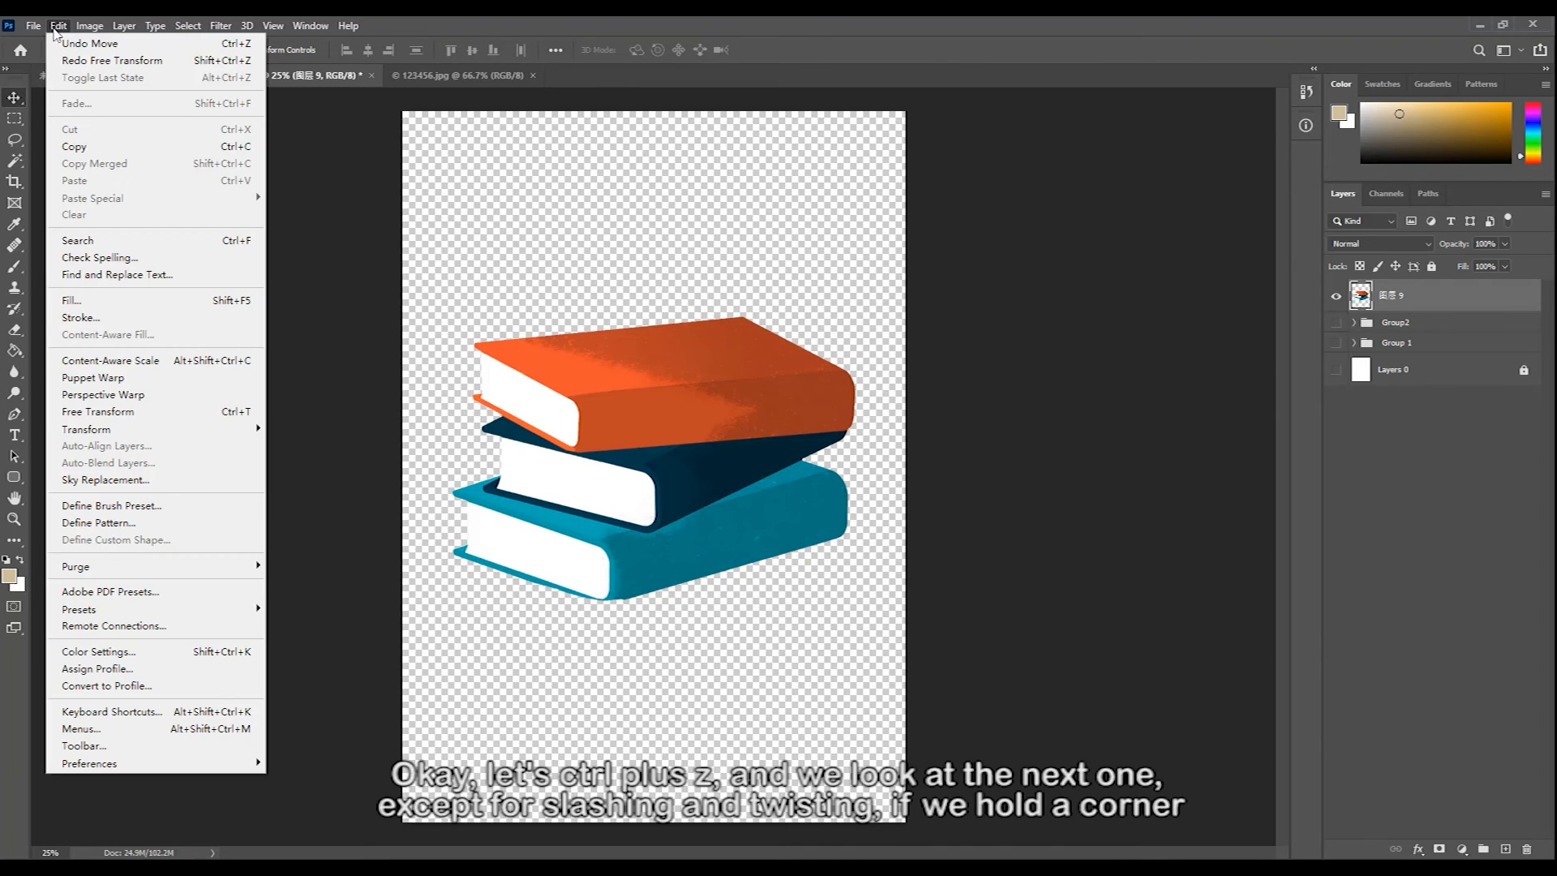
{"action": "left_click", "coordinate": [107, 378]}
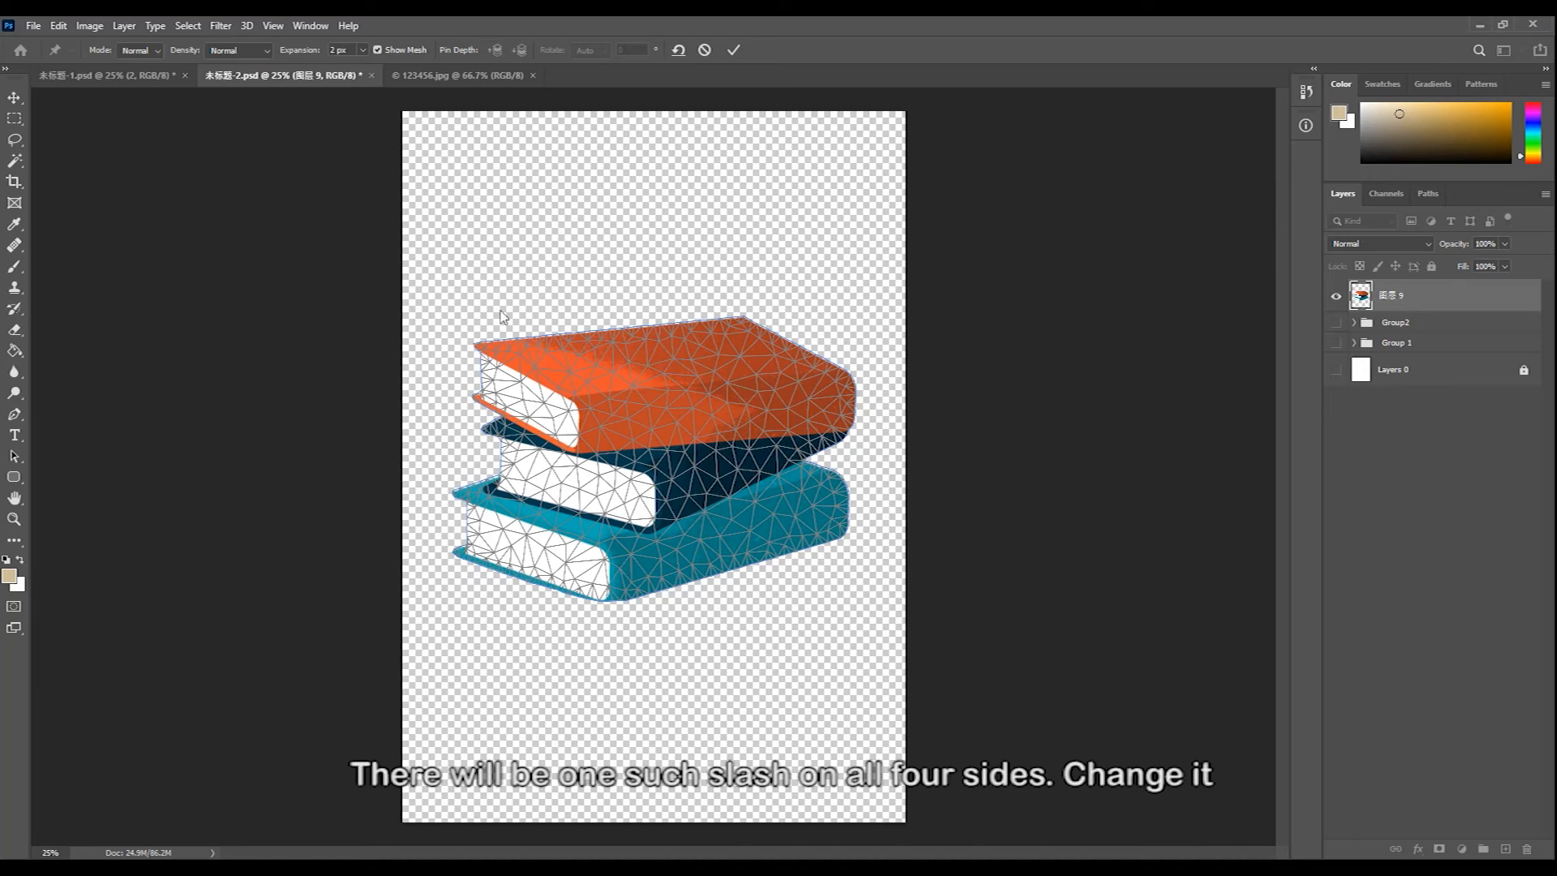
{"action": "left_click", "coordinate": [550, 375]}
{"action": "left_click", "coordinate": [548, 526]}
{"action": "left_click", "coordinate": [774, 501]}
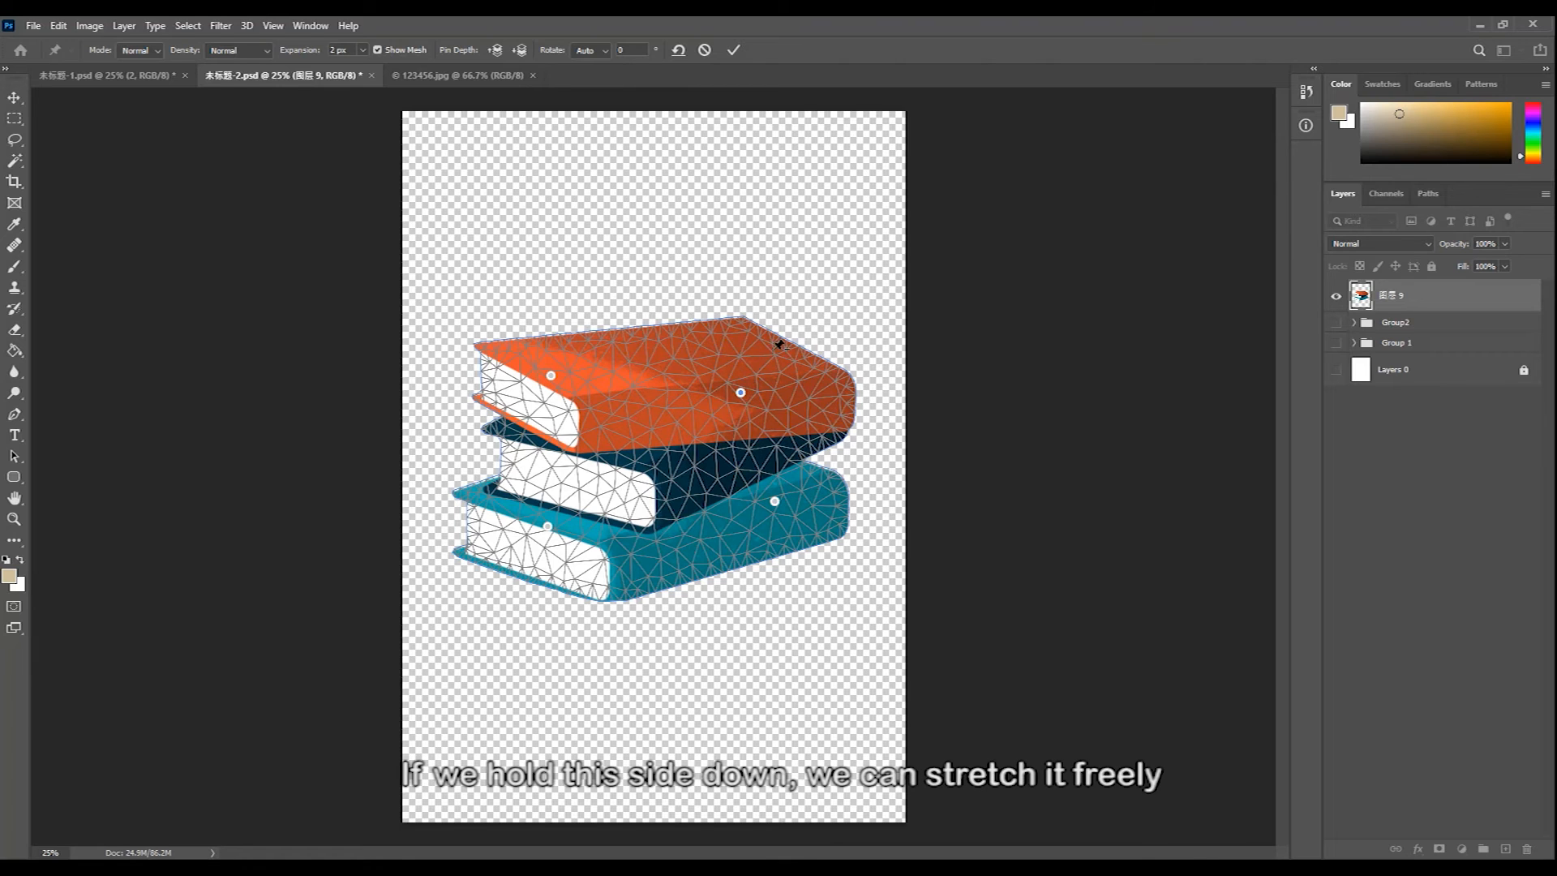
{"action": "left_click_drag", "start_coordinate": [740, 392], "coordinate": [671, 358]}
{"action": "key", "text": "Return"}
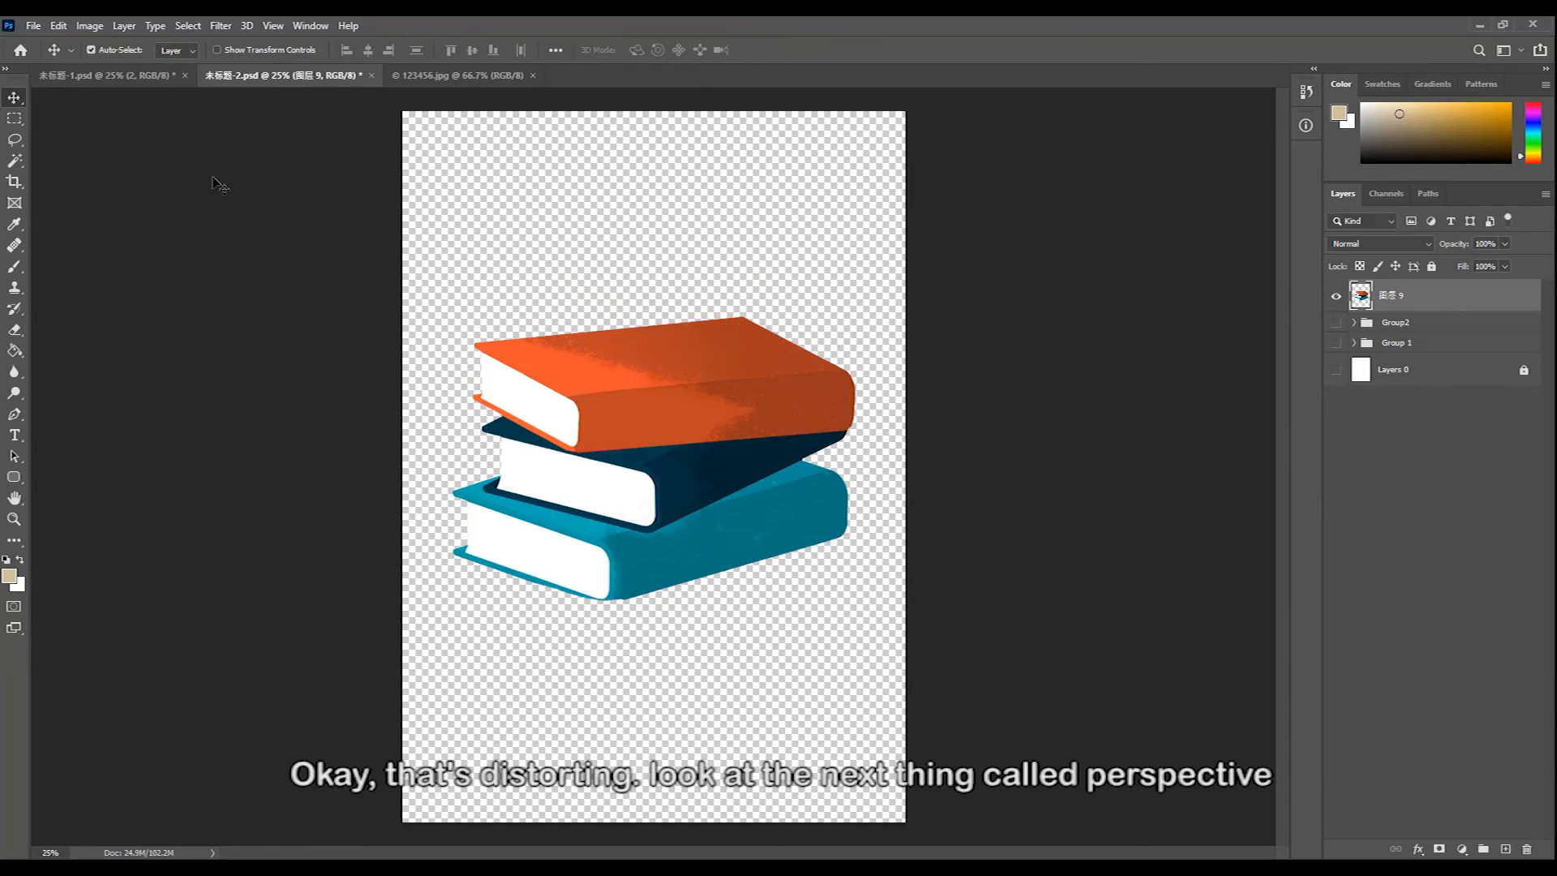
- In 123456.jpg, start Perspective Warp on Layer 0 and fit a plane to the four corners of the gift box's front face
{"action": "left_click", "coordinate": [57, 26]}
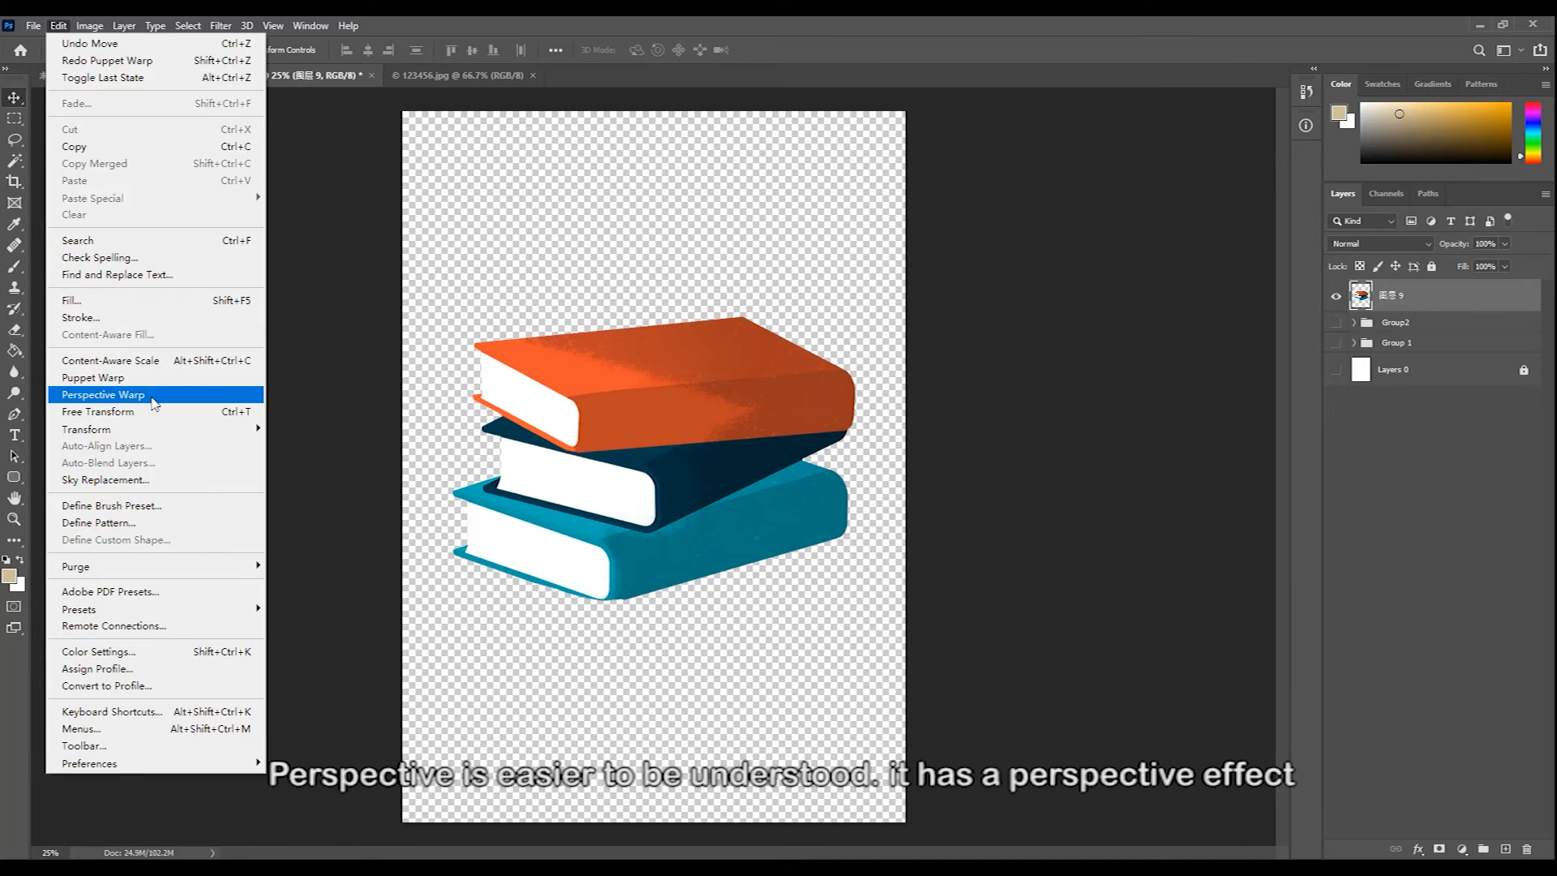
{"action": "left_click", "coordinate": [455, 74]}
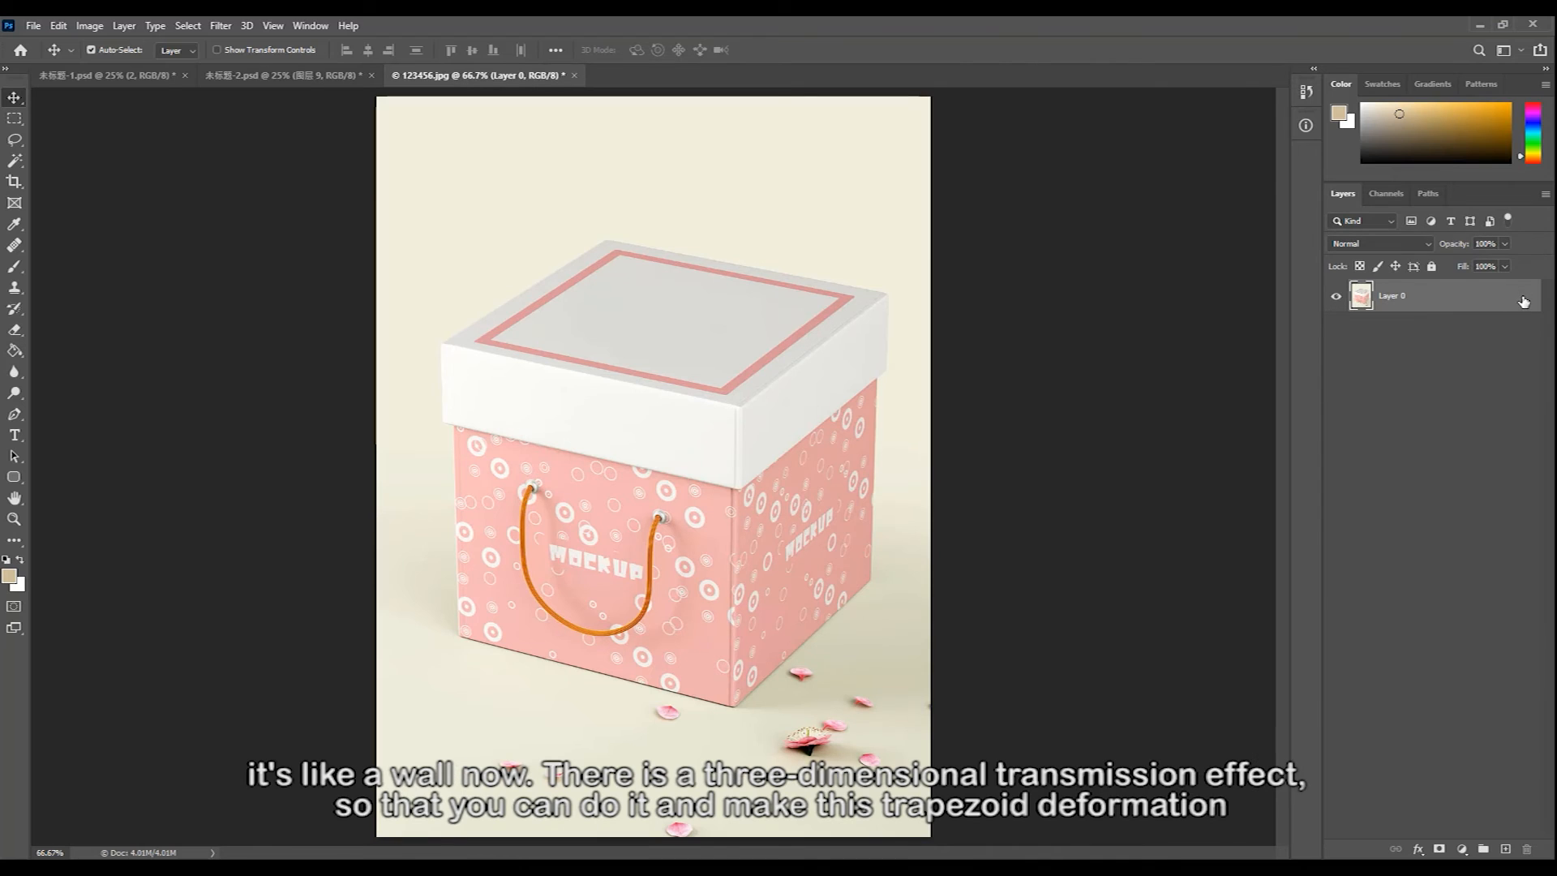
{"action": "left_click", "coordinate": [58, 26]}
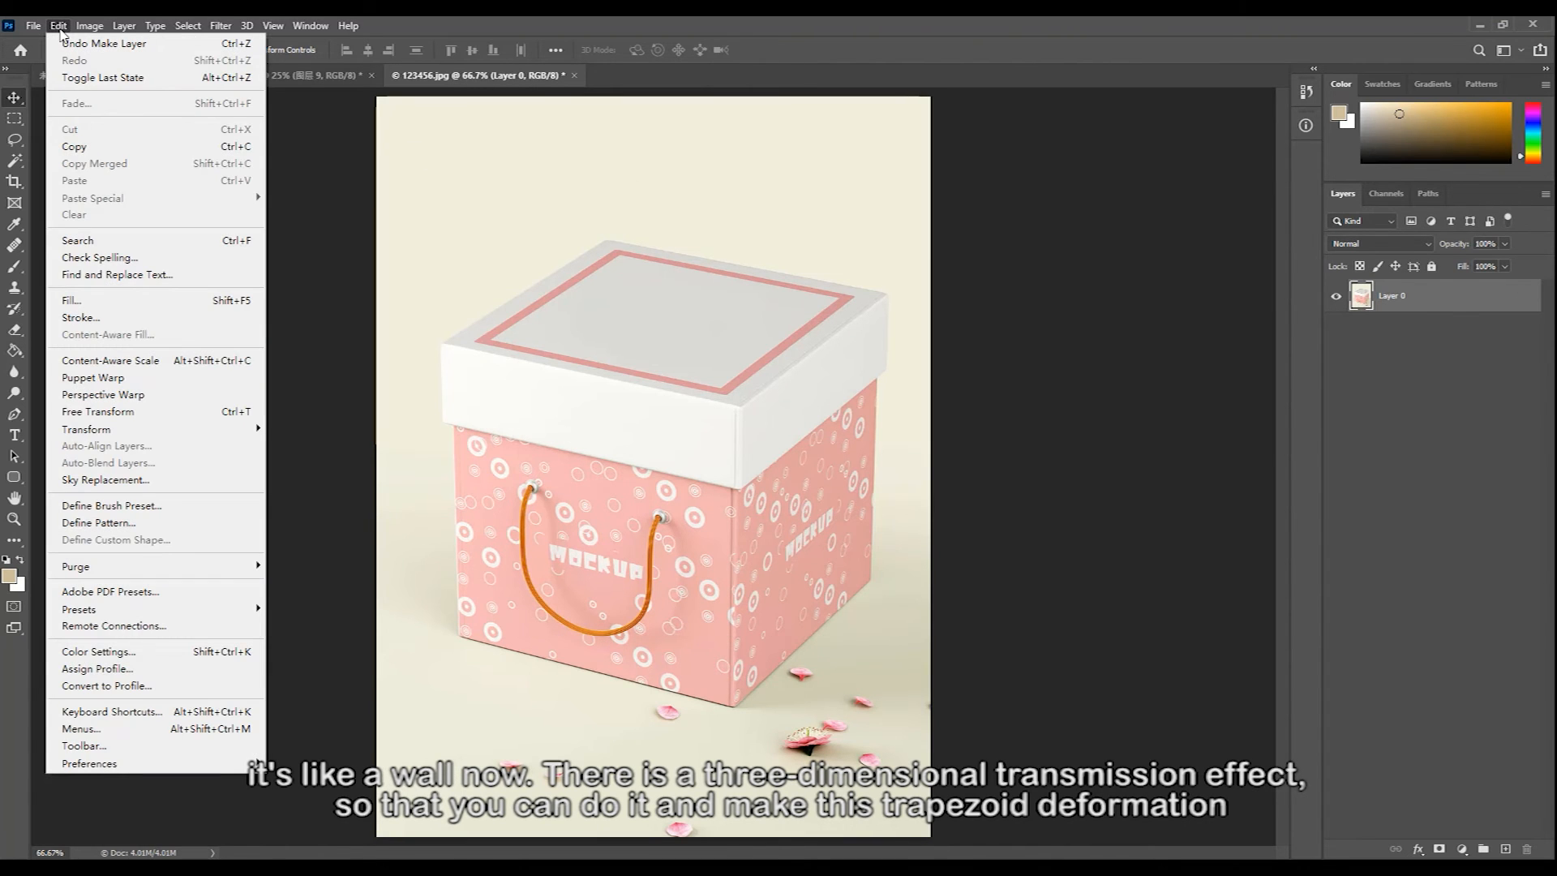
{"action": "left_click", "coordinate": [123, 394]}
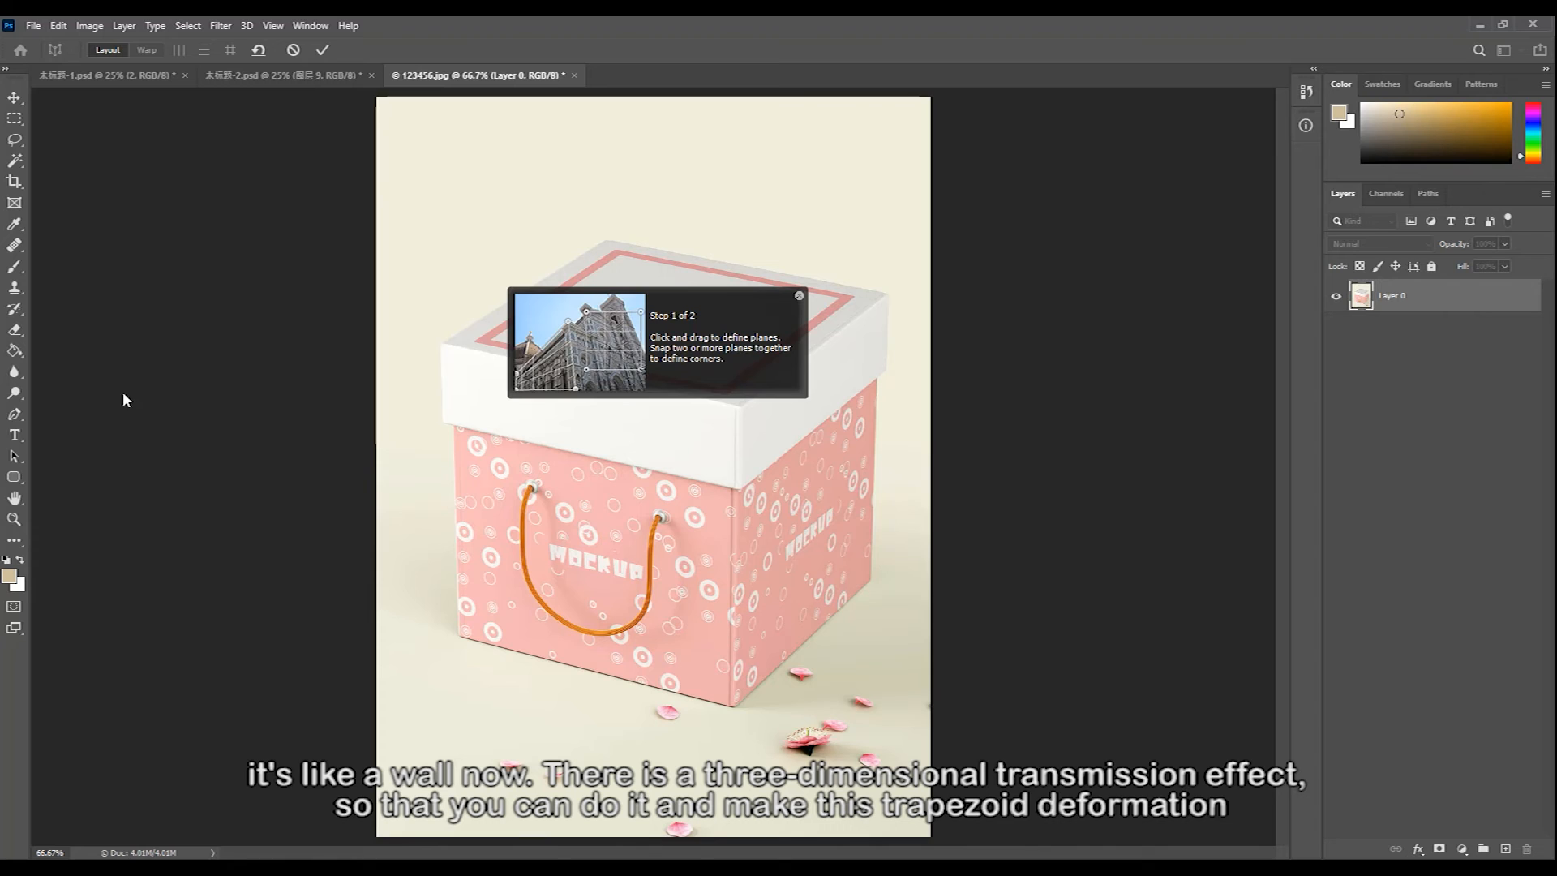
{"action": "left_click_drag", "start_coordinate": [435, 337], "coordinate": [731, 708]}
{"action": "left_click_drag", "start_coordinate": [436, 704], "coordinate": [461, 636]}
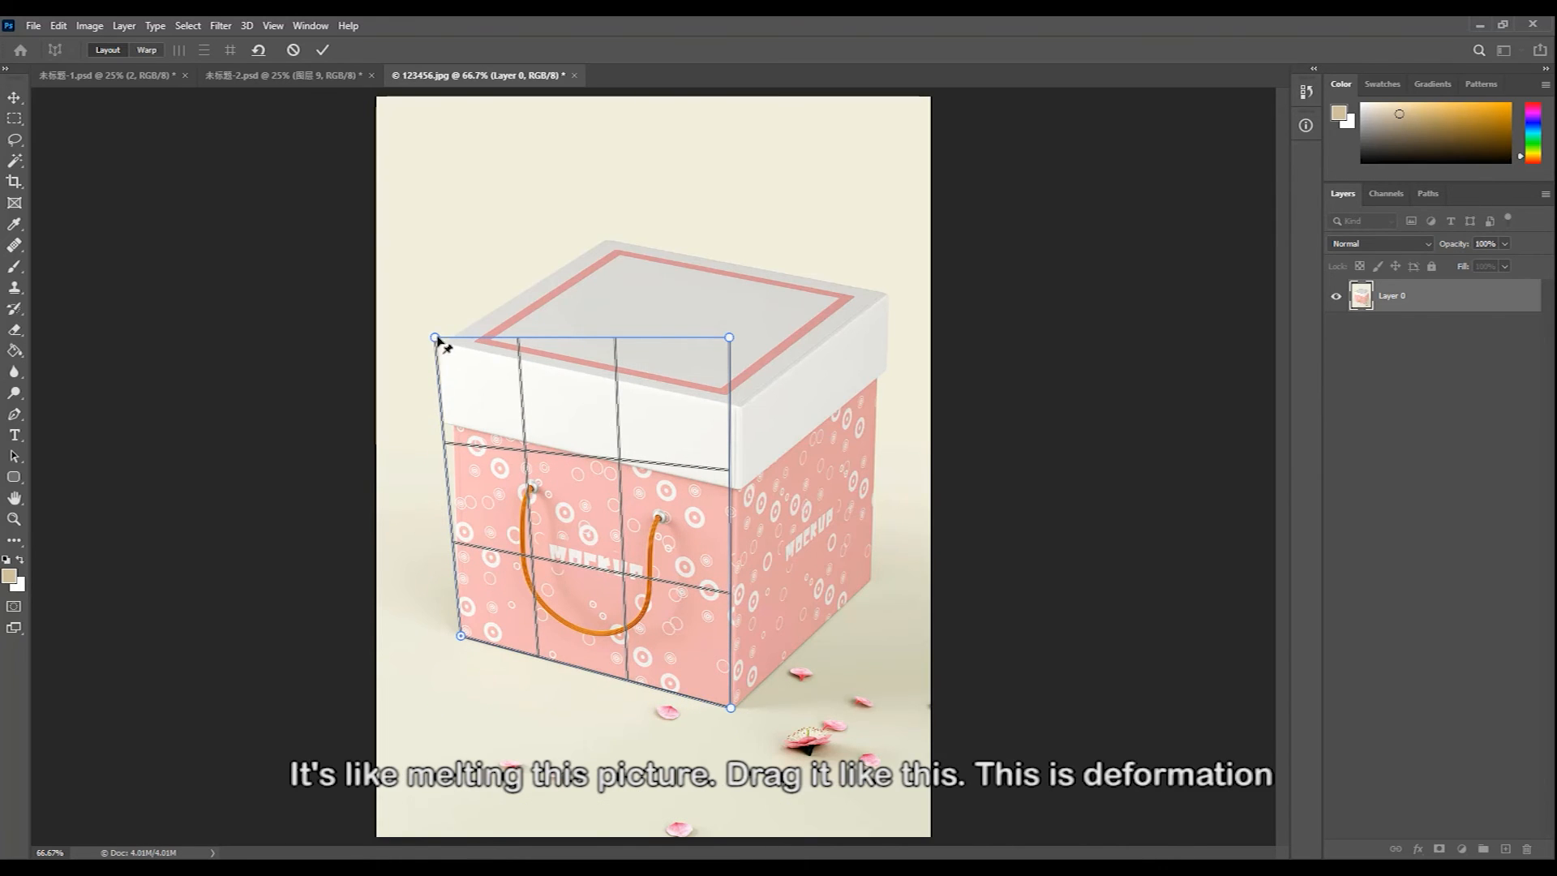
{"action": "left_click_drag", "start_coordinate": [435, 337], "coordinate": [450, 346]}
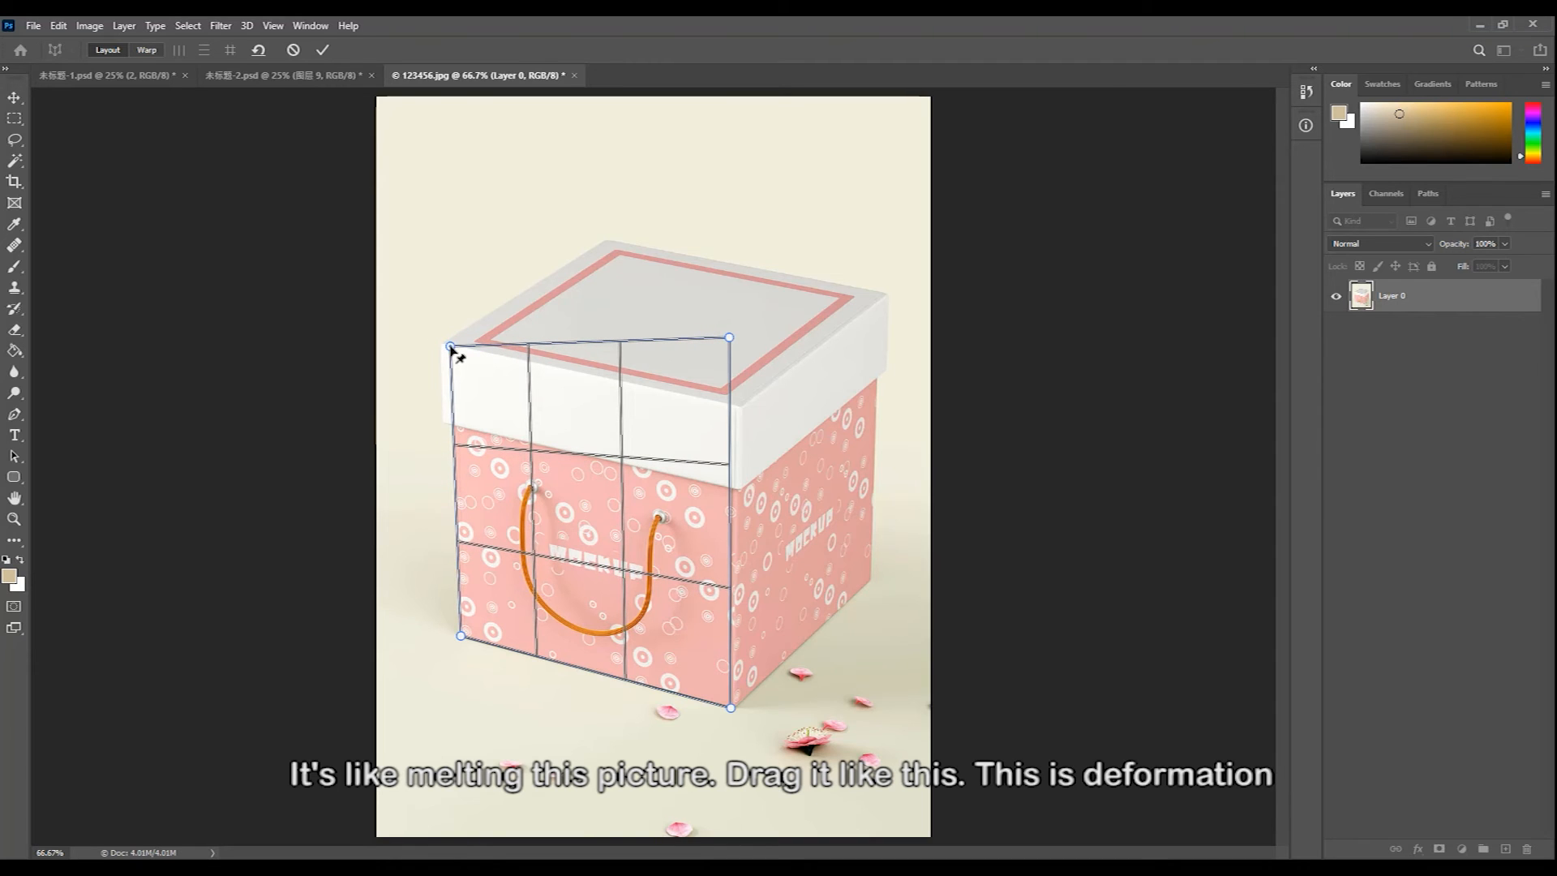
{"action": "left_click_drag", "start_coordinate": [729, 337], "coordinate": [740, 405]}
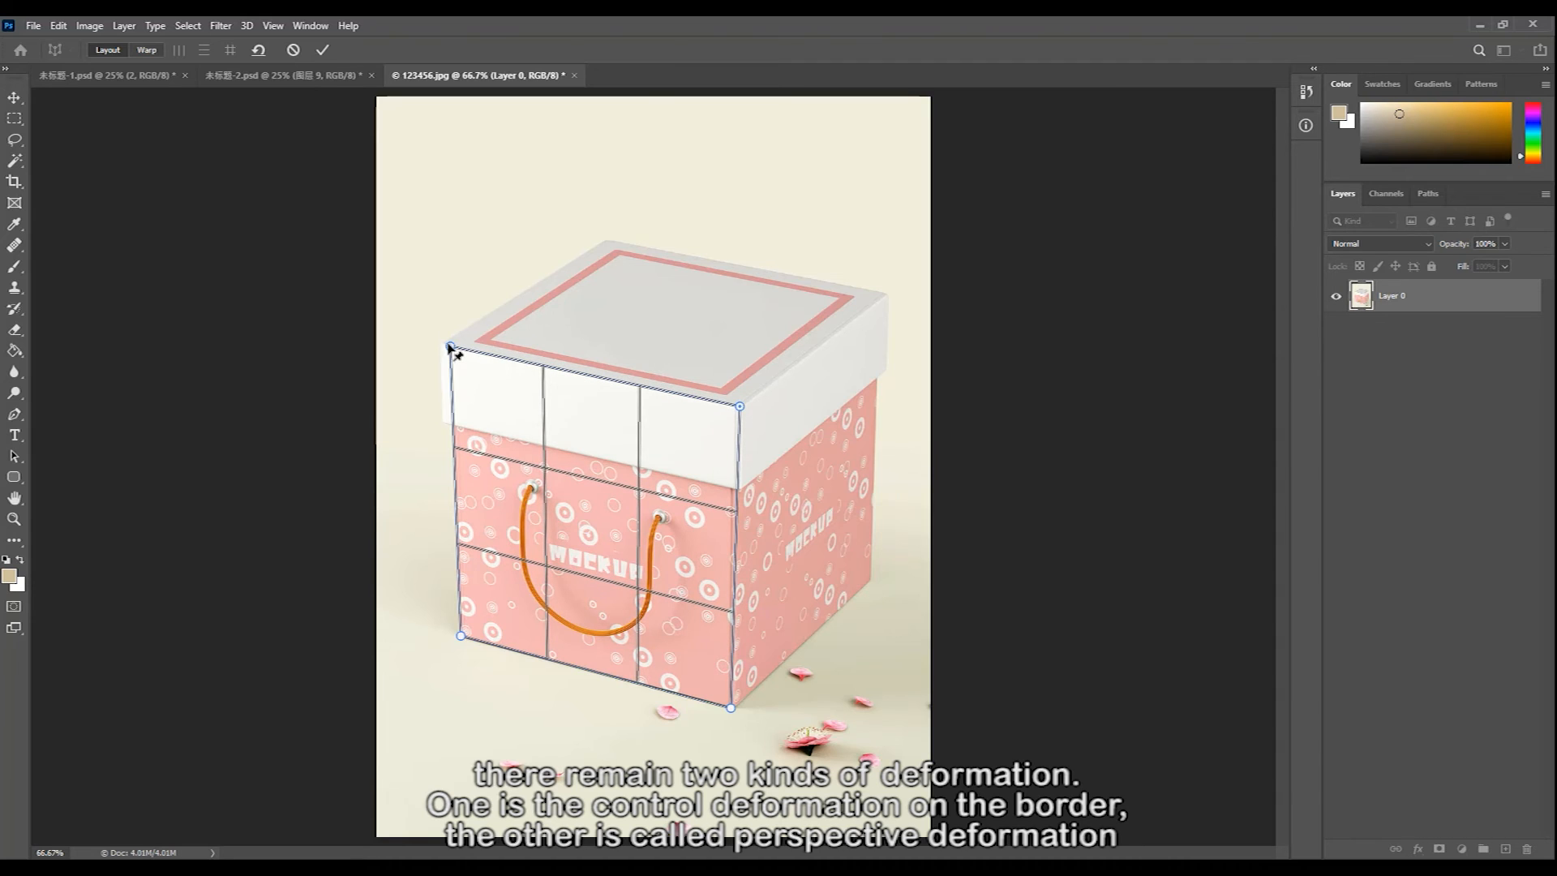
{"action": "left_click_drag", "start_coordinate": [448, 345], "coordinate": [440, 345]}
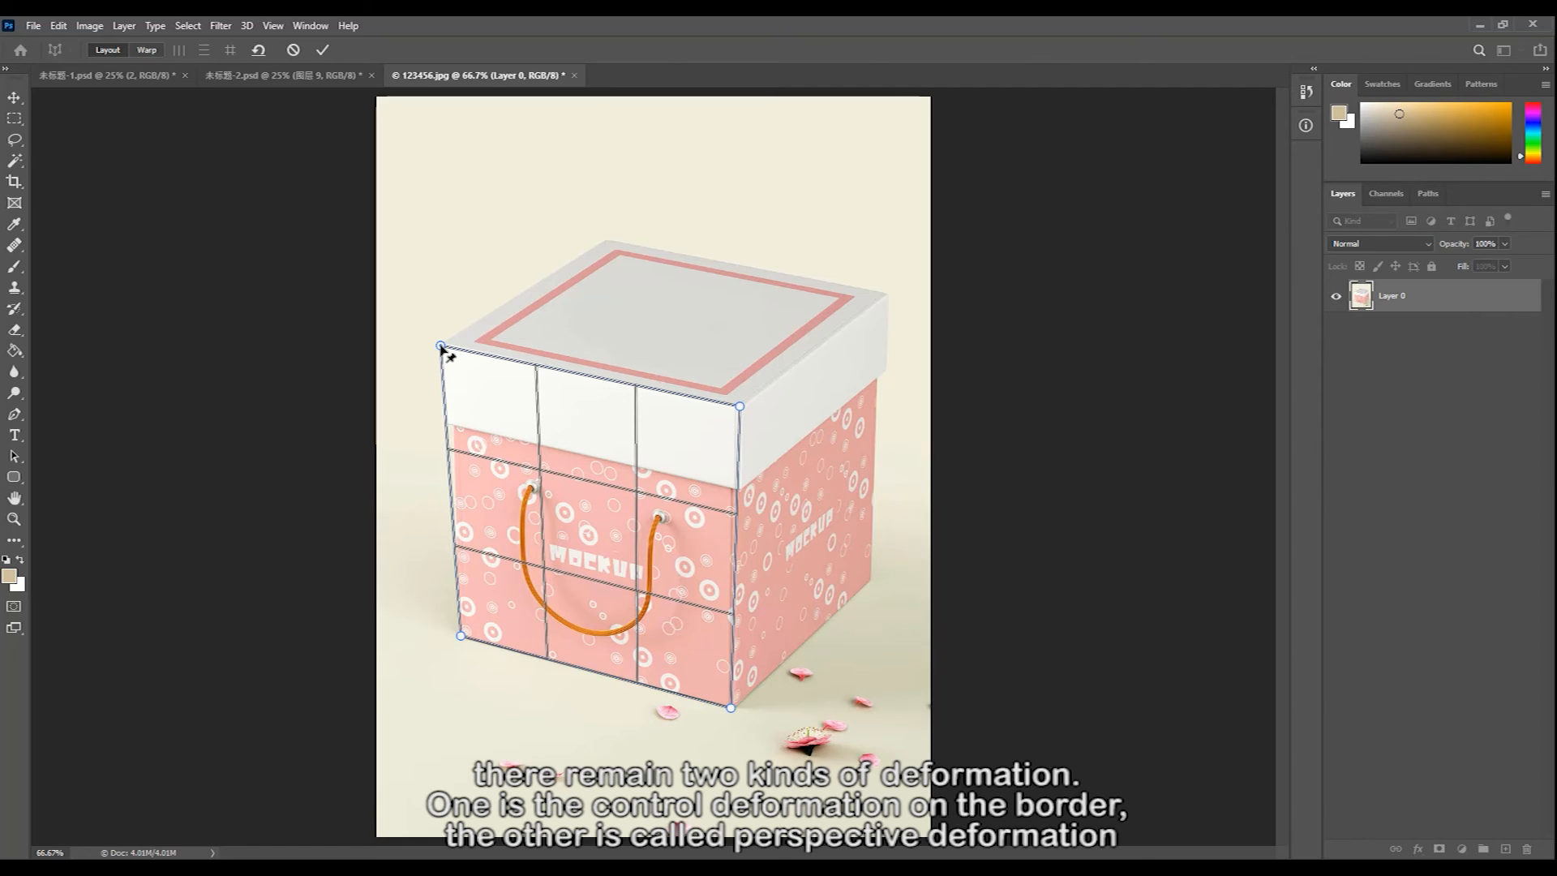
- Add a second plane joined to the front plane's right edge and fit it to the gift box's right face
{"action": "left_click_drag", "start_coordinate": [758, 354], "coordinate": [914, 628]}
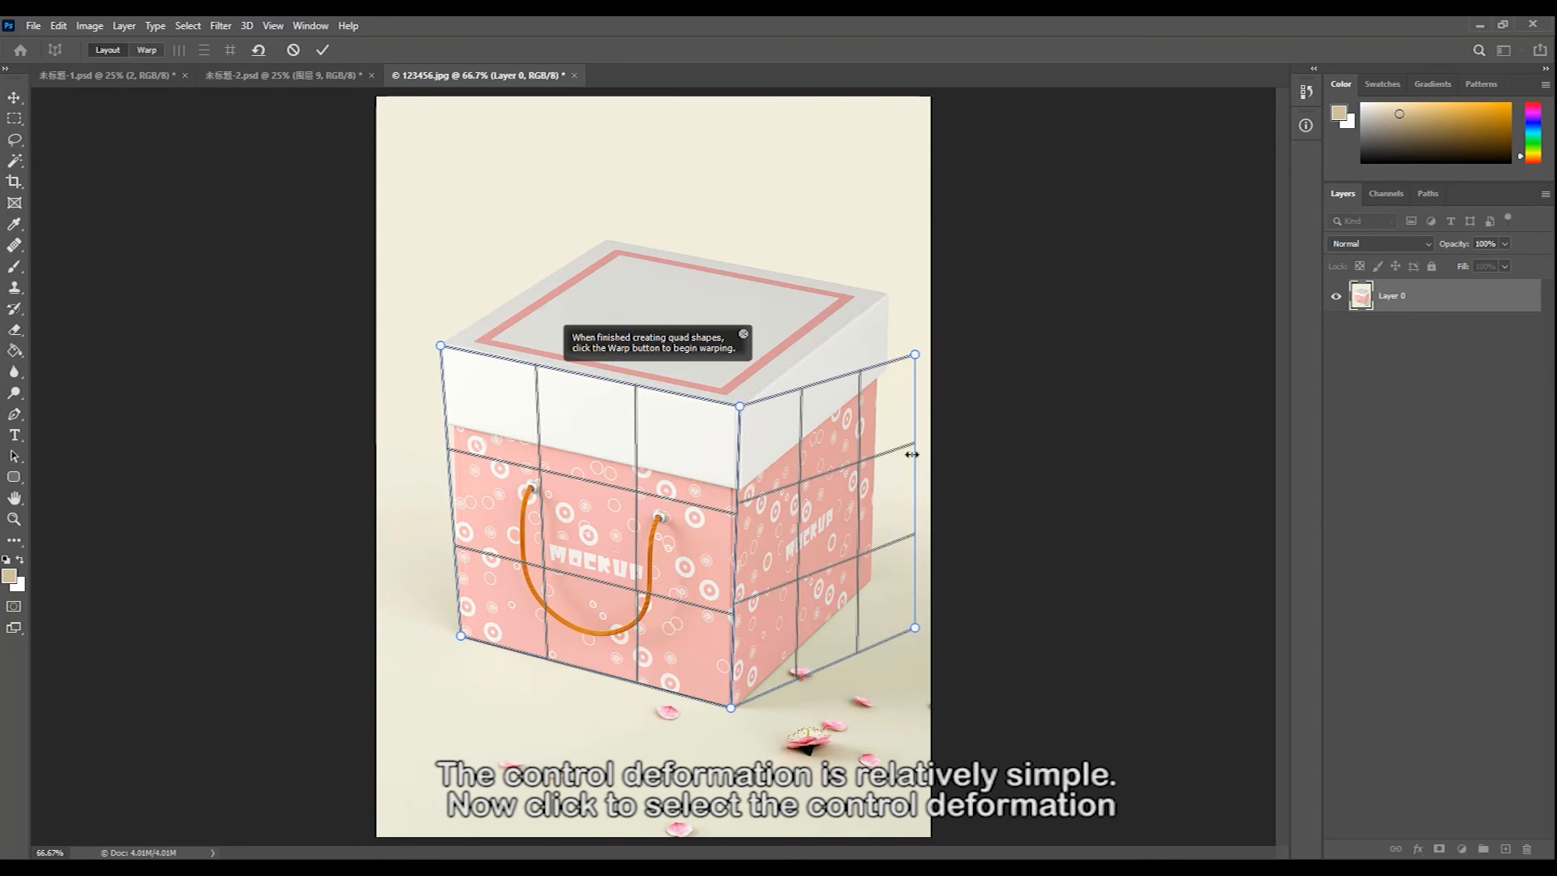
{"action": "left_click_drag", "start_coordinate": [914, 355], "coordinate": [889, 300]}
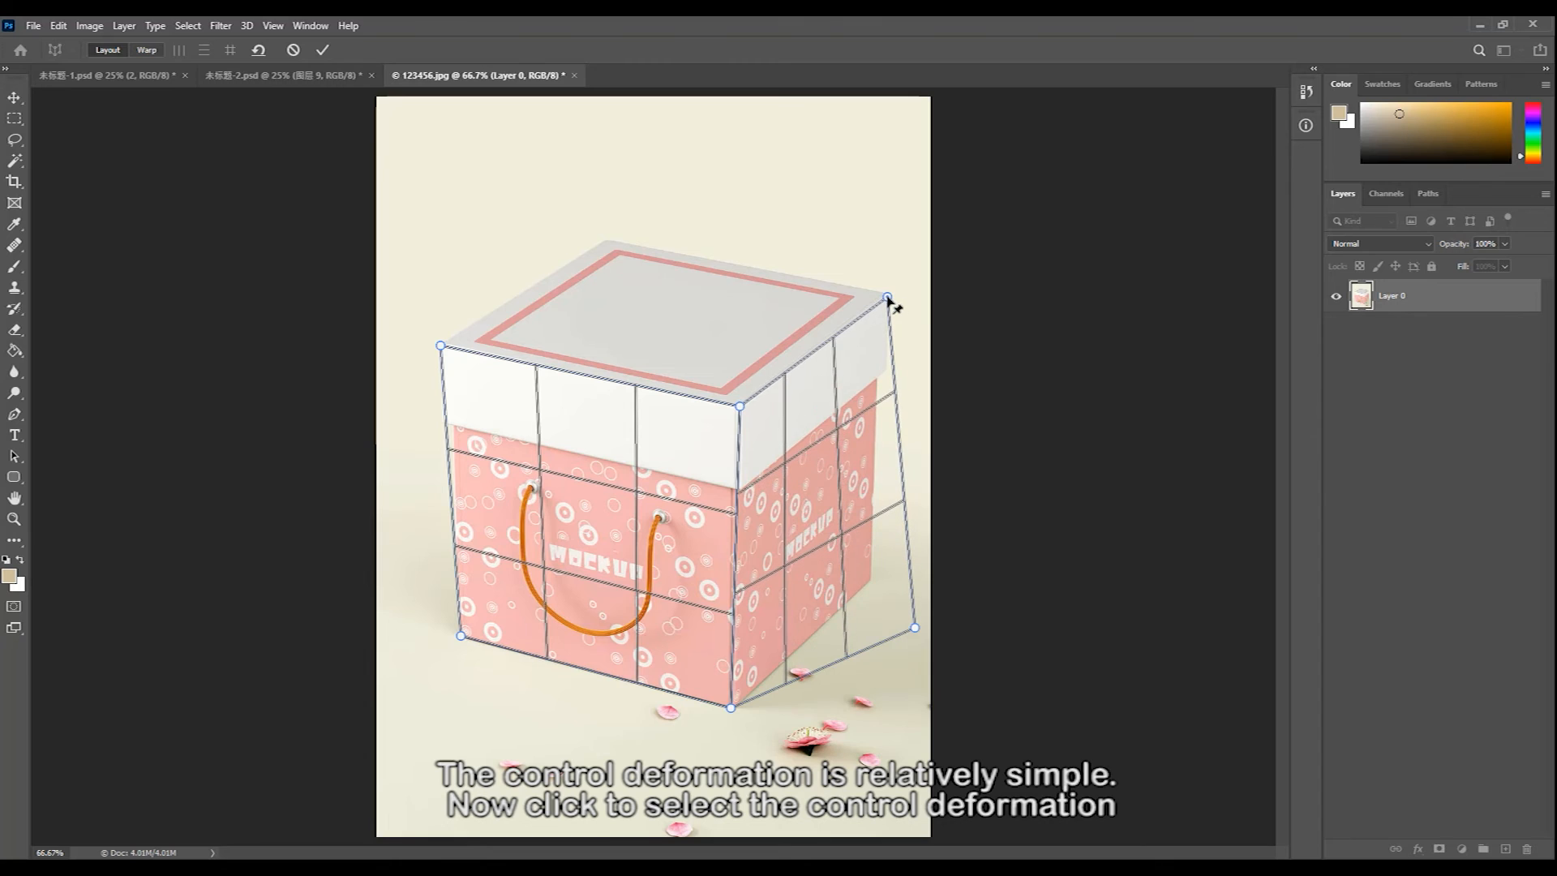
{"action": "left_click_drag", "start_coordinate": [914, 627], "coordinate": [871, 582]}
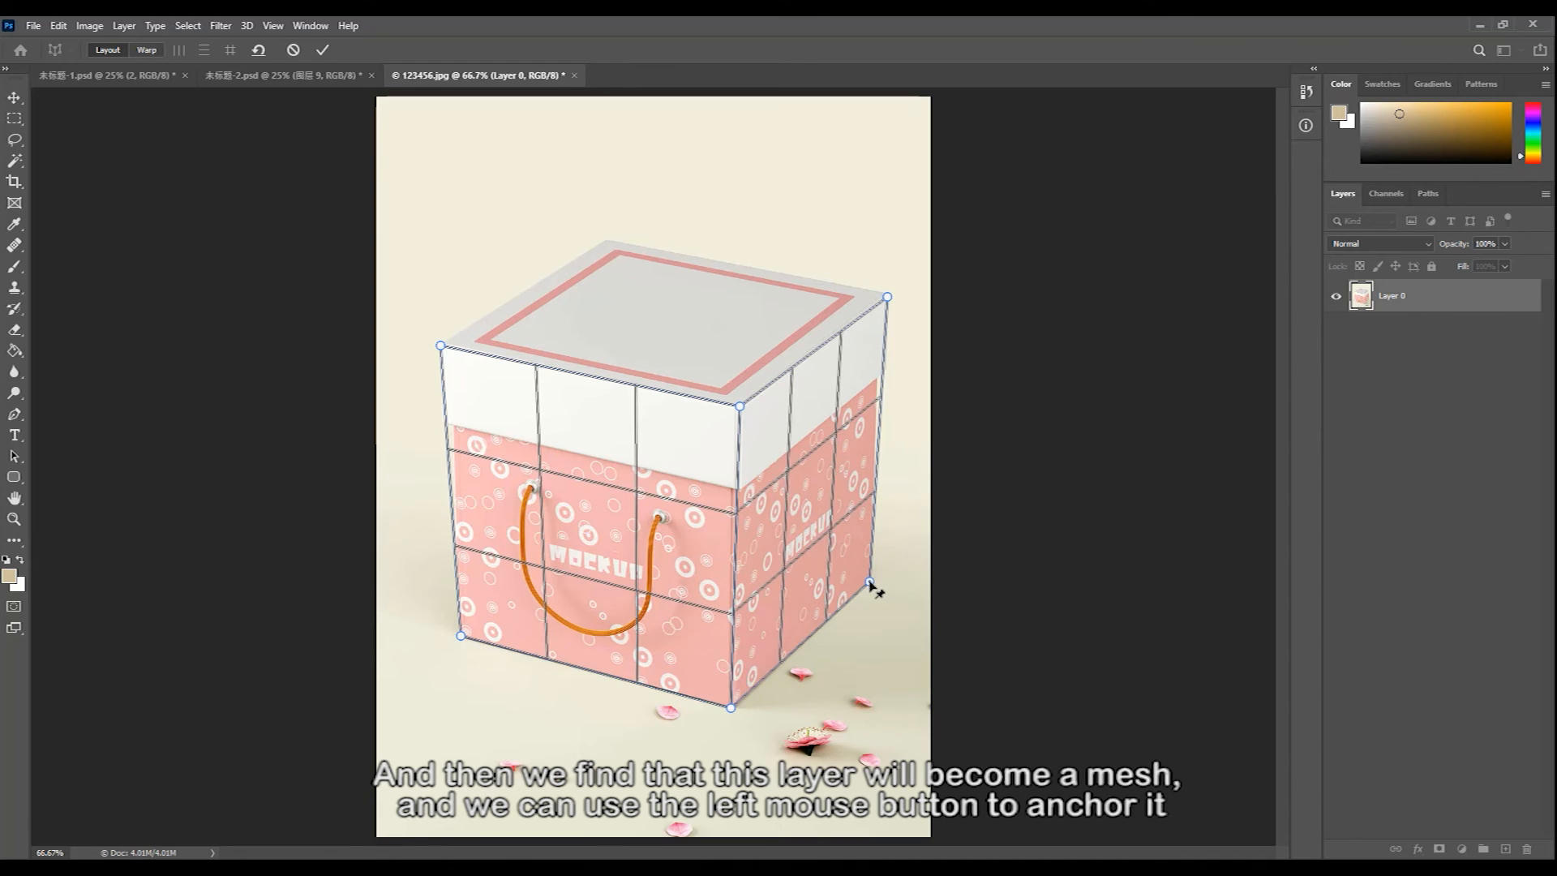
- Perspective-warp the gift box by pulling its lower outer corners inward and adjusting its upper left and front corners, apply the warp, and undo it
{"action": "key", "text": "w"}
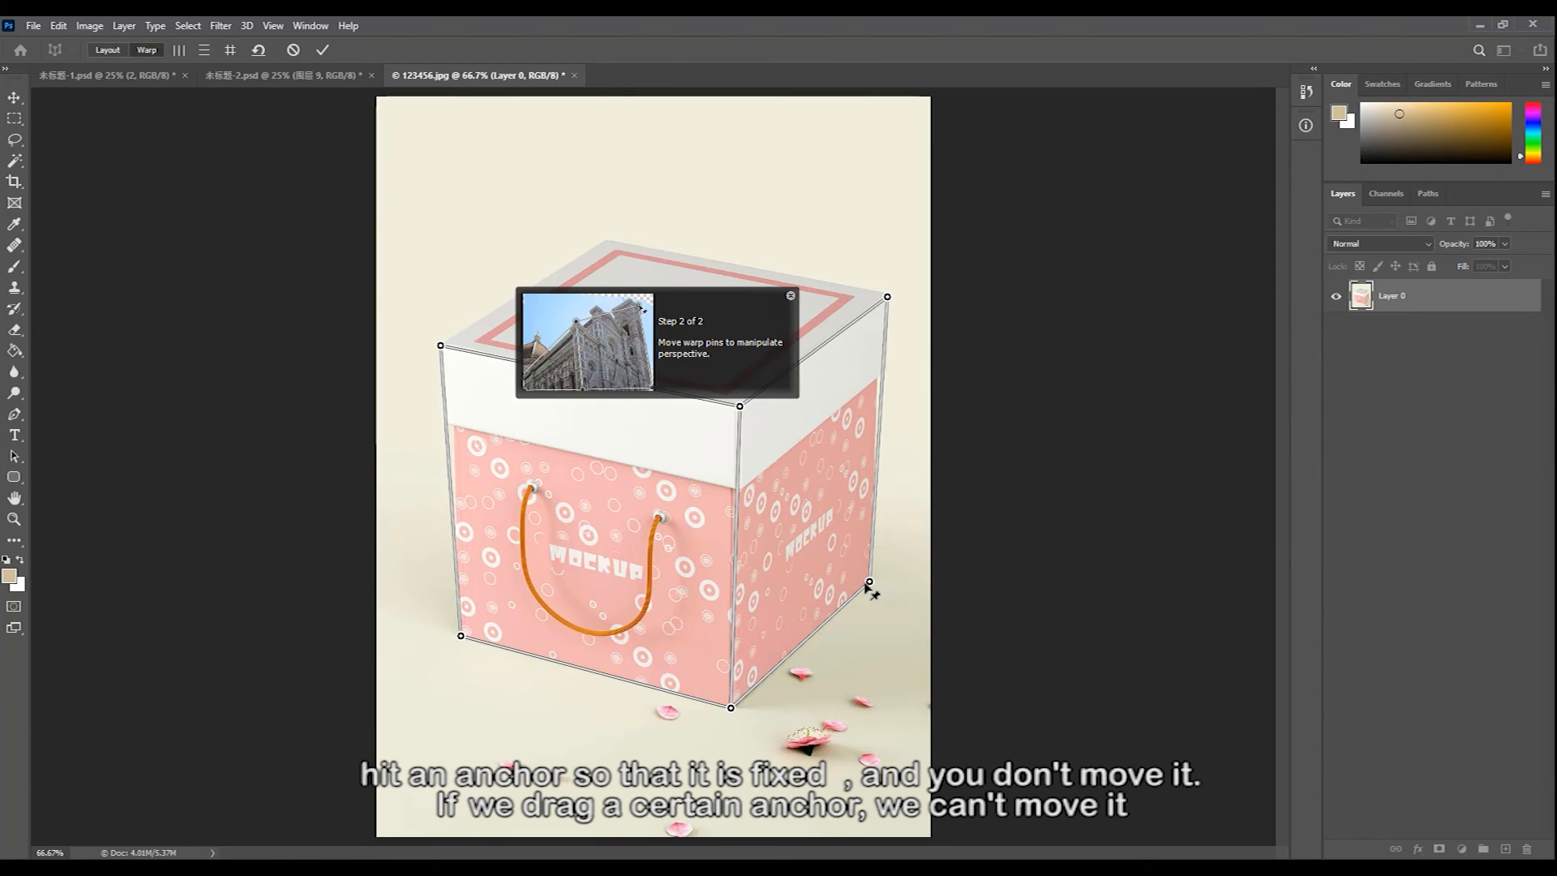
{"action": "left_click_drag", "start_coordinate": [869, 581], "coordinate": [789, 605]}
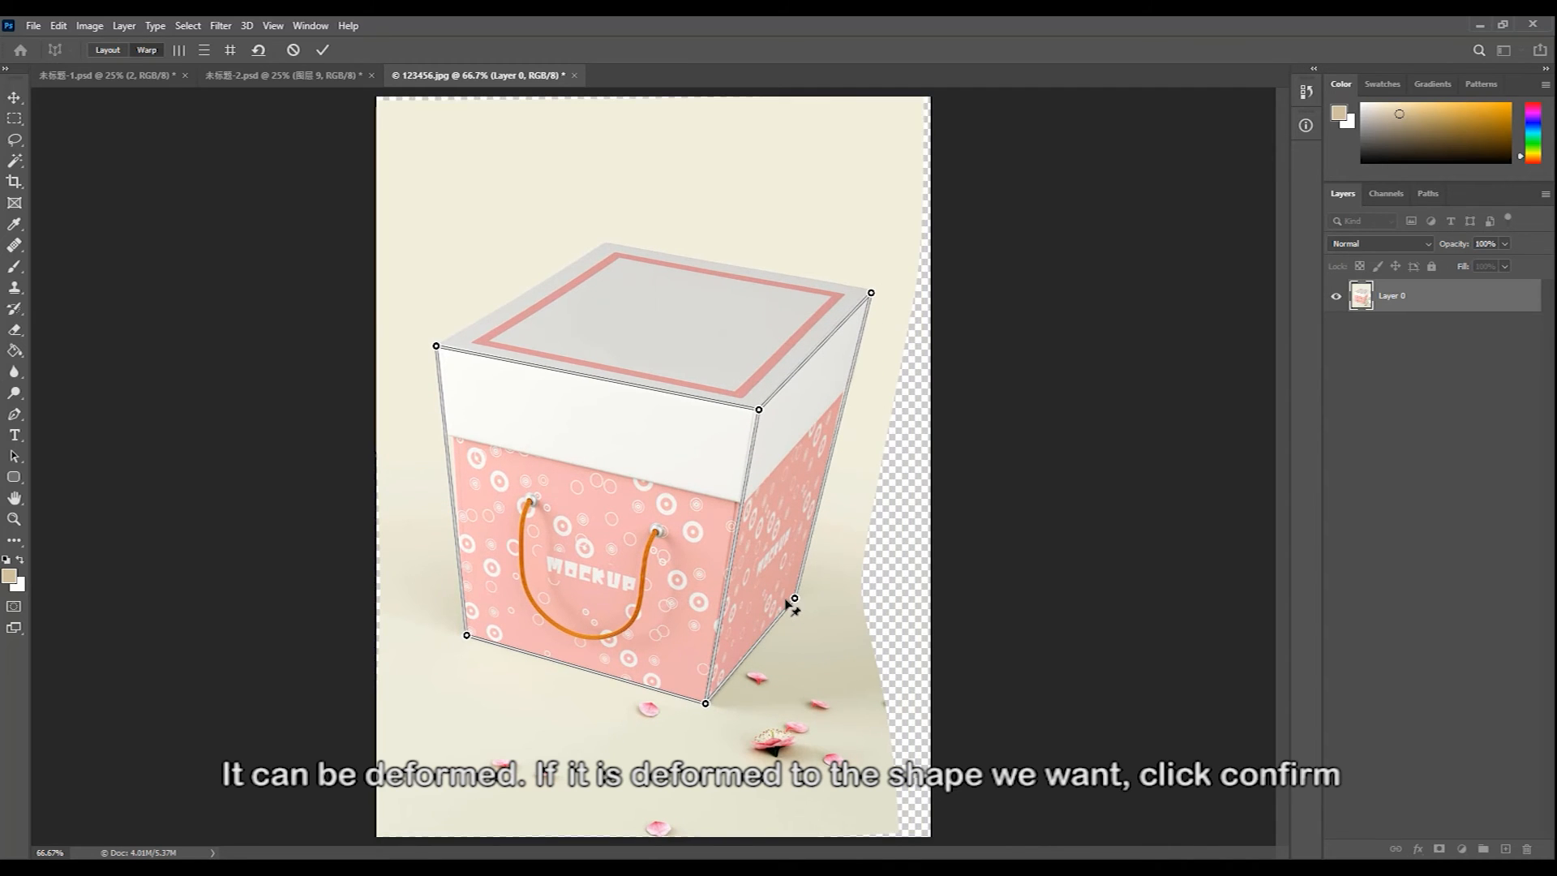
{"action": "left_click_drag", "start_coordinate": [468, 639], "coordinate": [537, 612]}
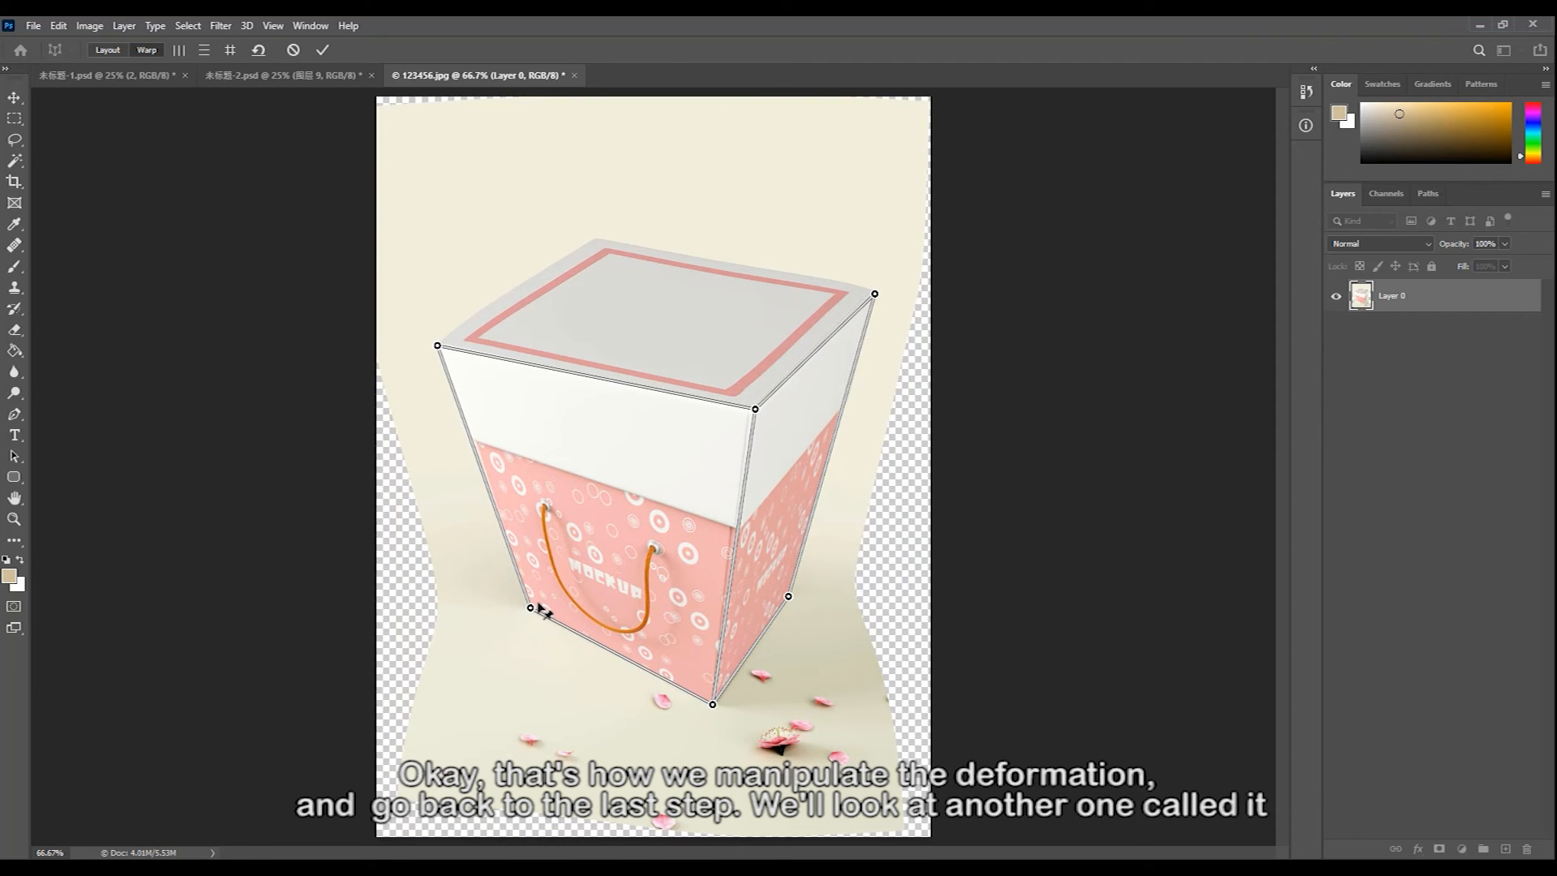
{"action": "left_click_drag", "start_coordinate": [435, 345], "coordinate": [413, 333]}
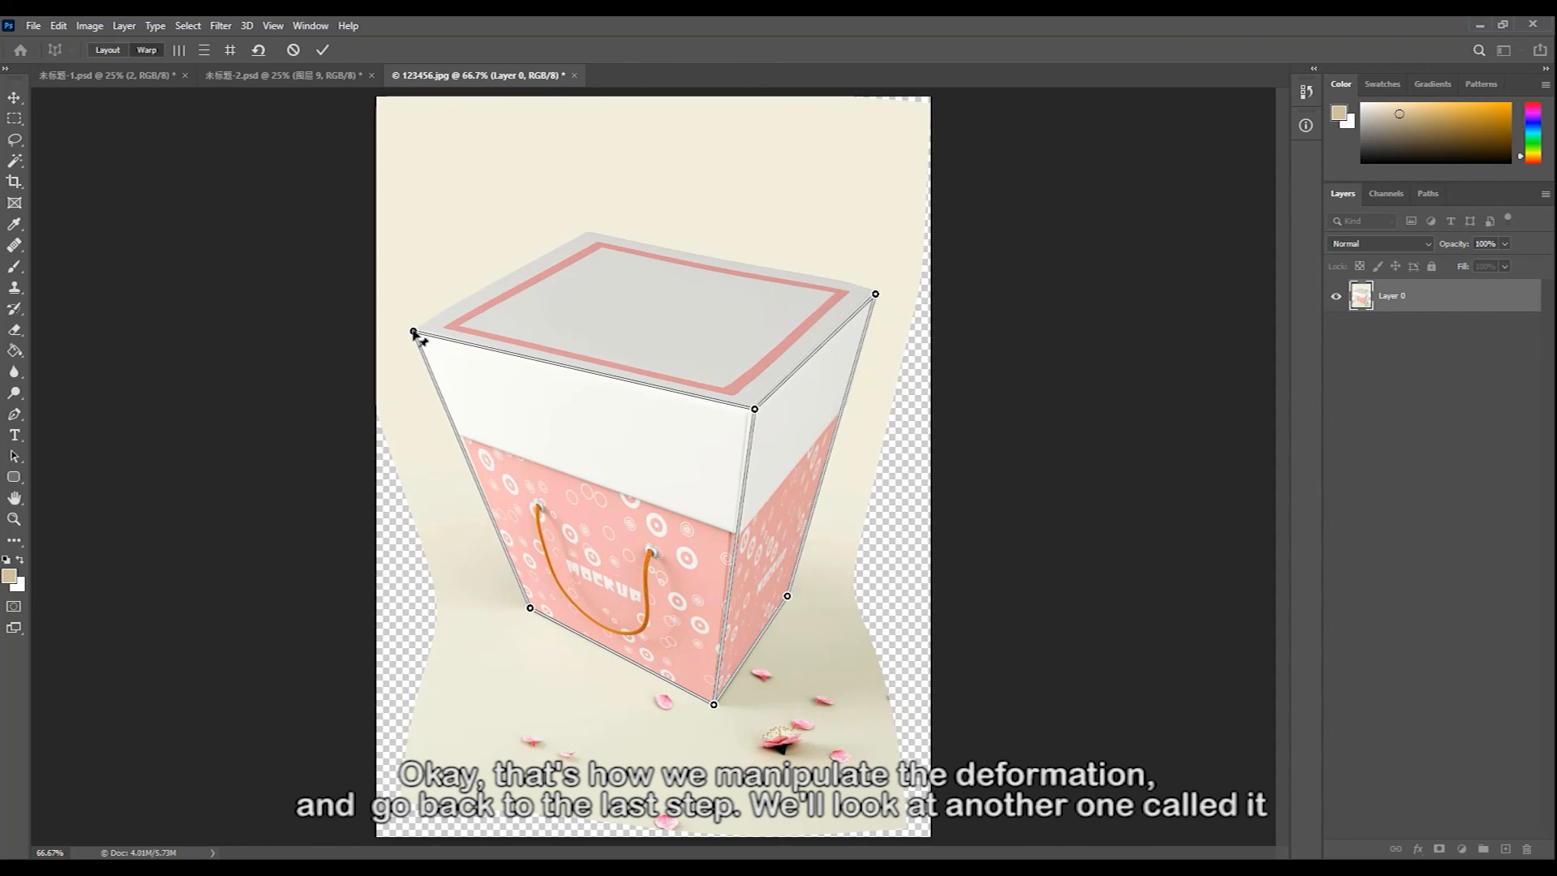
{"action": "left_click_drag", "start_coordinate": [753, 410], "coordinate": [741, 420]}
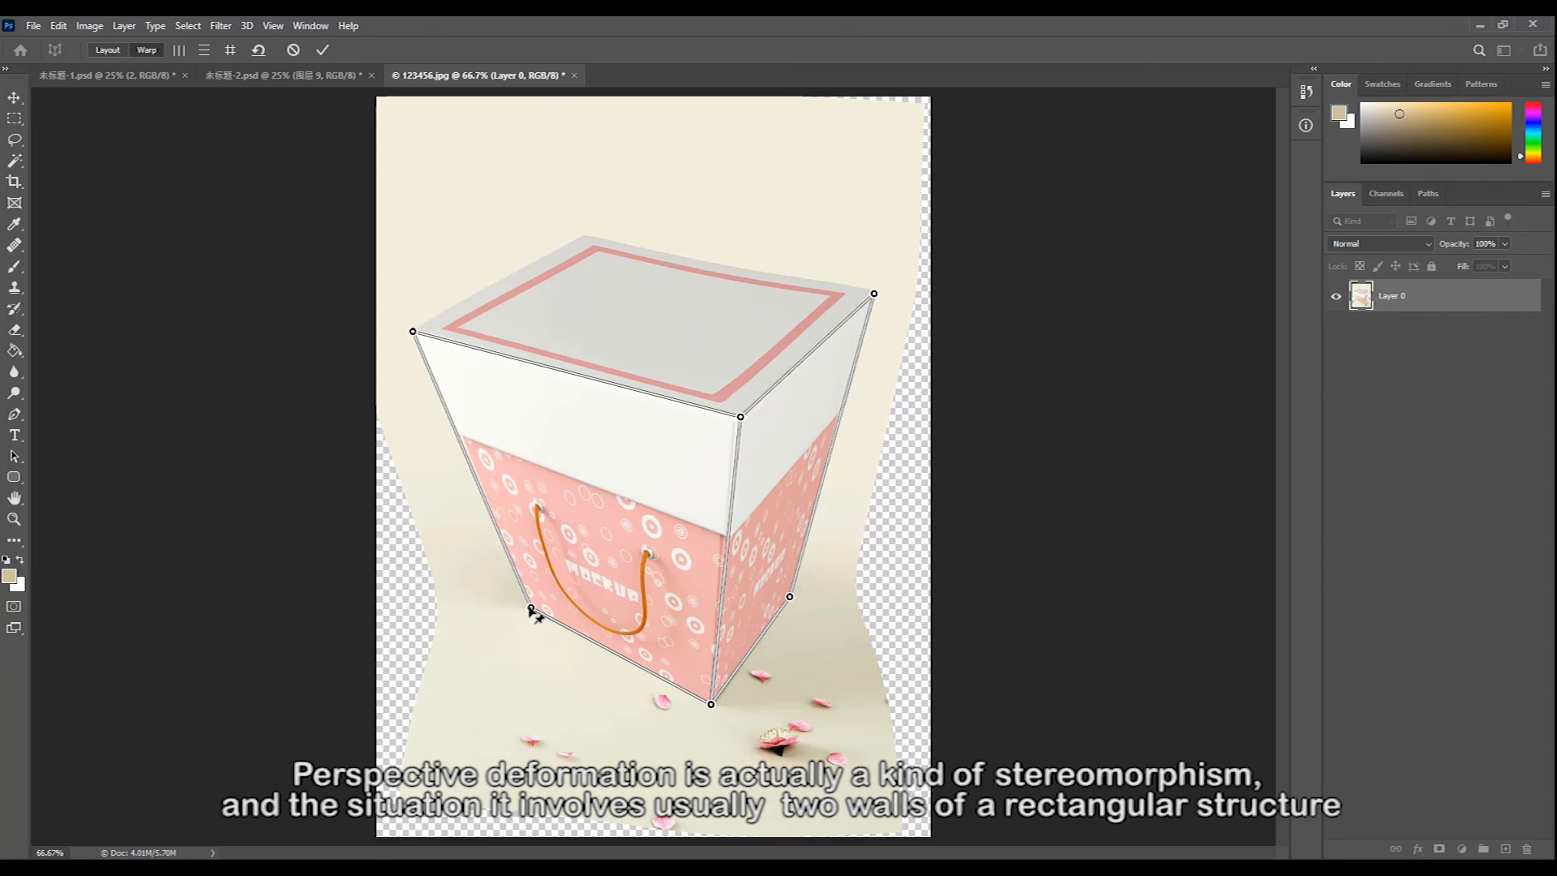
{"action": "left_click_drag", "start_coordinate": [531, 608], "coordinate": [534, 612]}
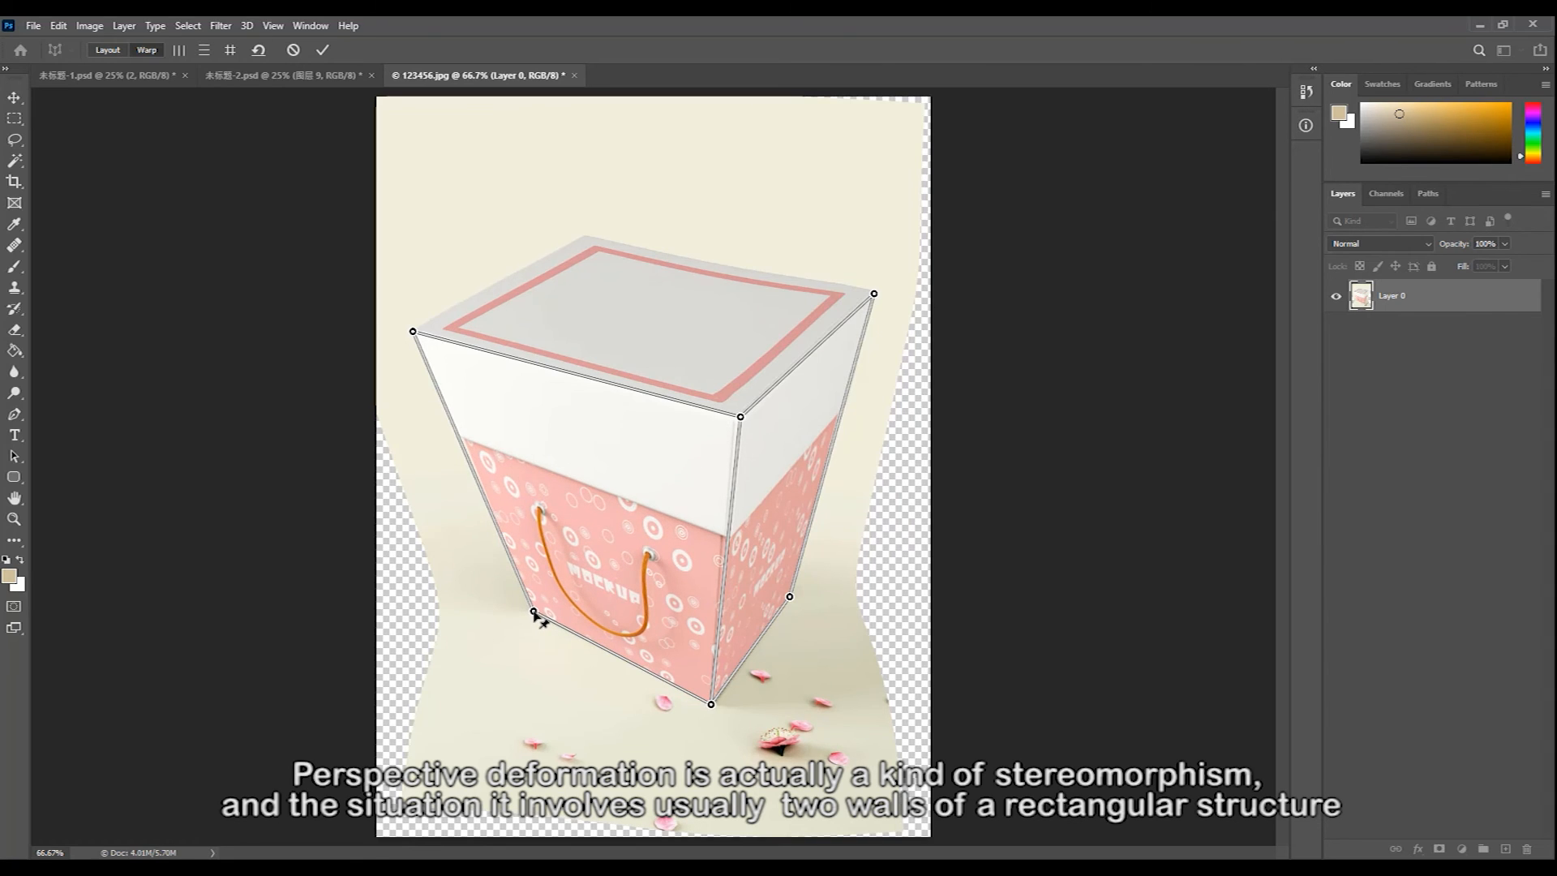
{"action": "key", "text": "Return"}
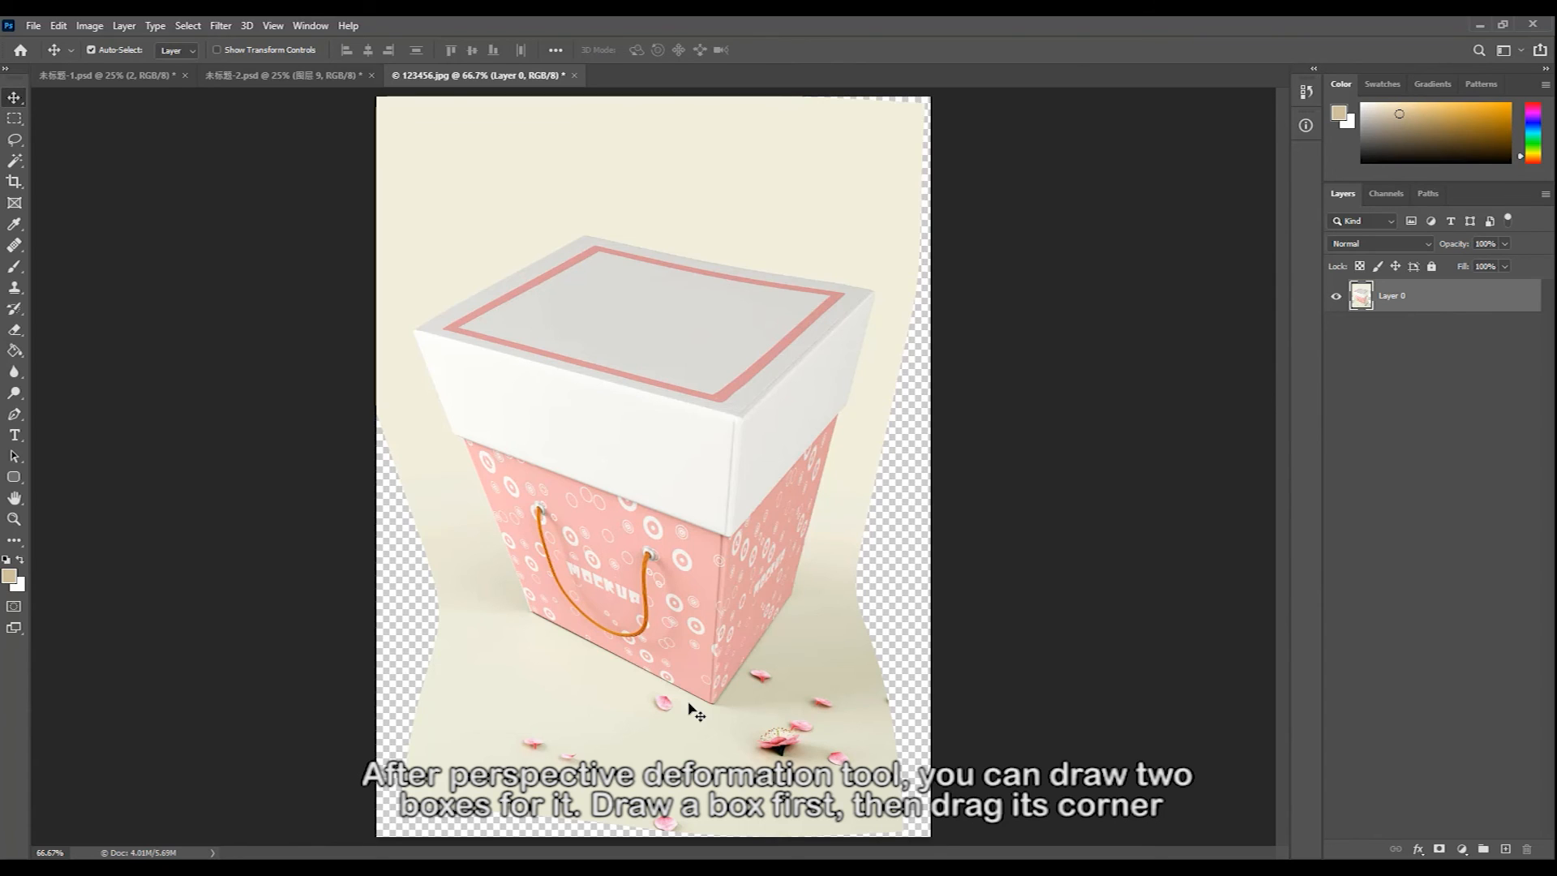
{"action": "key", "text": "ctrl+z"}
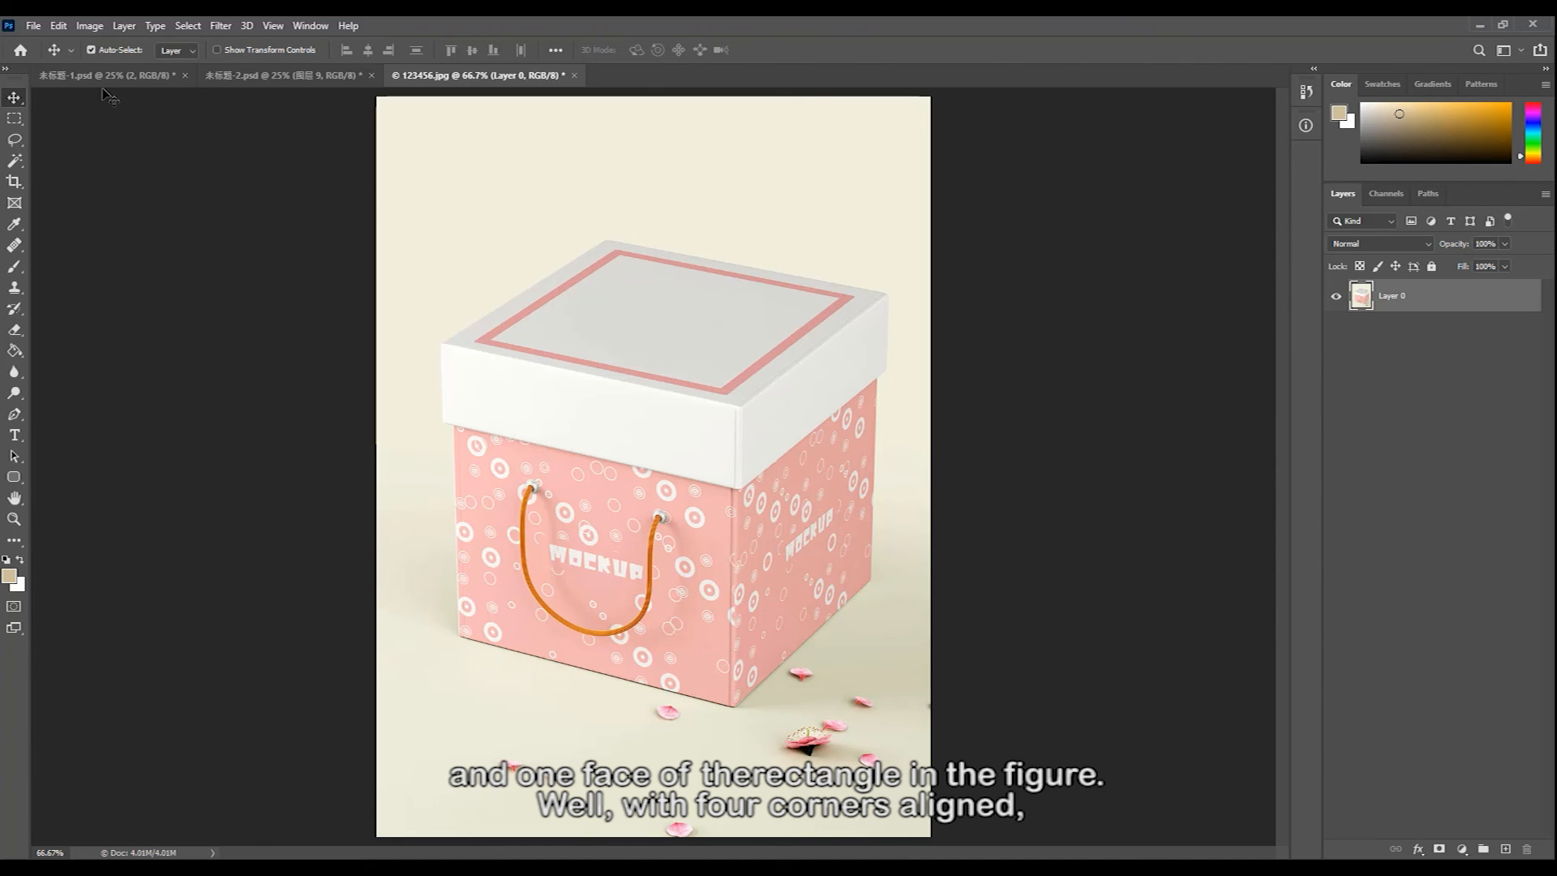
- Try Content-Aware Scale on Layer 0 from its top and left edges
{"action": "left_click", "coordinate": [59, 26]}
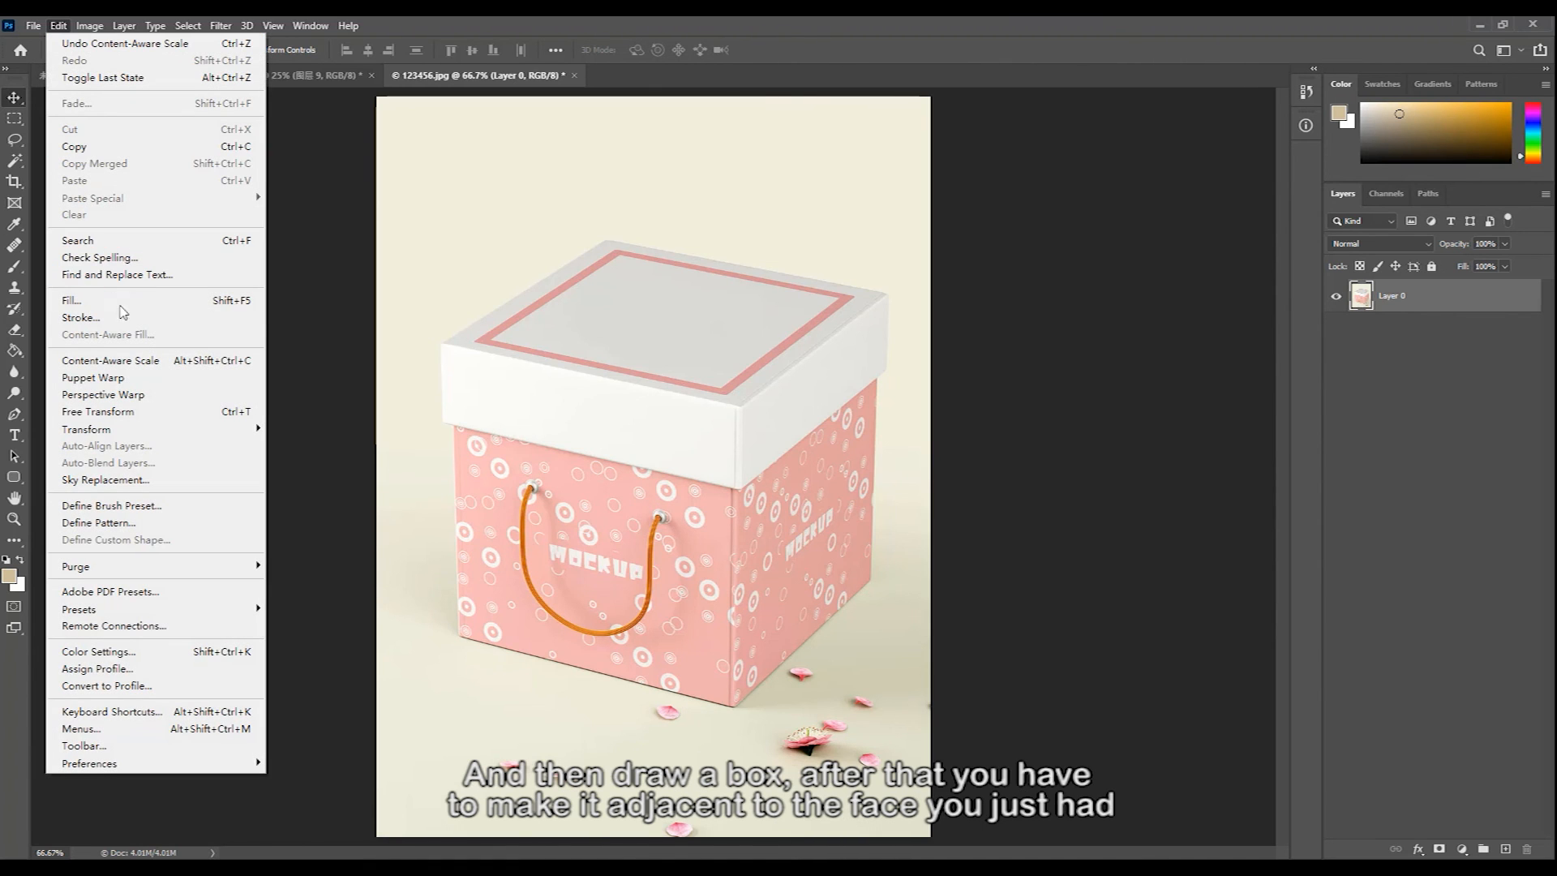
{"action": "left_click", "coordinate": [134, 360]}
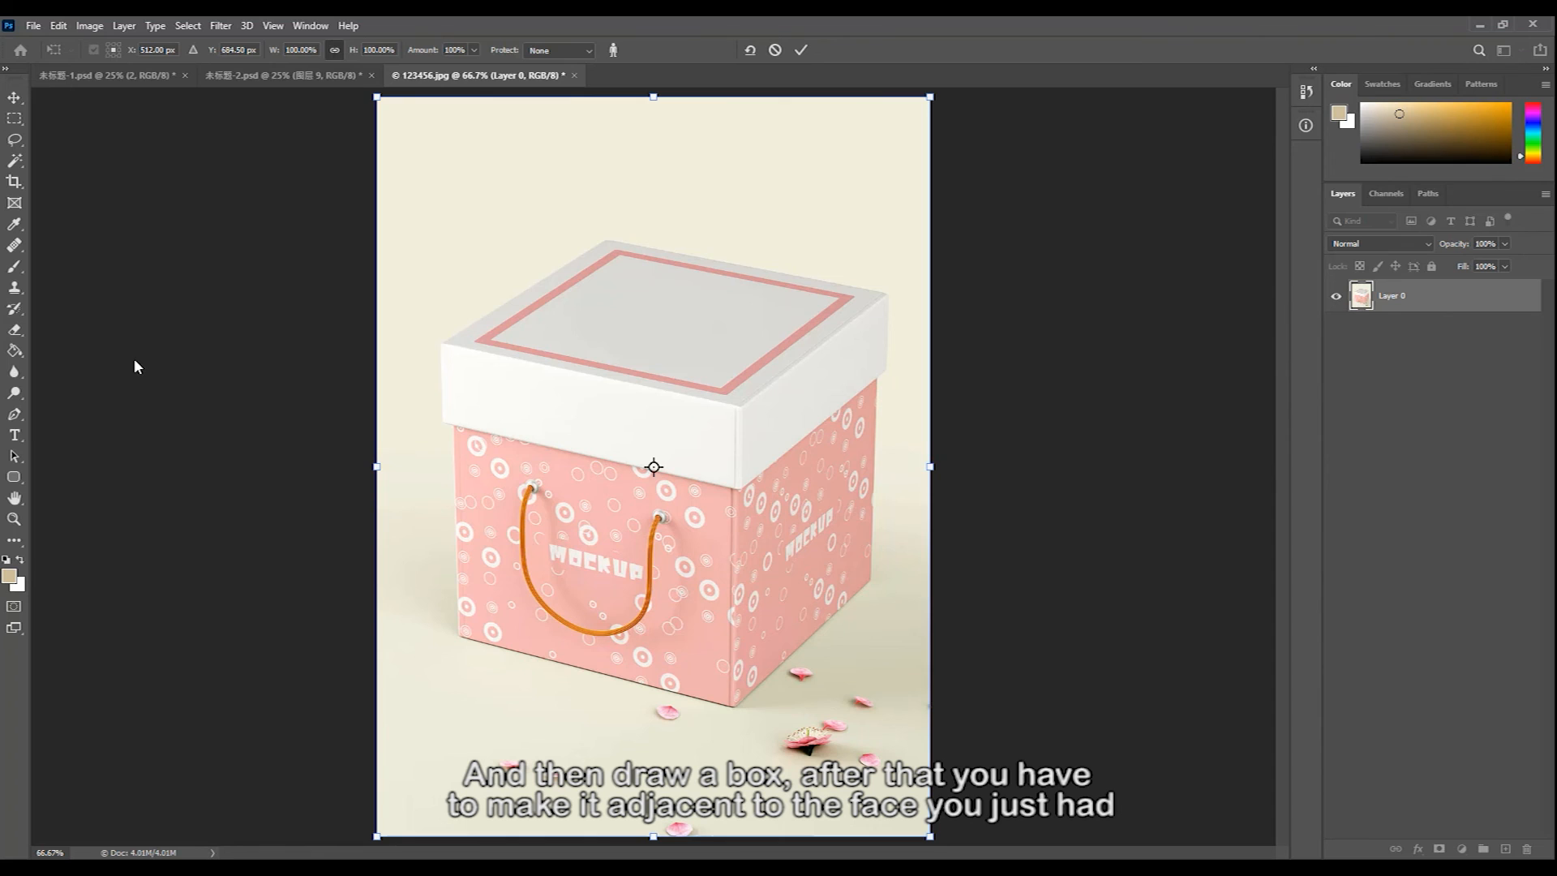
{"action": "mouse_move", "coordinate": [654, 97]}
{"action": "left_mouse_down"}
{"action": "mouse_move", "coordinate": [670, 242]}
{"action": "mouse_move", "coordinate": [665, 125]}
{"action": "mouse_move", "coordinate": [670, 220]}
{"action": "mouse_move", "coordinate": [641, 99]}
{"action": "left_mouse_up"}
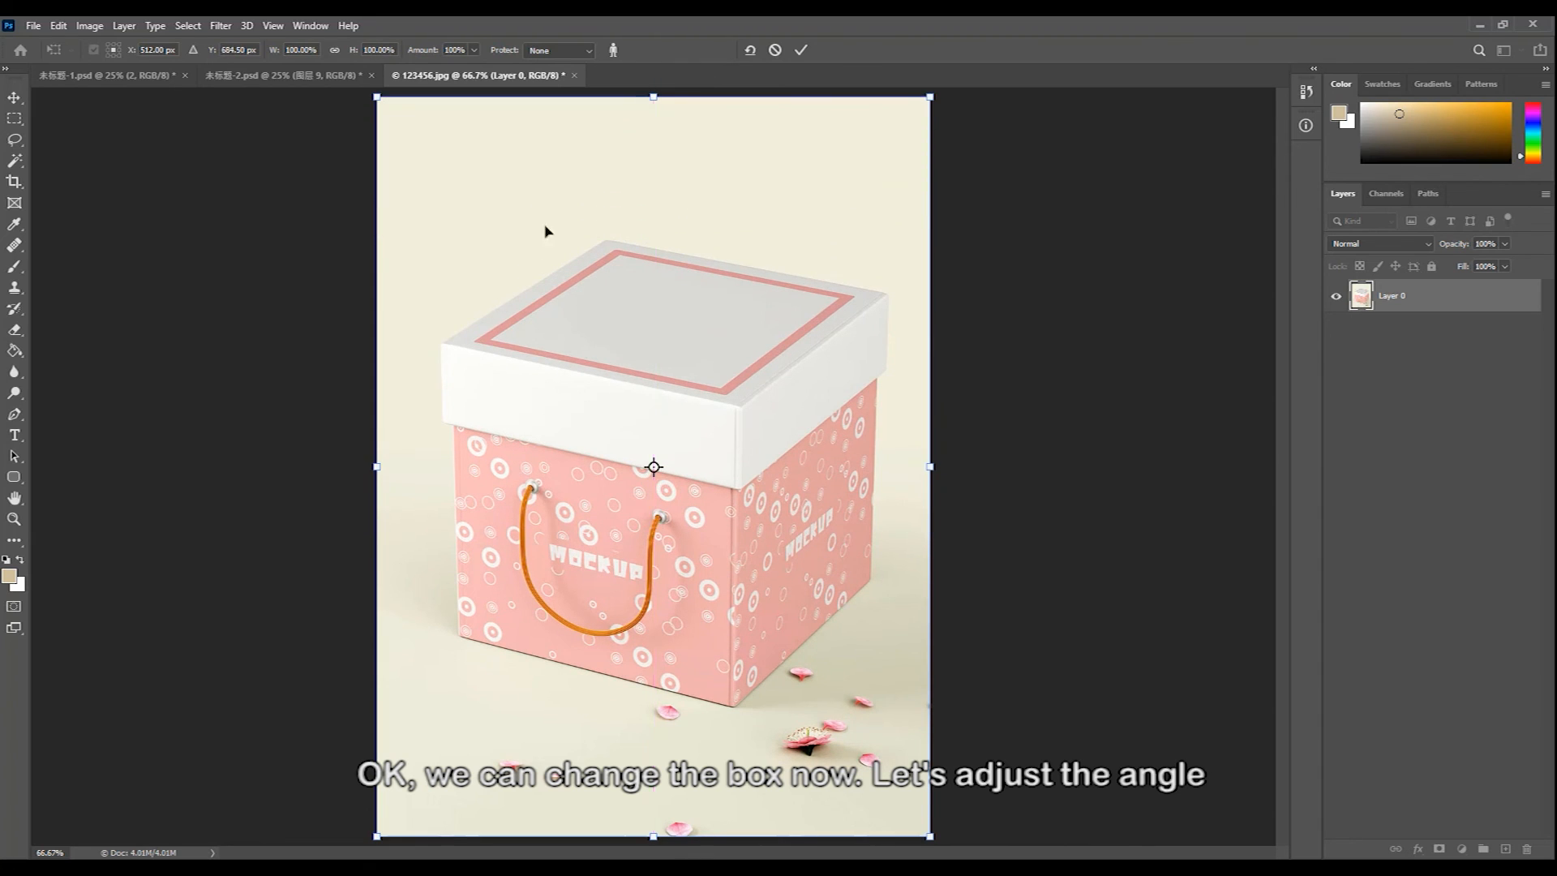
{"action": "mouse_move", "coordinate": [371, 468]}
{"action": "left_mouse_down"}
{"action": "mouse_move", "coordinate": [439, 487]}
{"action": "mouse_move", "coordinate": [375, 487]}
{"action": "left_mouse_up"}
{"action": "key", "text": "Return"}
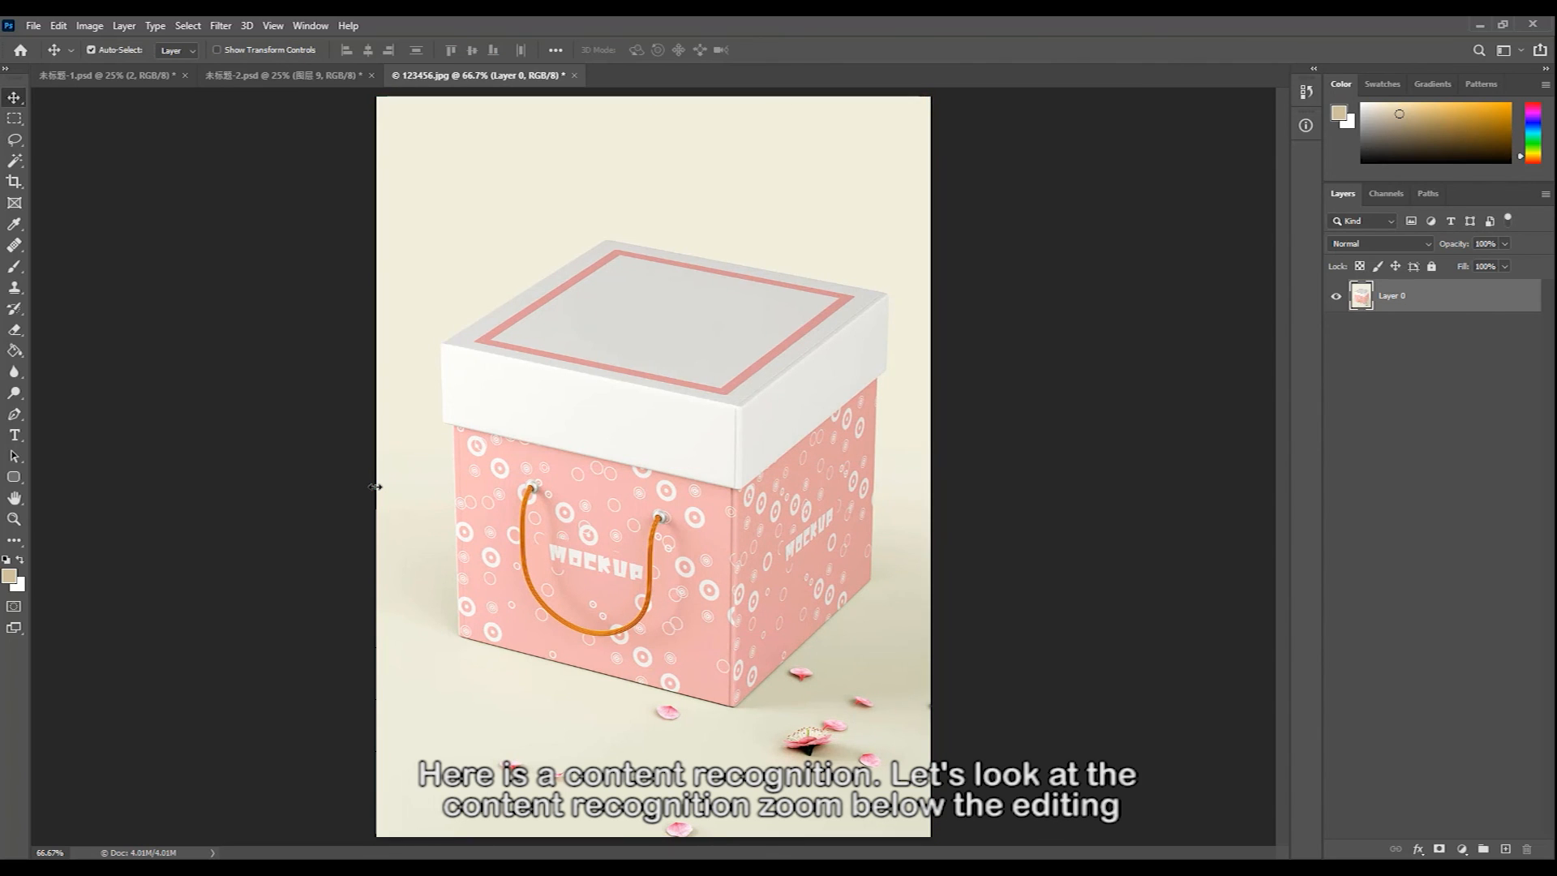
- Extend the canvas past the image's left edge with the Crop tool, then return to the Move tool
{"action": "left_click", "coordinate": [14, 181]}
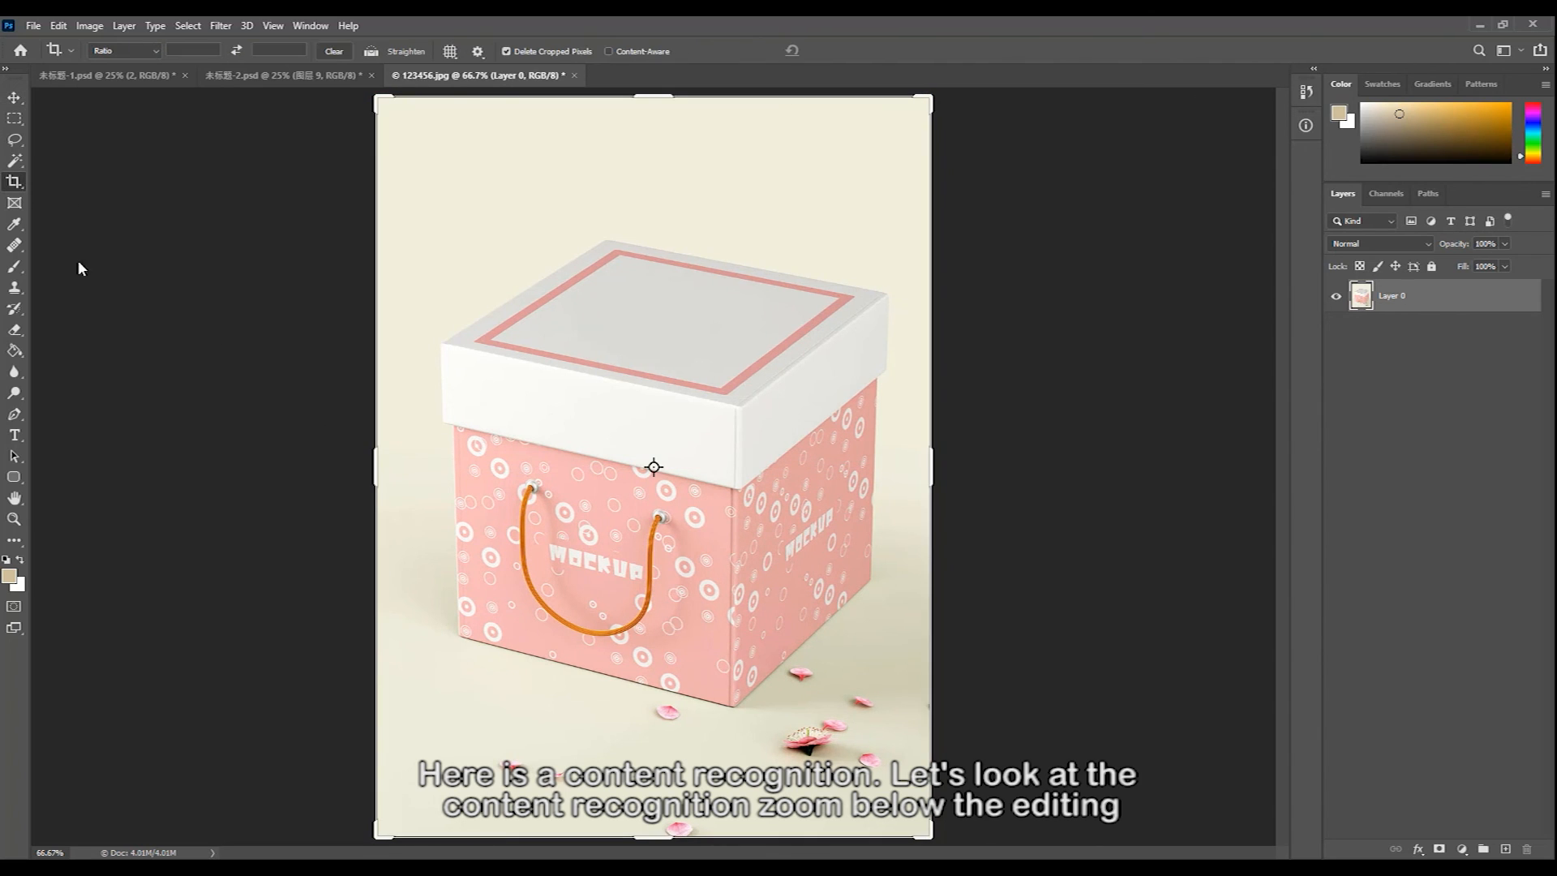
{"action": "left_click_drag", "start_coordinate": [375, 474], "coordinate": [290, 478]}
{"action": "key", "text": "Return"}
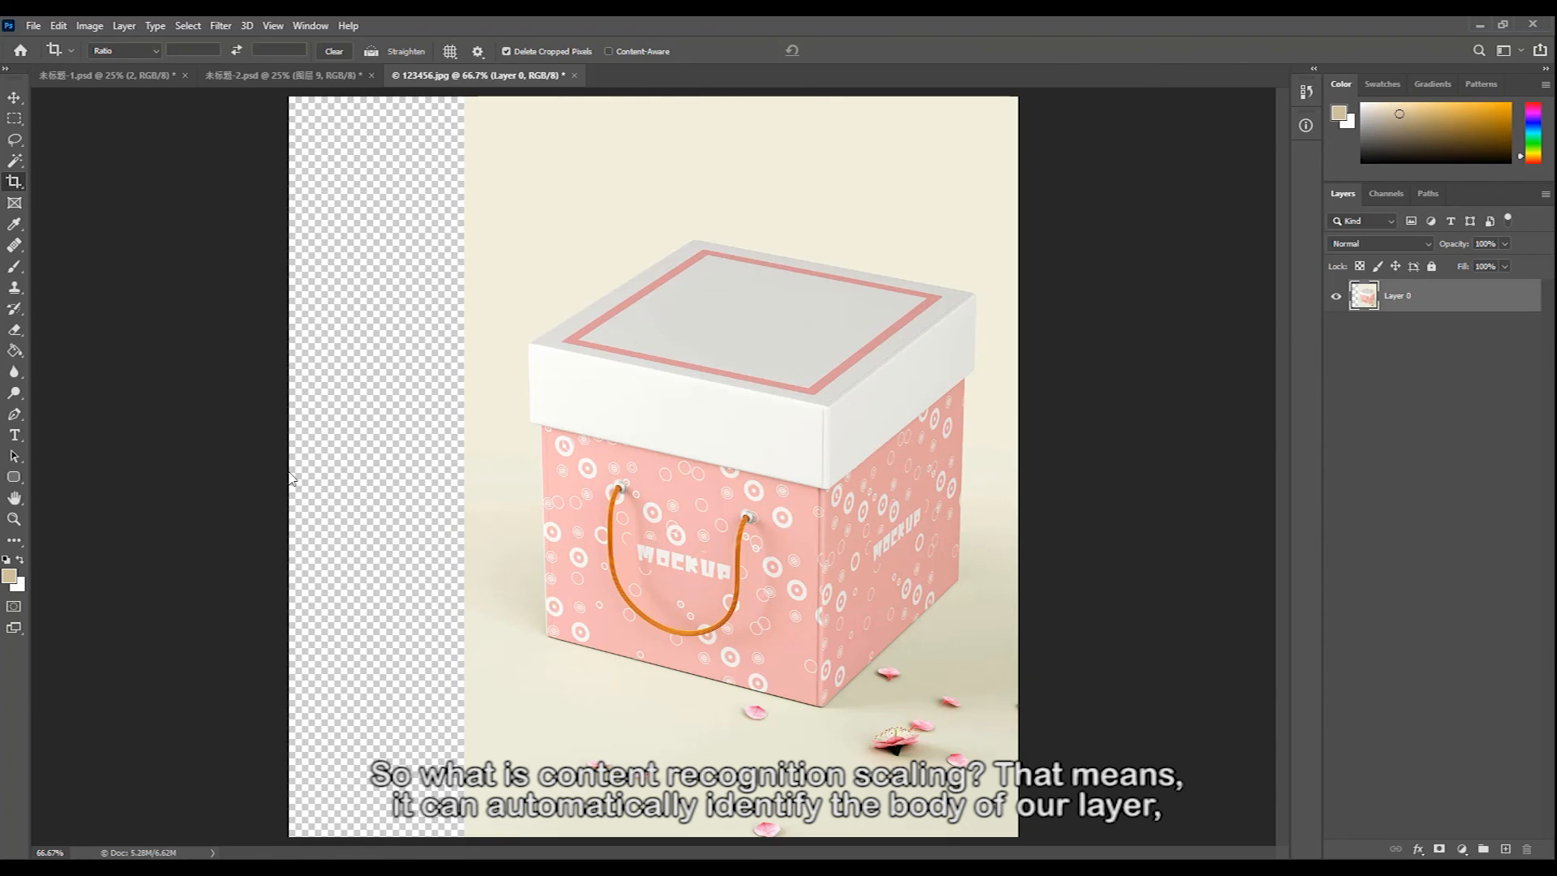
{"action": "key", "text": "v"}
{"action": "key", "text": "Escape"}
{"action": "key", "text": "v"}
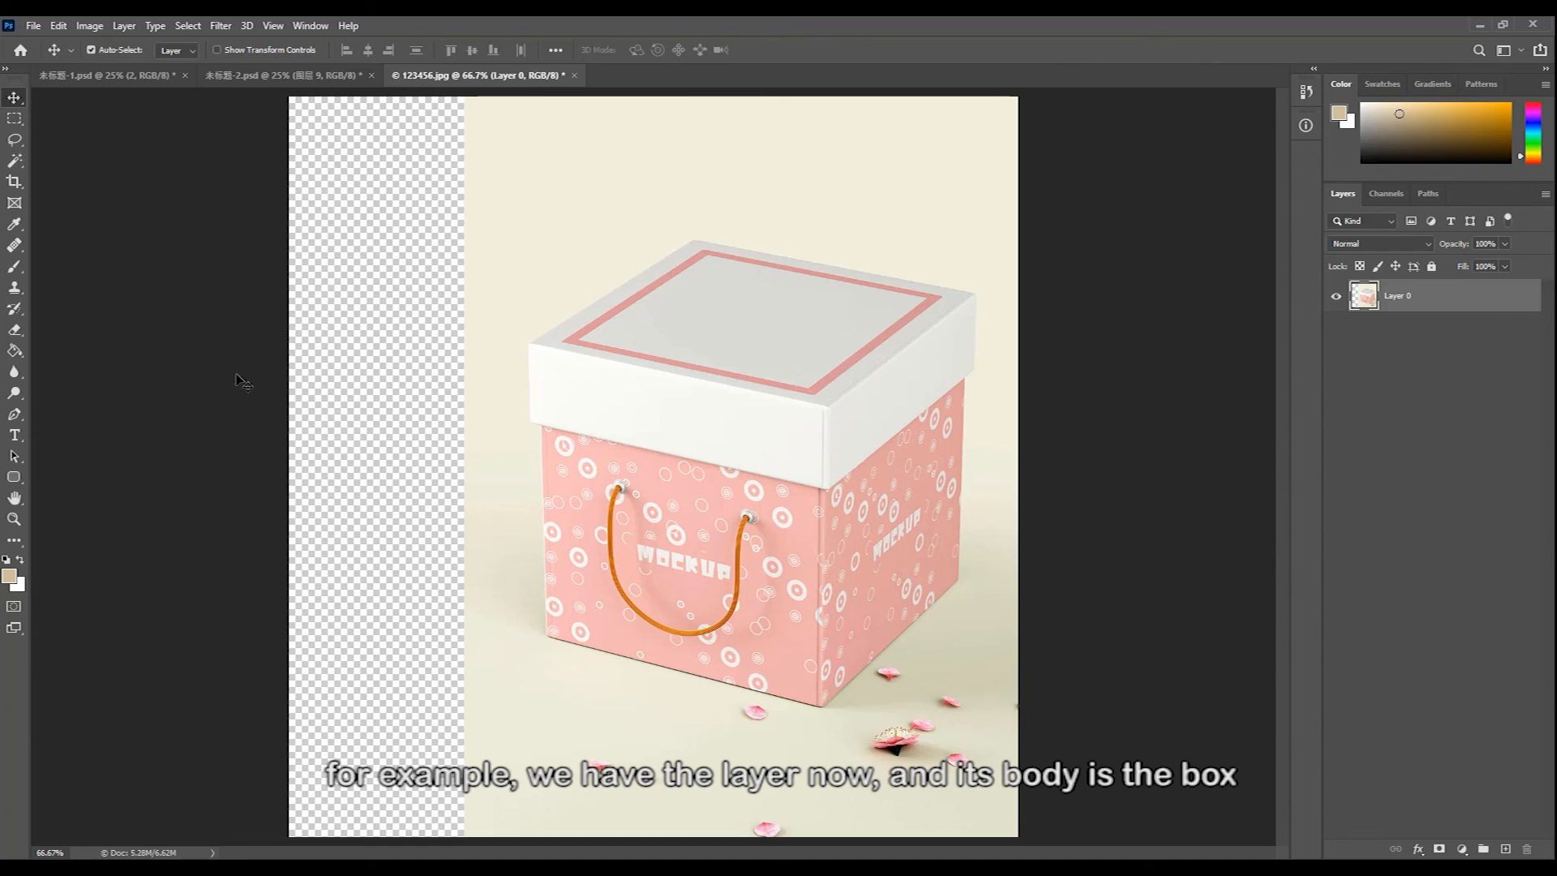
- Content-Aware Scale Layer 0 leftward to about 119% width, apply it, and undo both the scaling and the canvas extension
{"action": "left_click", "coordinate": [59, 25]}
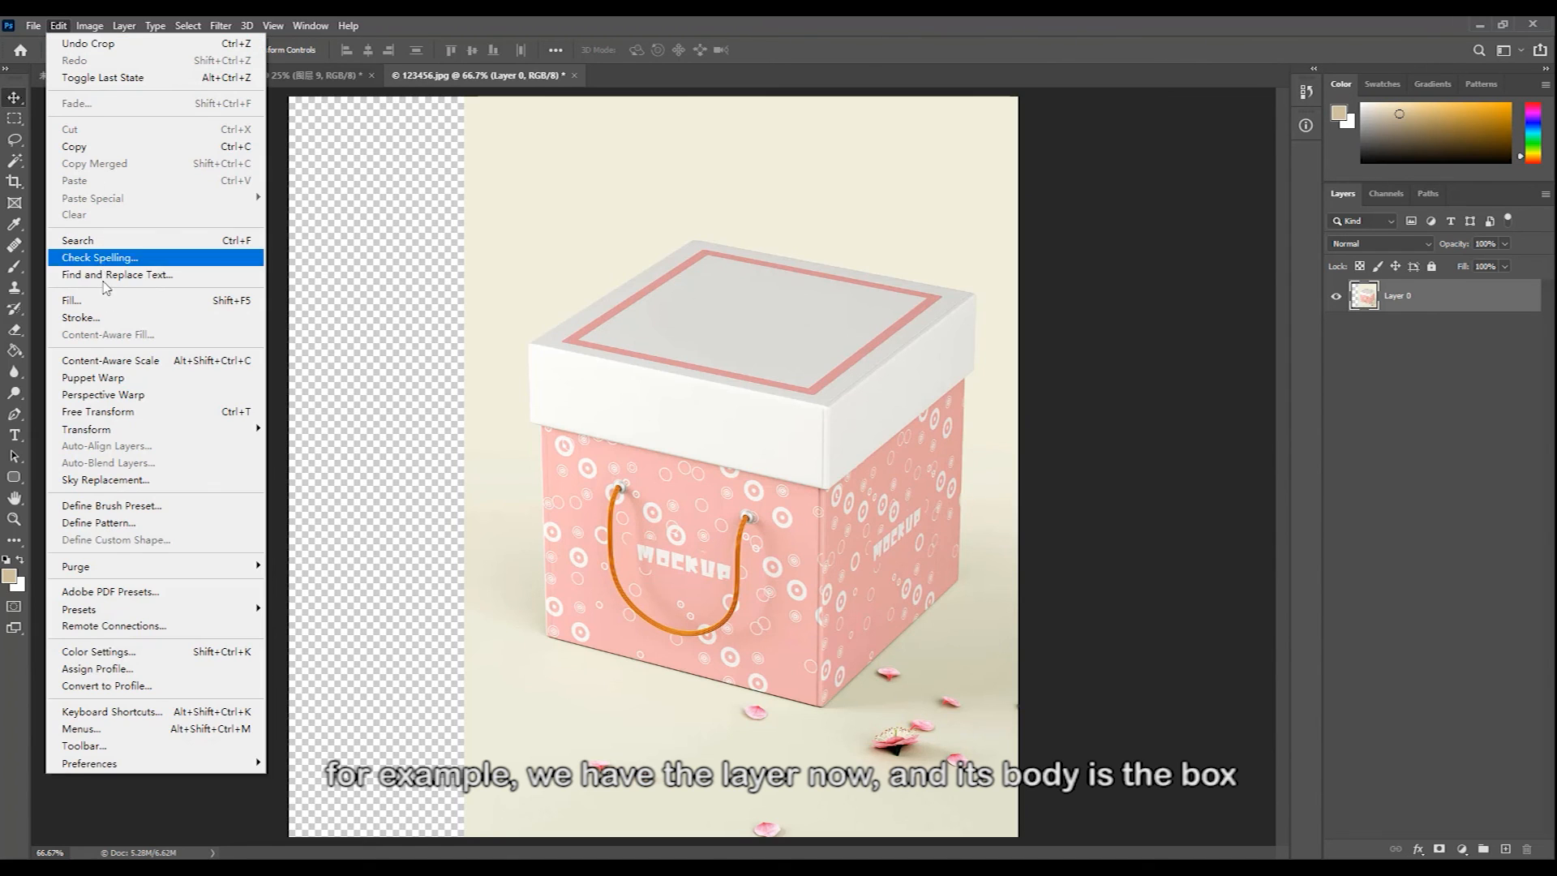
{"action": "left_click", "coordinate": [112, 360]}
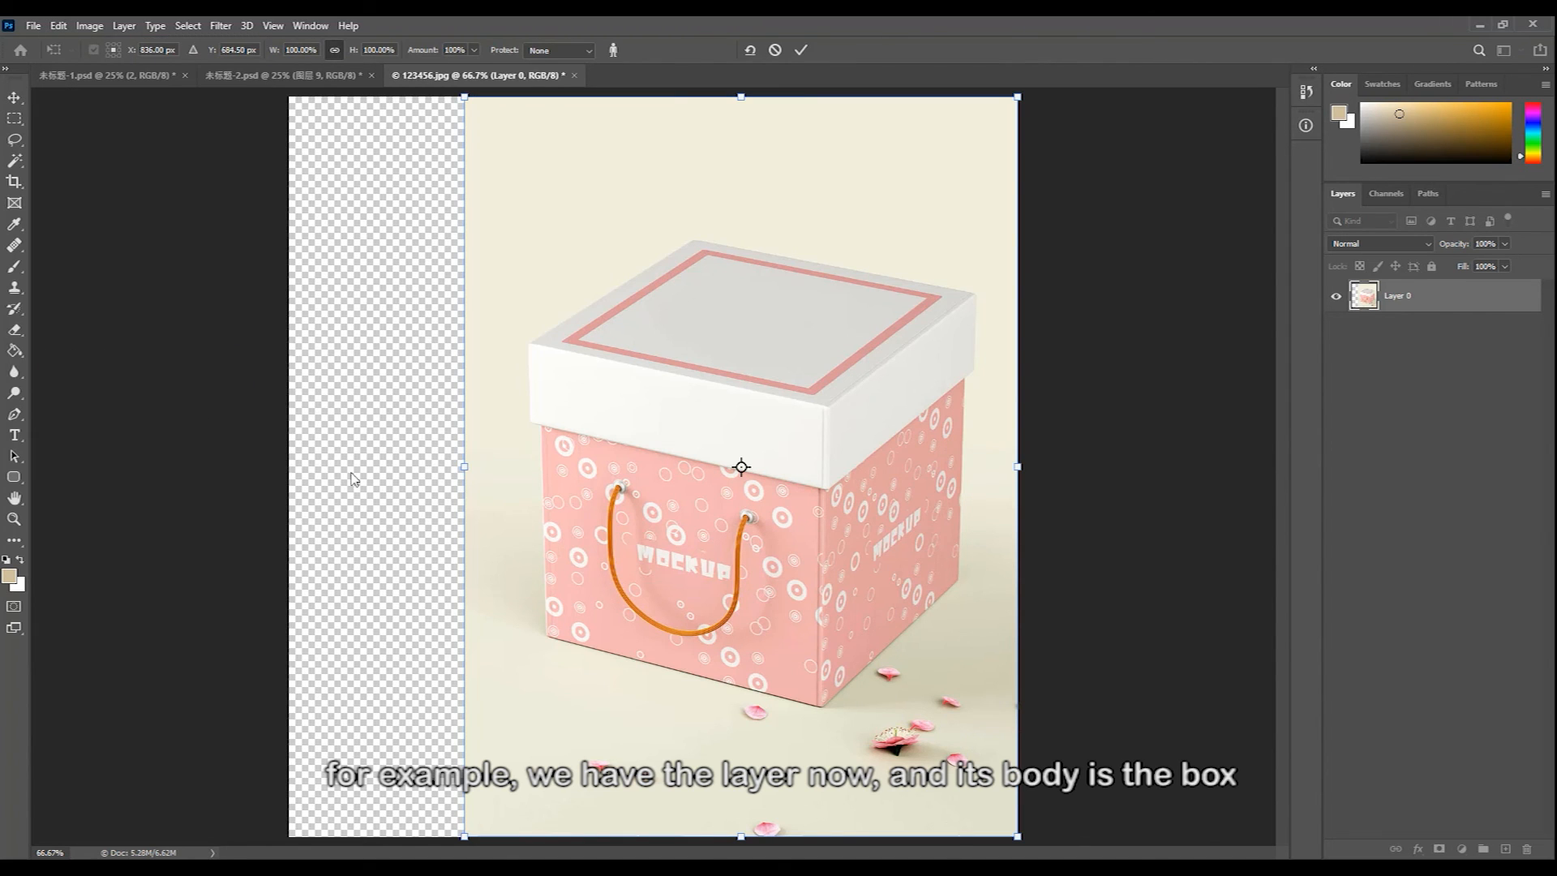
{"action": "left_click_drag", "start_coordinate": [464, 466], "coordinate": [357, 479]}
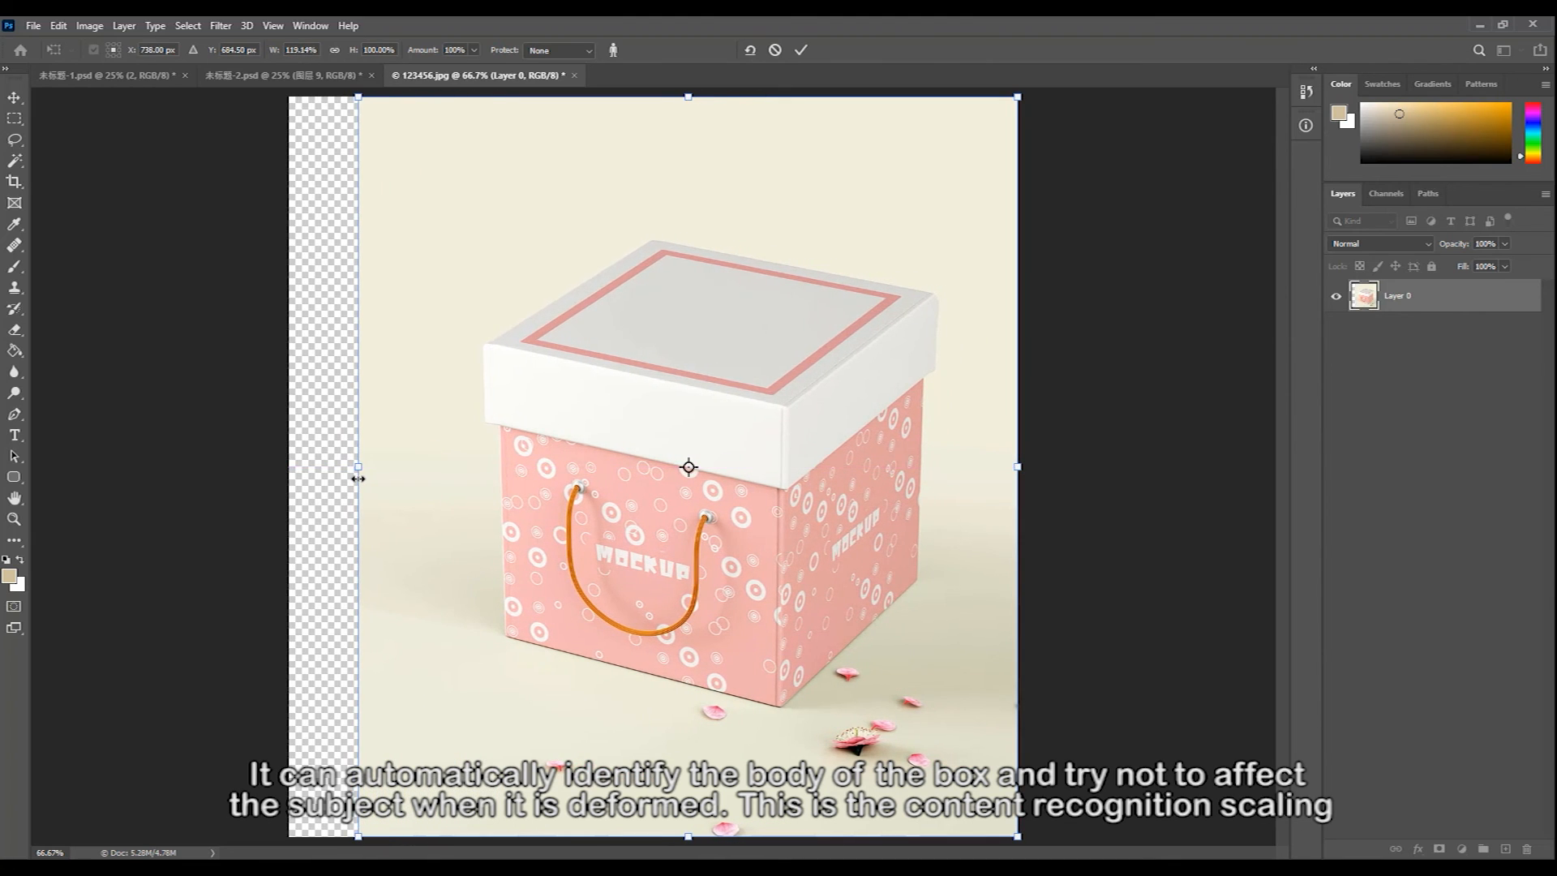
{"action": "key", "text": "Return"}
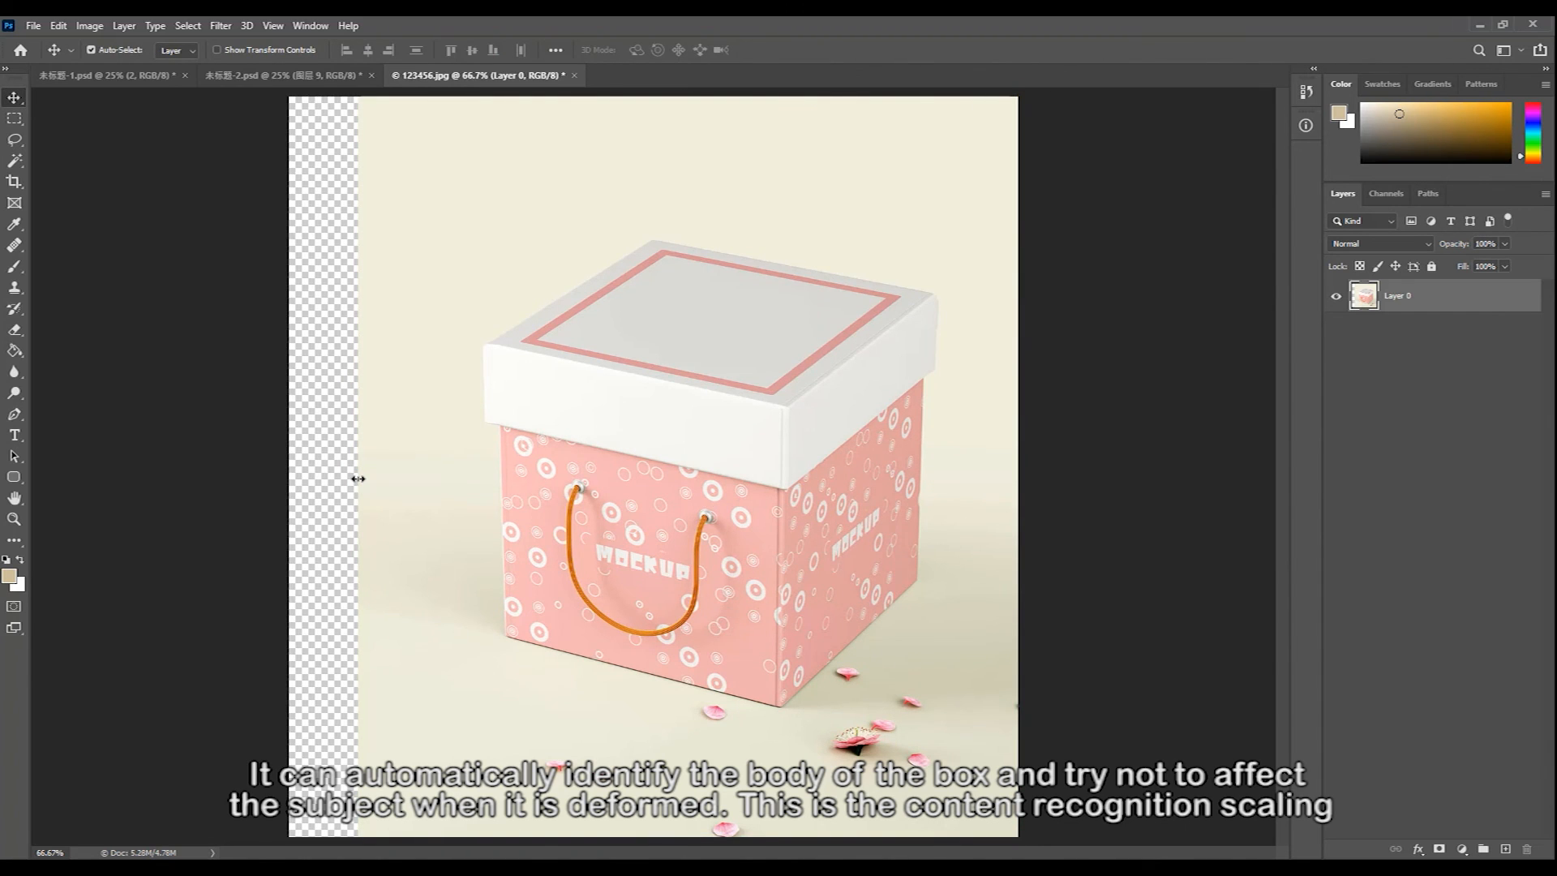
{"action": "key", "text": "ctrl+z"}
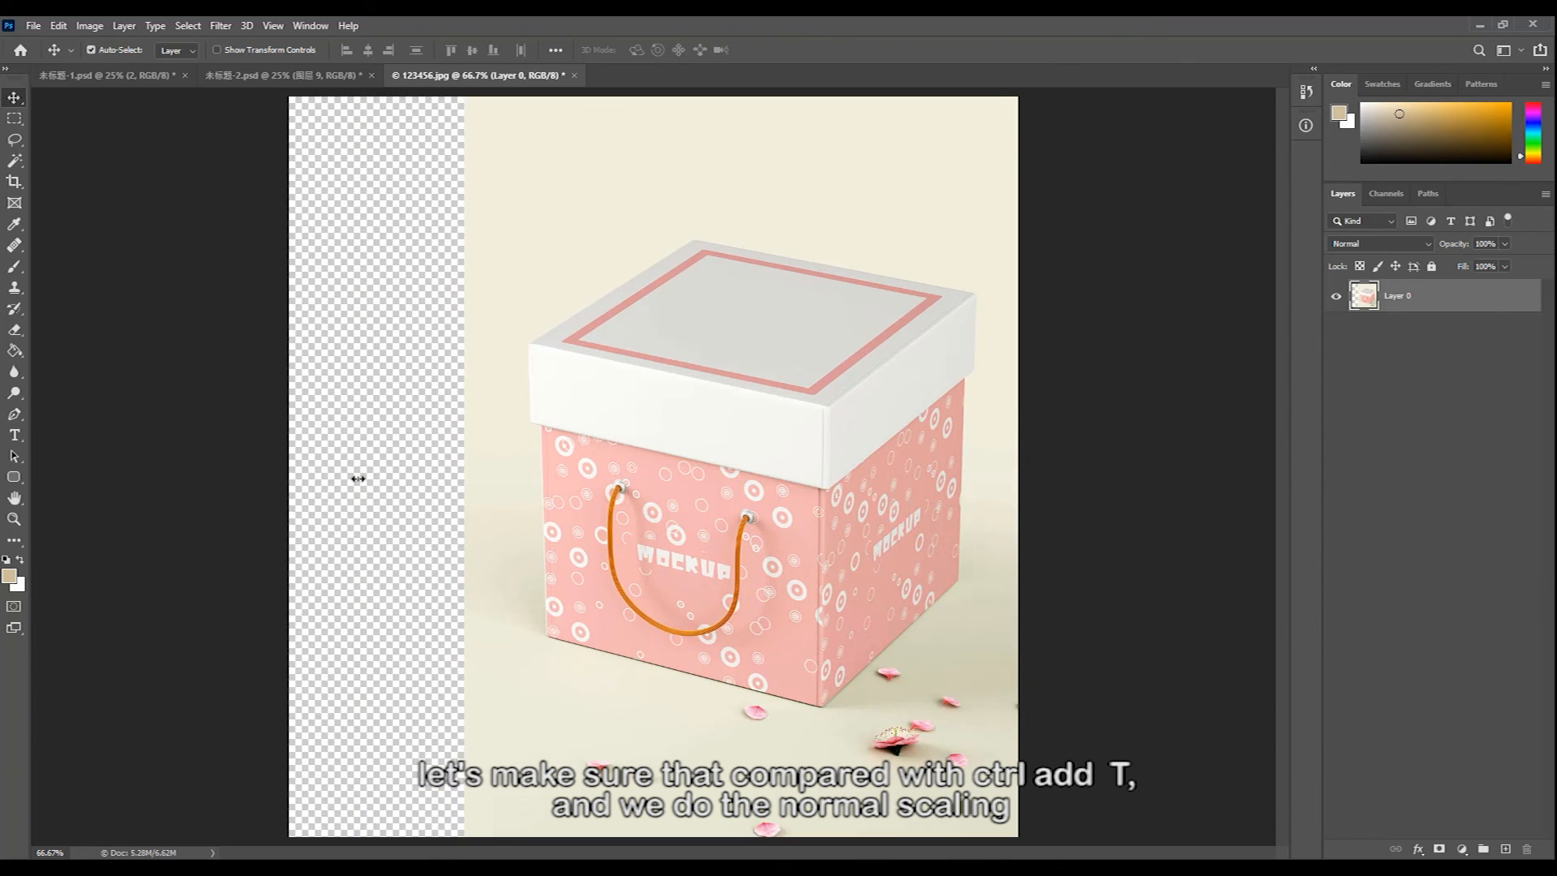
{"action": "key", "text": "ctrl+z"}
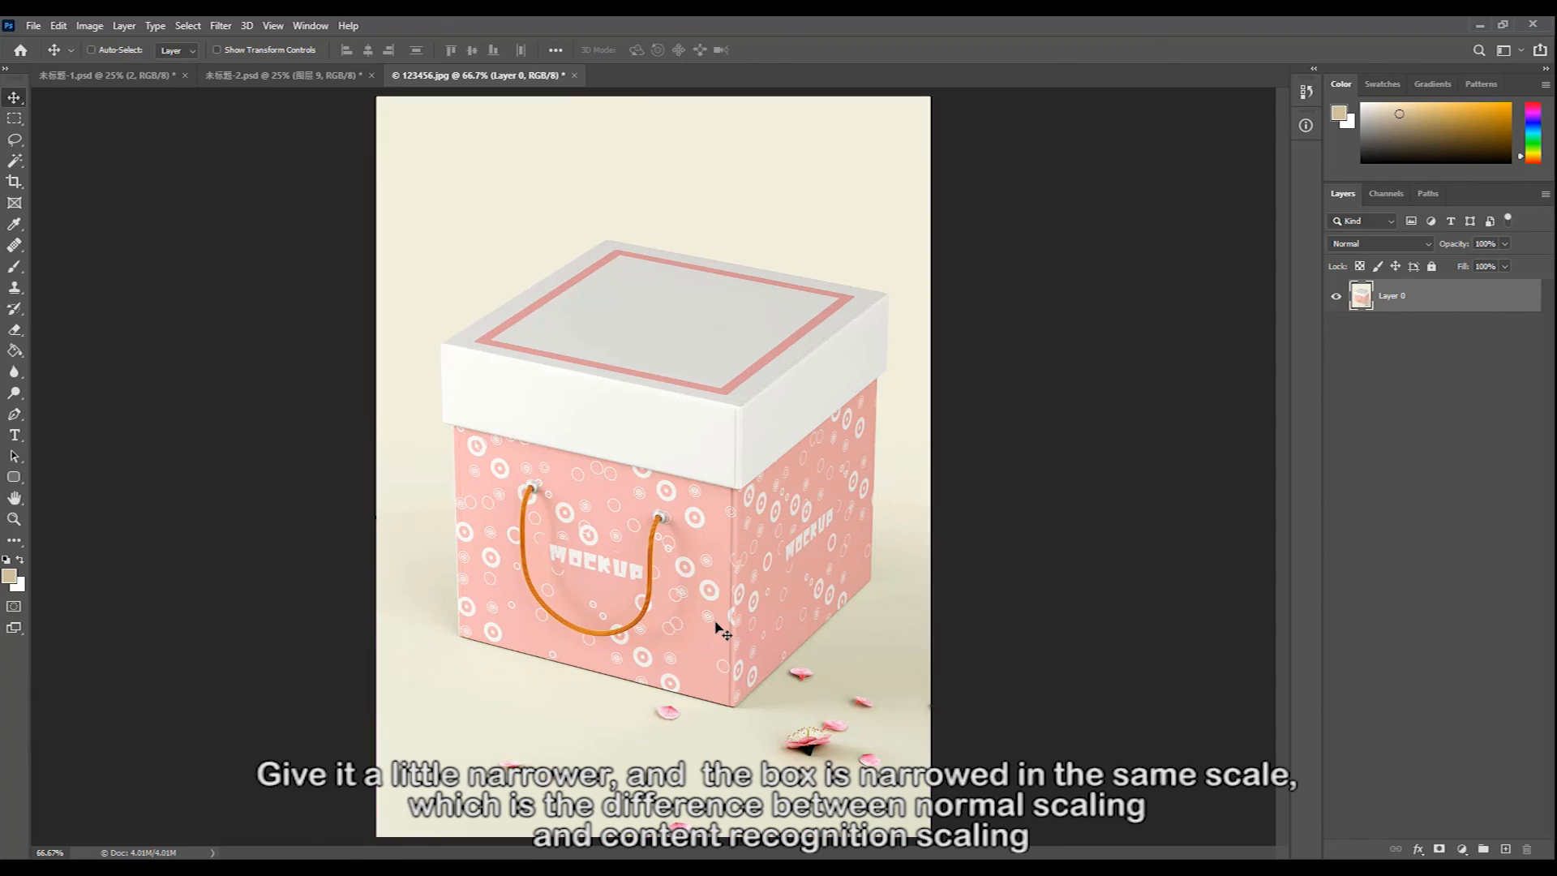
- Try Free Transform on Layer 0 by squashing its height to about 59%, undo that, test the left edge, and leave the transform
{"action": "key", "text": "ctrl+t"}
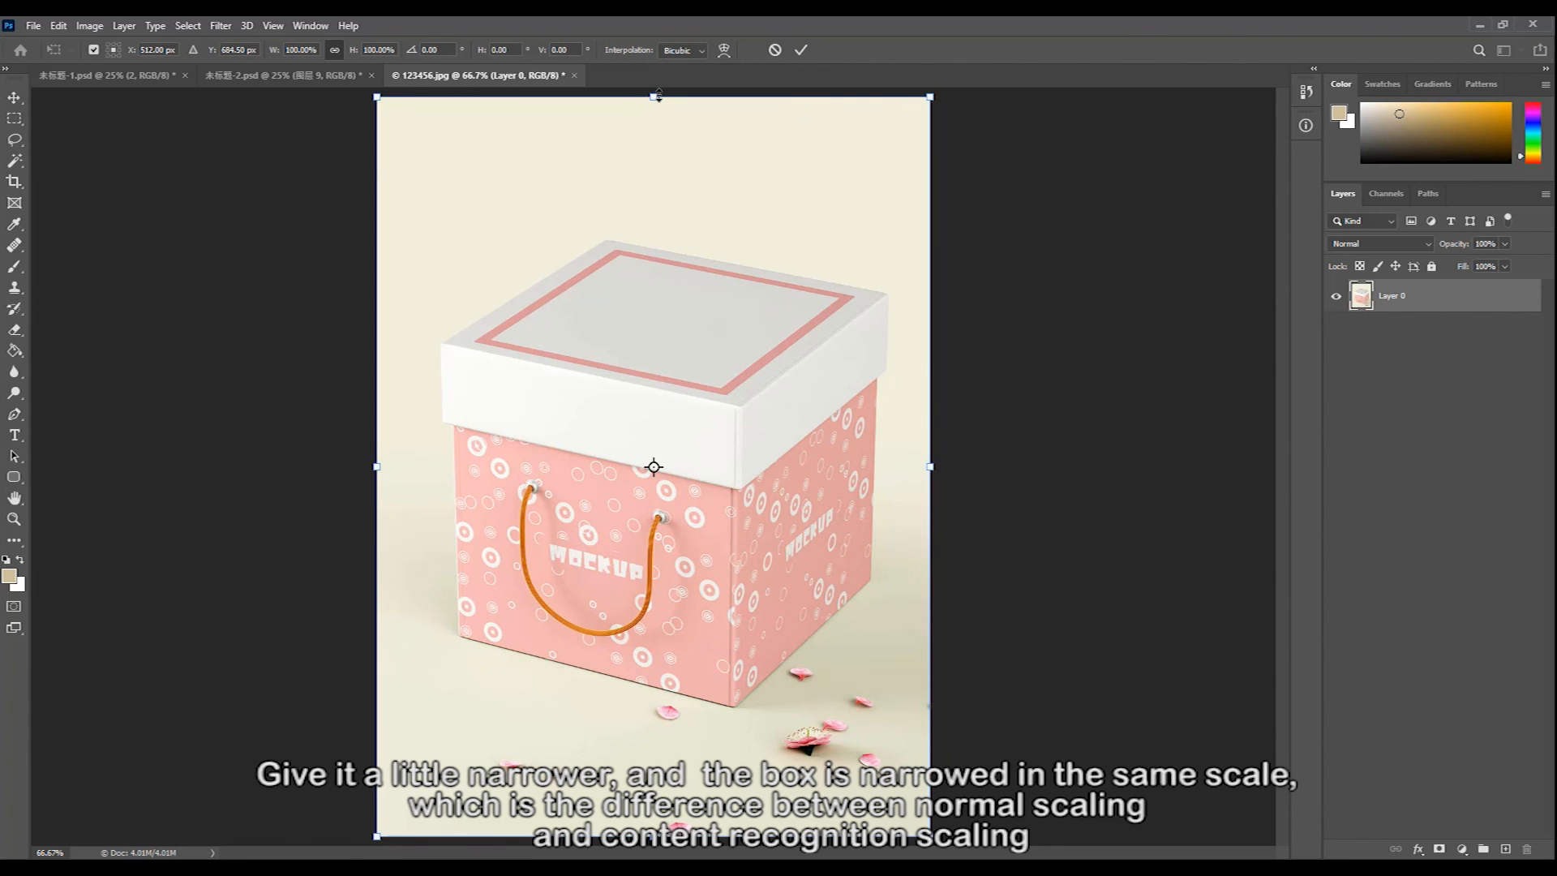
{"action": "left_click_drag", "start_coordinate": [657, 96], "coordinate": [672, 403]}
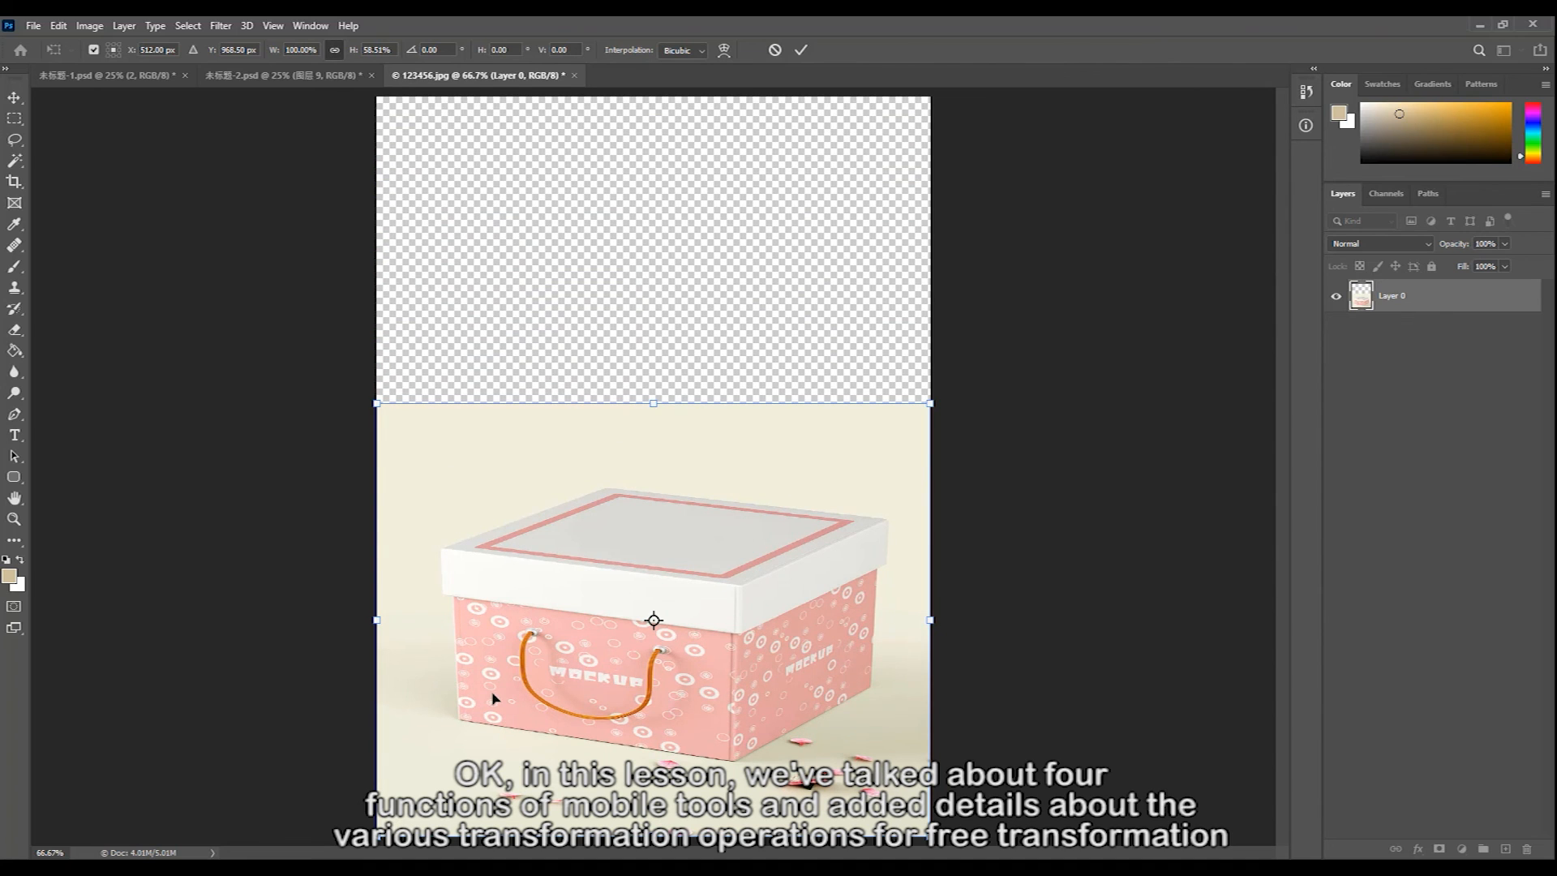
{"action": "key", "text": "ctrl+z"}
{"action": "mouse_move", "coordinate": [376, 469]}
{"action": "left_mouse_down"}
{"action": "mouse_move", "coordinate": [557, 469]}
{"action": "mouse_move", "coordinate": [184, 470]}
{"action": "mouse_move", "coordinate": [419, 475]}
{"action": "mouse_move", "coordinate": [376, 478]}
{"action": "left_mouse_up"}
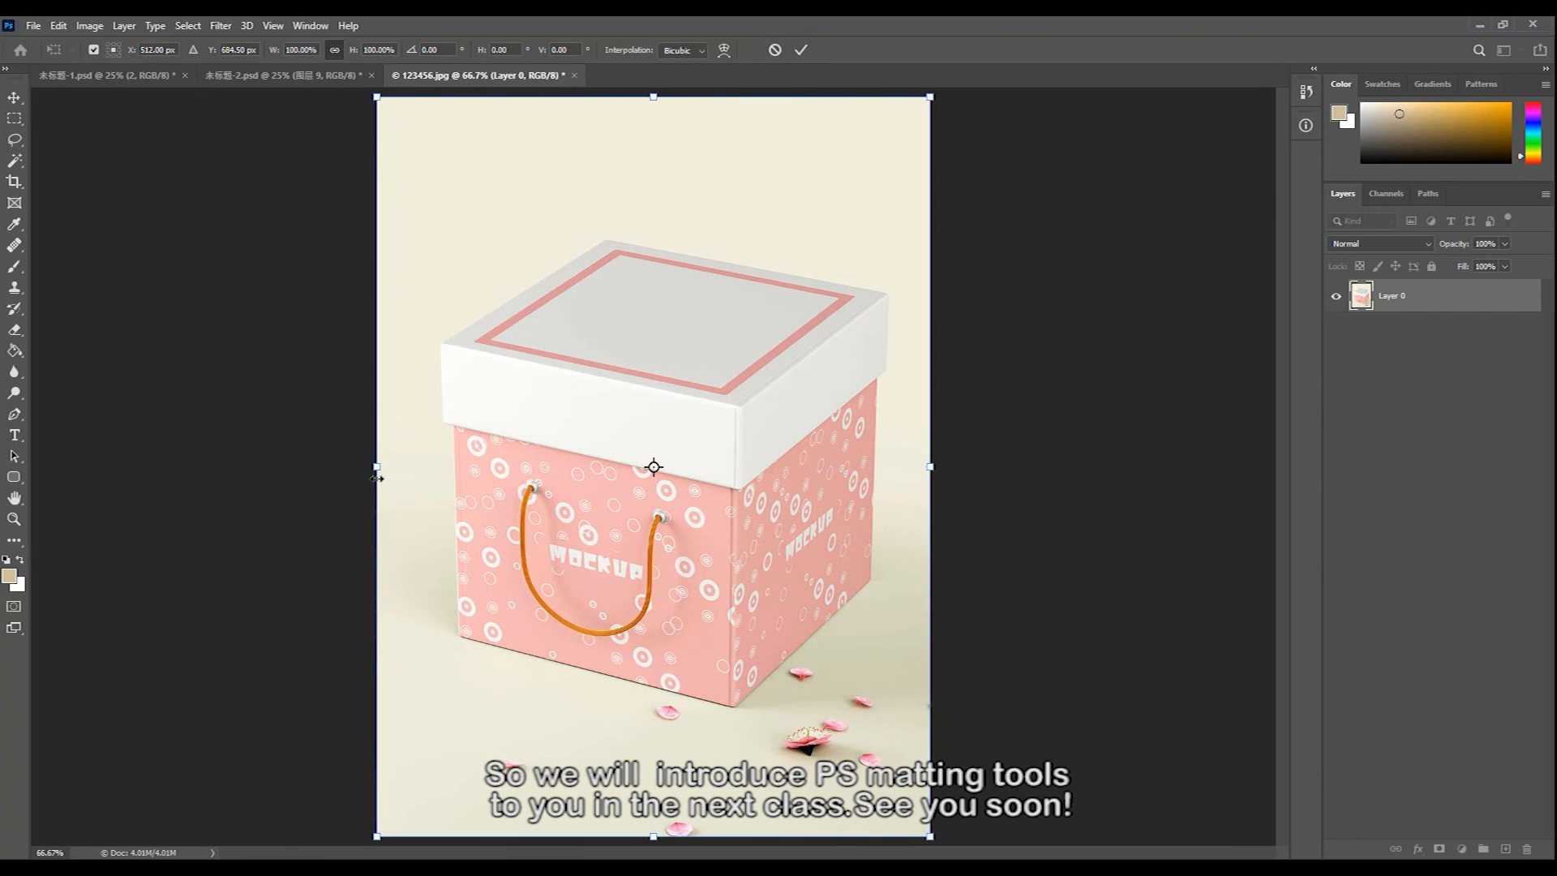
{"action": "key", "text": "Return"}
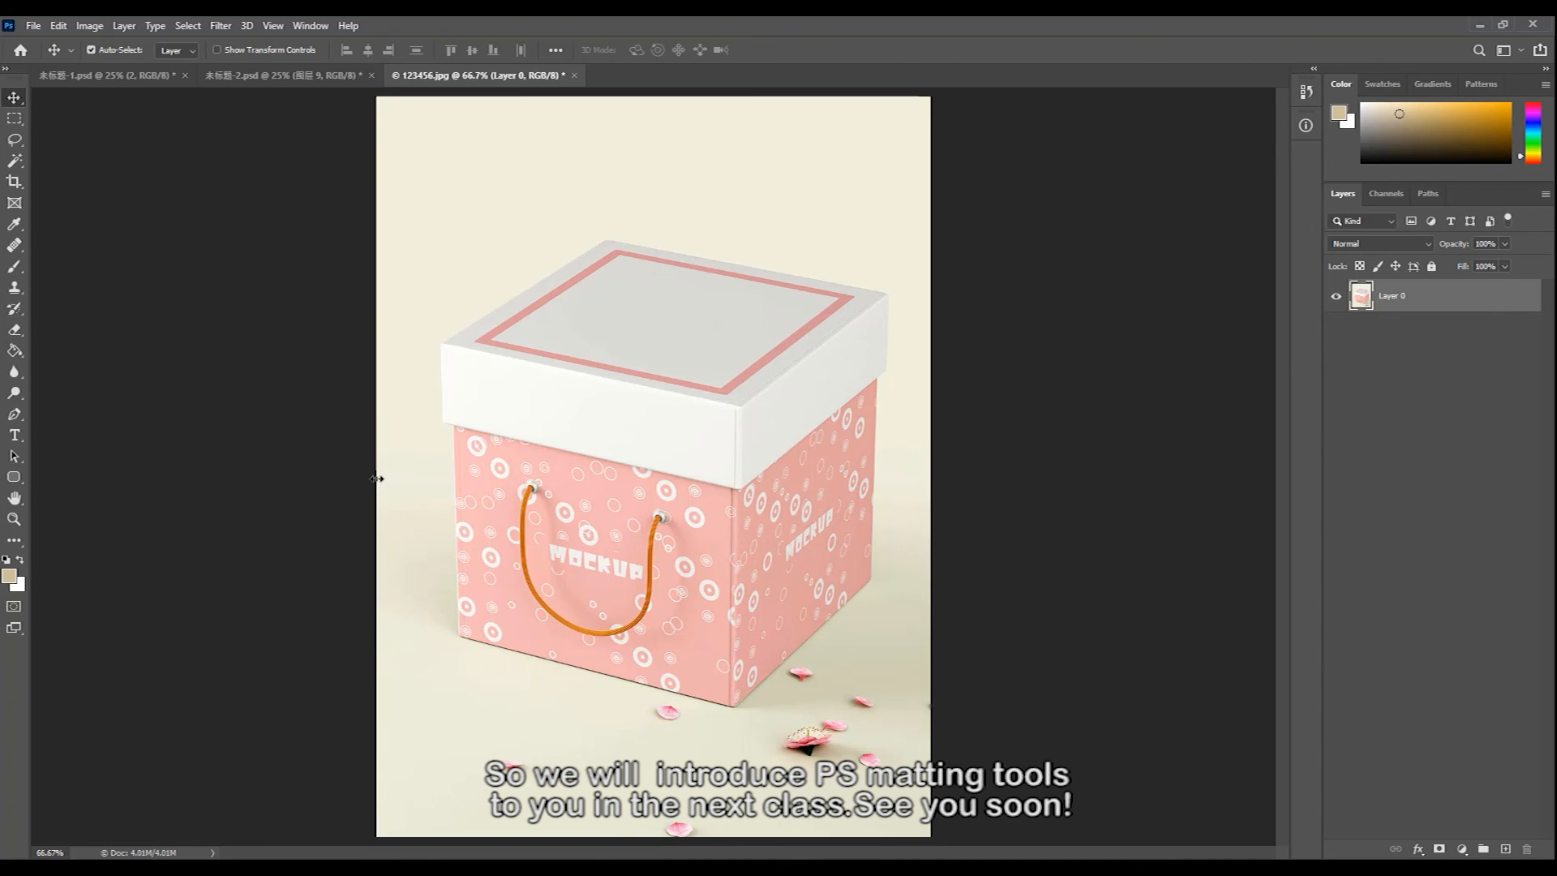